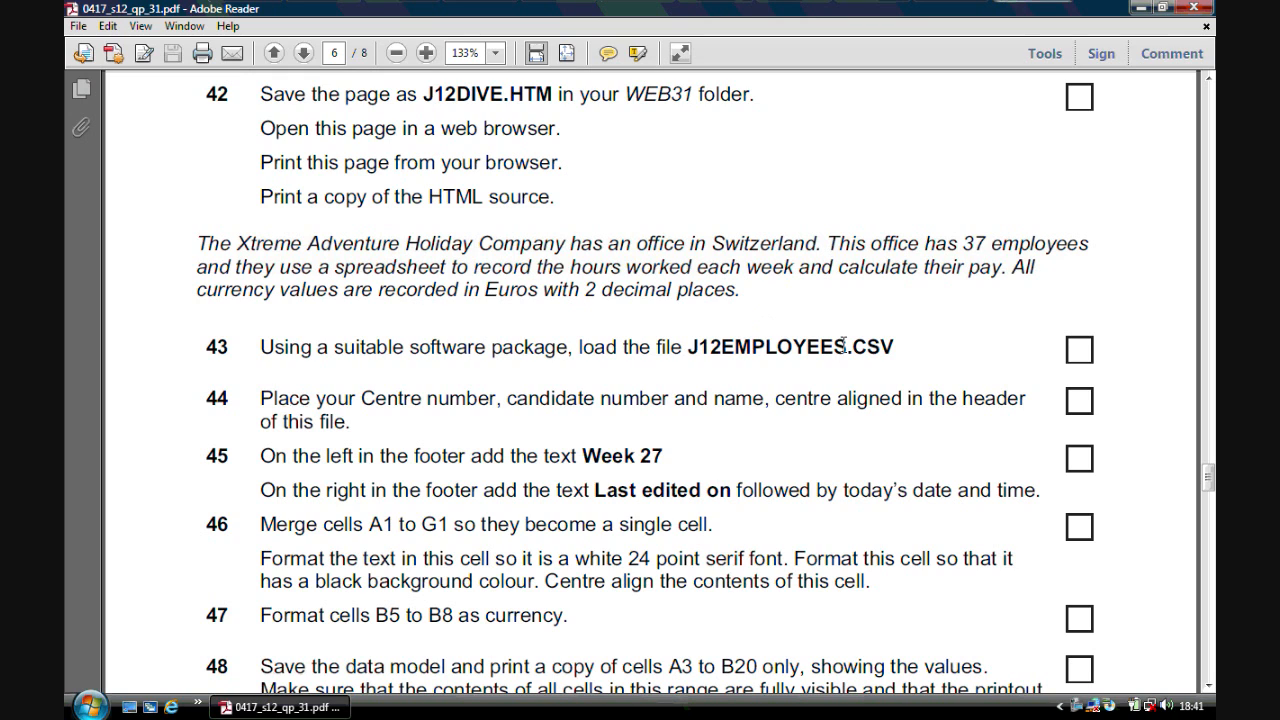
# - Open J12EMPLOYEES.csv from the ICT COURSE > June 2012 3 > 3 1 > 0417_s12_sf_31 folder
pyautogui.click(1135, 10)
pyautogui.doubleClick(97, 128)
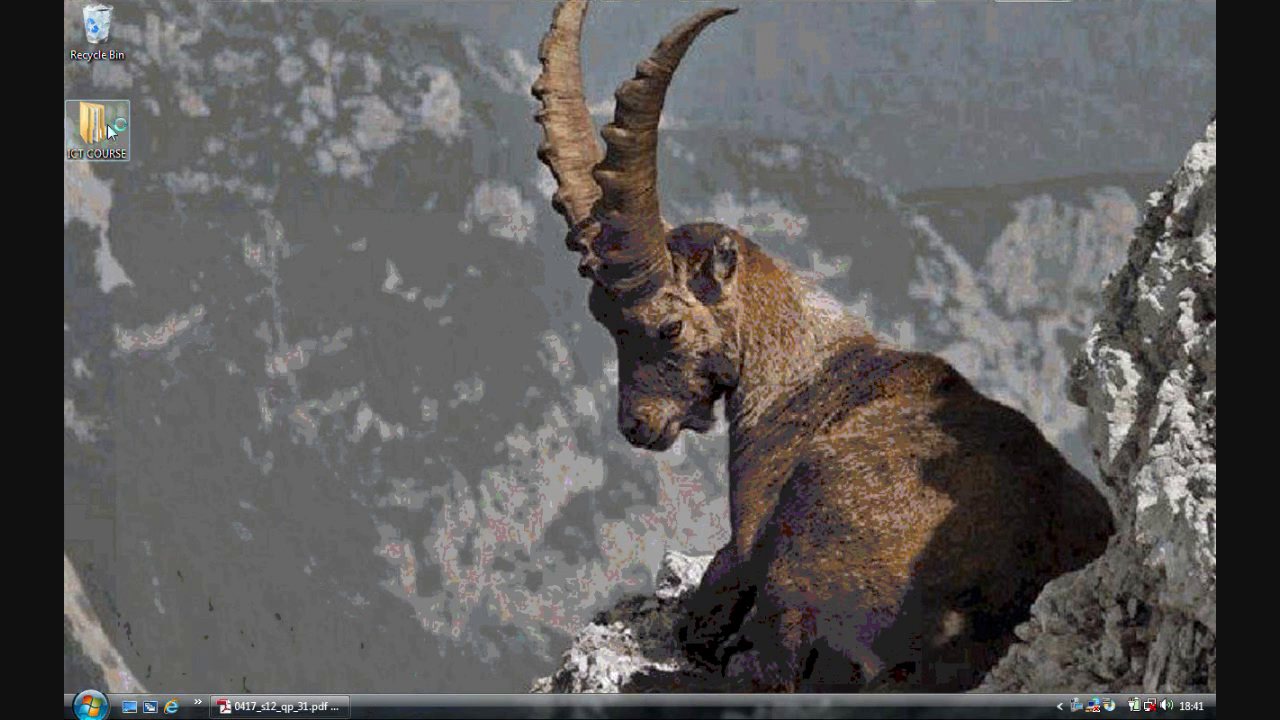
pyautogui.doubleClick(588, 216)
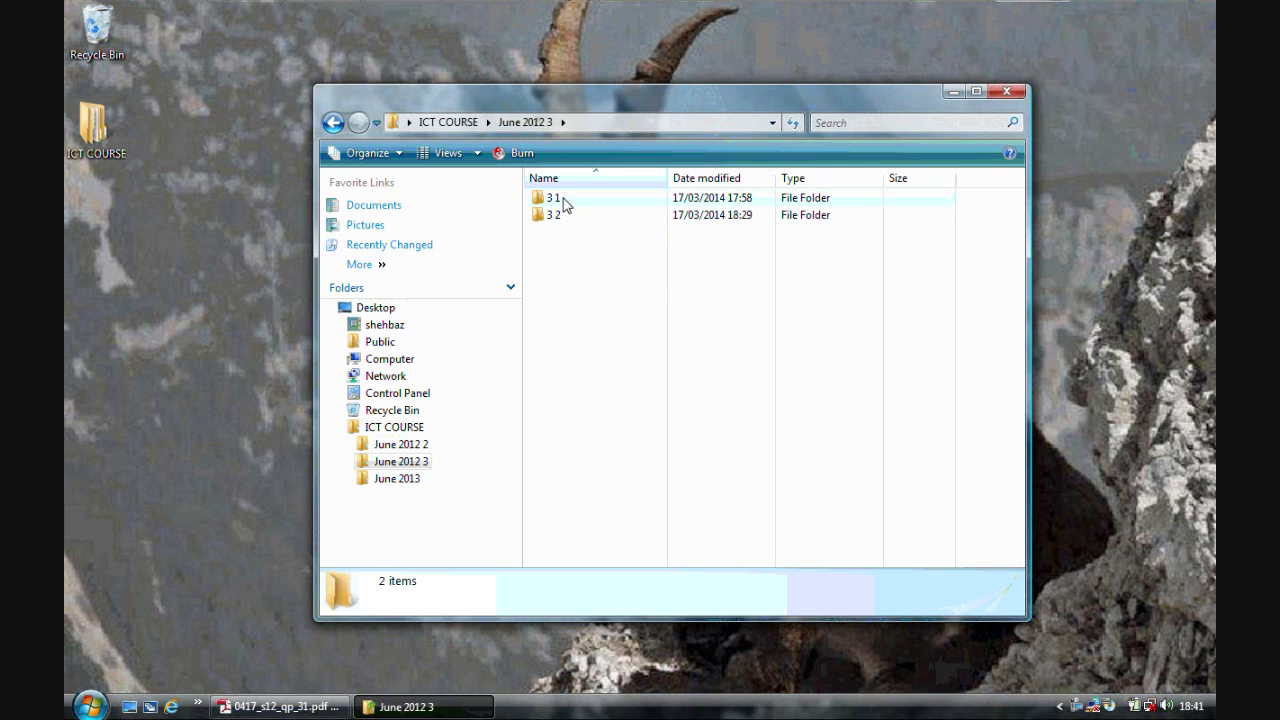
pyautogui.doubleClick(564, 203)
pyautogui.doubleClick(573, 202)
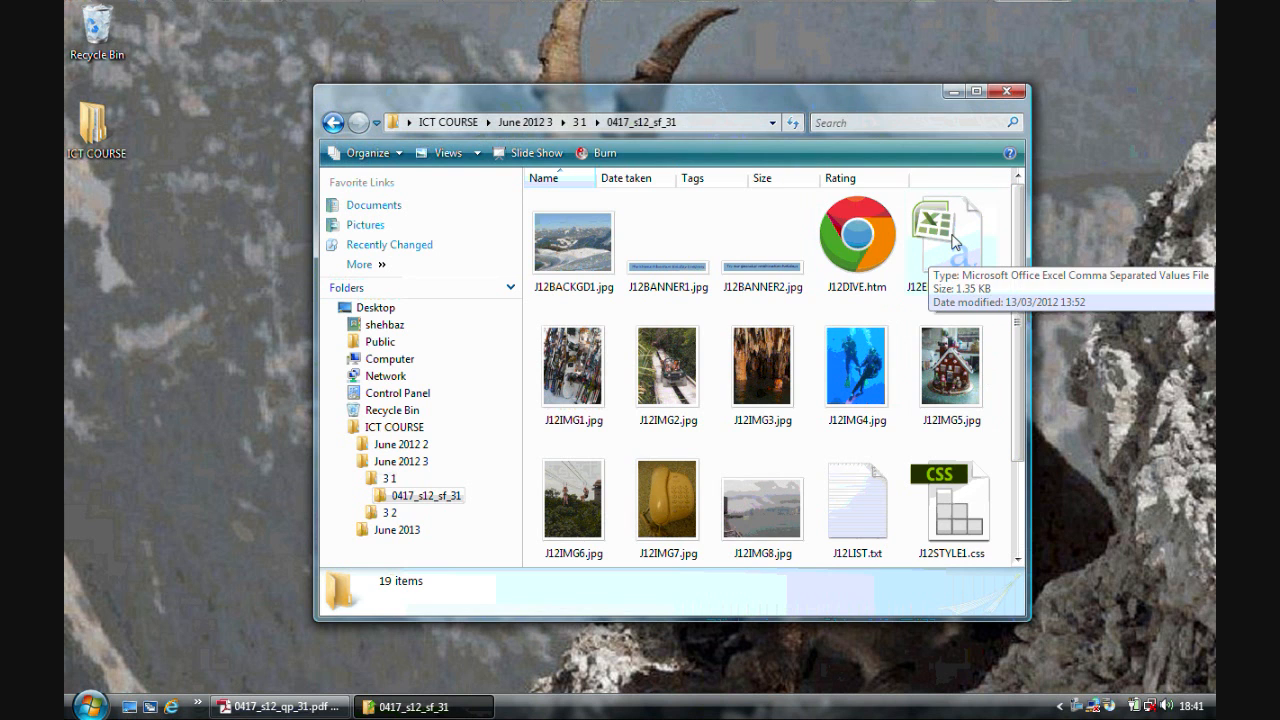
pyautogui.doubleClick(975, 289)
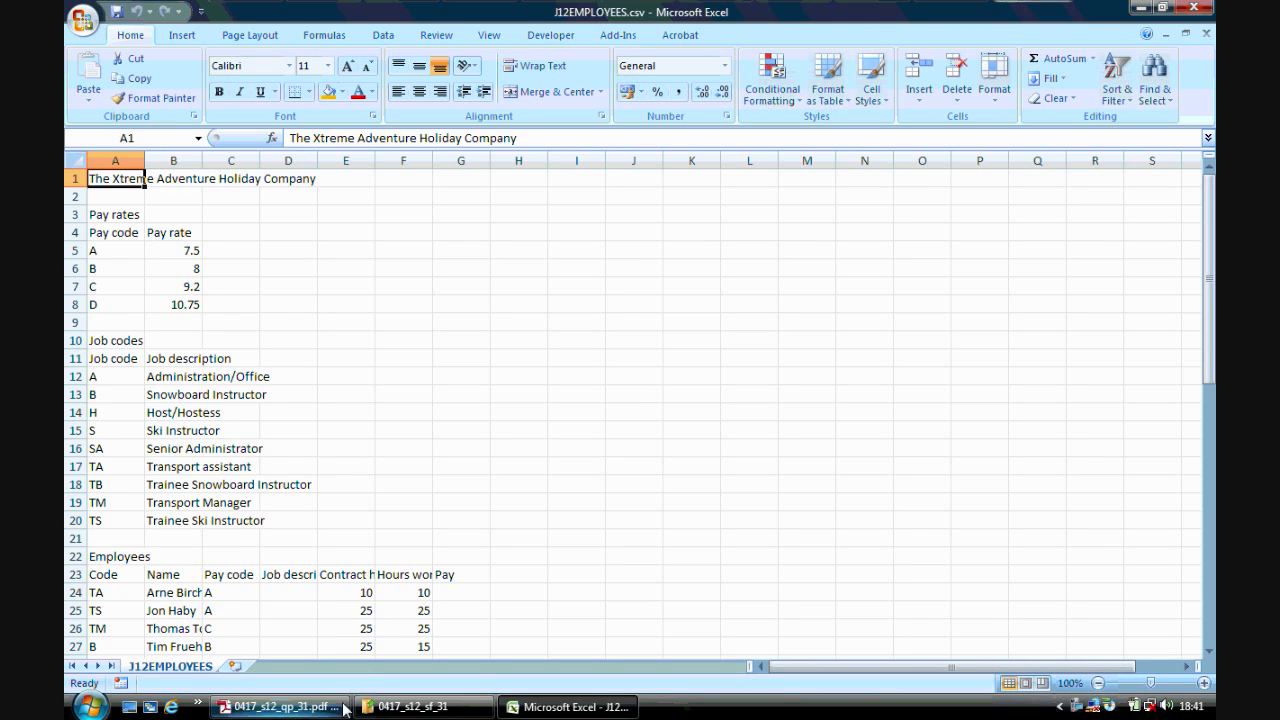
# - Check the question paper, then autofit the widths of columns B, C, E and F to their contents
pyautogui.click(280, 706)
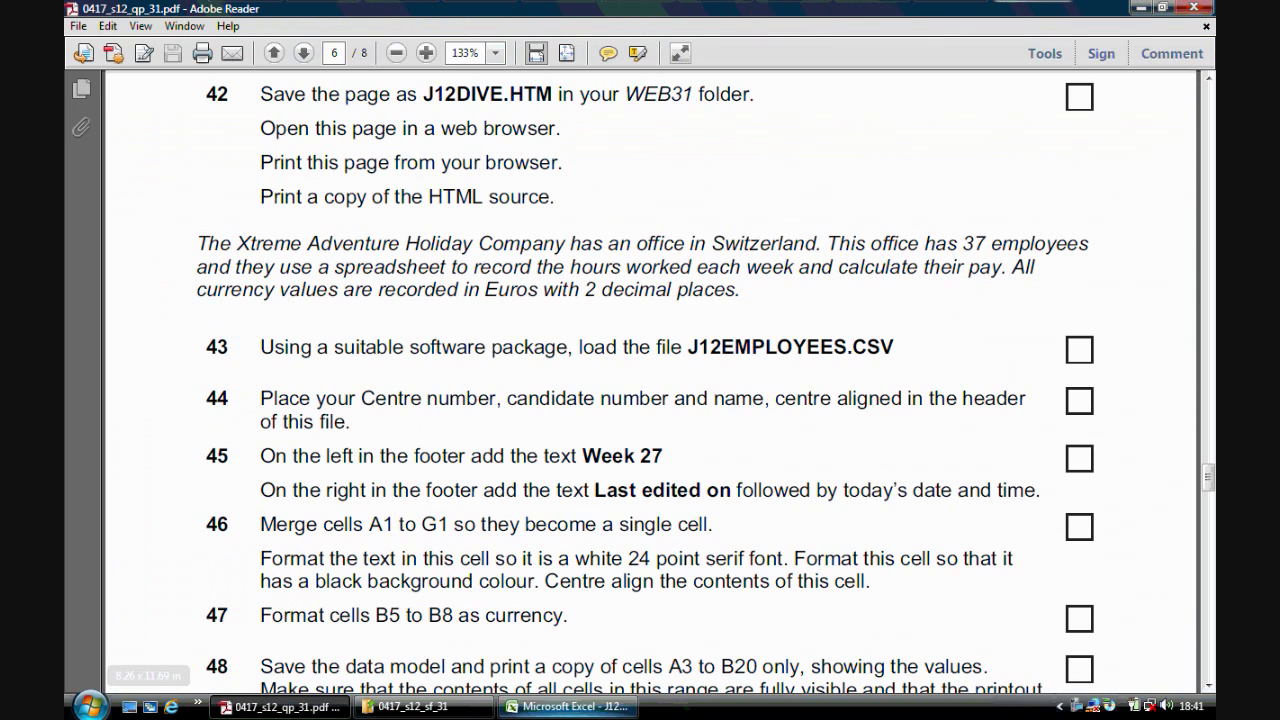
pyautogui.click(567, 706)
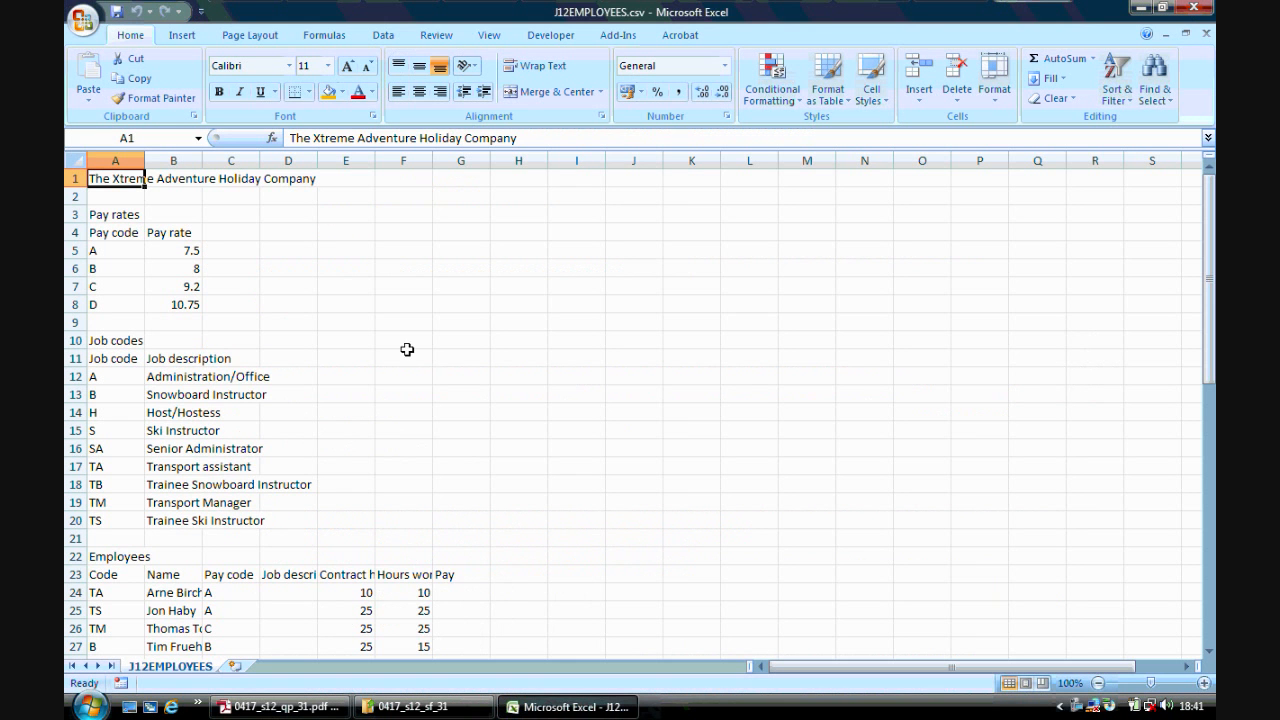
pyautogui.doubleClick(202, 160)
pyautogui.doubleClick(374, 166)
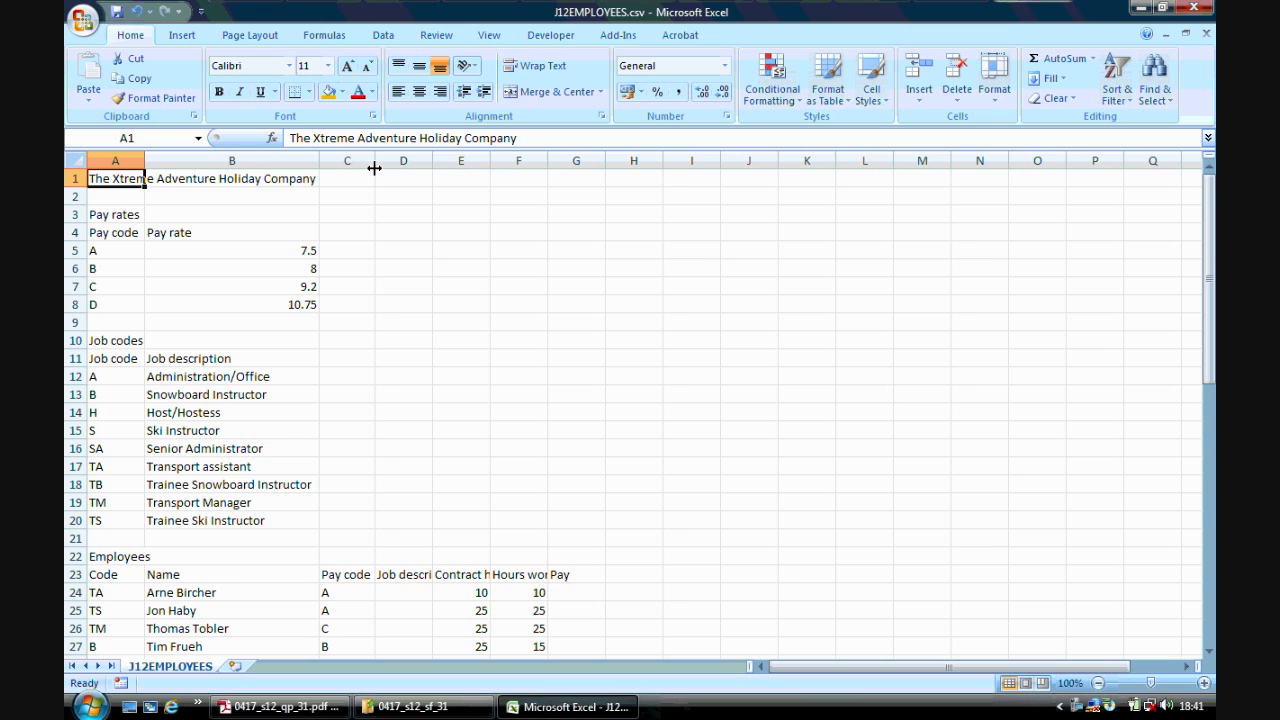
pyautogui.doubleClick(490, 160)
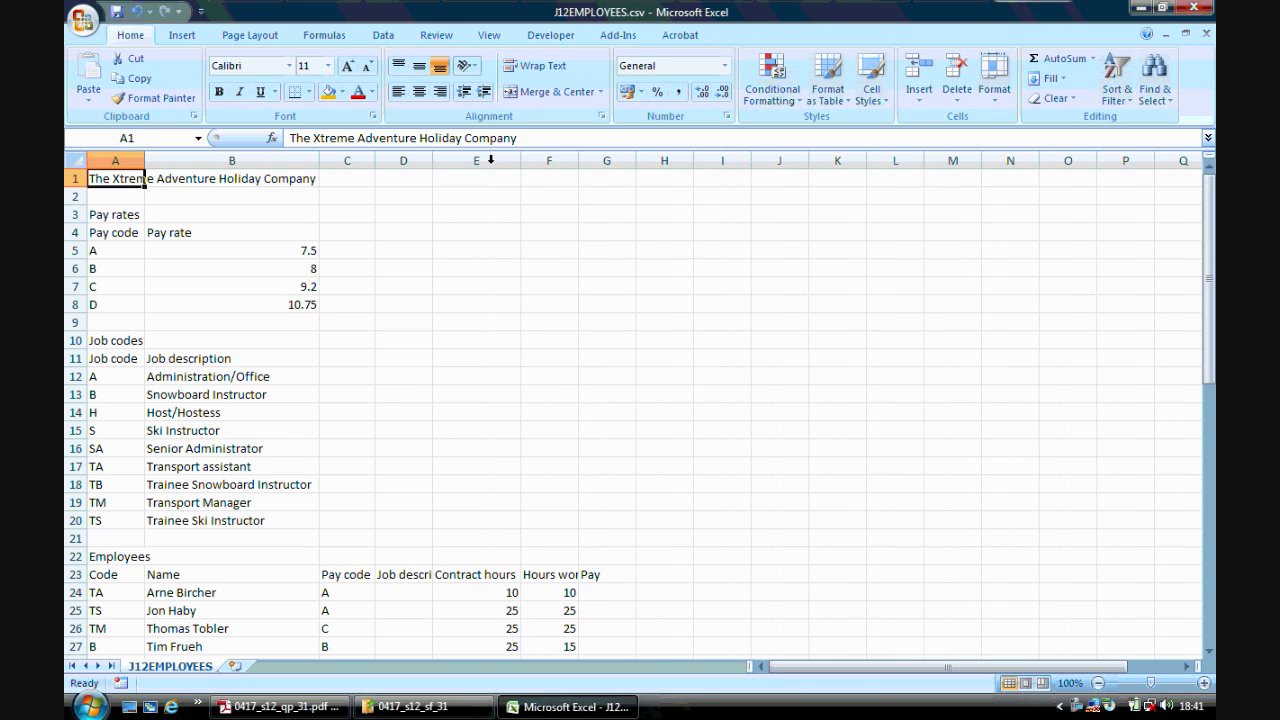
pyautogui.doubleClick(578, 160)
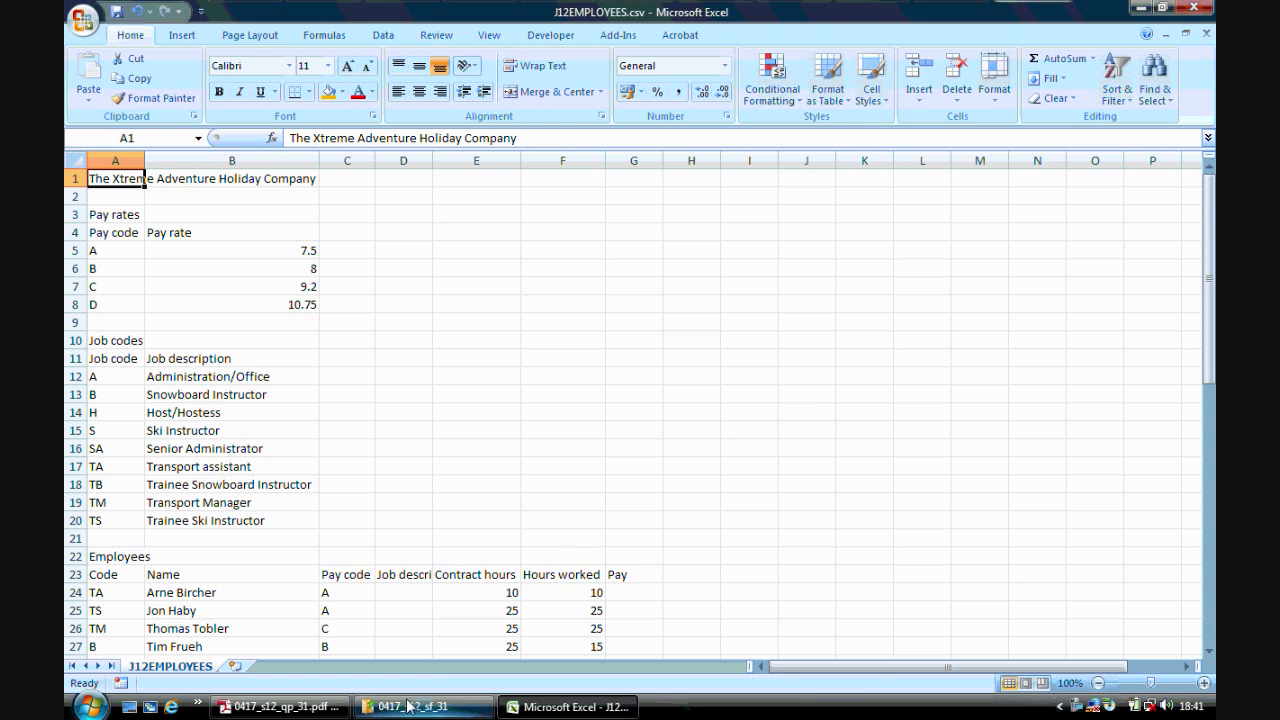
# - Add the centre header text "Name, centre number, candidate number" to the worksheet
pyautogui.click(280, 707)
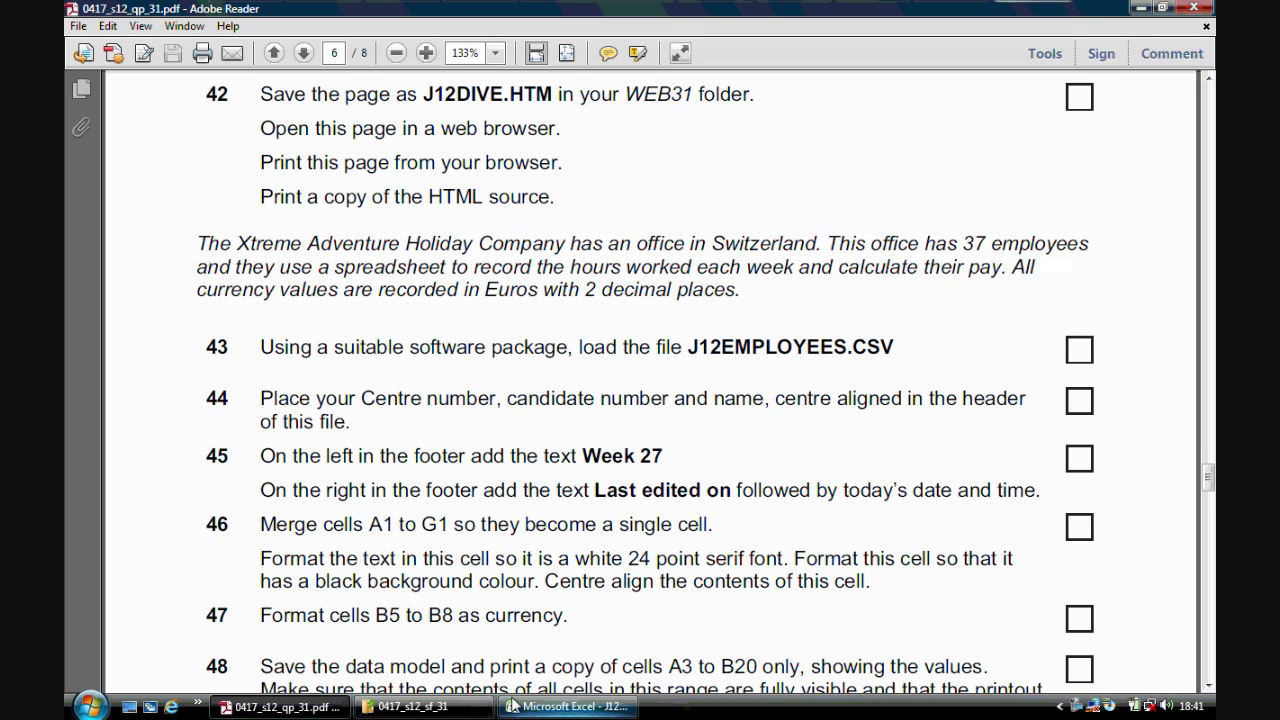
pyautogui.click(567, 706)
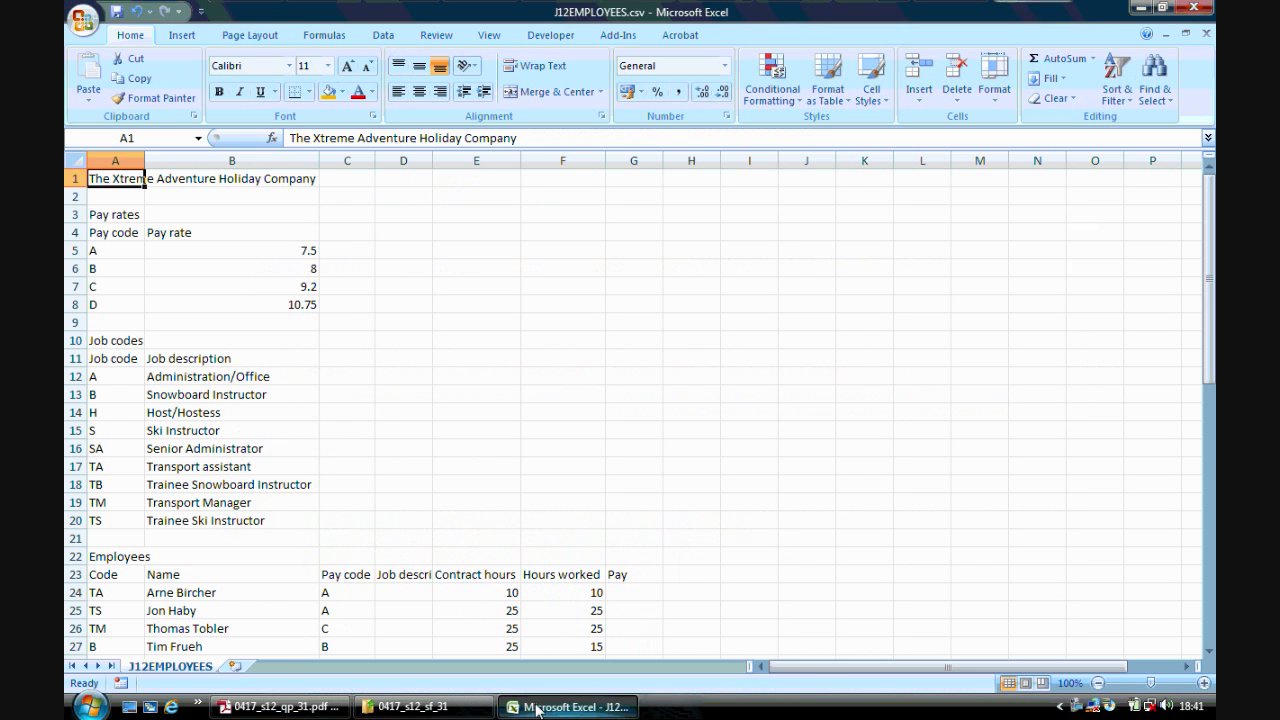
pyautogui.click(182, 35)
pyautogui.click(735, 88)
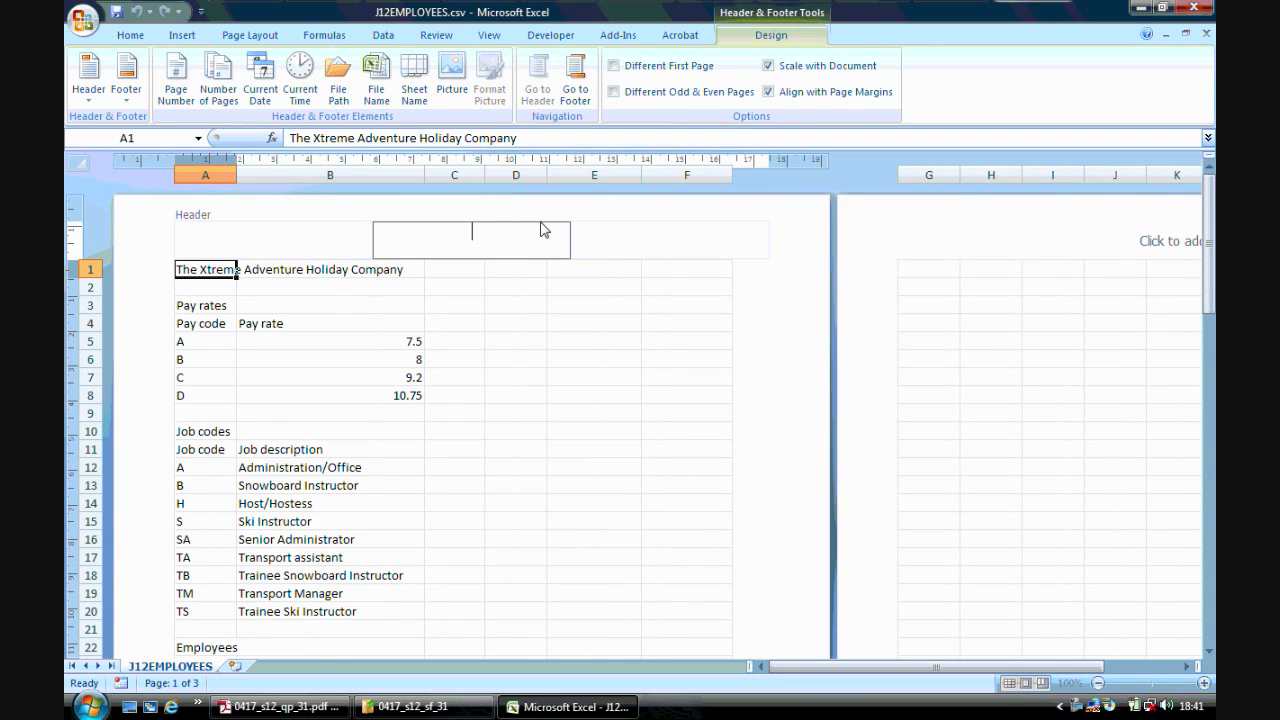
pyautogui.write('Name, centre n')
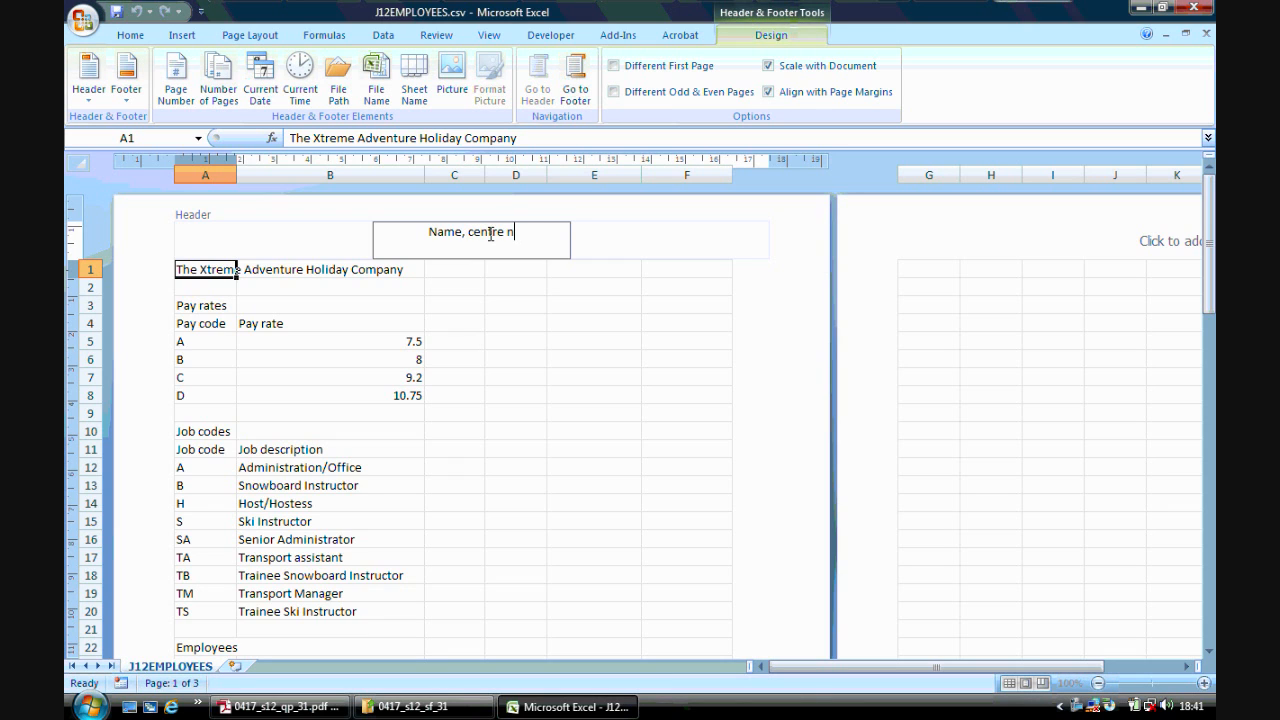
pyautogui.write('umber, ')
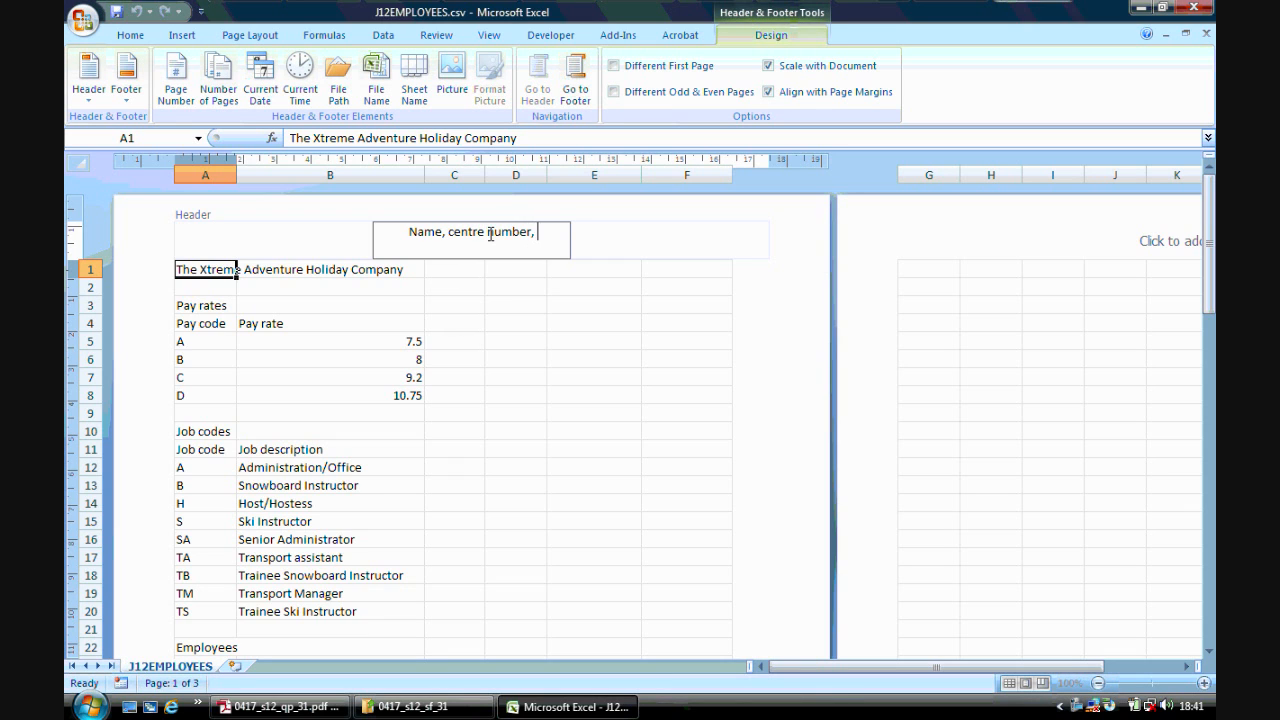
pyautogui.write('candida')
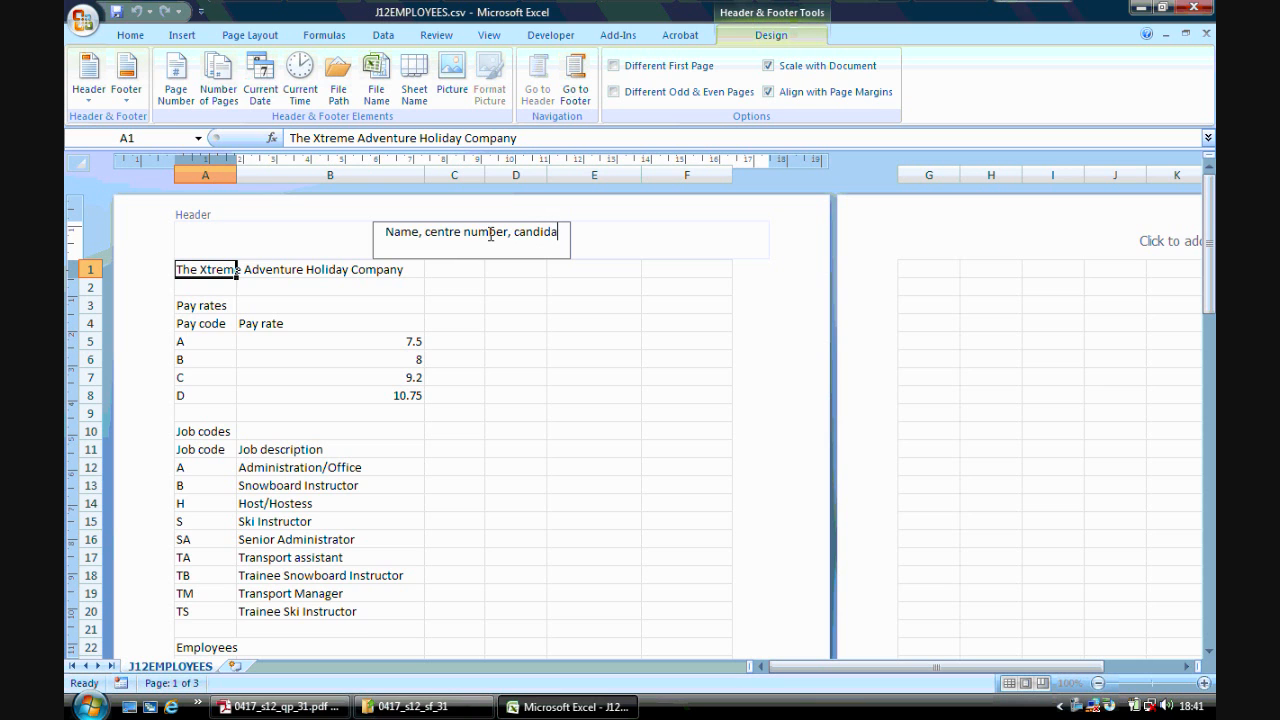
pyautogui.write('te number')
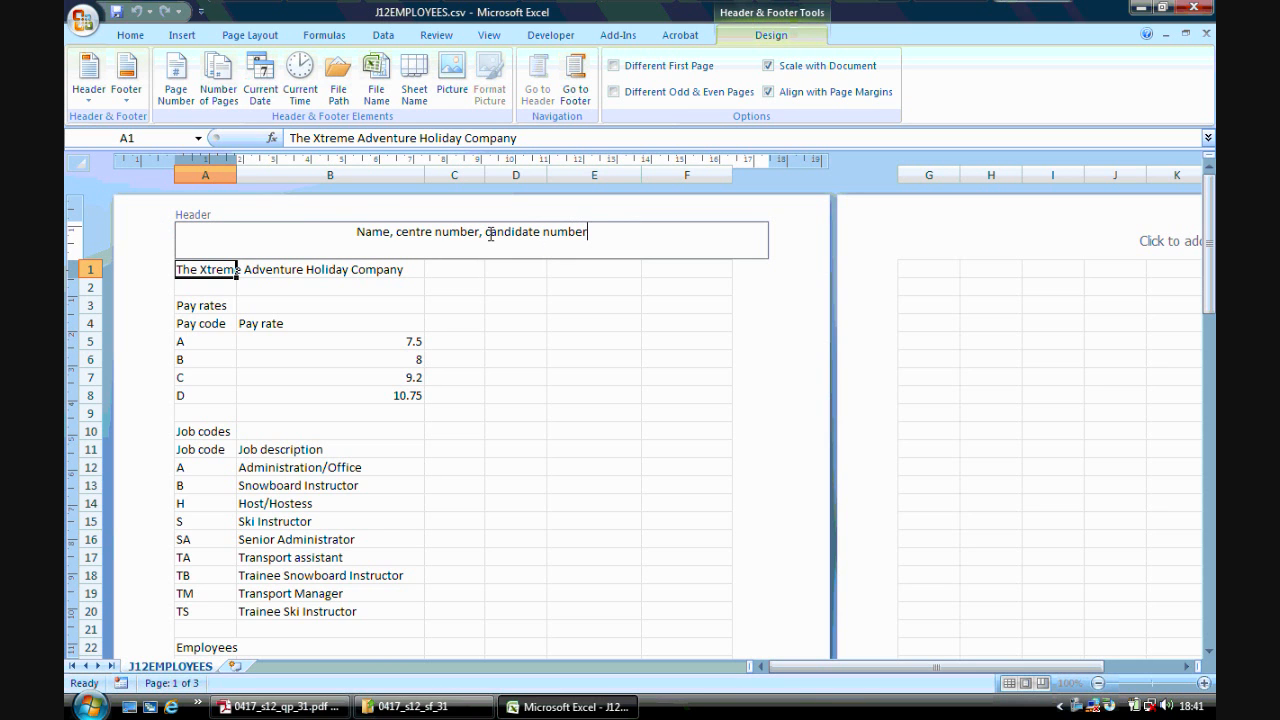
# - Enter "Week 27" in the left section of the footer
pyautogui.click(330, 707)
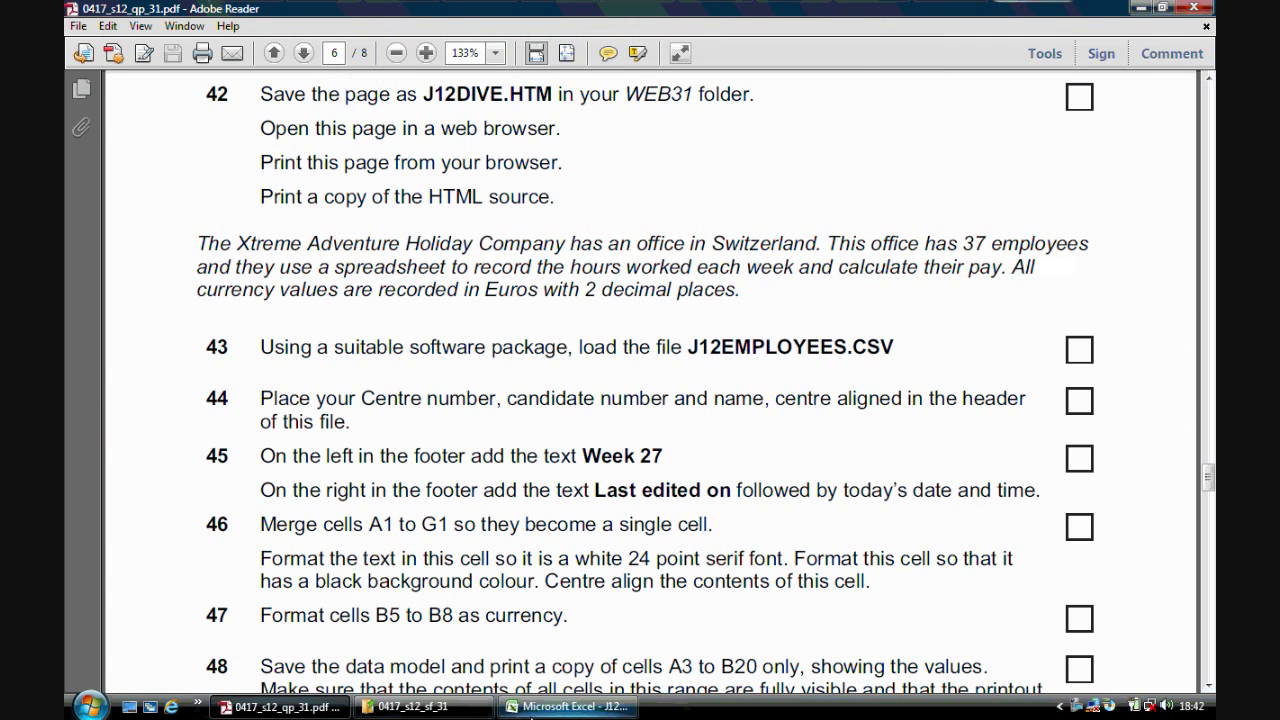
pyautogui.click(541, 707)
pyautogui.click(575, 88)
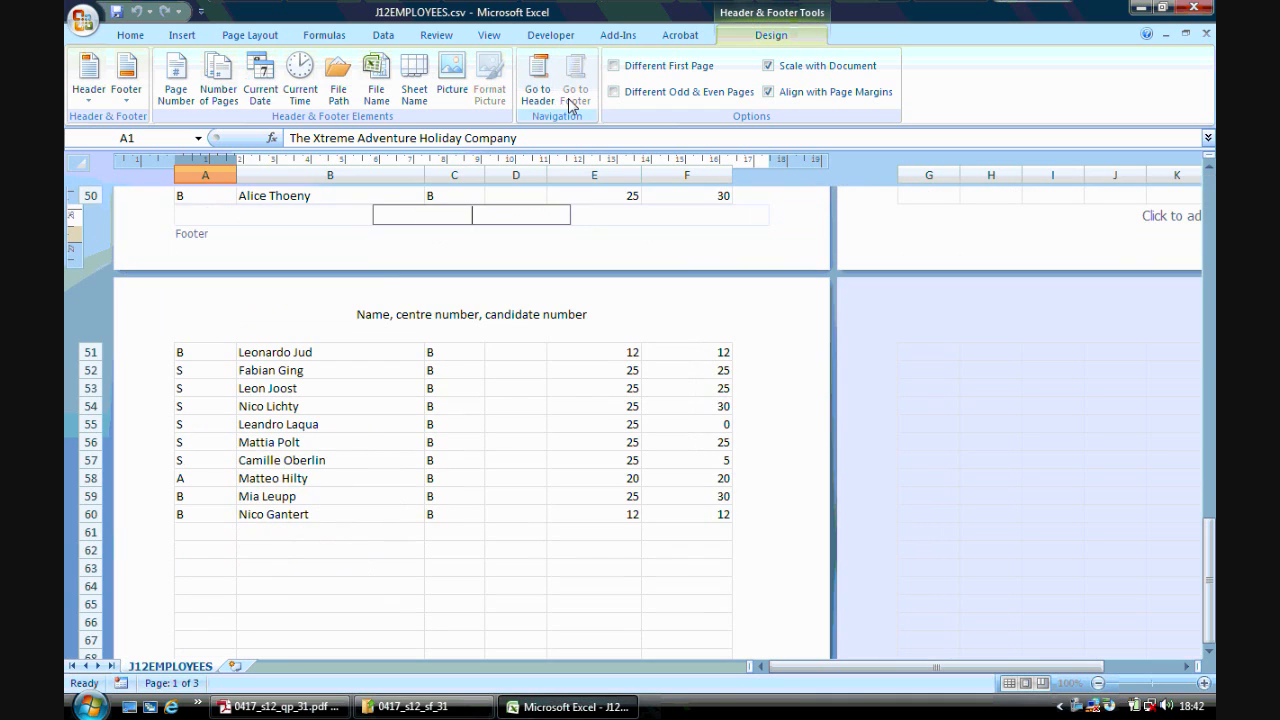
pyautogui.click(236, 214)
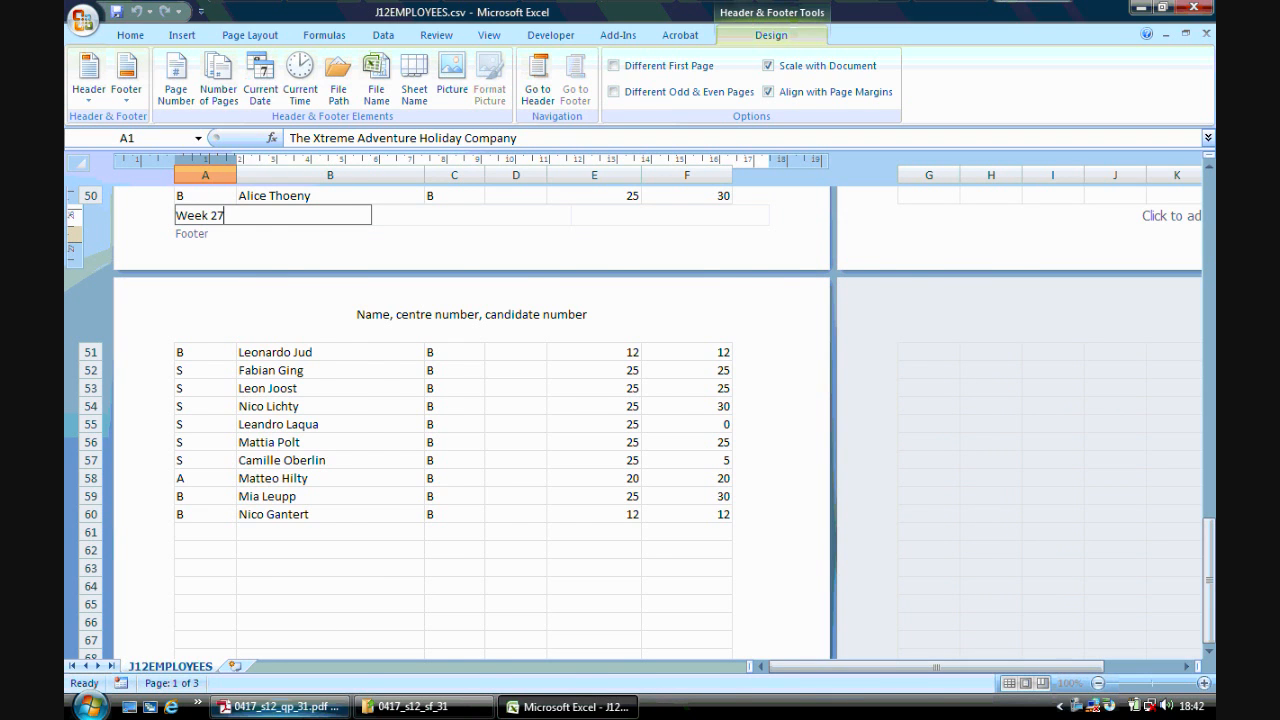
# - In the right footer section, enter "Last edited on" followed by the current date and current time fields
pyautogui.click(280, 707)
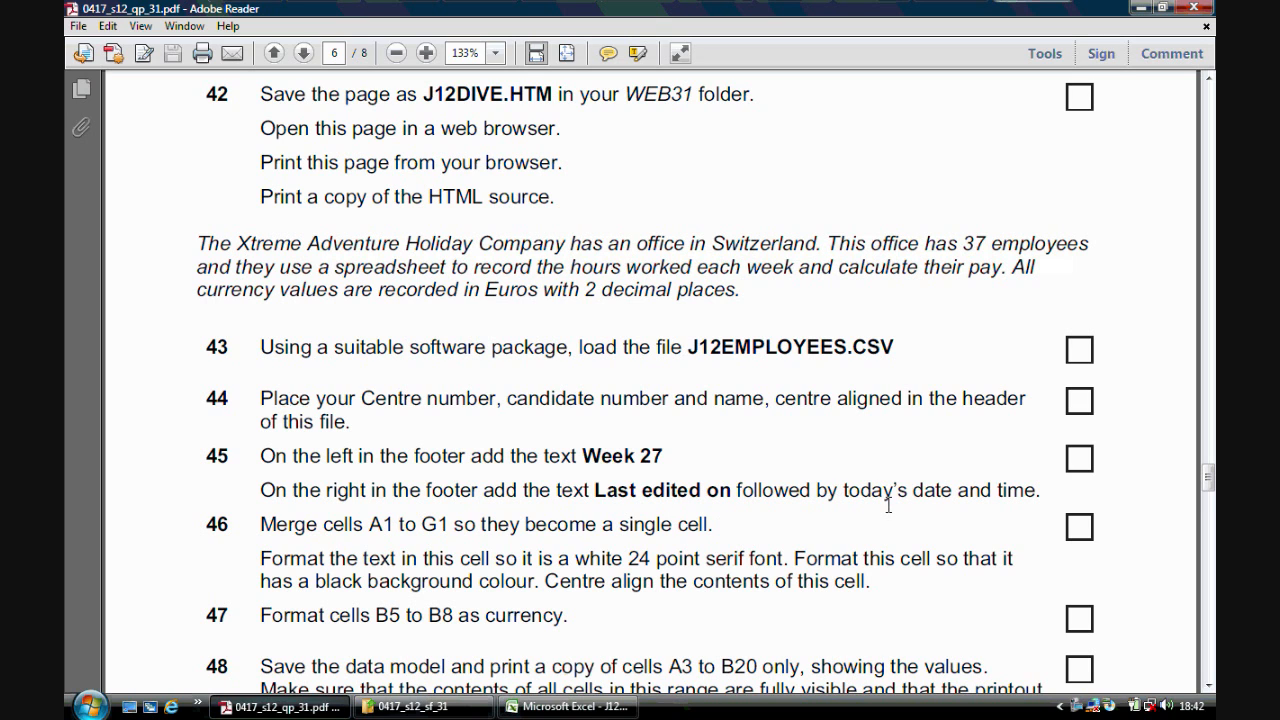
pyautogui.click(590, 706)
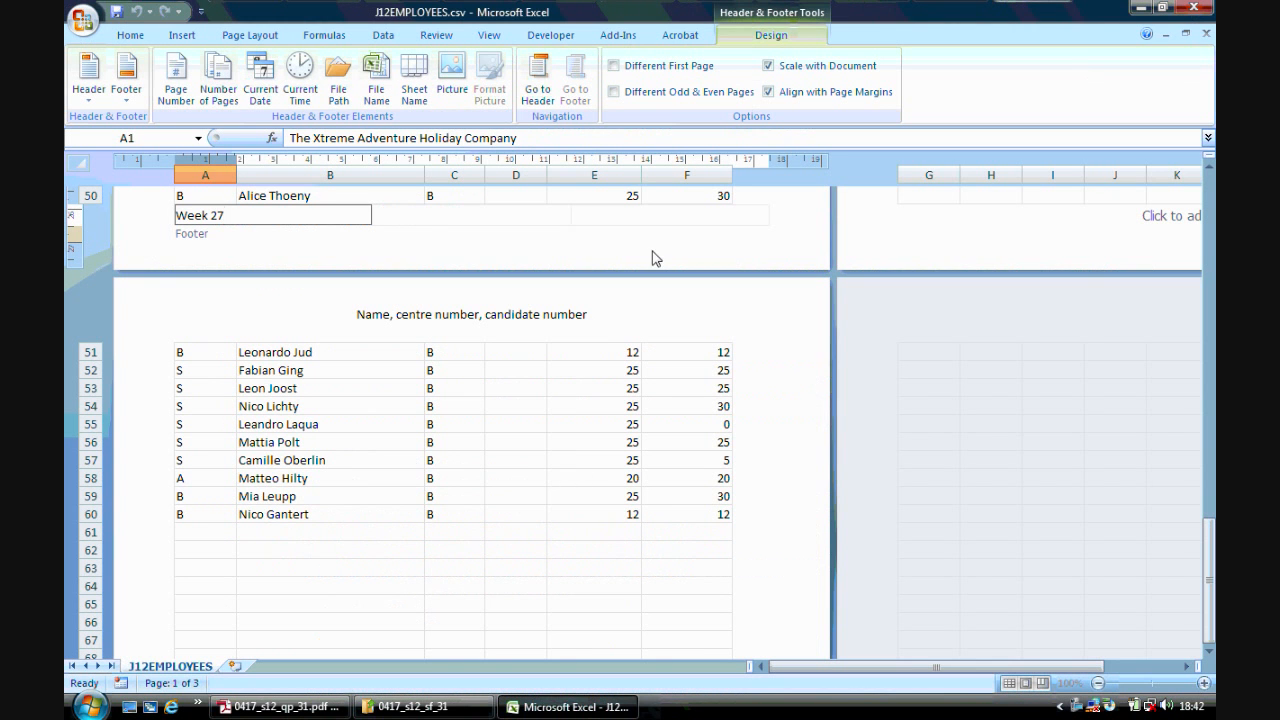
pyautogui.click(660, 218)
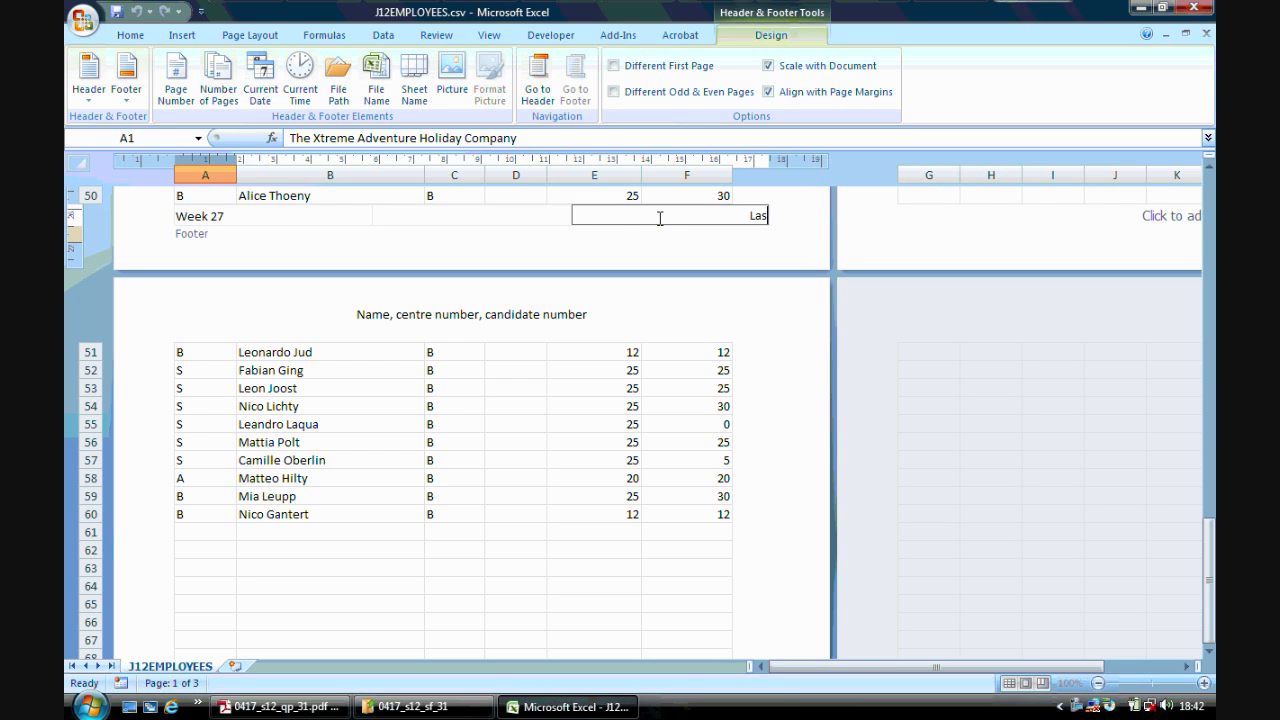
pyautogui.write('Last edited on')
pyautogui.click(260, 86)
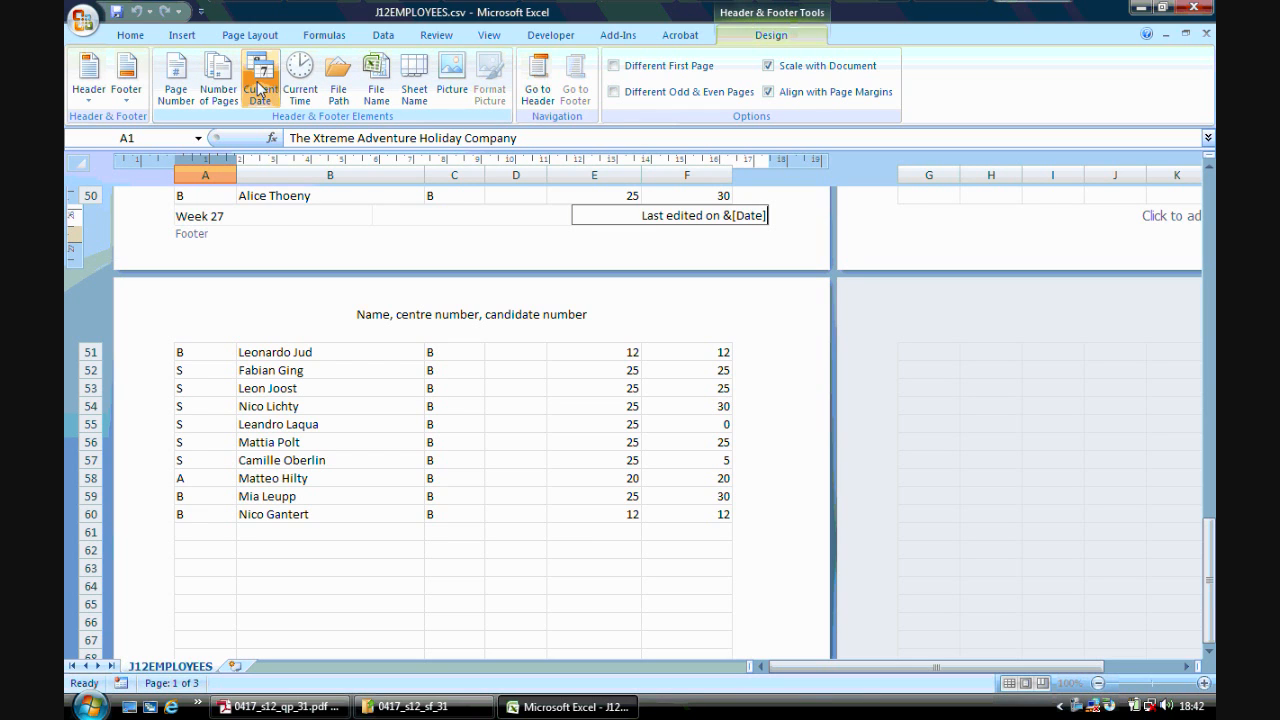
pyautogui.click(298, 88)
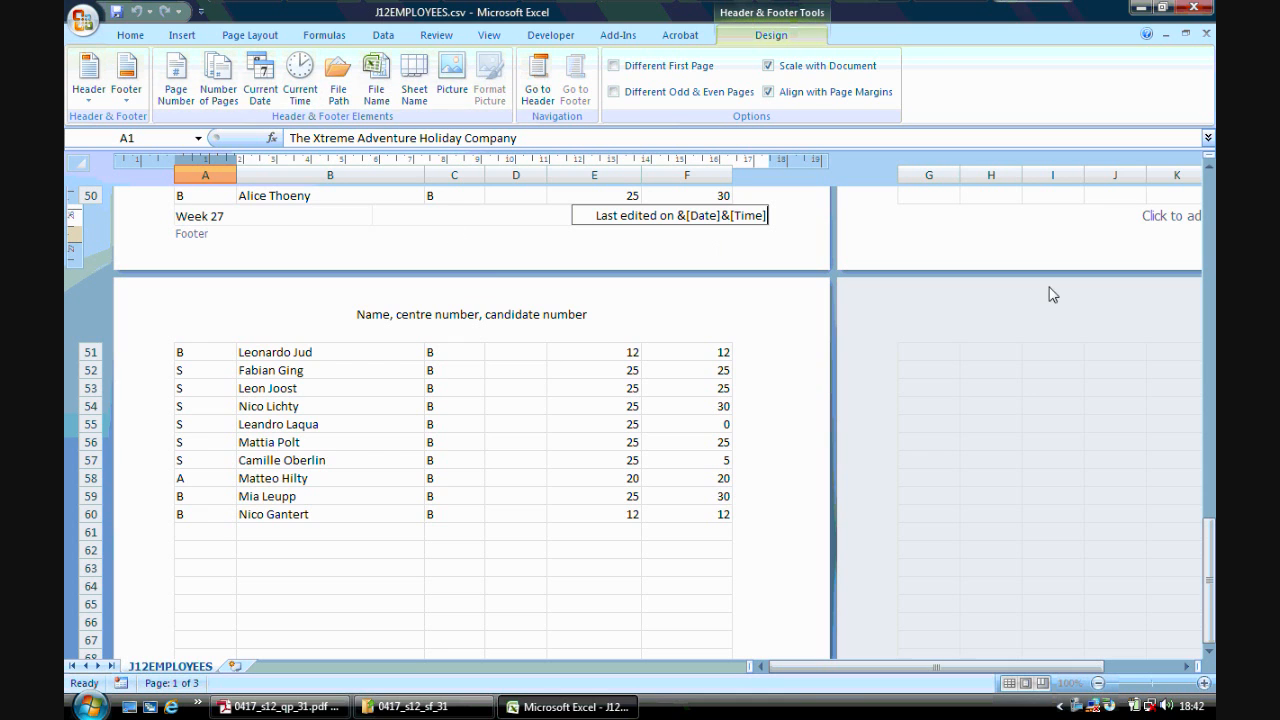
# - Leave footer editing and switch the worksheet back to Normal view at the top of the sheet
pyautogui.scroll(5, 1210, 557)
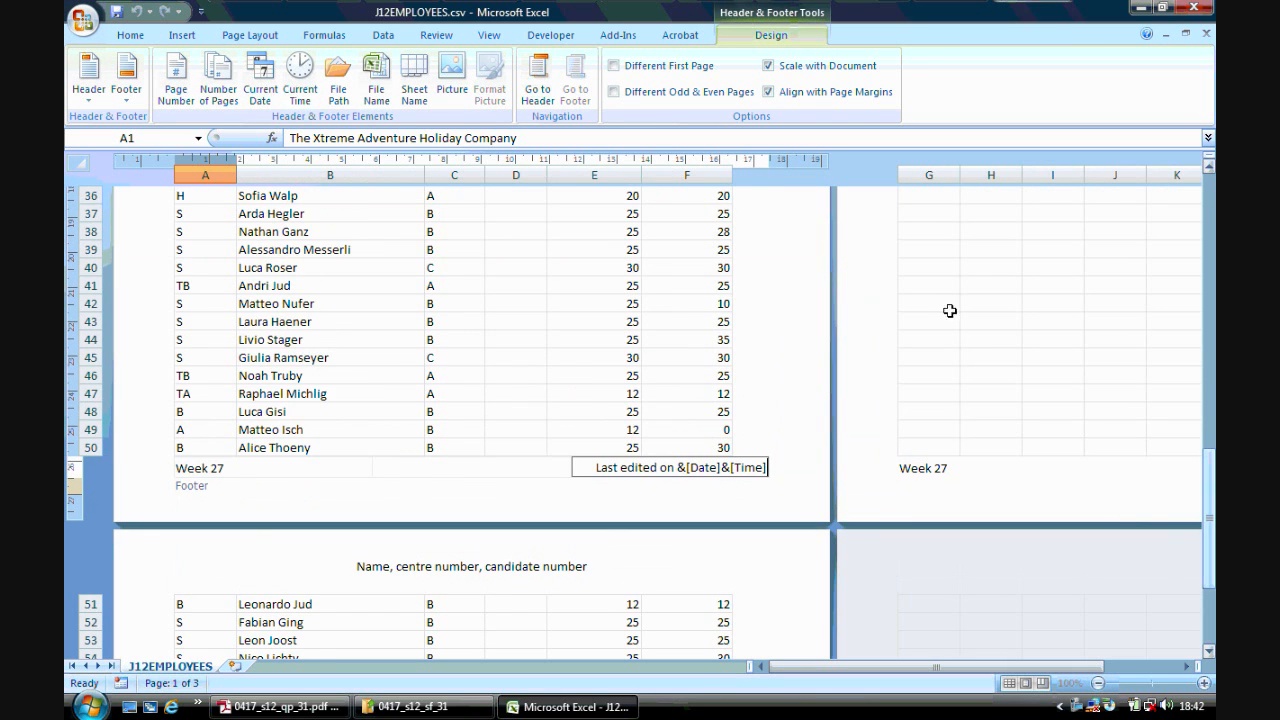
pyautogui.click(651, 285)
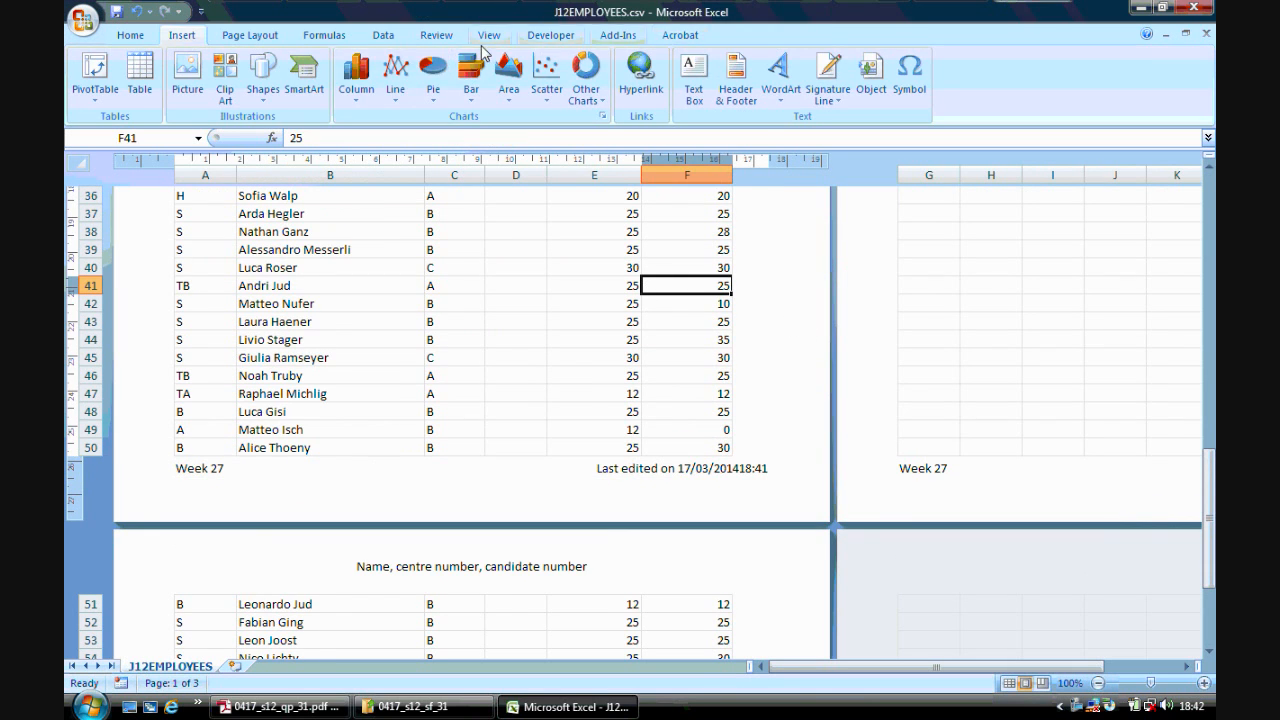
pyautogui.click(490, 37)
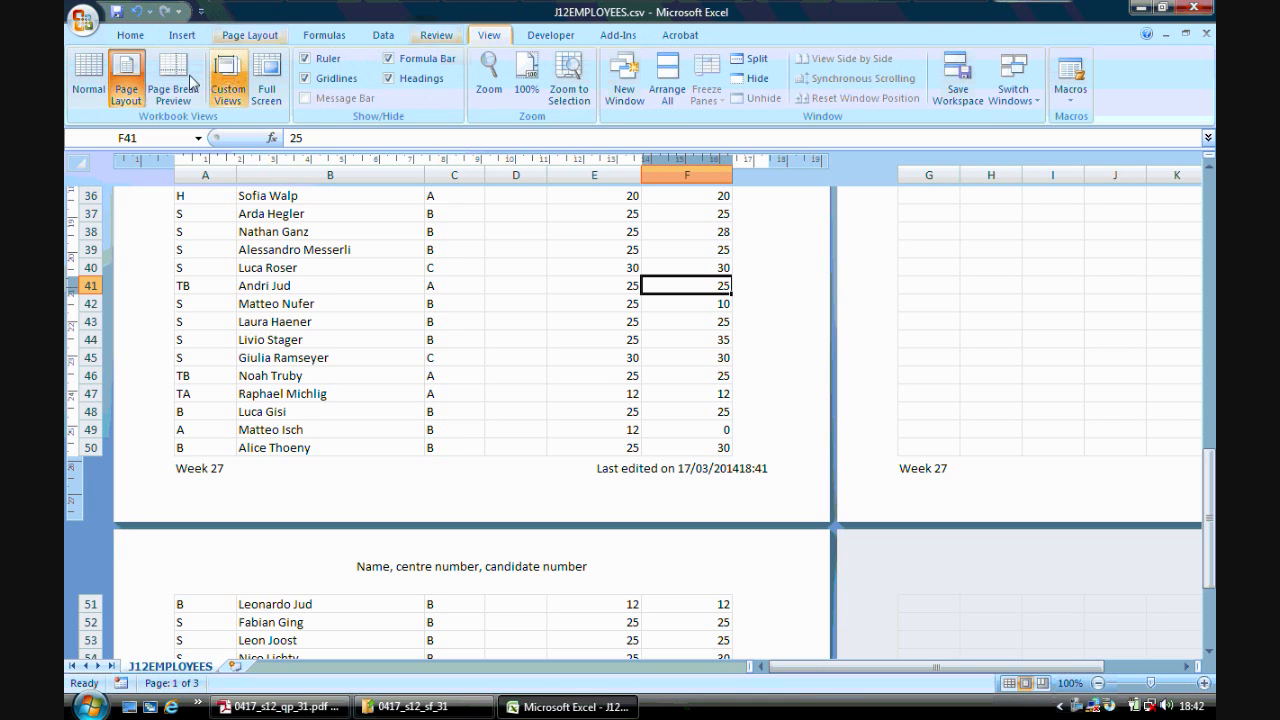
pyautogui.click(88, 78)
pyautogui.moveTo(1209, 515); pyautogui.dragTo(1187, 253)
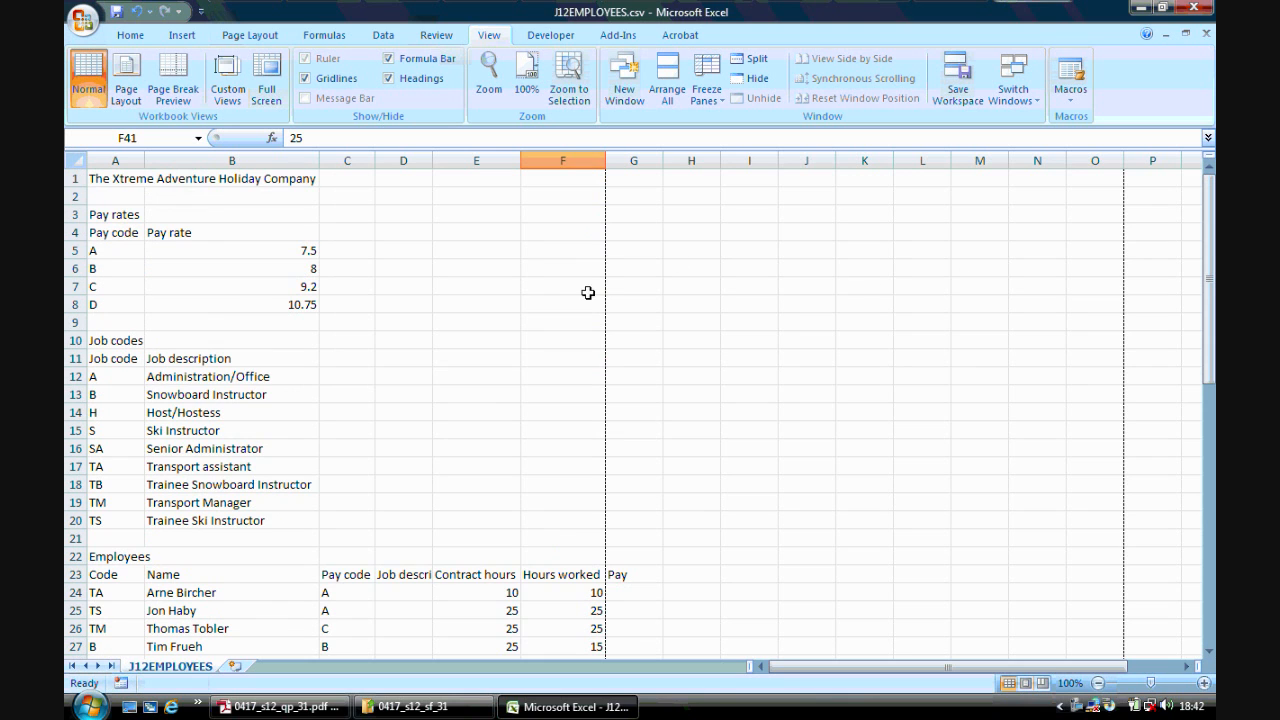
# - Merge cells A1 to G1 into a single cell without centring
pyautogui.click(345, 706)
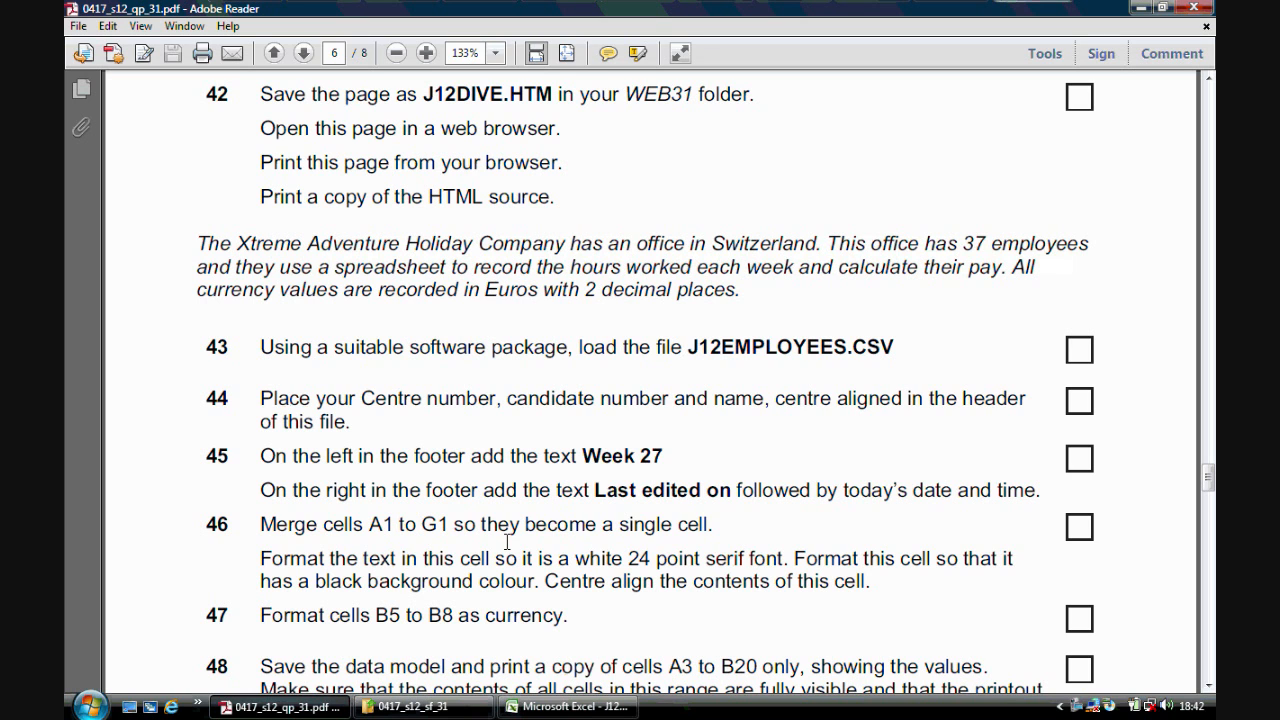
pyautogui.click(530, 707)
pyautogui.click(130, 177)
pyautogui.moveTo(130, 177); pyautogui.dragTo(608, 186)
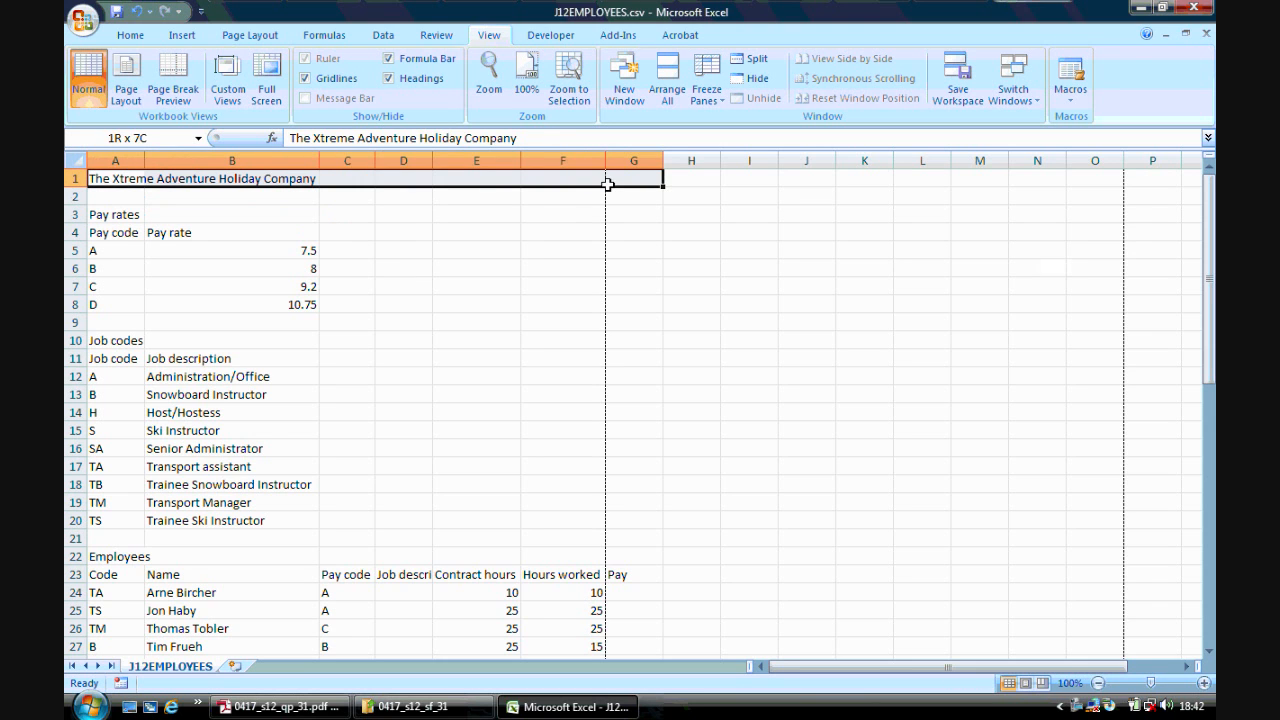
pyautogui.click(130, 35)
pyautogui.click(600, 93)
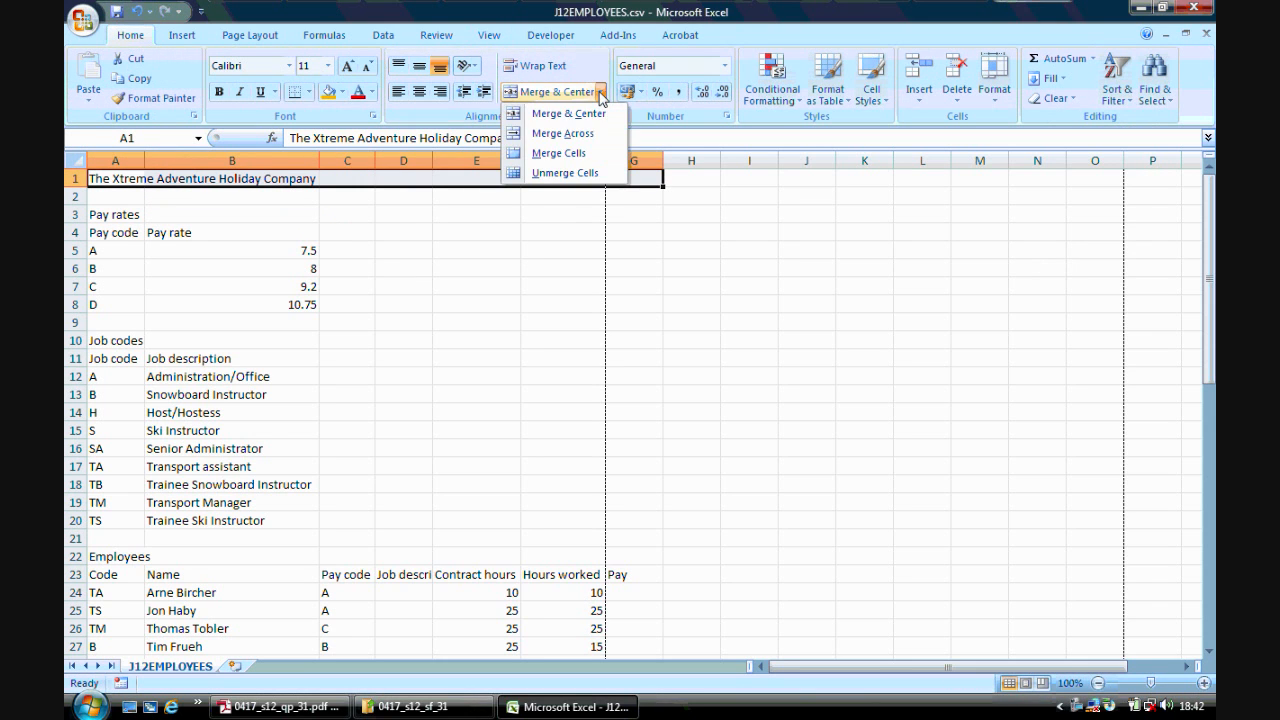
pyautogui.click(590, 150)
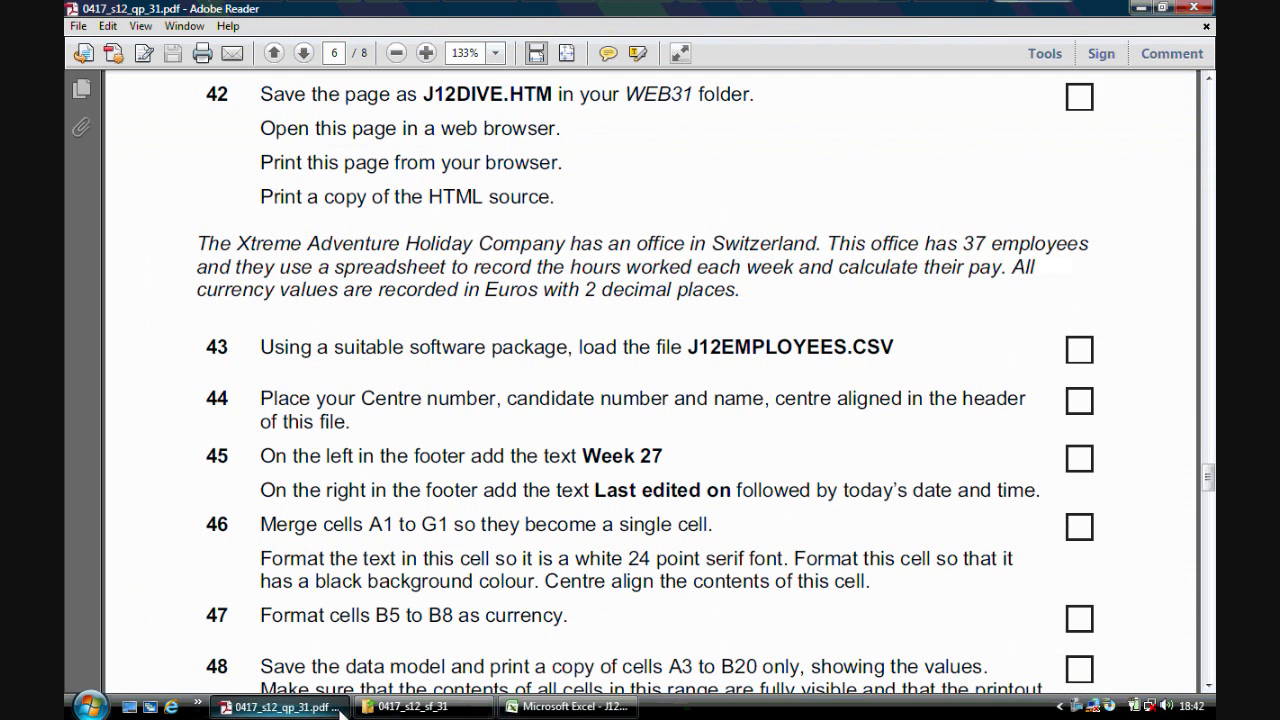
# - Centre-align the contents of the merged A1 cell
pyautogui.click(280, 706)
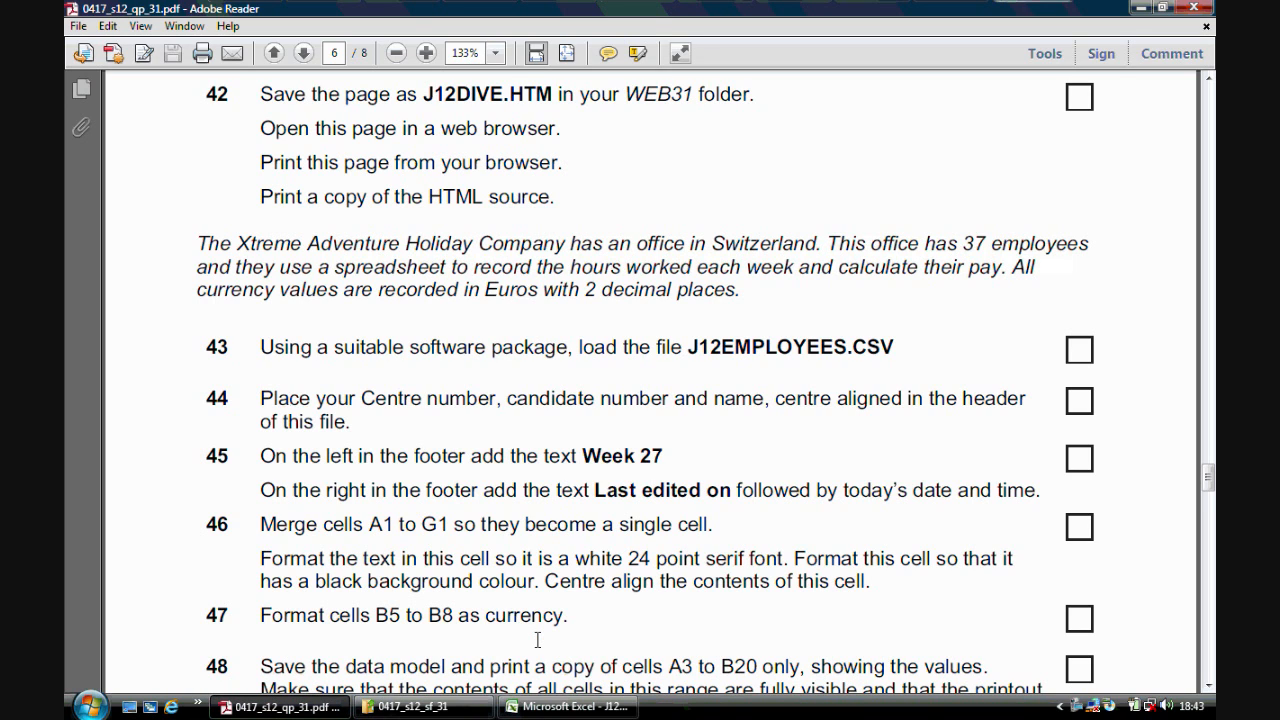
pyautogui.click(567, 706)
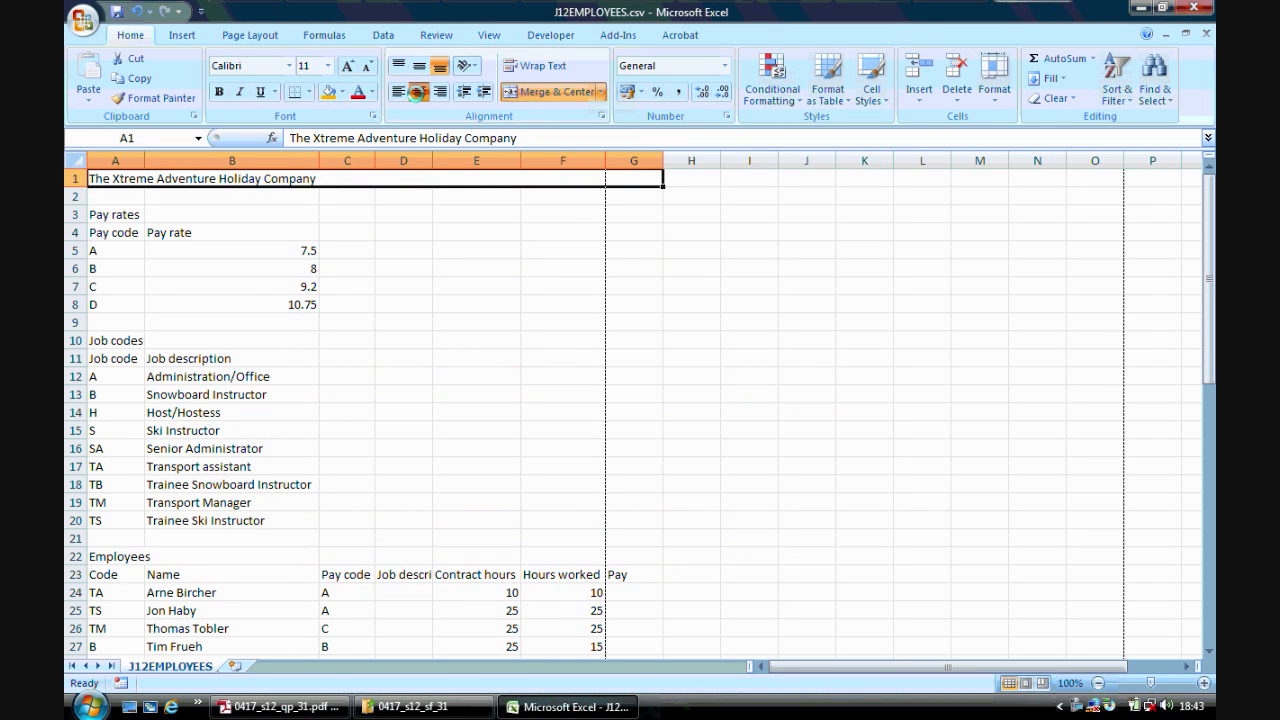
pyautogui.click(419, 91)
pyautogui.click(280, 706)
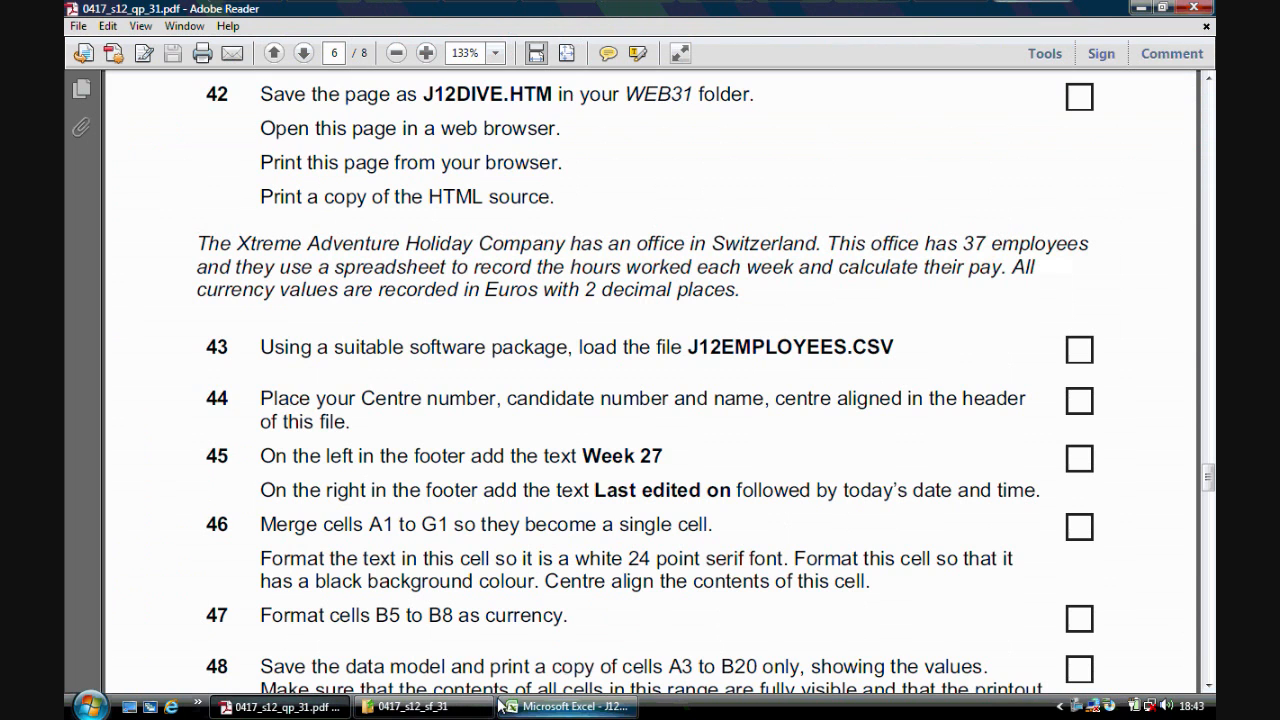
# - Set the merged A1 title text to 24 point
pyautogui.click(567, 706)
pyautogui.click(328, 65)
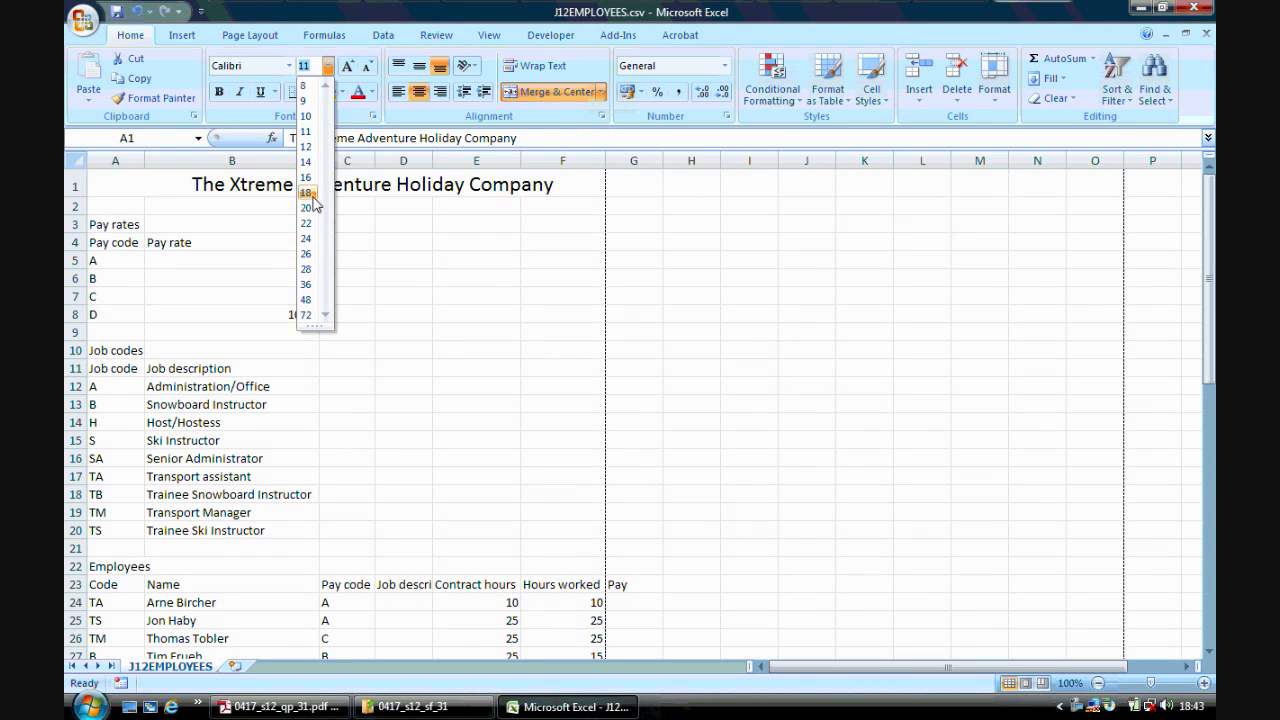
pyautogui.click(308, 233)
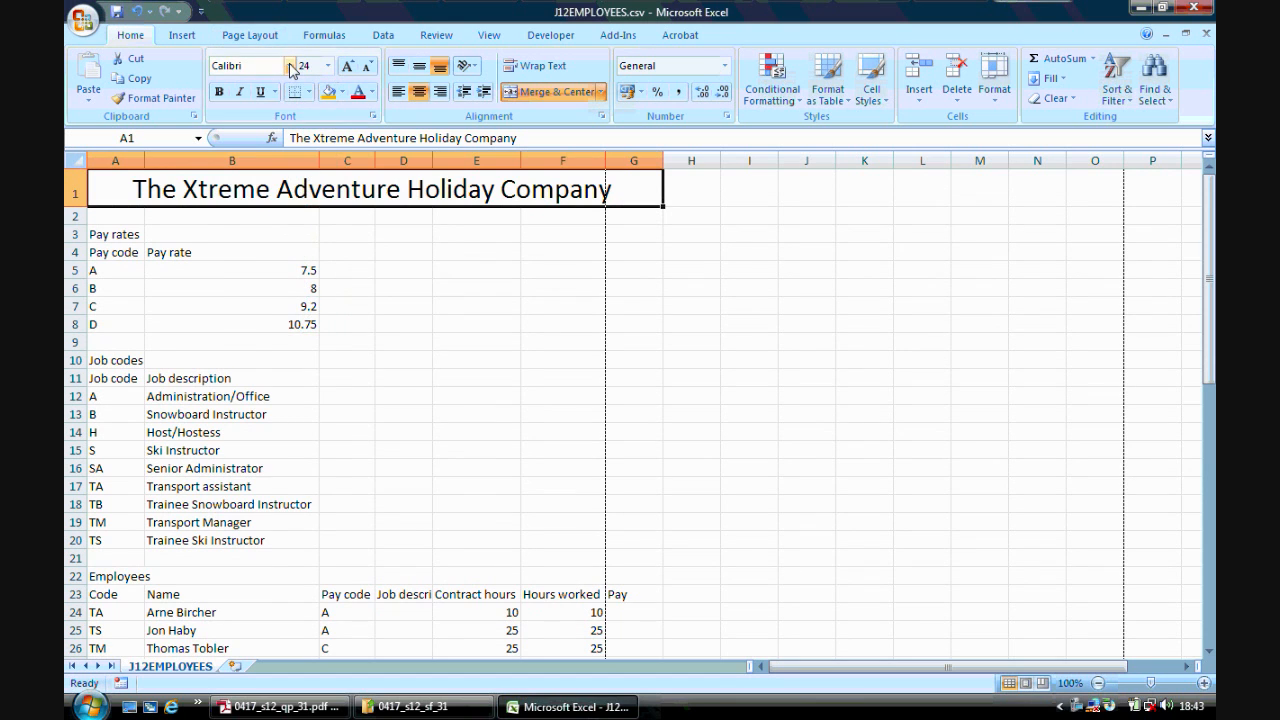
# - Change the A1 title font to the serif font Times New Roman
pyautogui.click(290, 66)
pyautogui.write('Times New Rom')
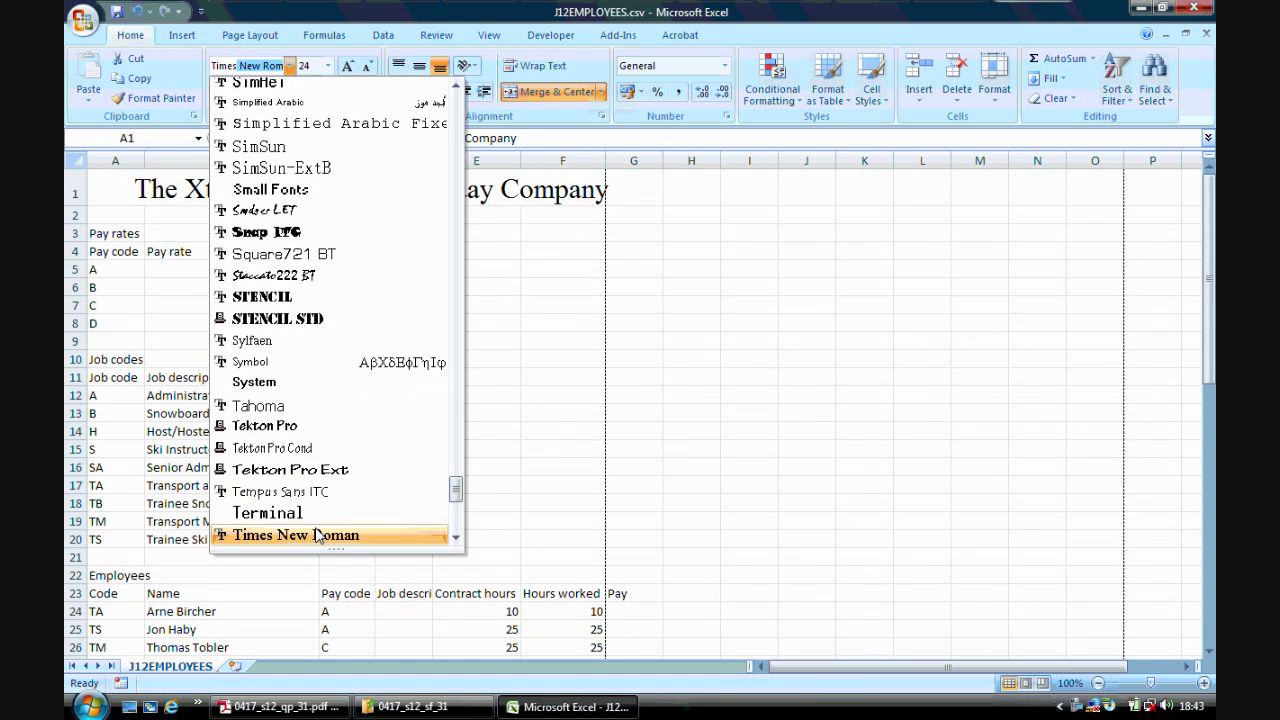
pyautogui.click(300, 535)
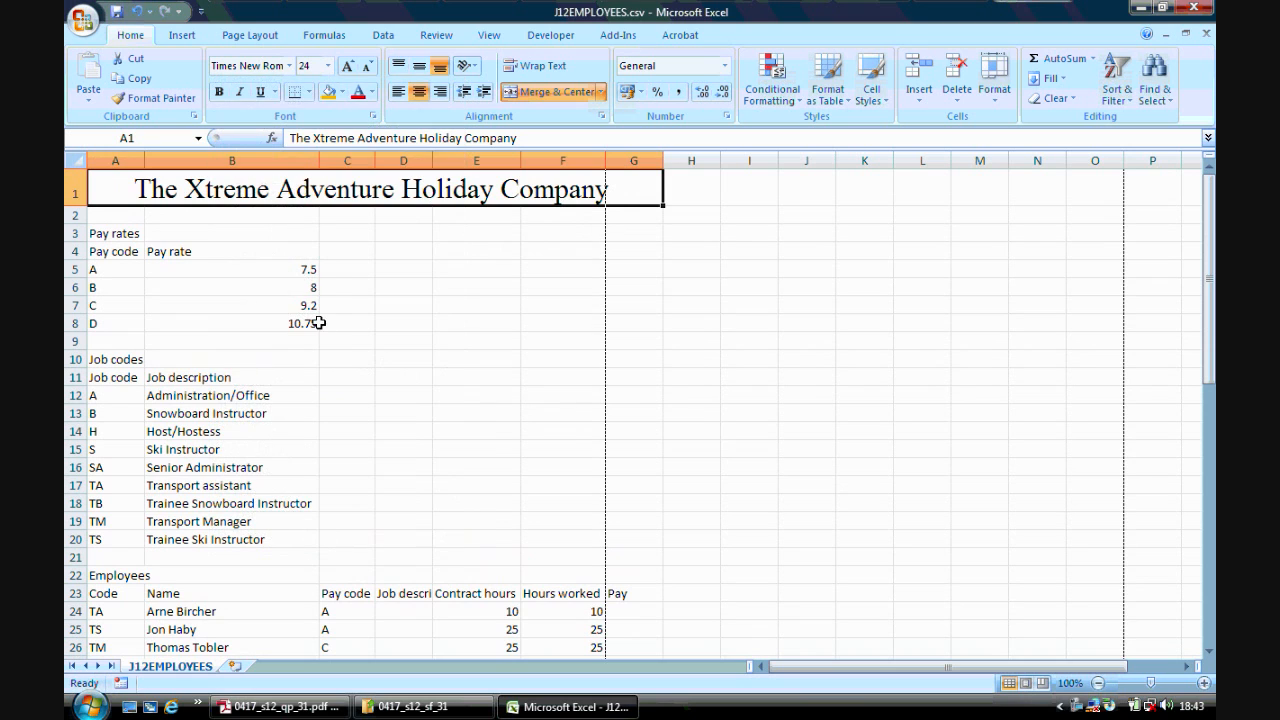
# - Give the merged A1 cell a black background fill and a white font colour
pyautogui.click(342, 92)
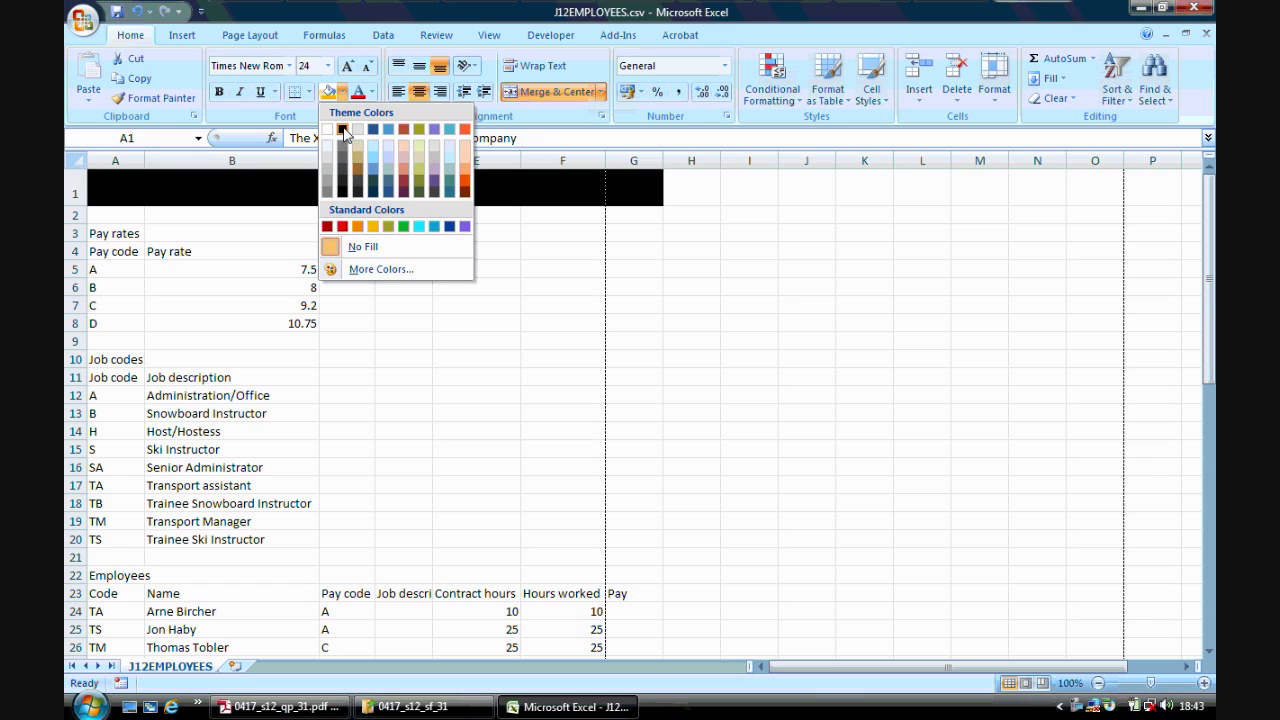
pyautogui.click(342, 130)
pyautogui.click(372, 92)
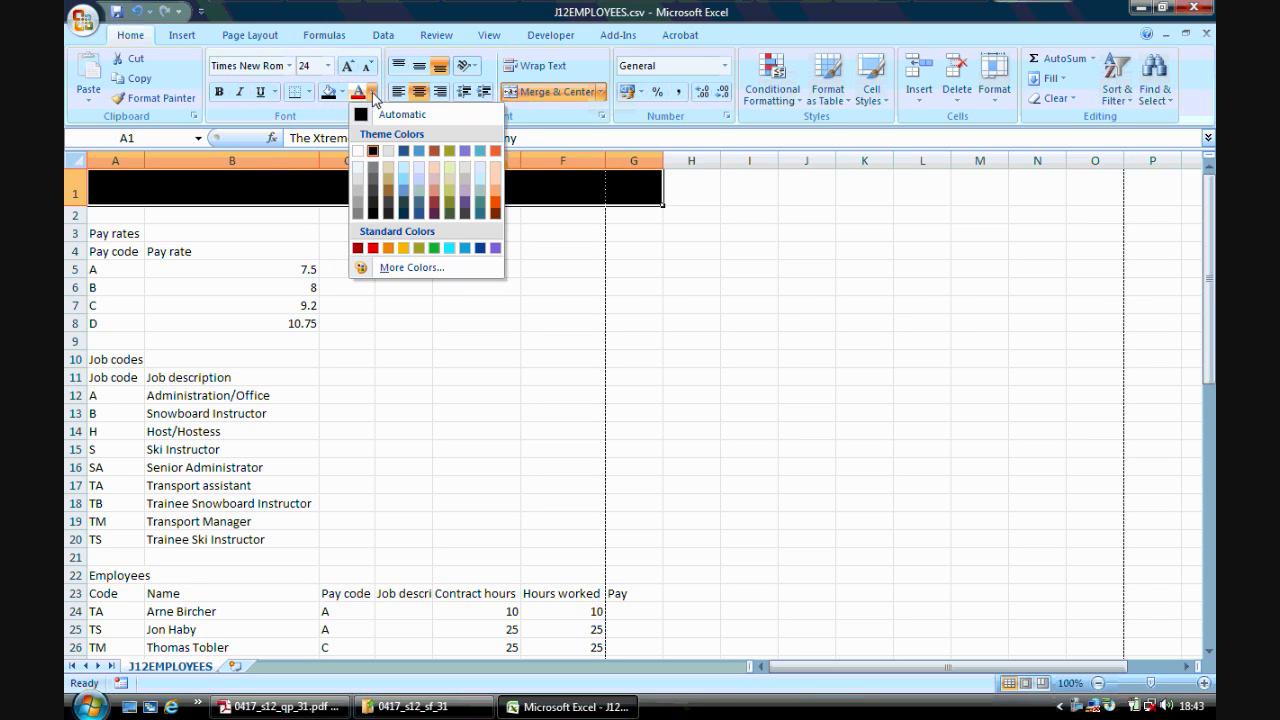
pyautogui.click(357, 152)
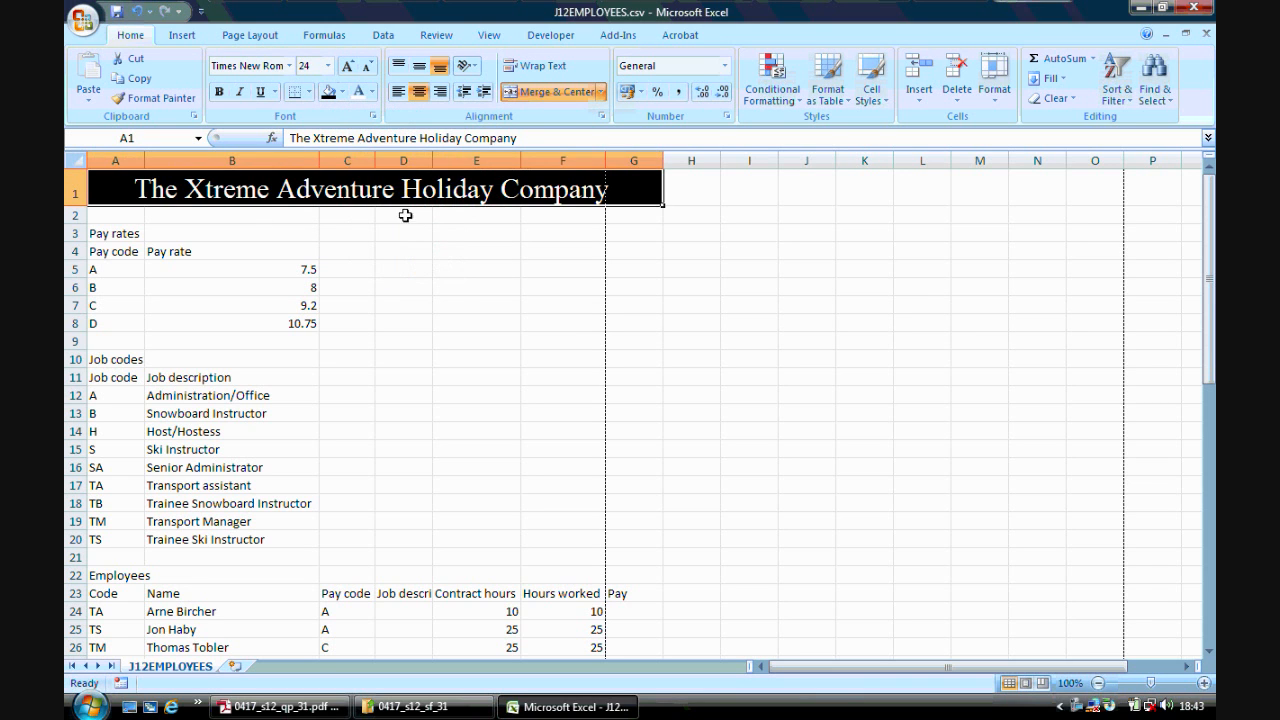
pyautogui.click(434, 274)
# - Format cells B5 to B8 as Currency with the Euro (€ 123) symbol and 2 decimal places
pyautogui.click(280, 706)
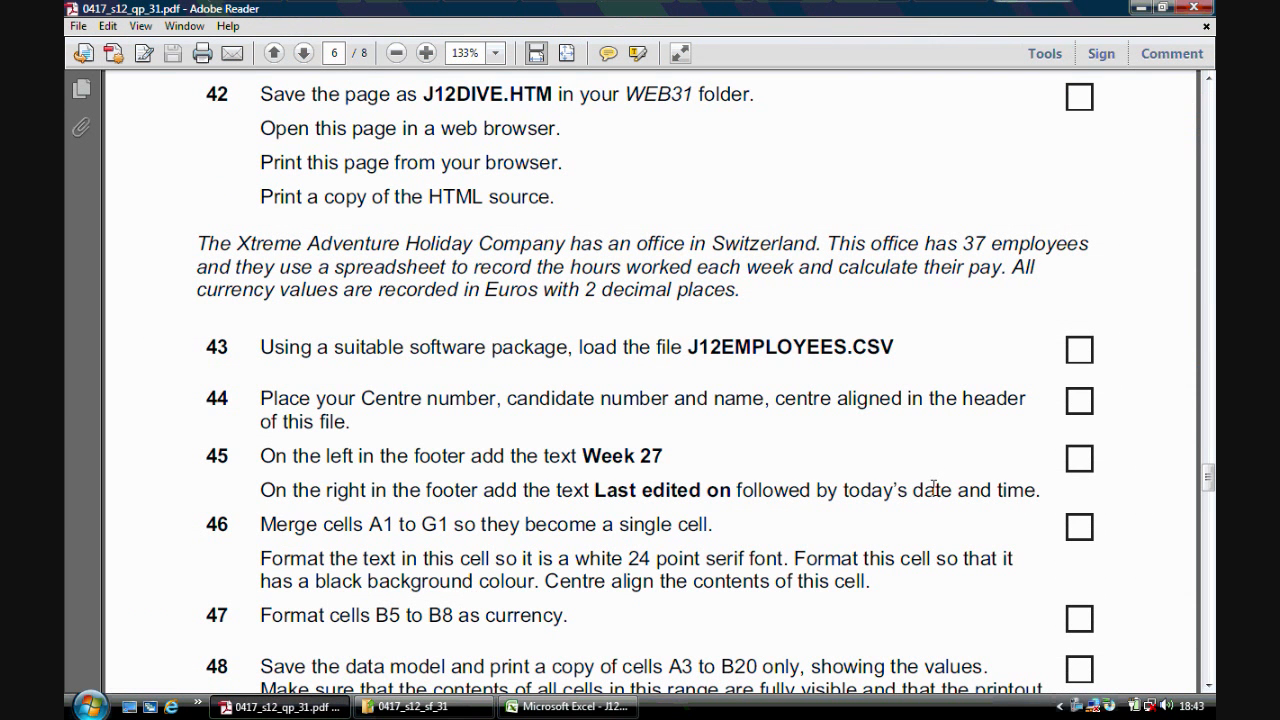
pyautogui.moveTo(1209, 478); pyautogui.dragTo(1209, 490)
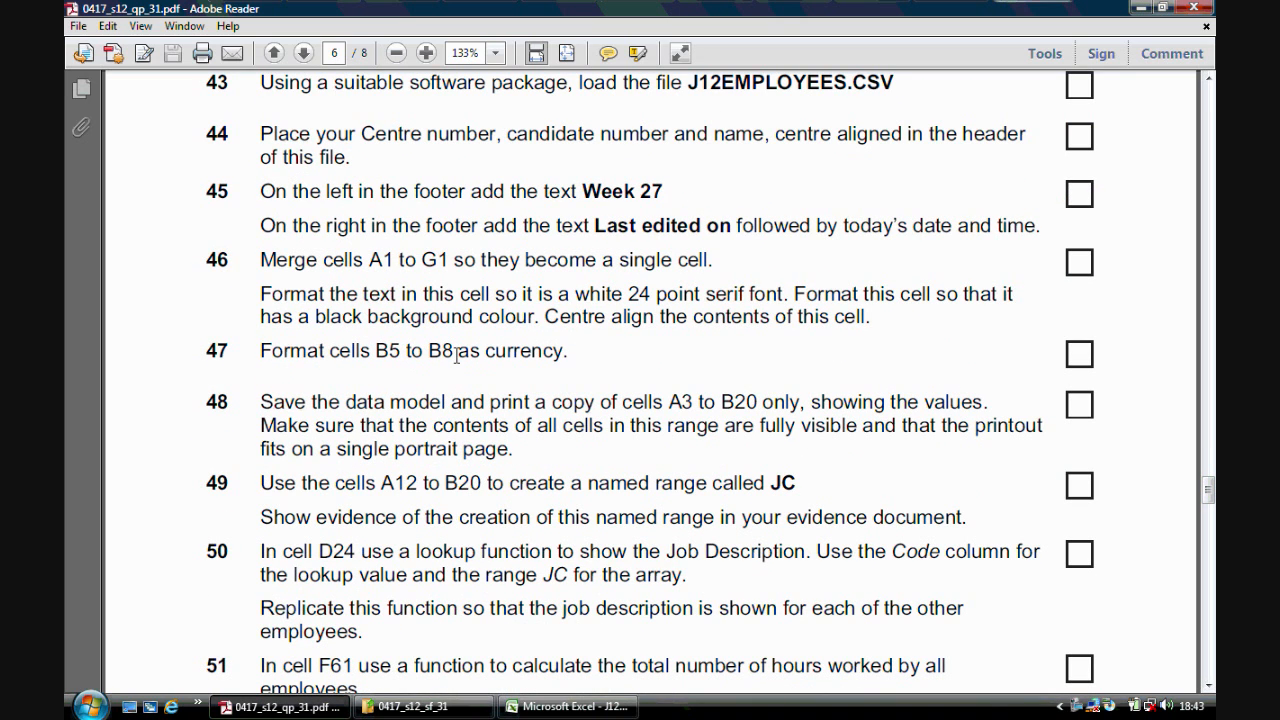
pyautogui.click(524, 707)
pyautogui.moveTo(289, 274); pyautogui.dragTo(291, 323)
pyautogui.rightClick(291, 323)
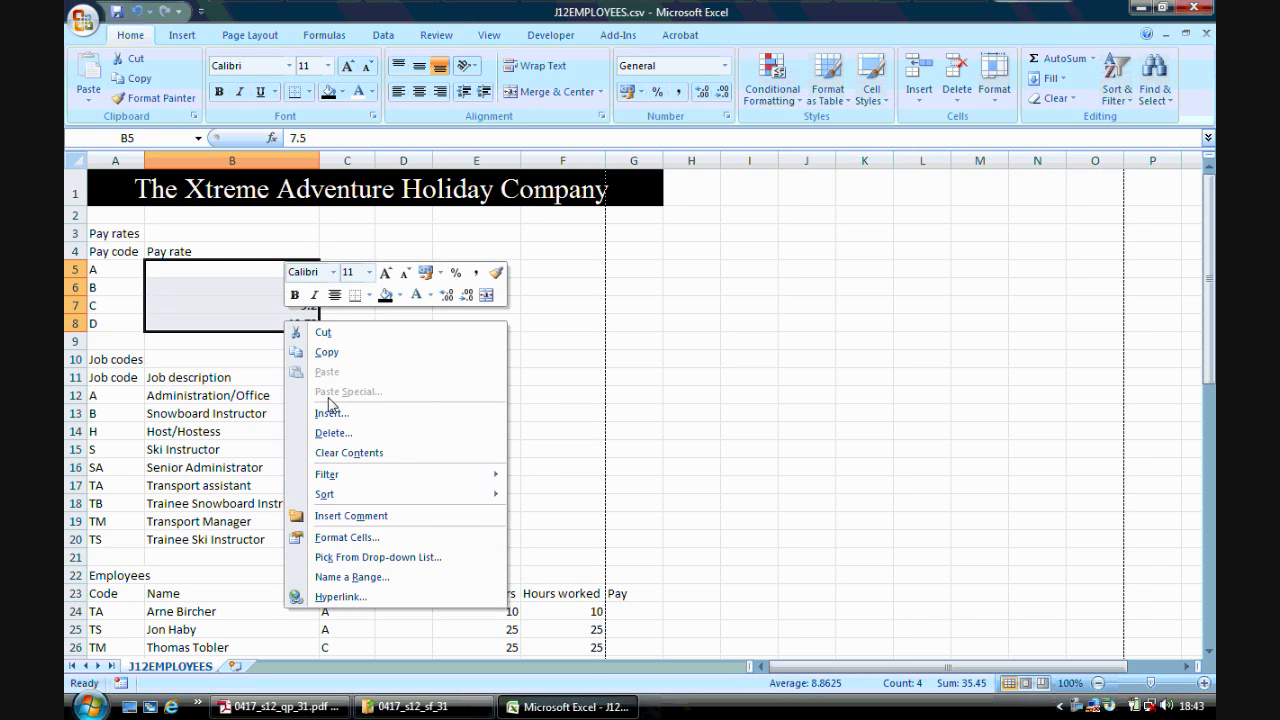
pyautogui.click(373, 538)
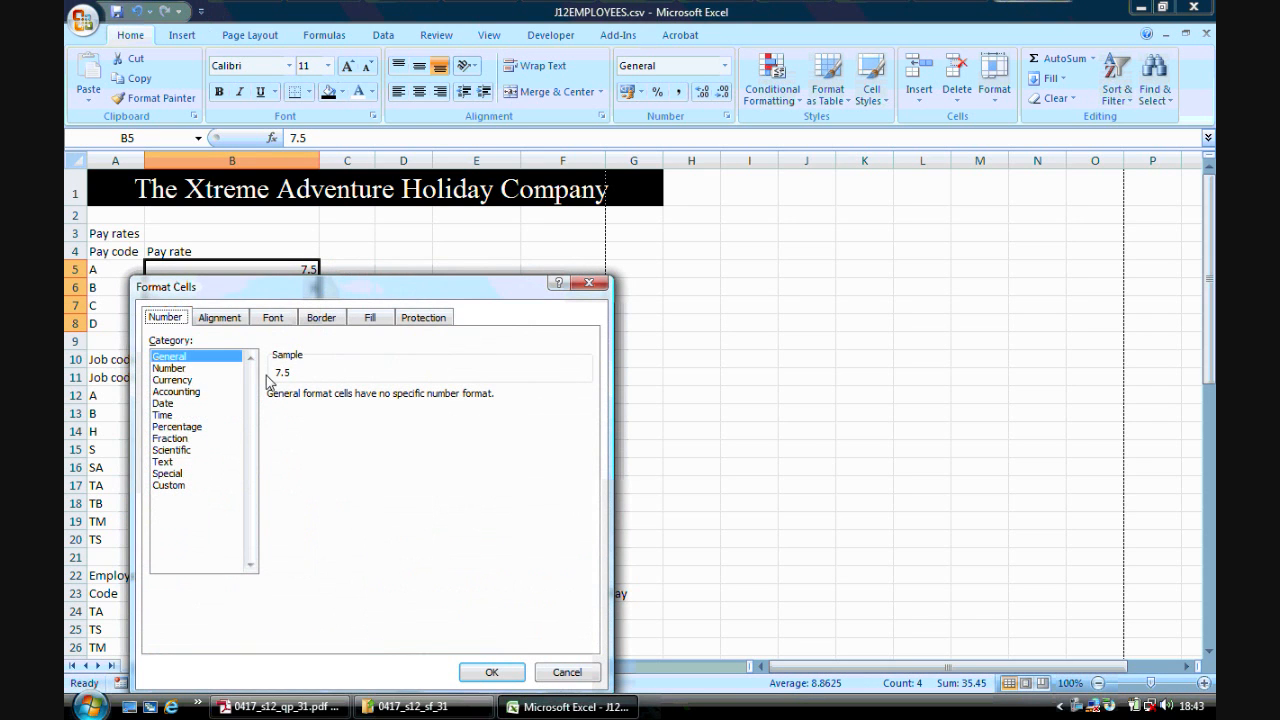
pyautogui.click(190, 381)
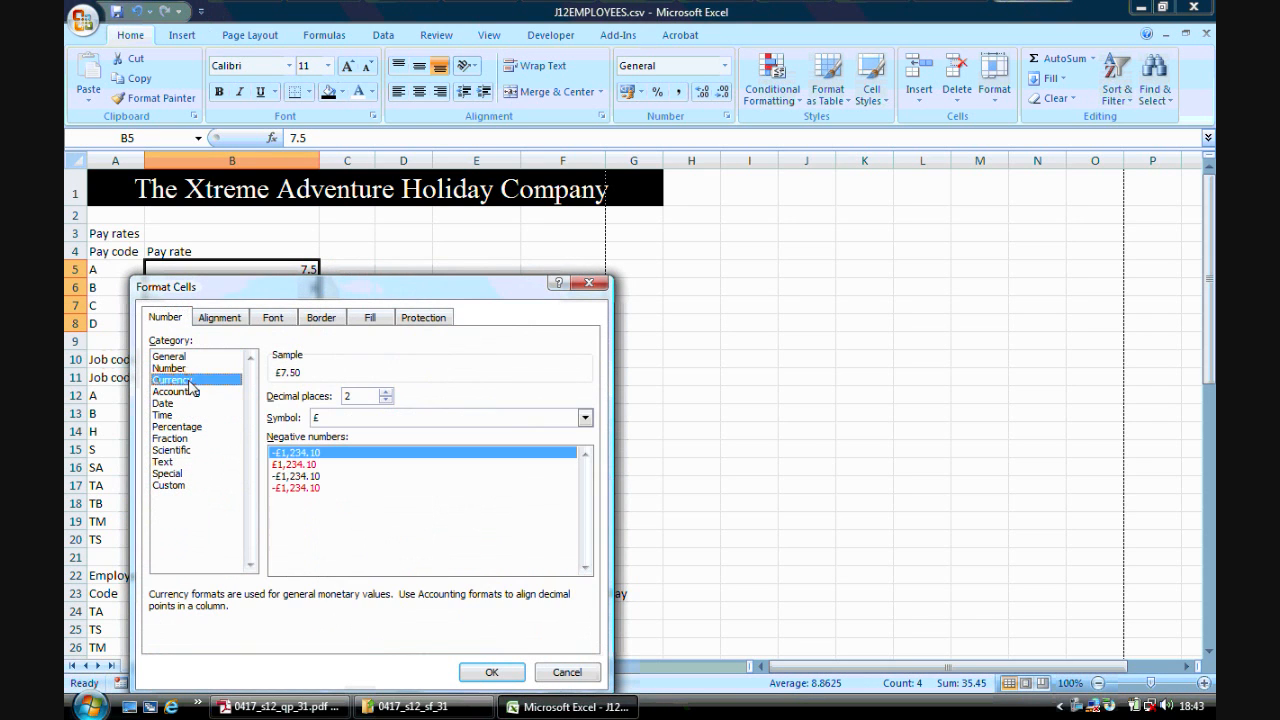
pyautogui.click(585, 418)
pyautogui.click(586, 489)
pyautogui.click(586, 489)
pyautogui.moveTo(586, 489); pyautogui.dragTo(588, 495)
pyautogui.click(368, 480)
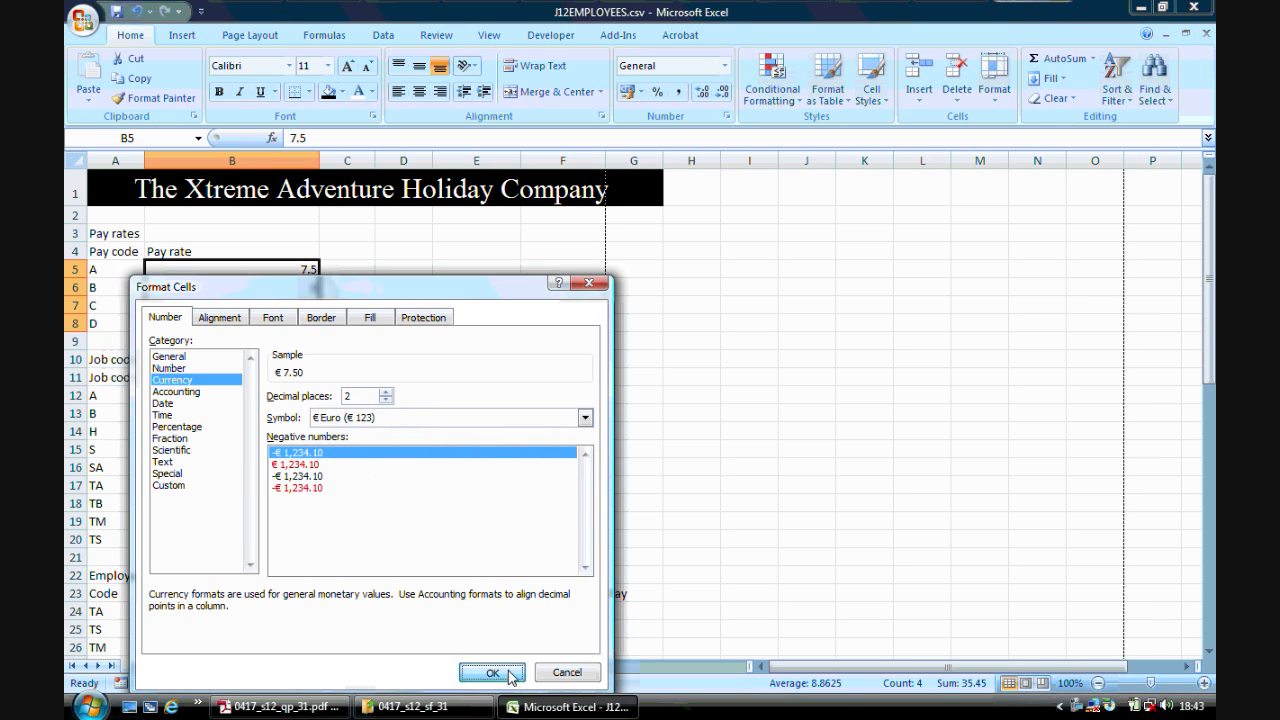
pyautogui.click(492, 673)
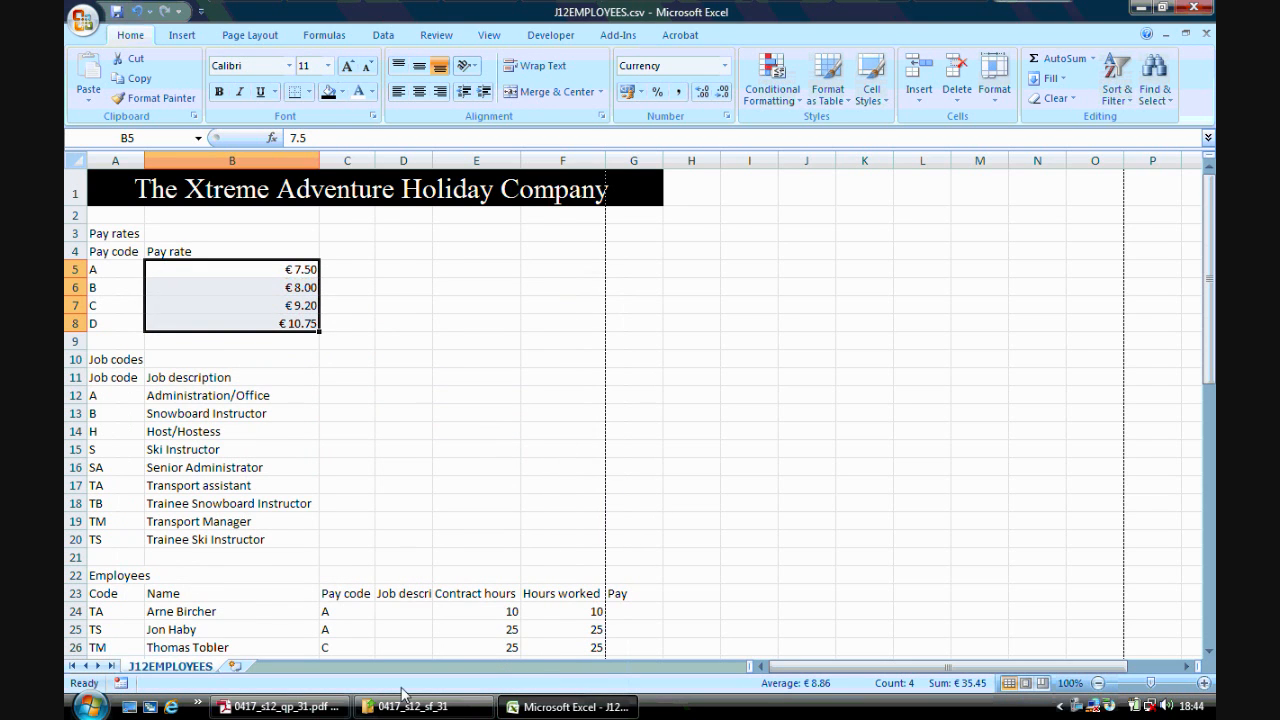
# - Select A3 to B20 and preview printing only the selection, then close the preview
pyautogui.click(290, 707)
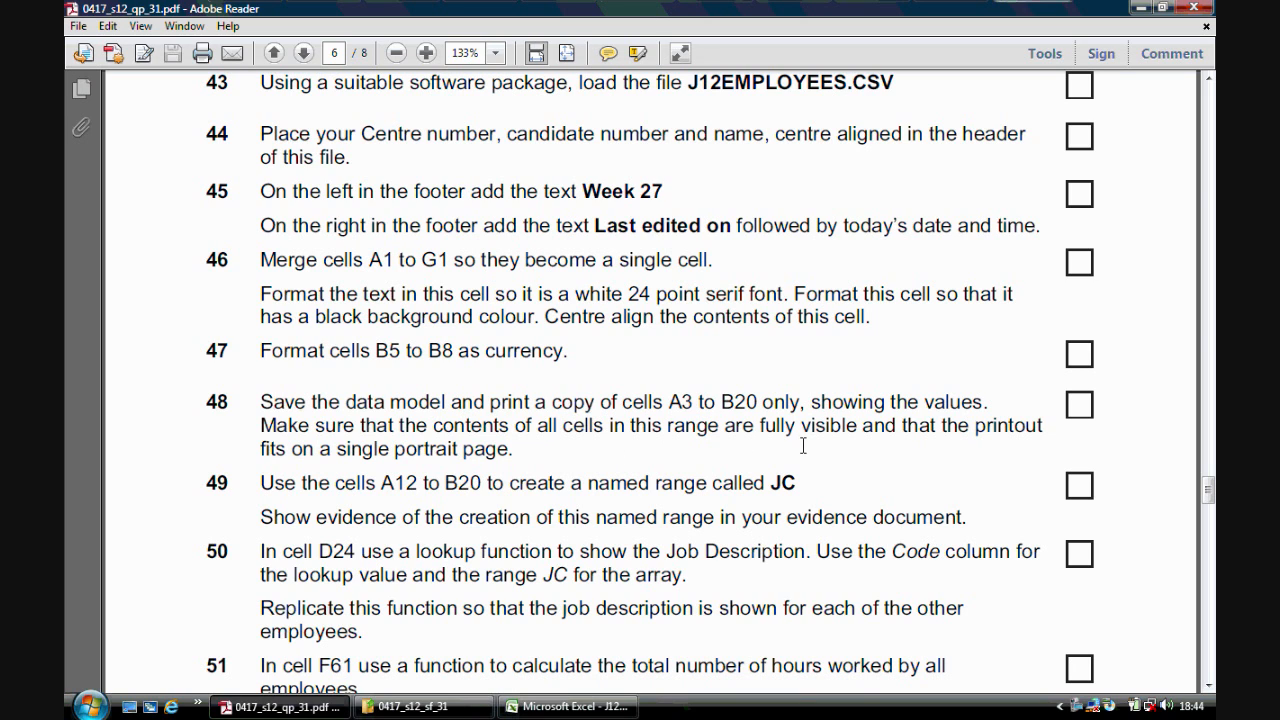
pyautogui.click(568, 707)
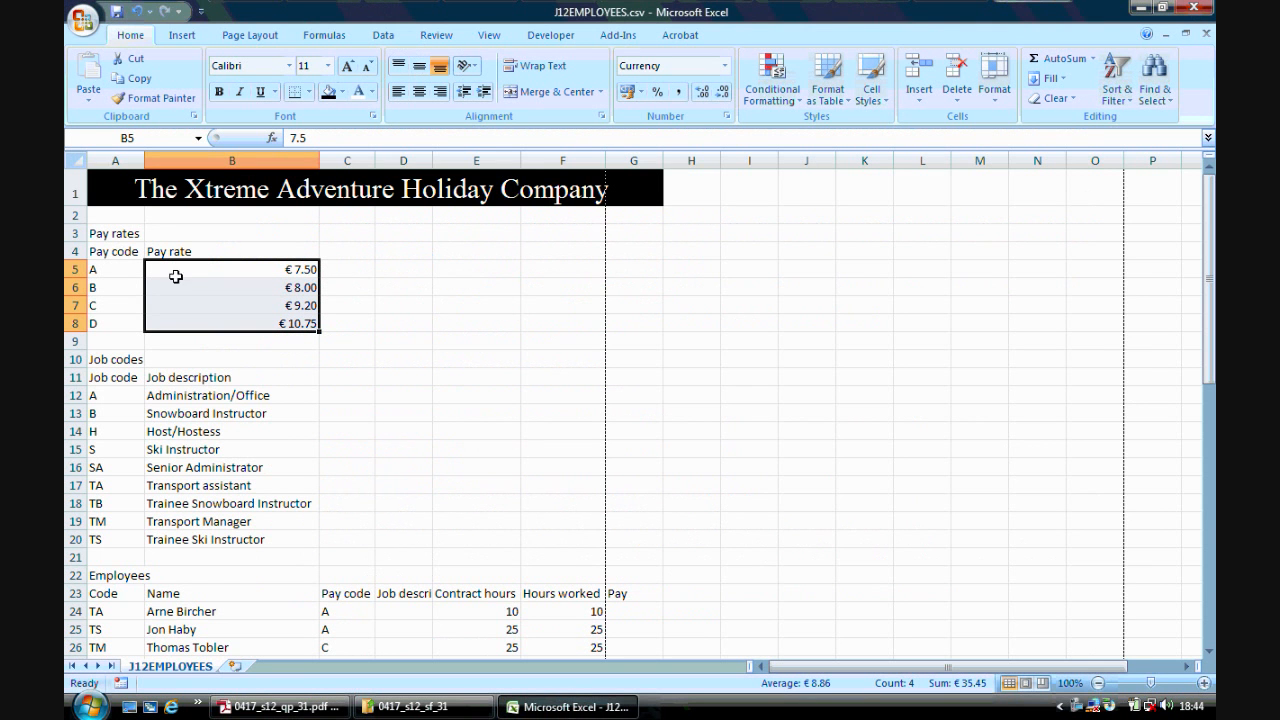
pyautogui.moveTo(124, 232); pyautogui.dragTo(254, 540)
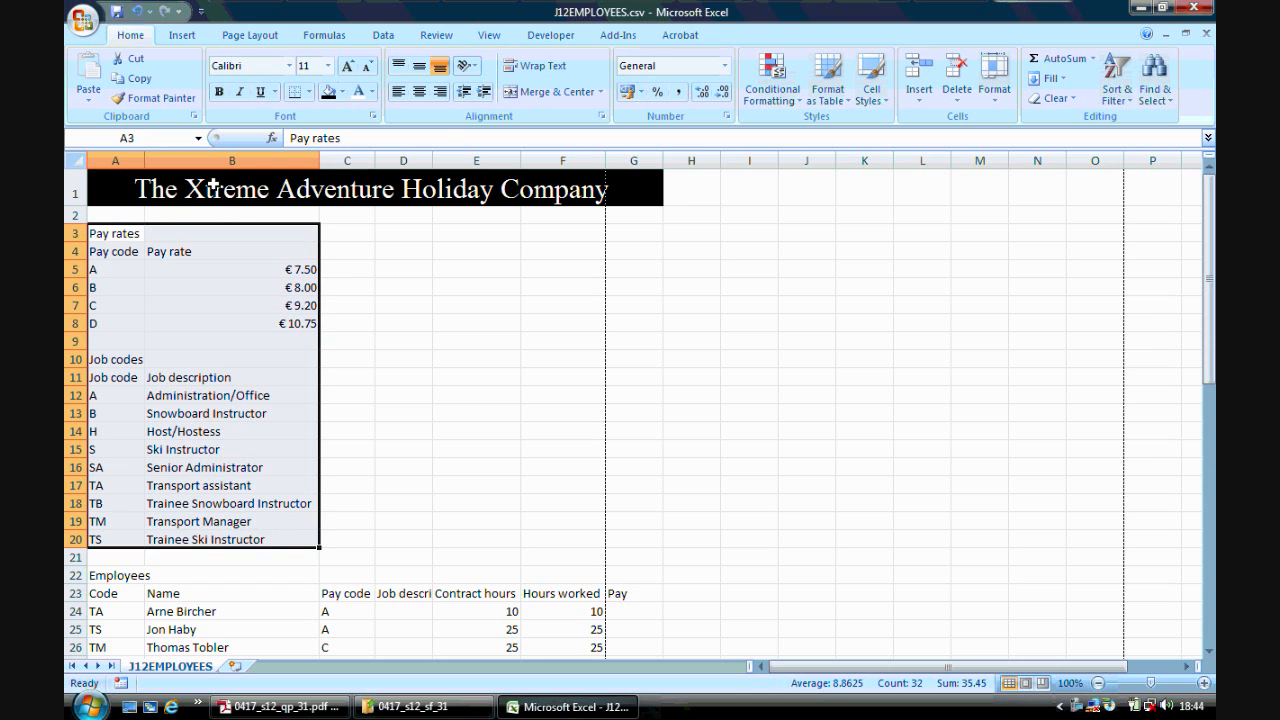
pyautogui.click(83, 20)
pyautogui.moveTo(120, 219)
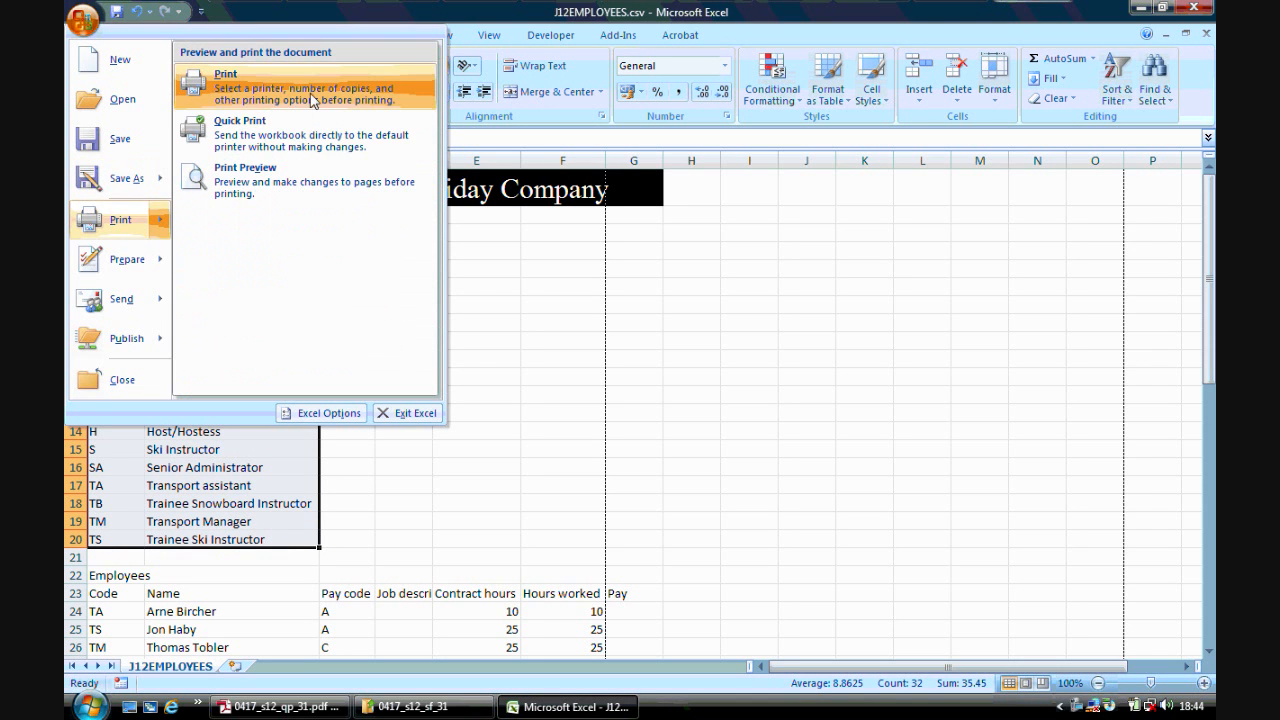
pyautogui.click(226, 80)
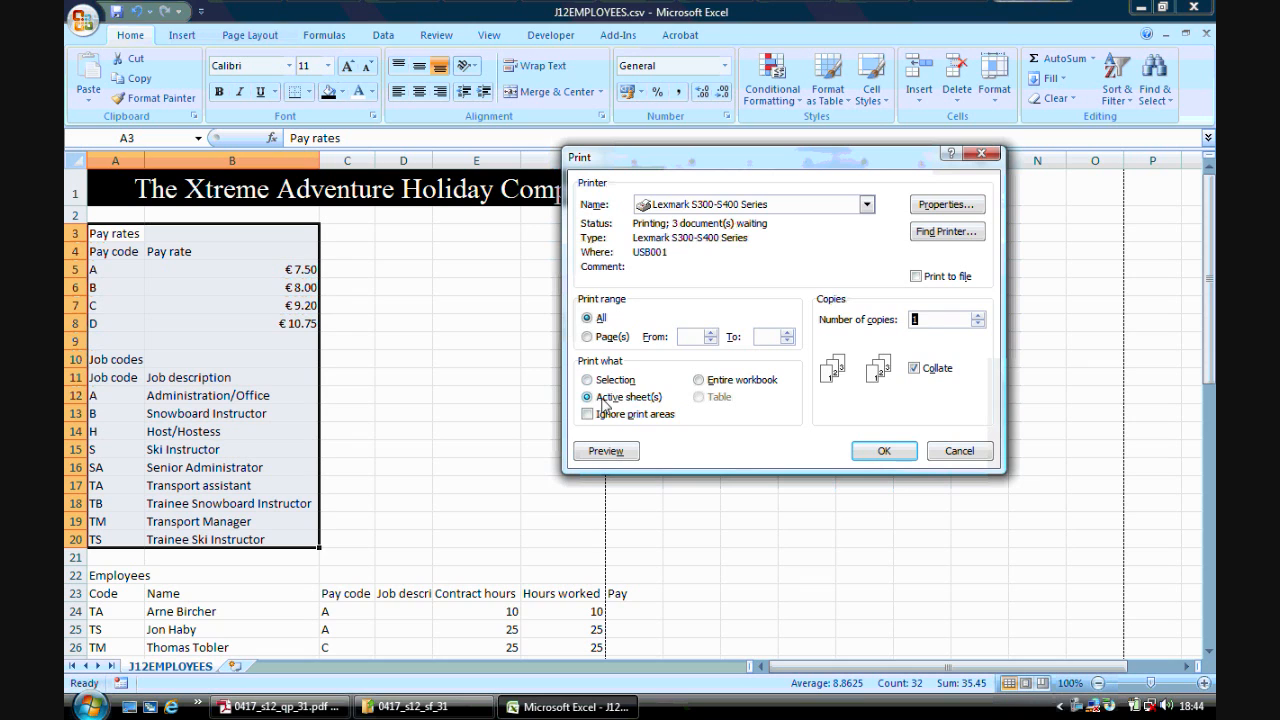
pyautogui.click(605, 381)
pyautogui.click(607, 451)
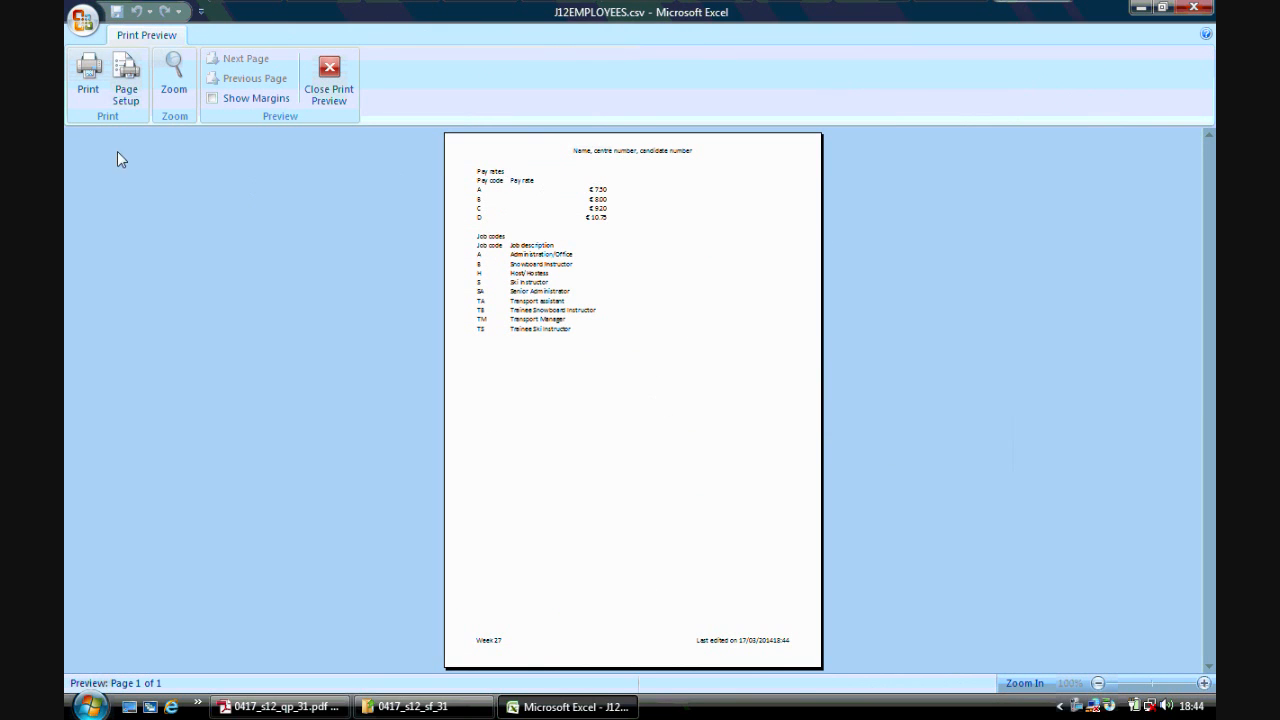
pyautogui.click(326, 84)
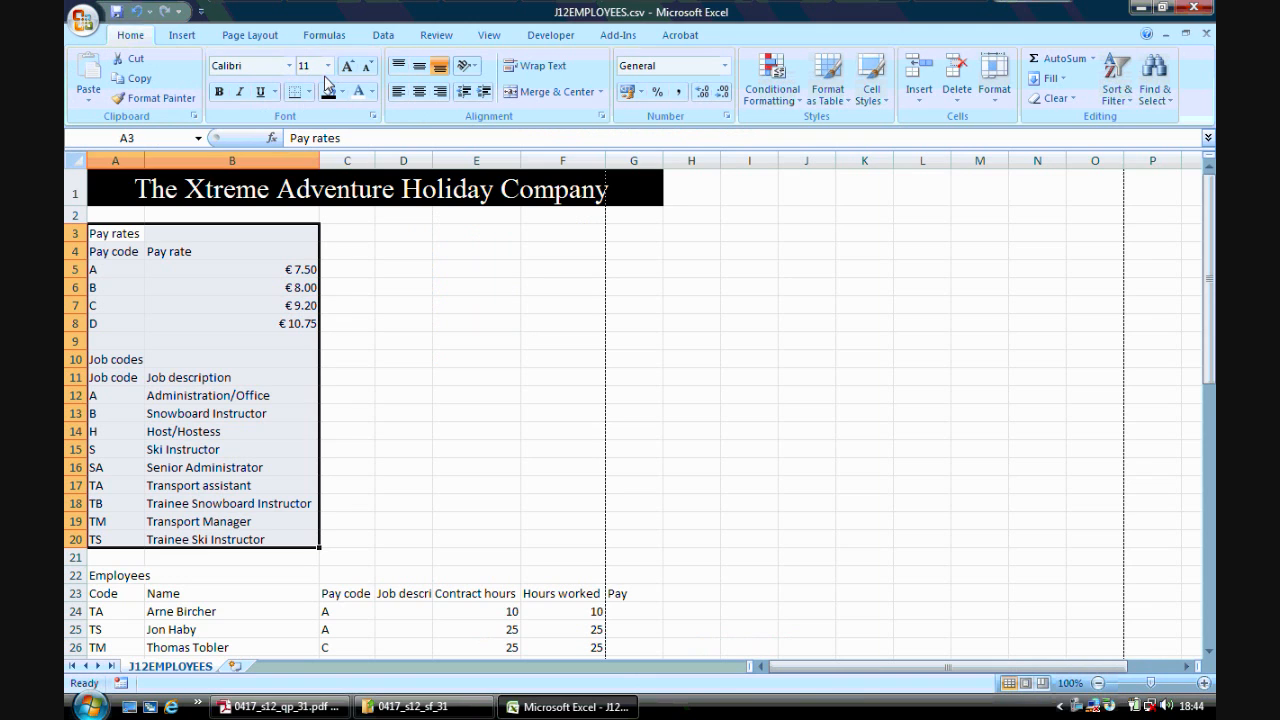
# - Name the range A12 to B20 as JC
pyautogui.click(280, 706)
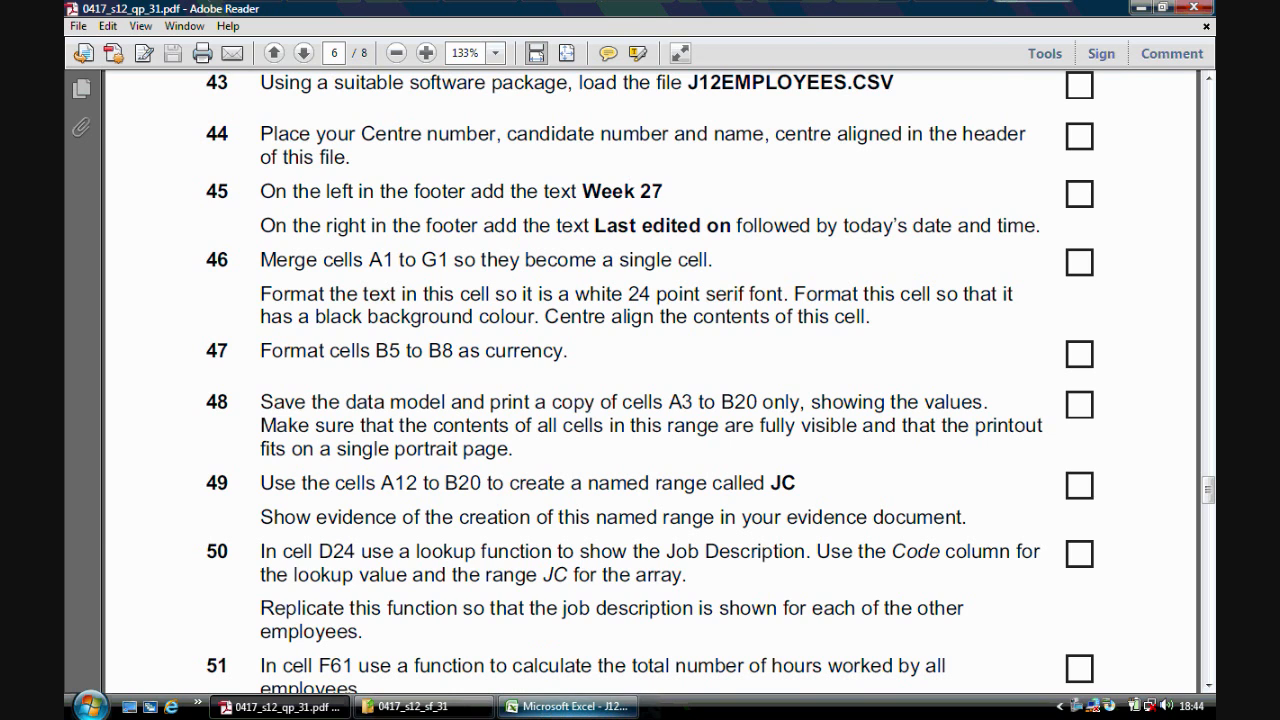
pyautogui.click(567, 706)
pyautogui.click(414, 394)
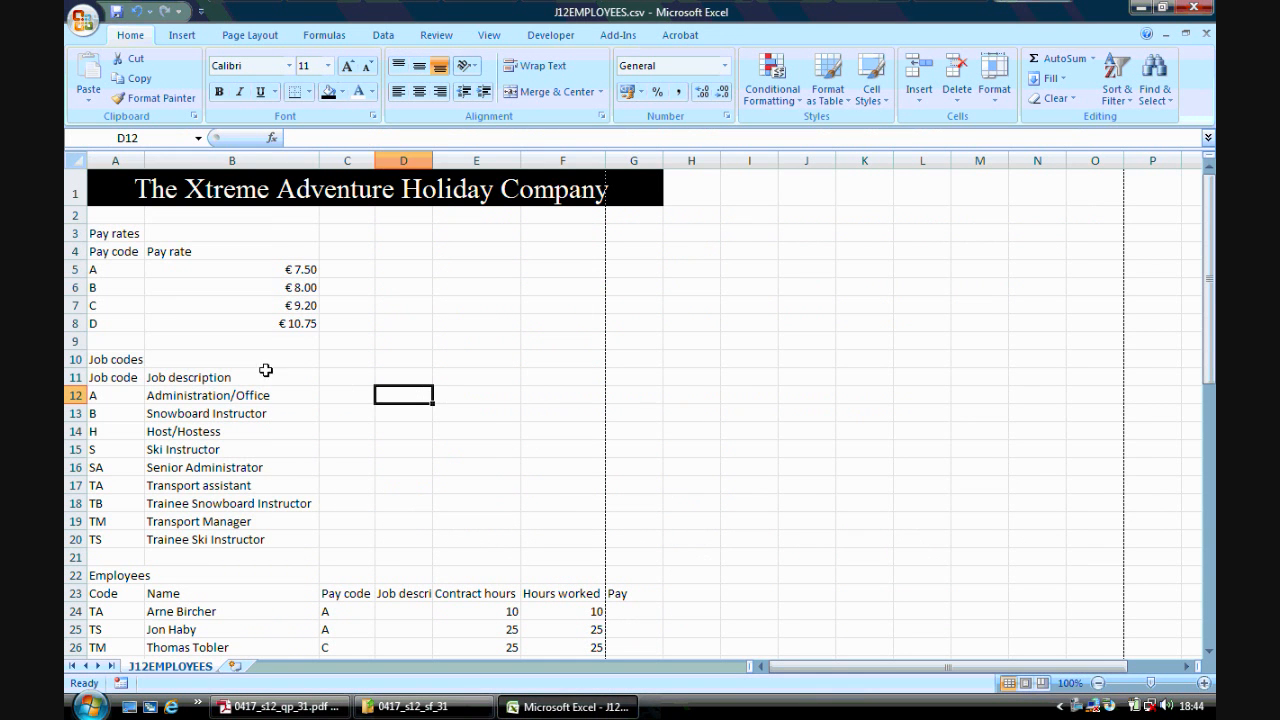
pyautogui.moveTo(121, 394); pyautogui.dragTo(205, 538)
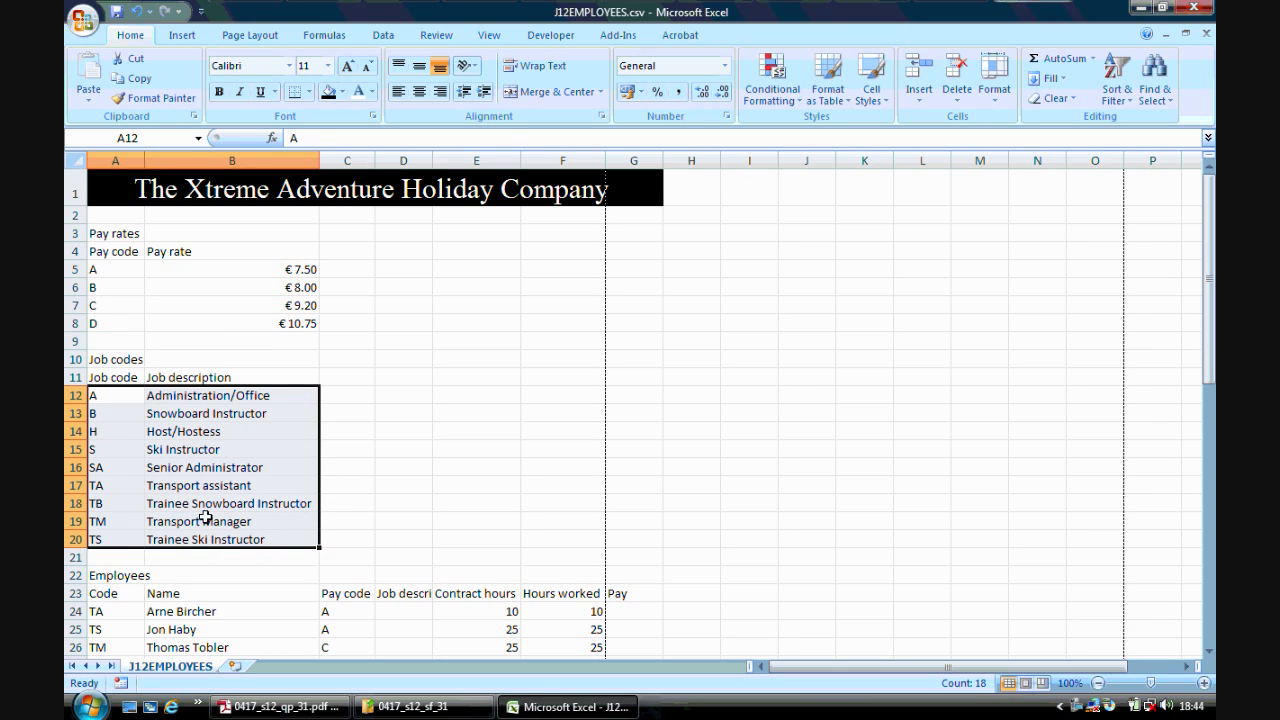
pyautogui.click(161, 138)
pyautogui.write('J')
pyautogui.press('Return')
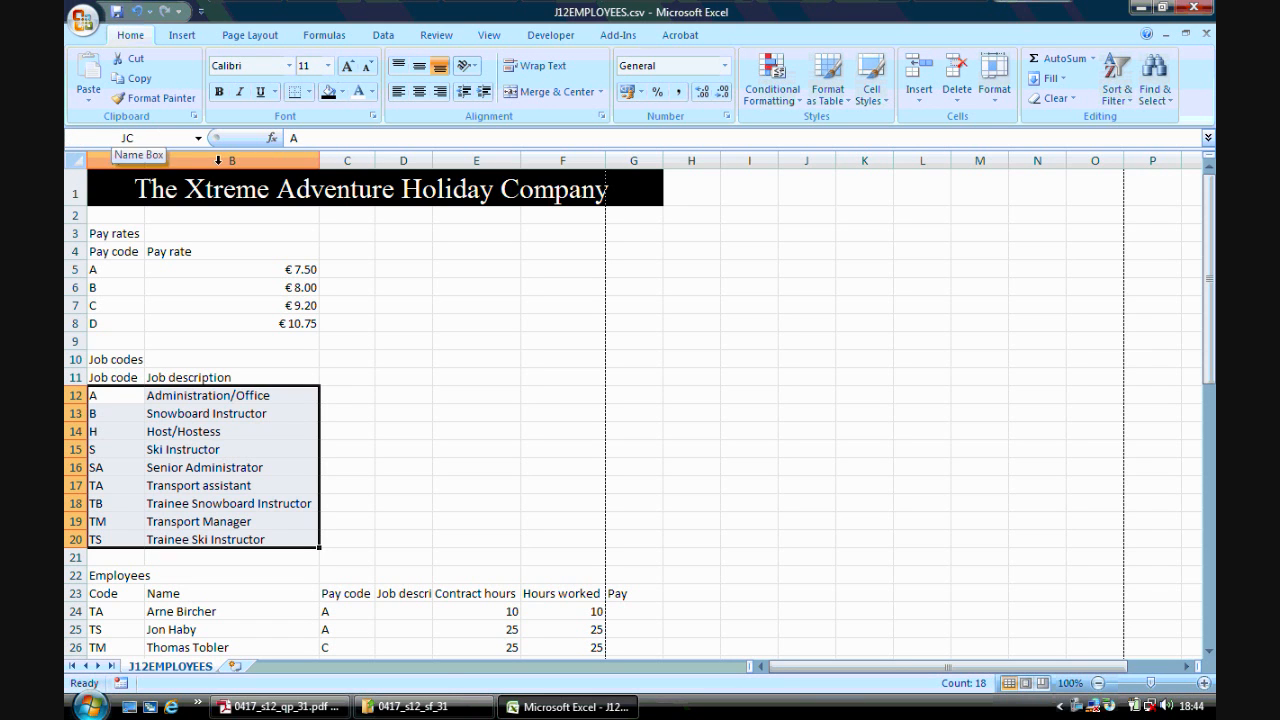
# - Open the Name Manager to show the JC named range, then close it
pyautogui.click(280, 706)
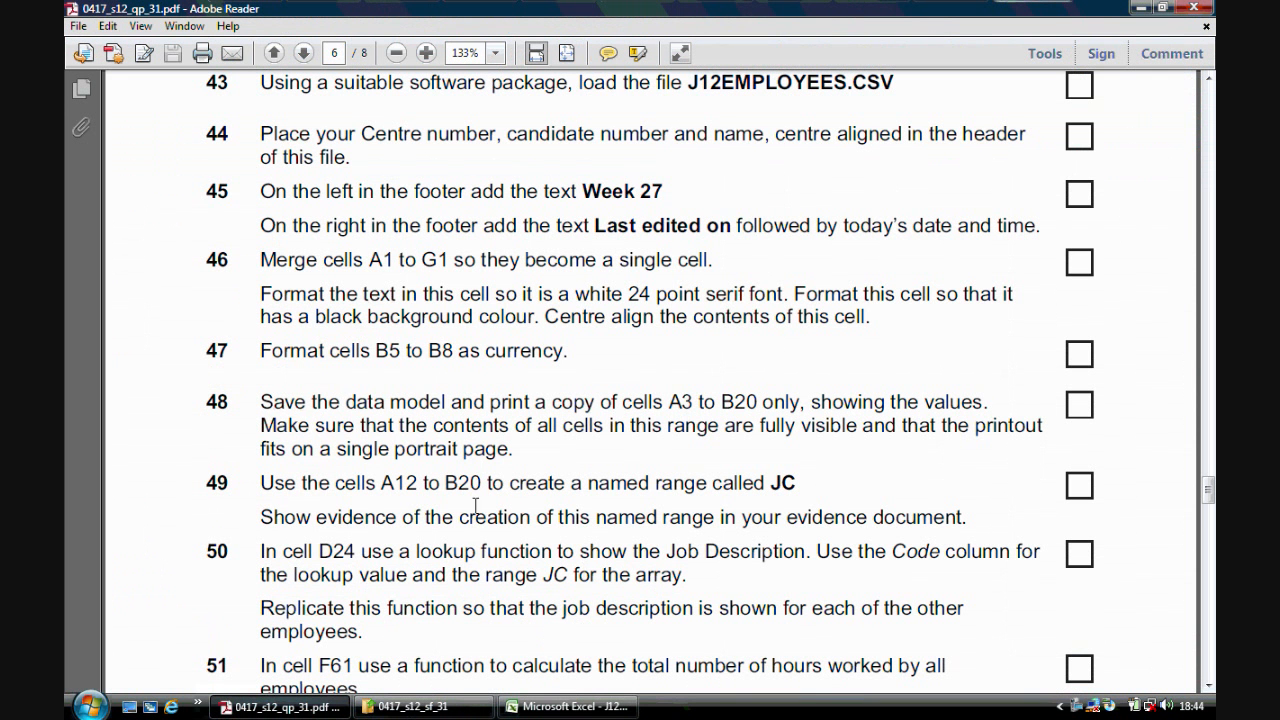
pyautogui.click(545, 706)
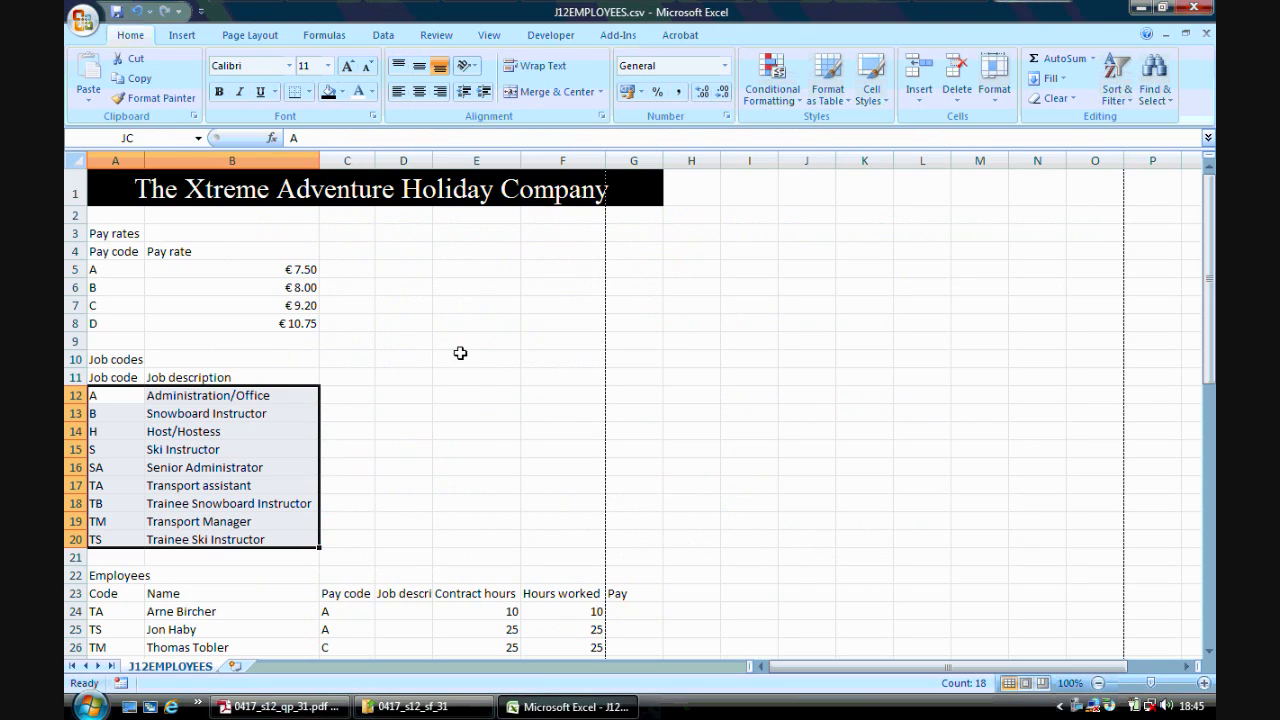
pyautogui.click(338, 37)
pyautogui.click(560, 82)
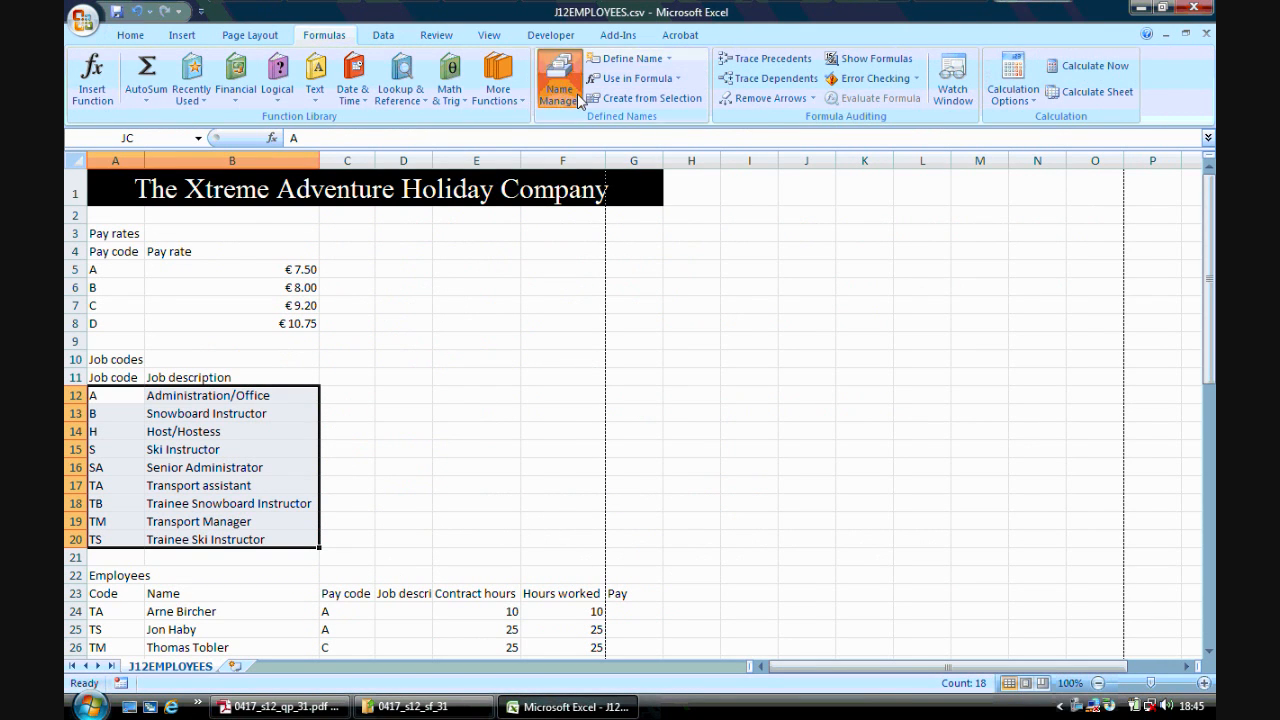
pyautogui.moveTo(862, 178); pyautogui.dragTo(909, 176)
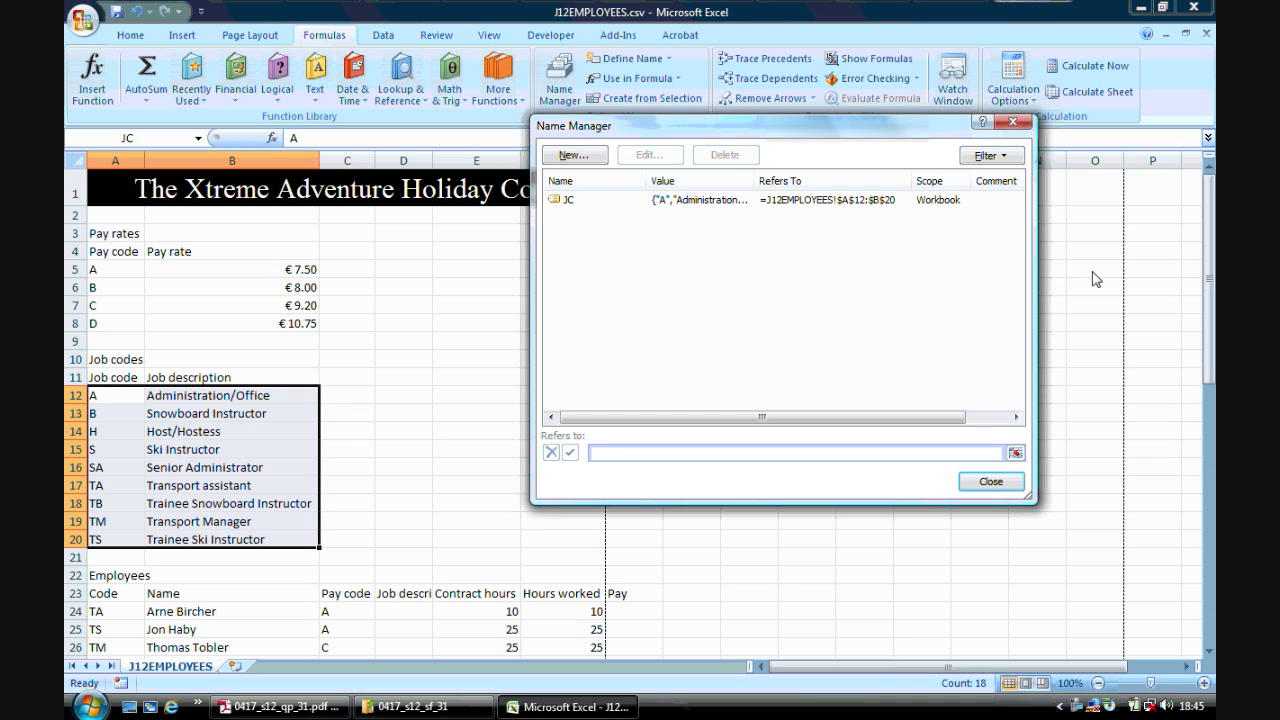
pyautogui.click(990, 481)
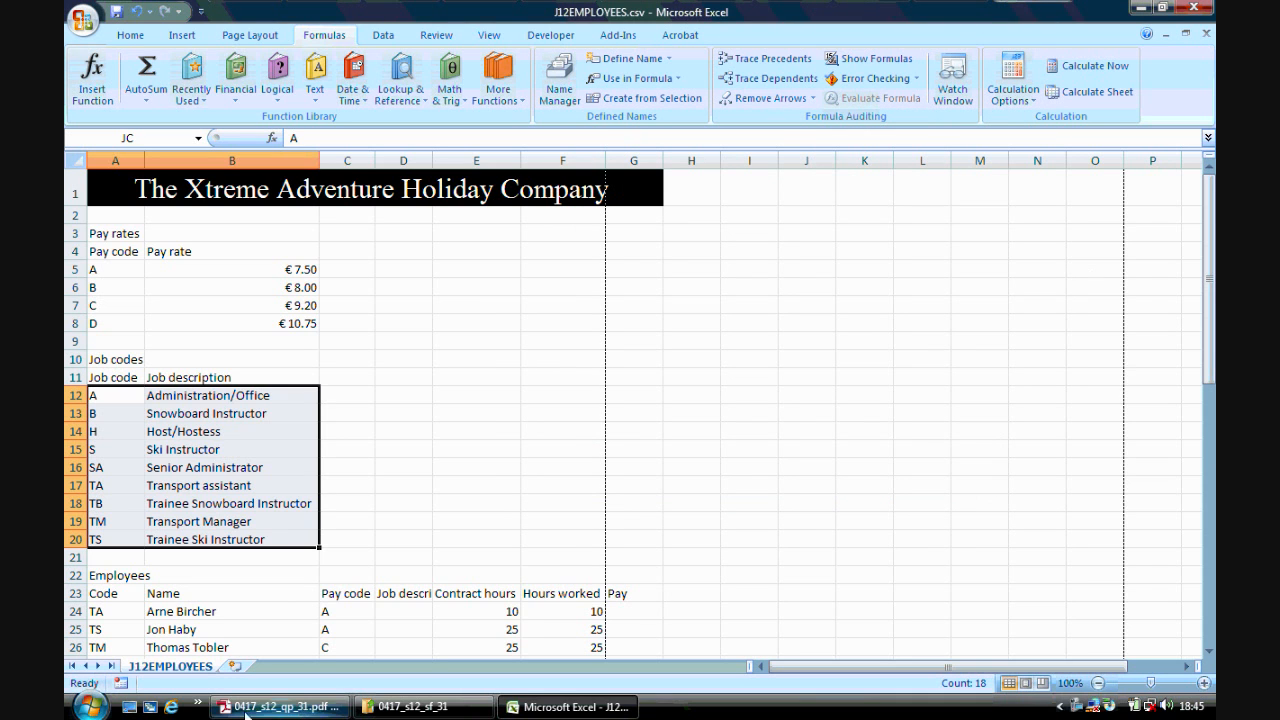
# - Start Microsoft Office Word 2007 and type the heading EVIDENCE in the new document
pyautogui.click(90, 706)
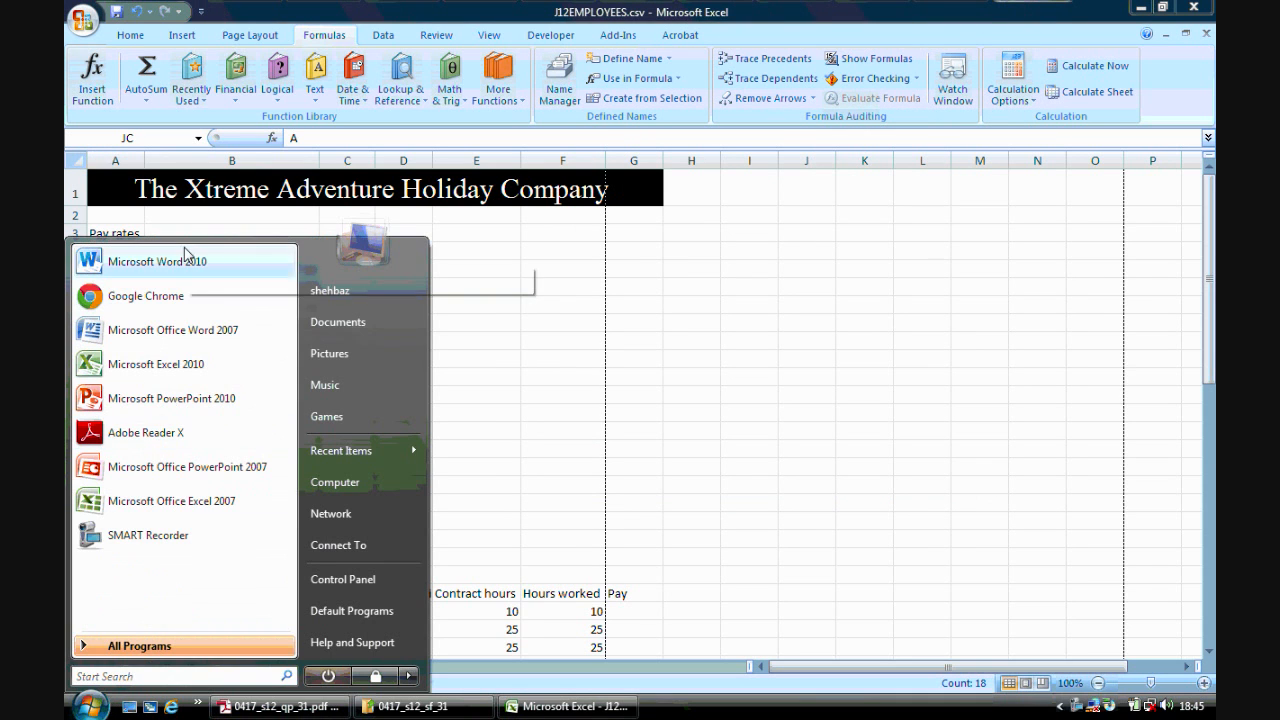
pyautogui.click(172, 330)
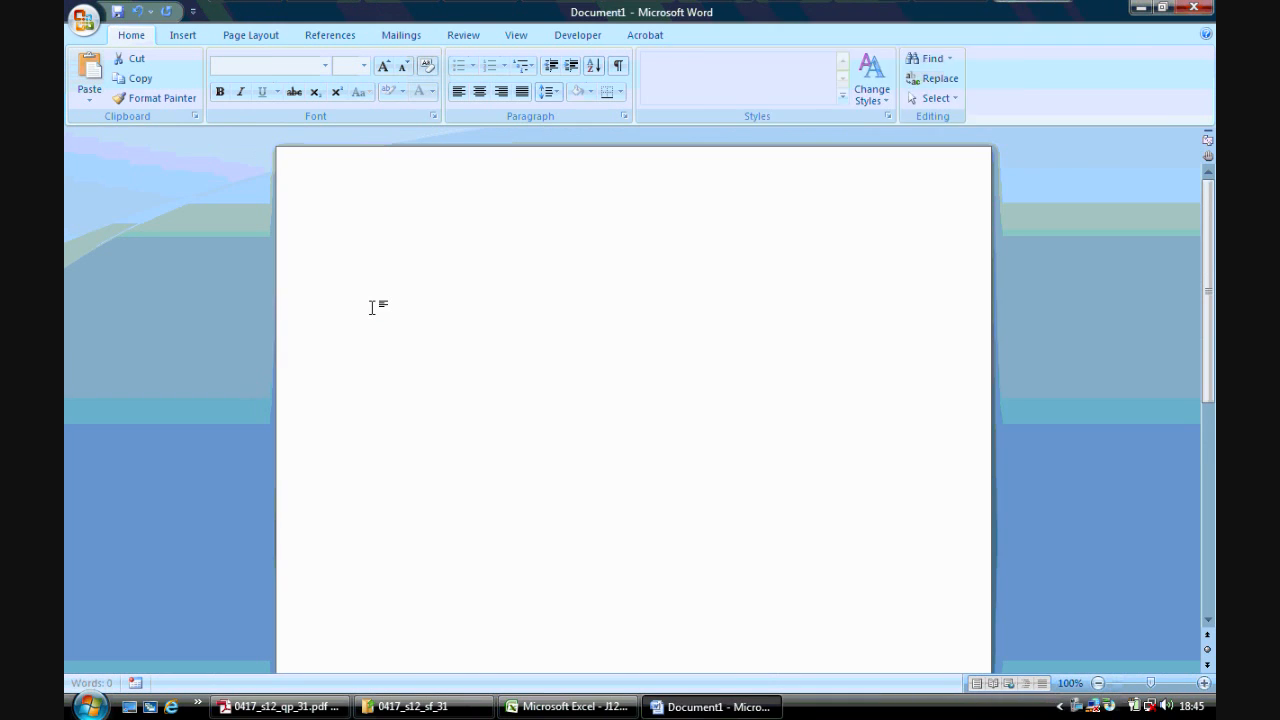
pyautogui.write('EVIDENCE')
pyautogui.press('Return')
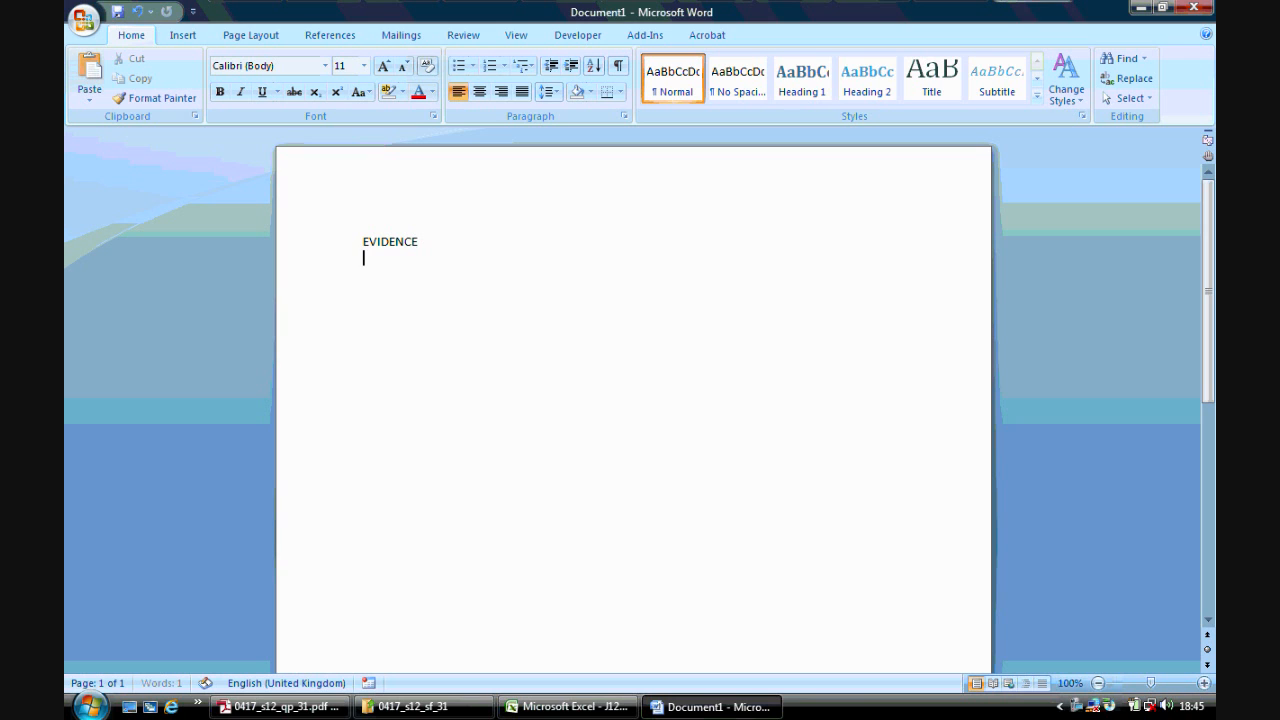
# - Paste the Name Manager screenshot beneath the EVIDENCE heading
pyautogui.hotkey('ctrl', 'v')
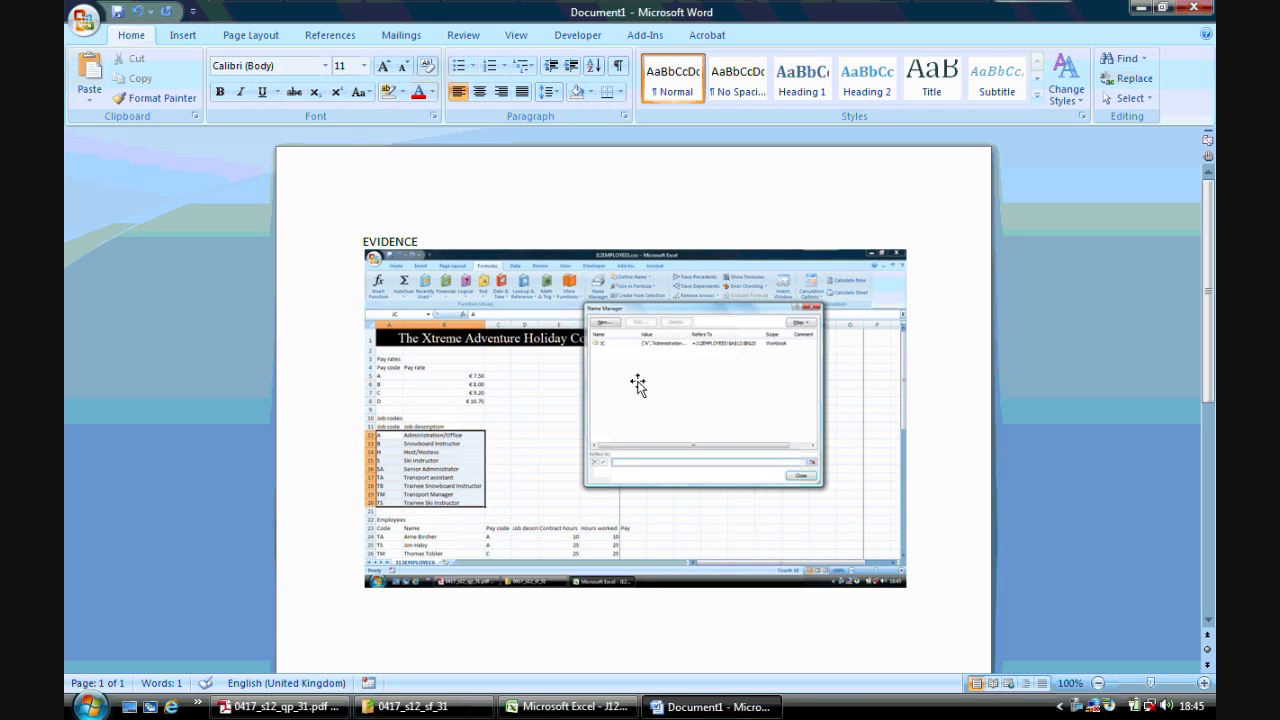
pyautogui.click(340, 707)
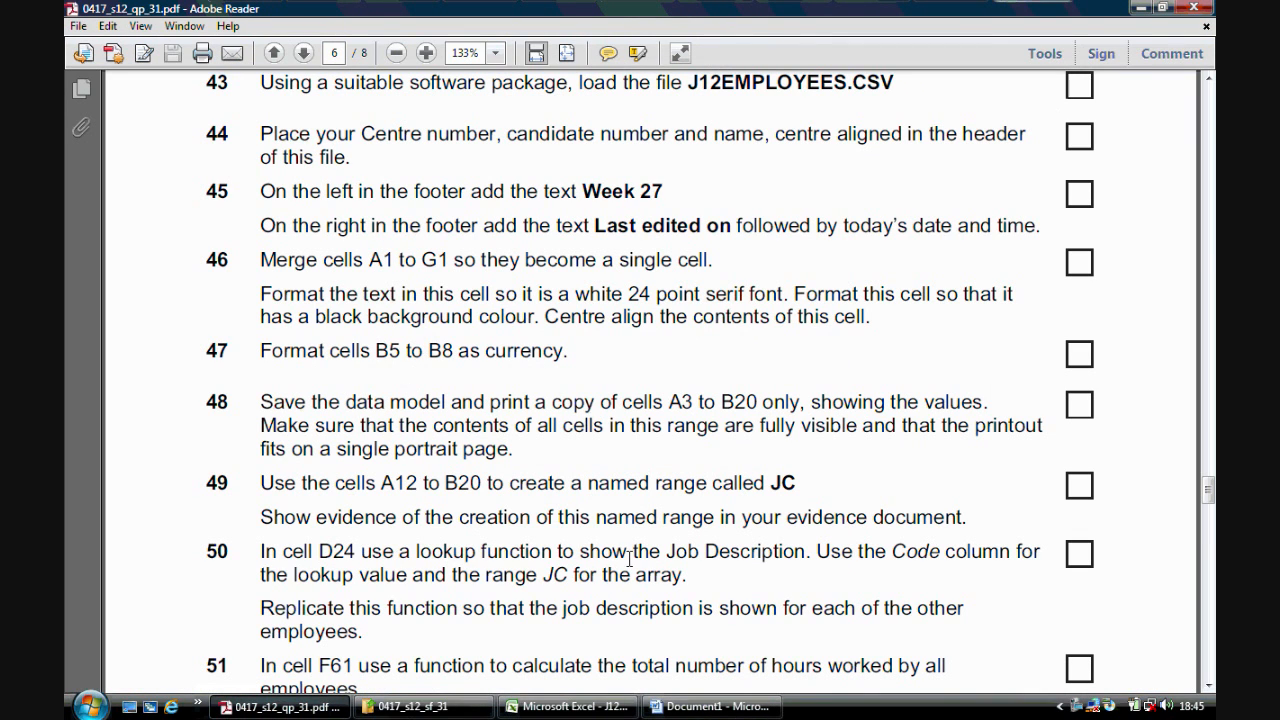
# - Read tasks 50 to 52 in the question paper, then return to the spreadsheet
pyautogui.click(1208, 686)
pyautogui.click(1208, 686)
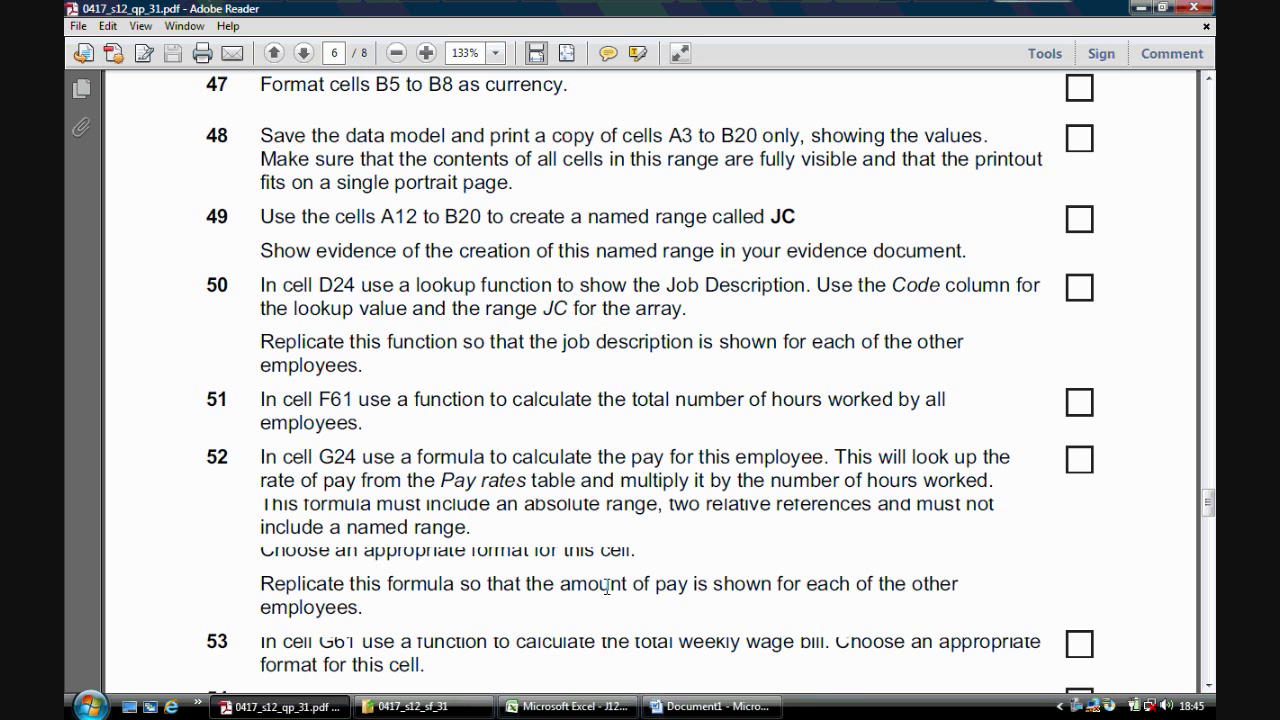
pyautogui.click(570, 706)
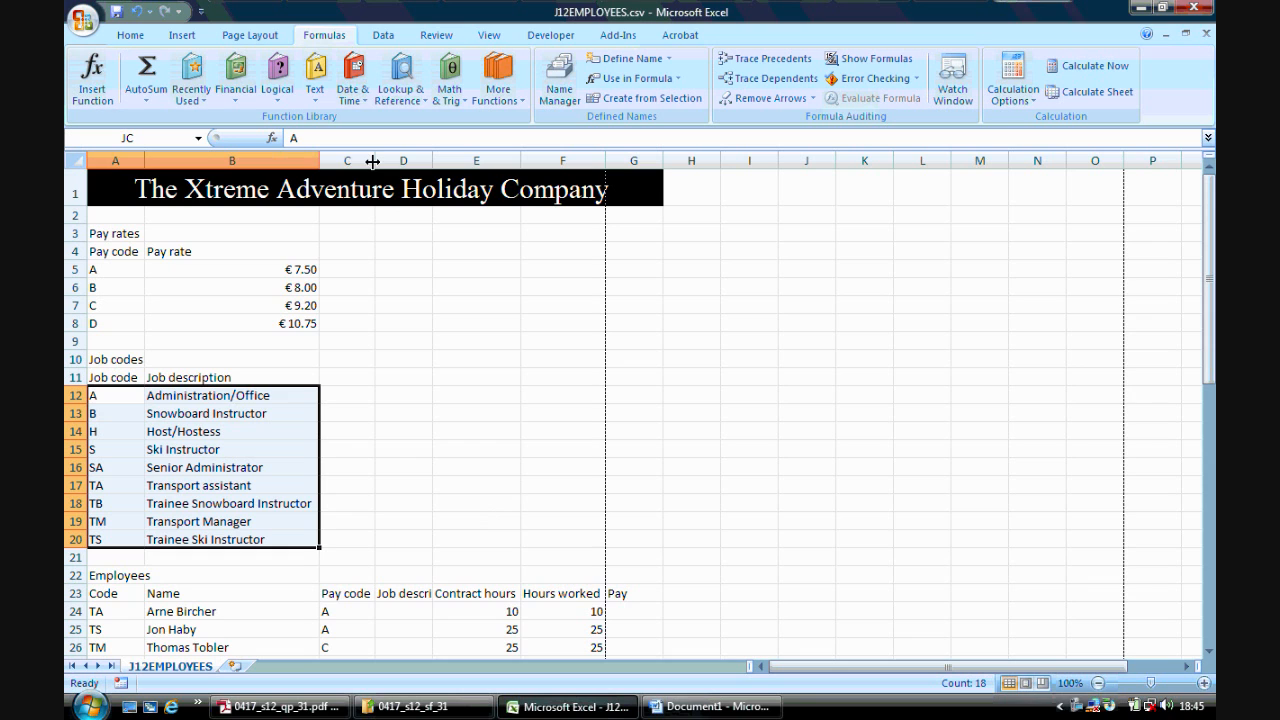
# - Autofit column D so the Job description heading fits
pyautogui.doubleClick(432, 161)
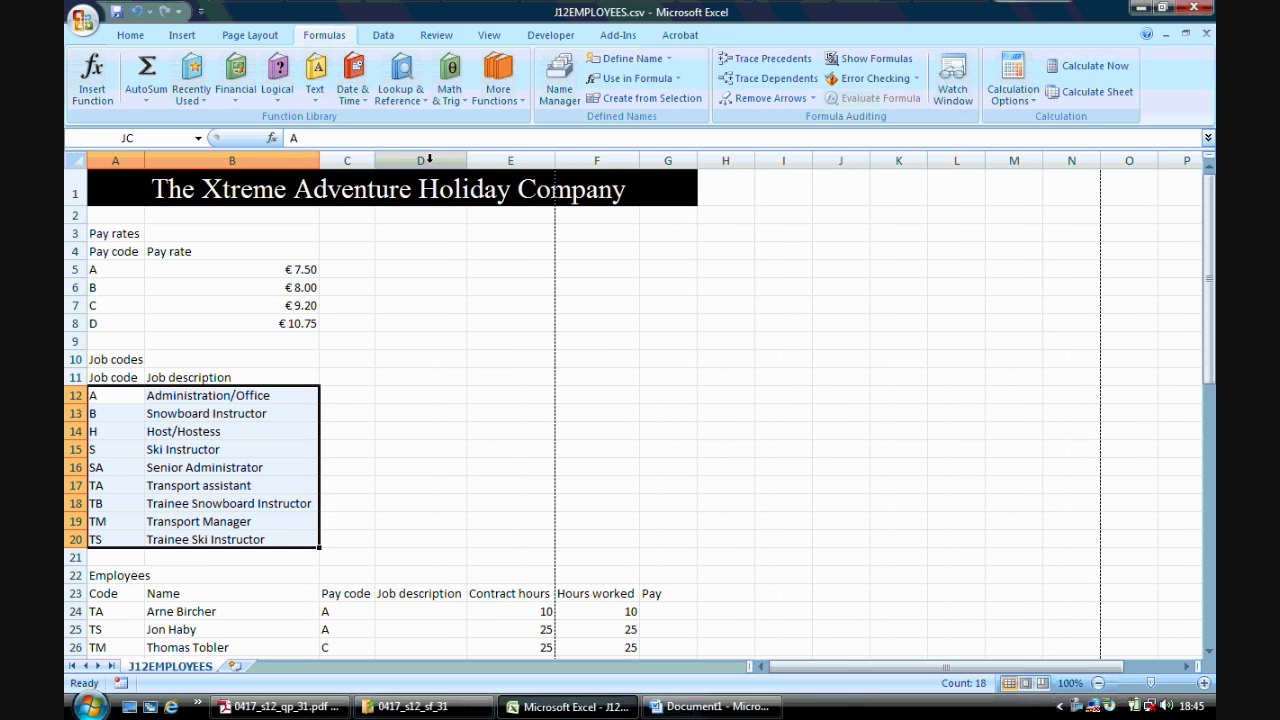
pyautogui.click(432, 606)
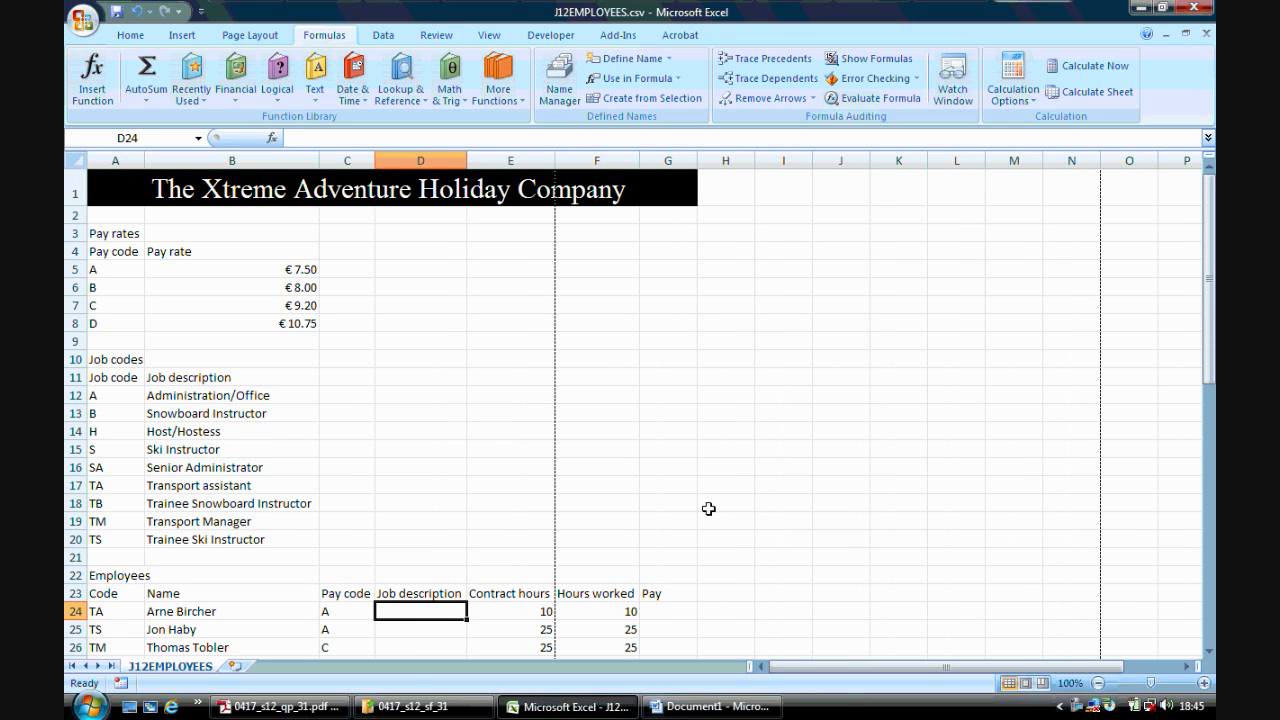
pyautogui.click(1209, 653)
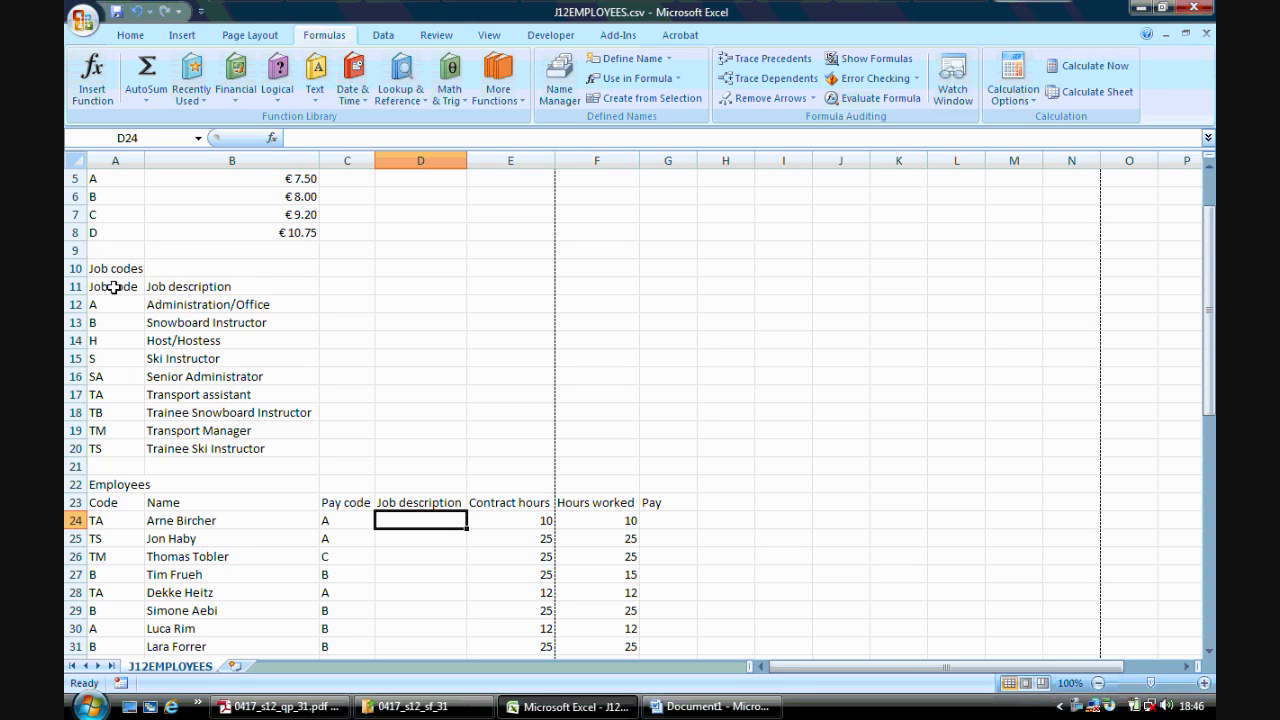
# - Examine the JC range and the Code column of the employees table before writing the lookup
pyautogui.moveTo(113, 303); pyautogui.dragTo(175, 448)
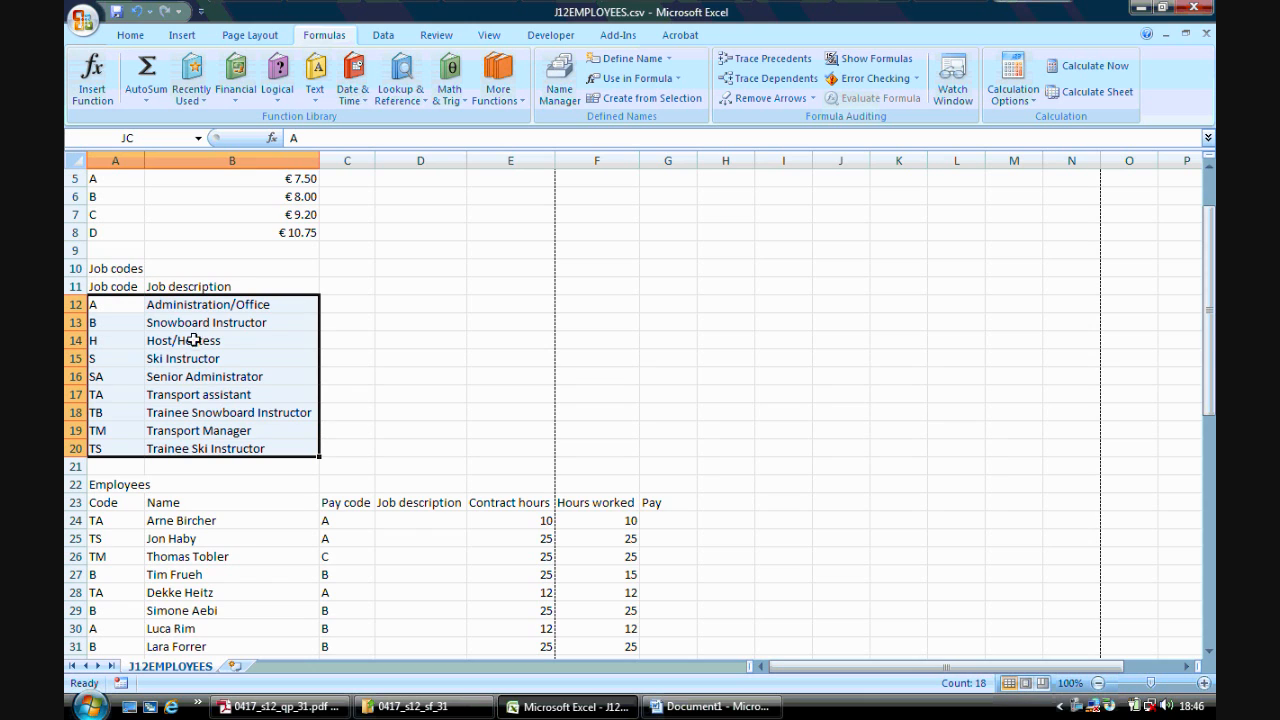
pyautogui.click(417, 517)
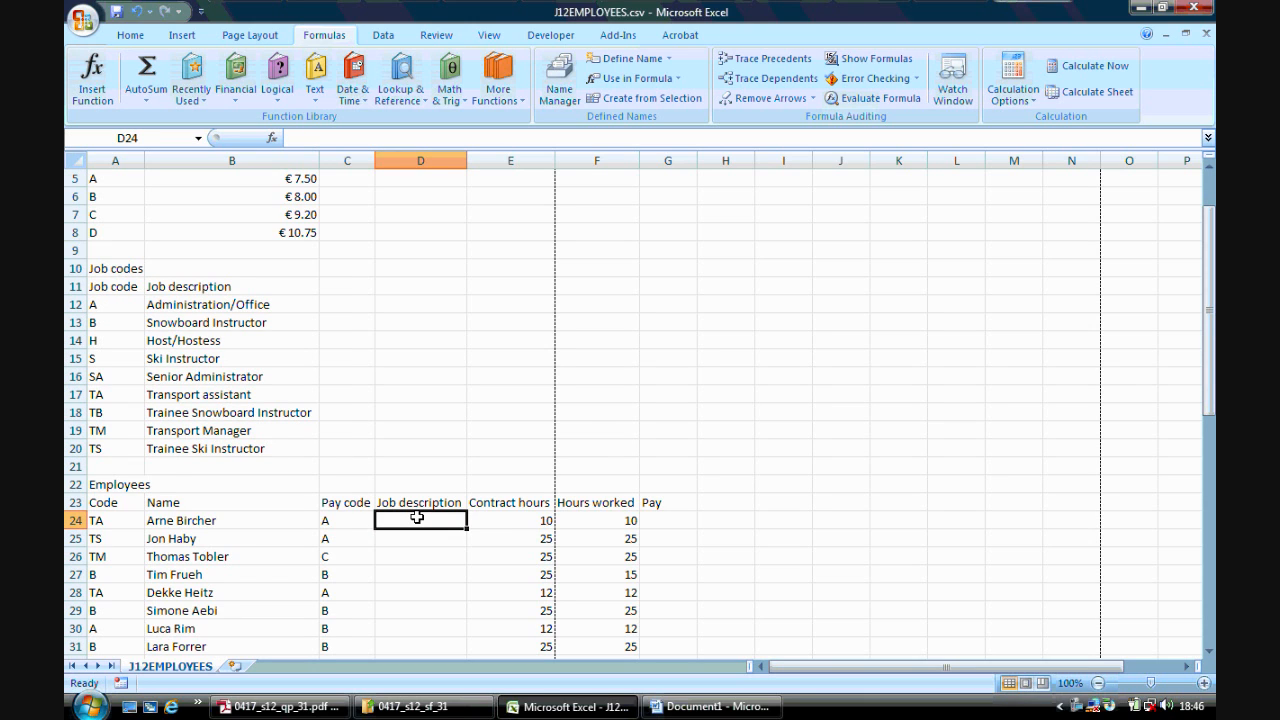
pyautogui.click(115, 521)
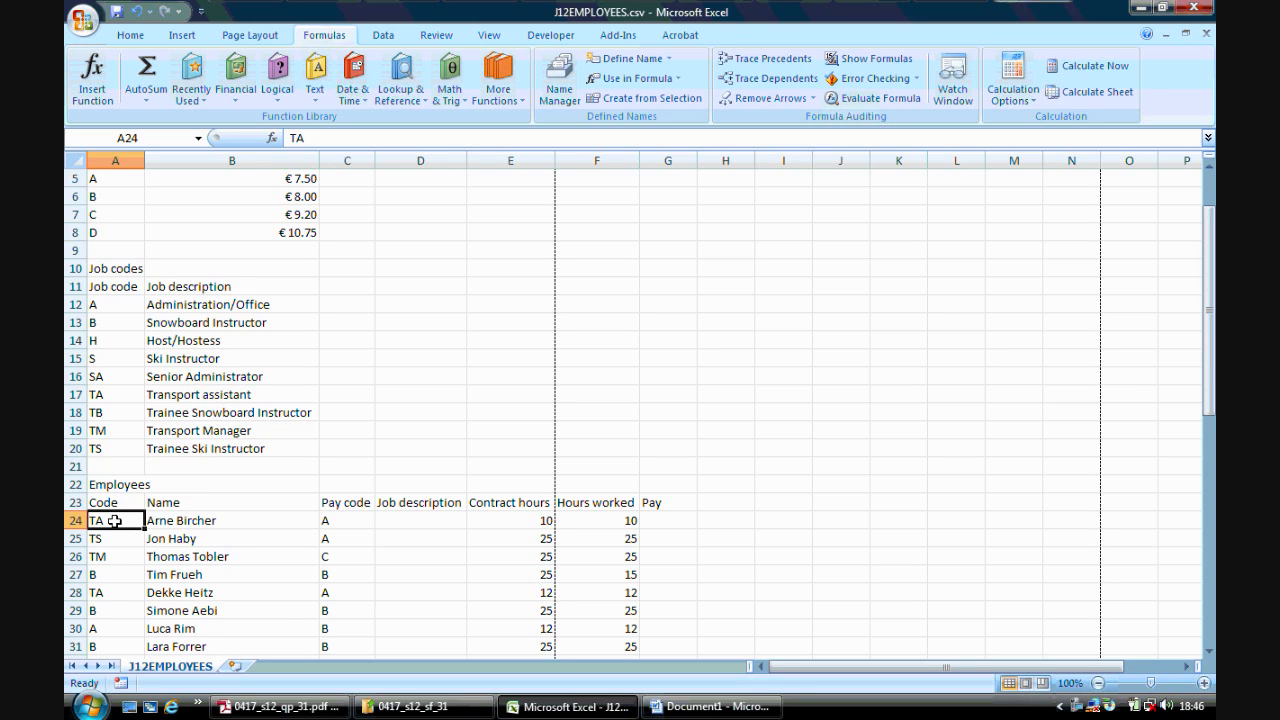
pyautogui.moveTo(119, 304); pyautogui.dragTo(115, 430)
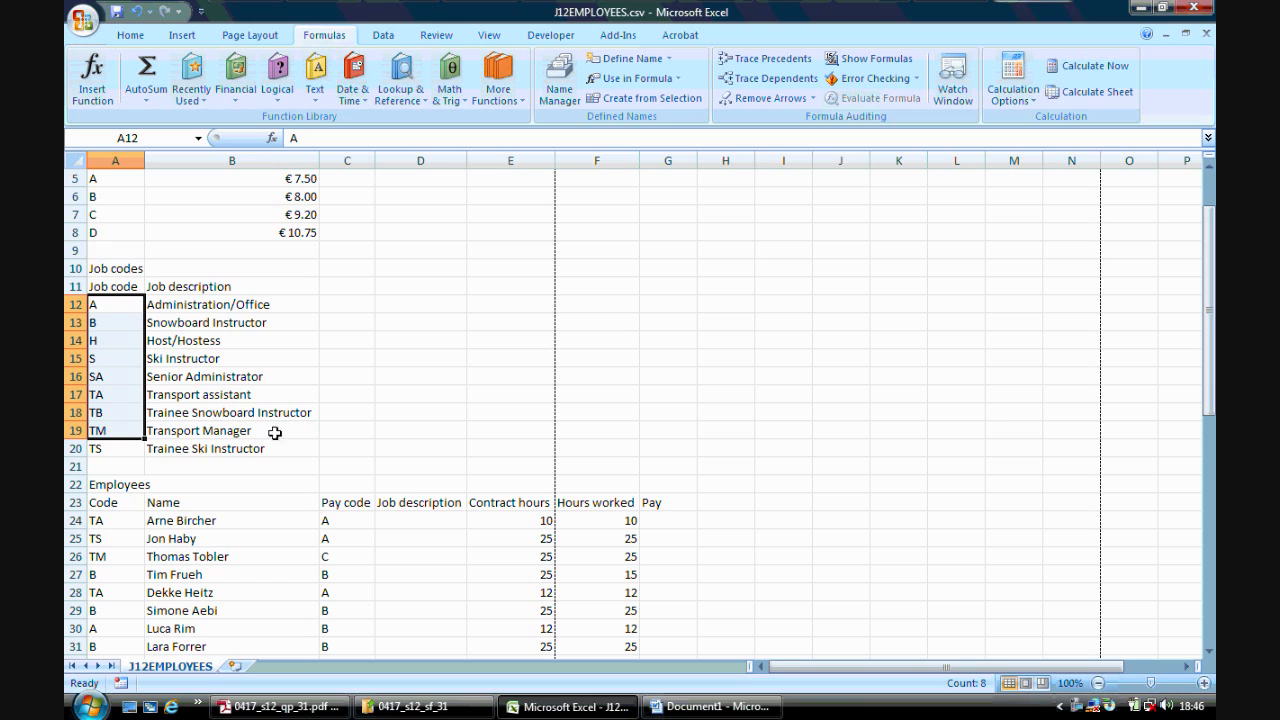
pyautogui.click(423, 516)
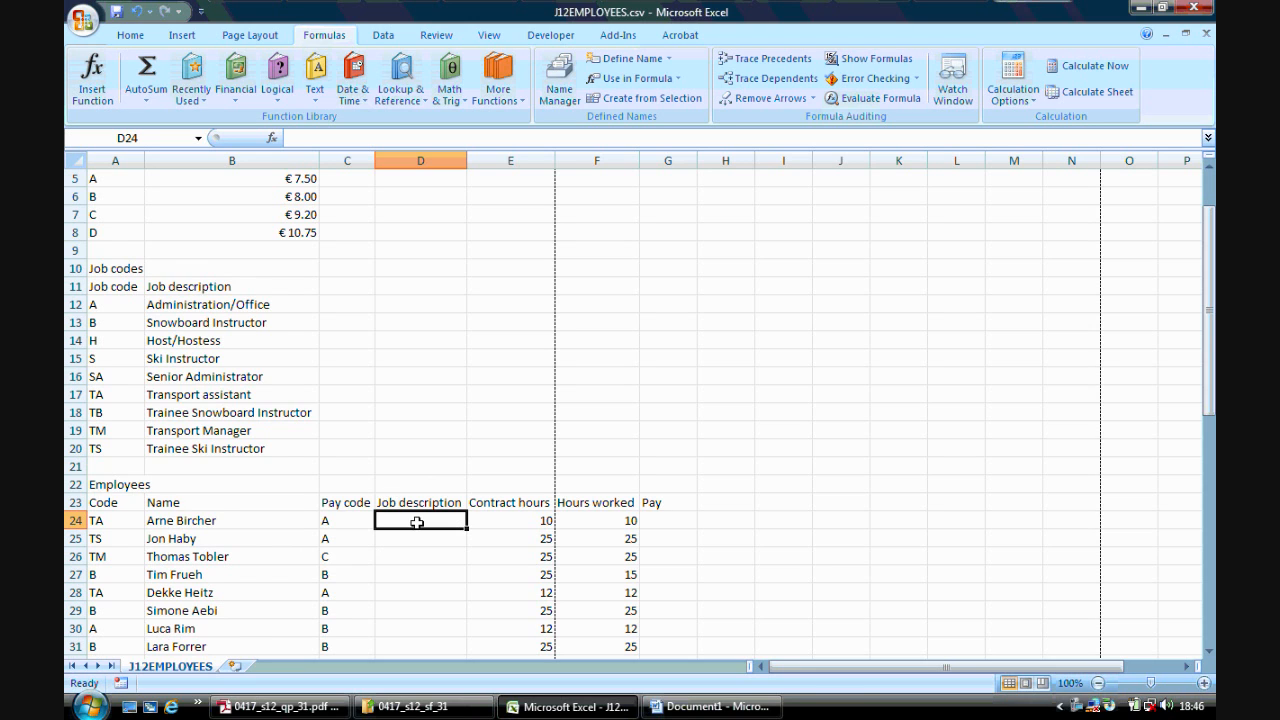
pyautogui.moveTo(115, 486); pyautogui.dragTo(669, 600)
pyautogui.moveTo(117, 271); pyautogui.dragTo(240, 450)
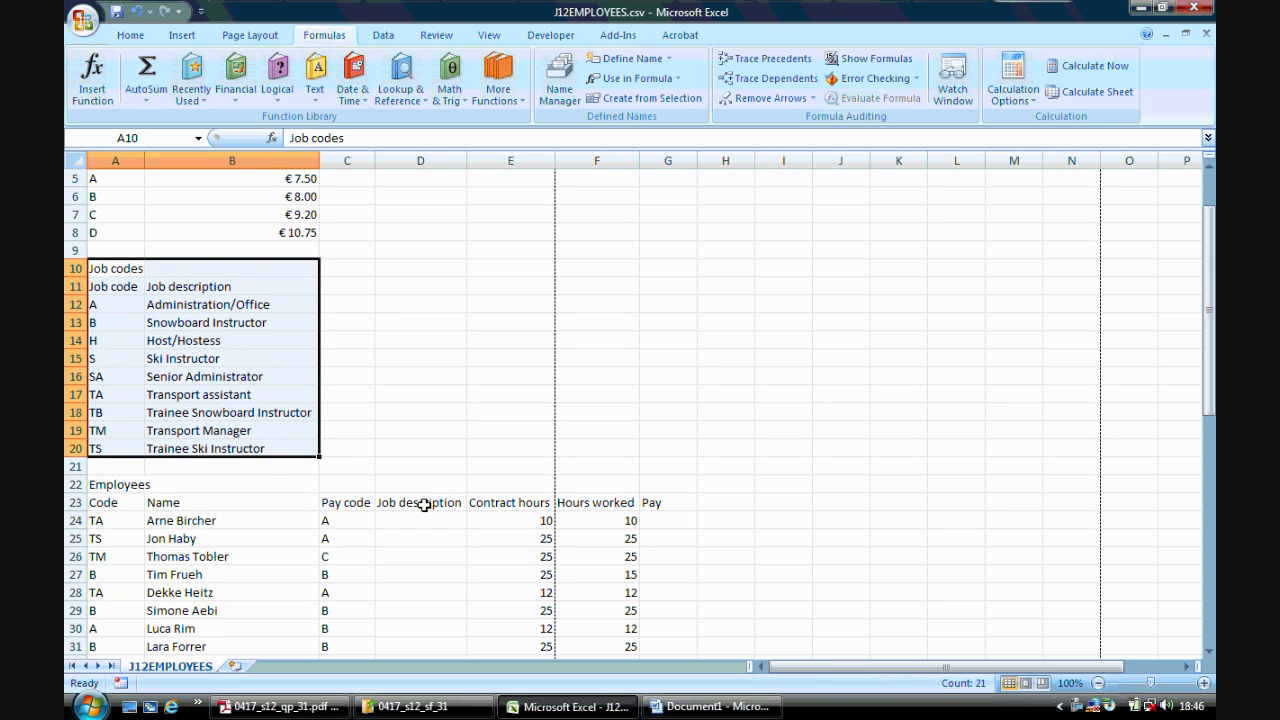
pyautogui.click(424, 517)
pyautogui.click(103, 519)
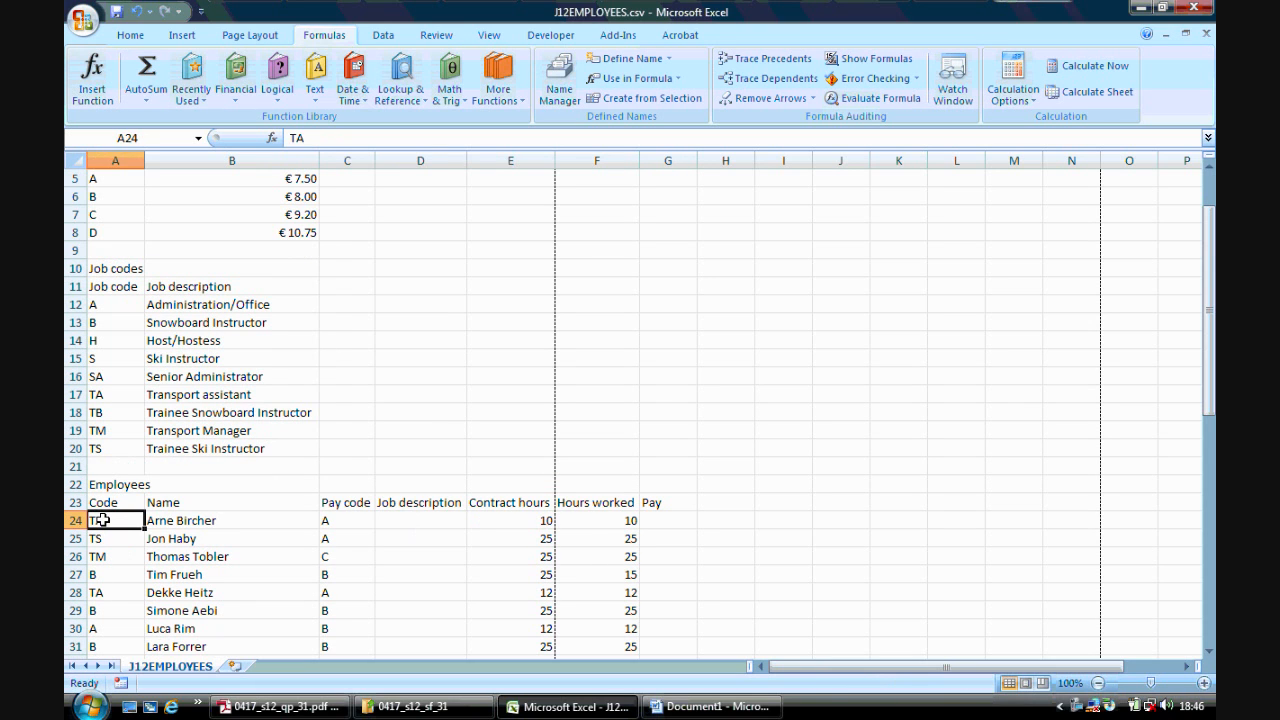
pyautogui.click(396, 522)
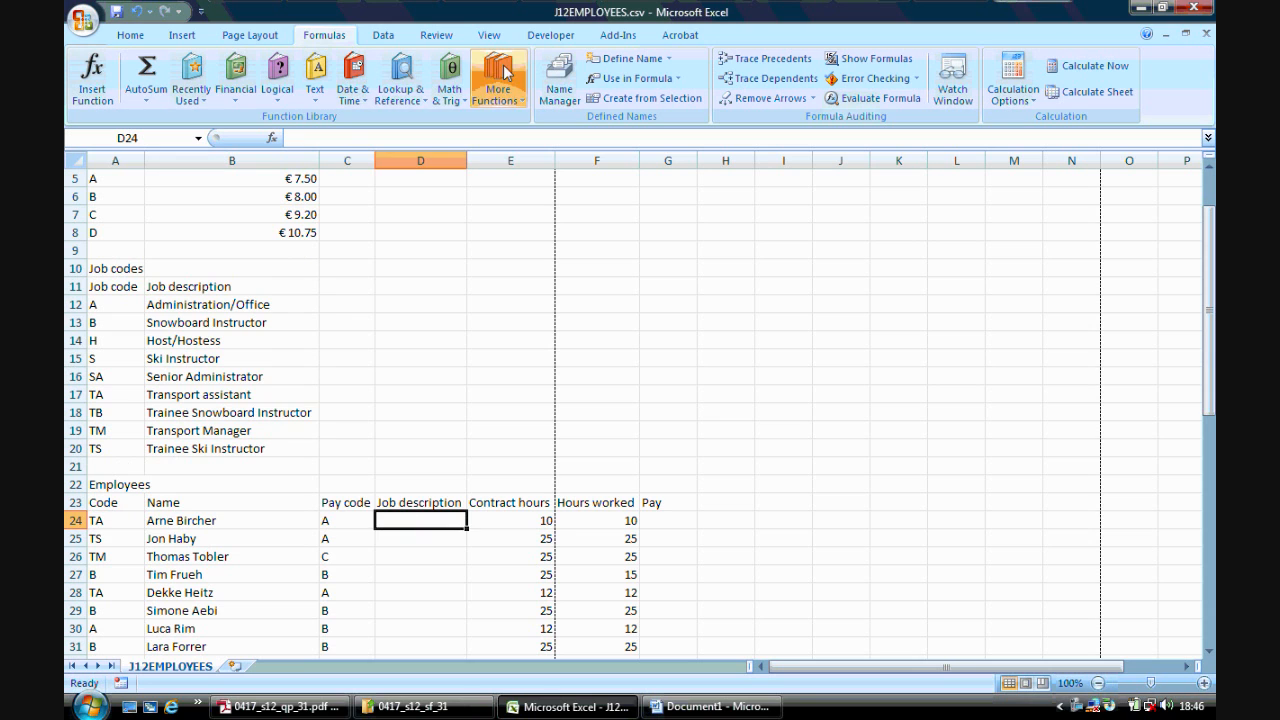
# - In D24, insert a VLOOKUP with lookup value A24, table array JC, column index 2 and range lookup 0
pyautogui.click(273, 140)
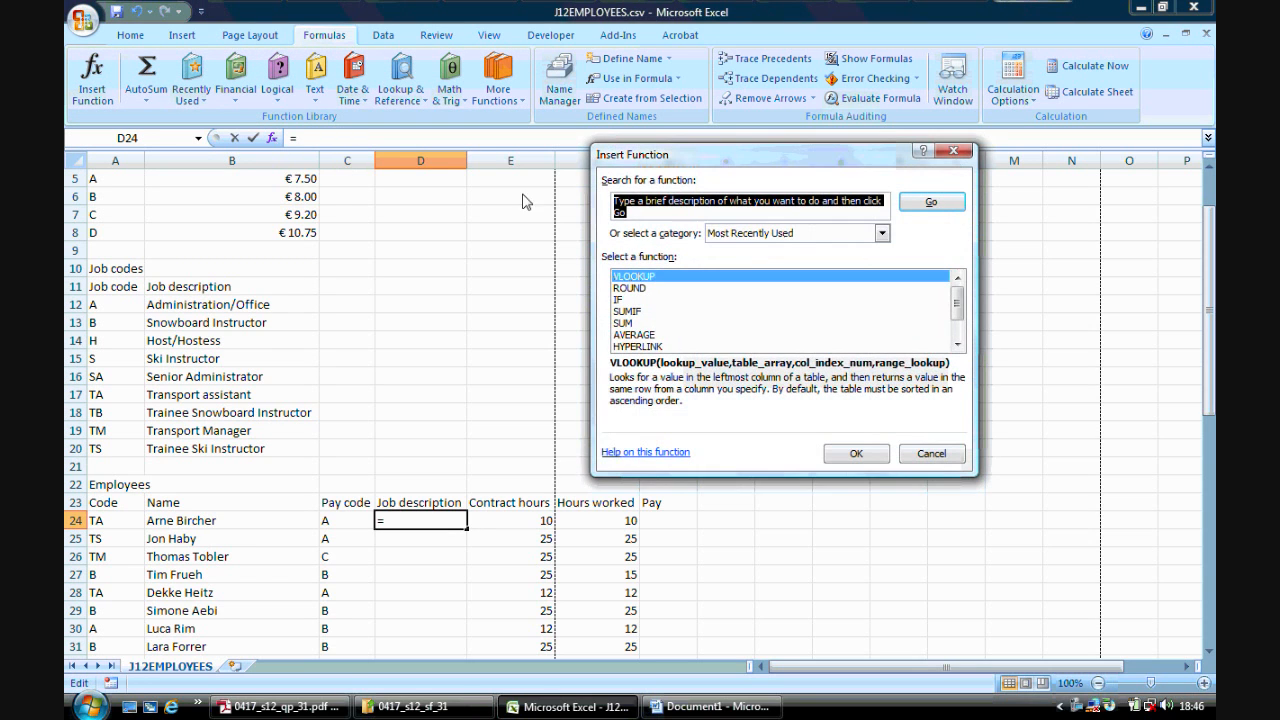
pyautogui.click(665, 278)
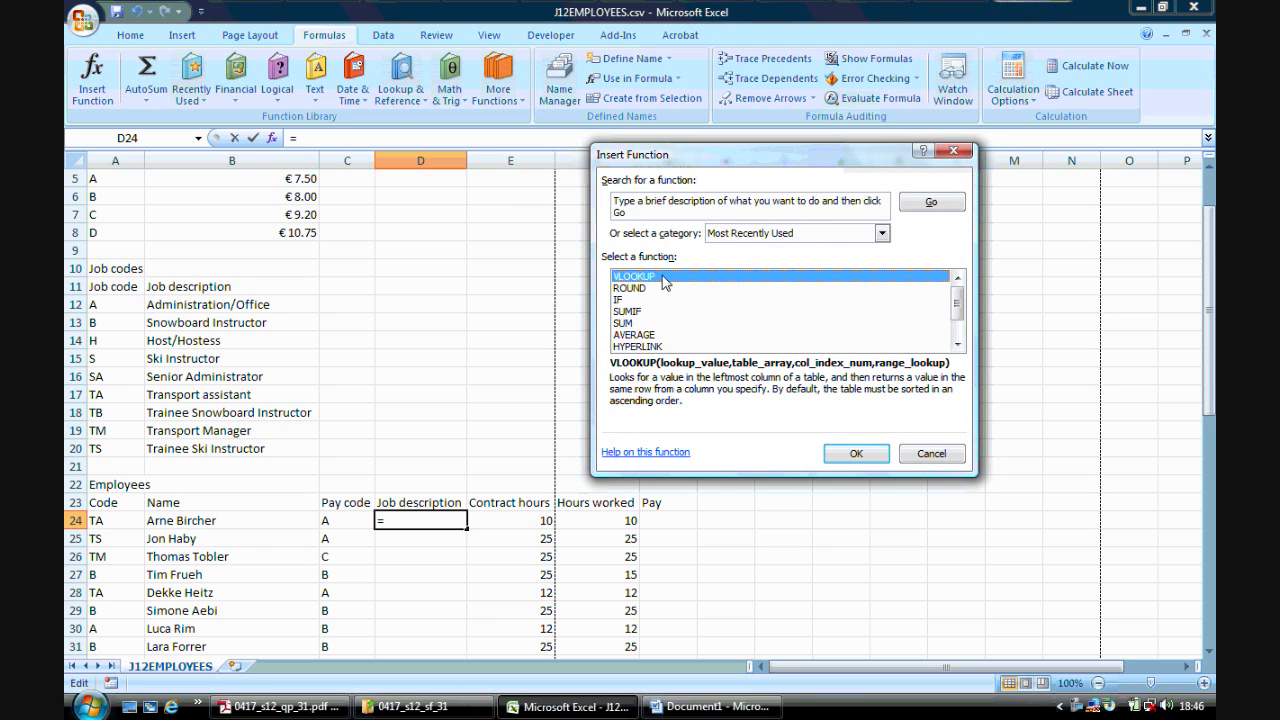
pyautogui.click(858, 453)
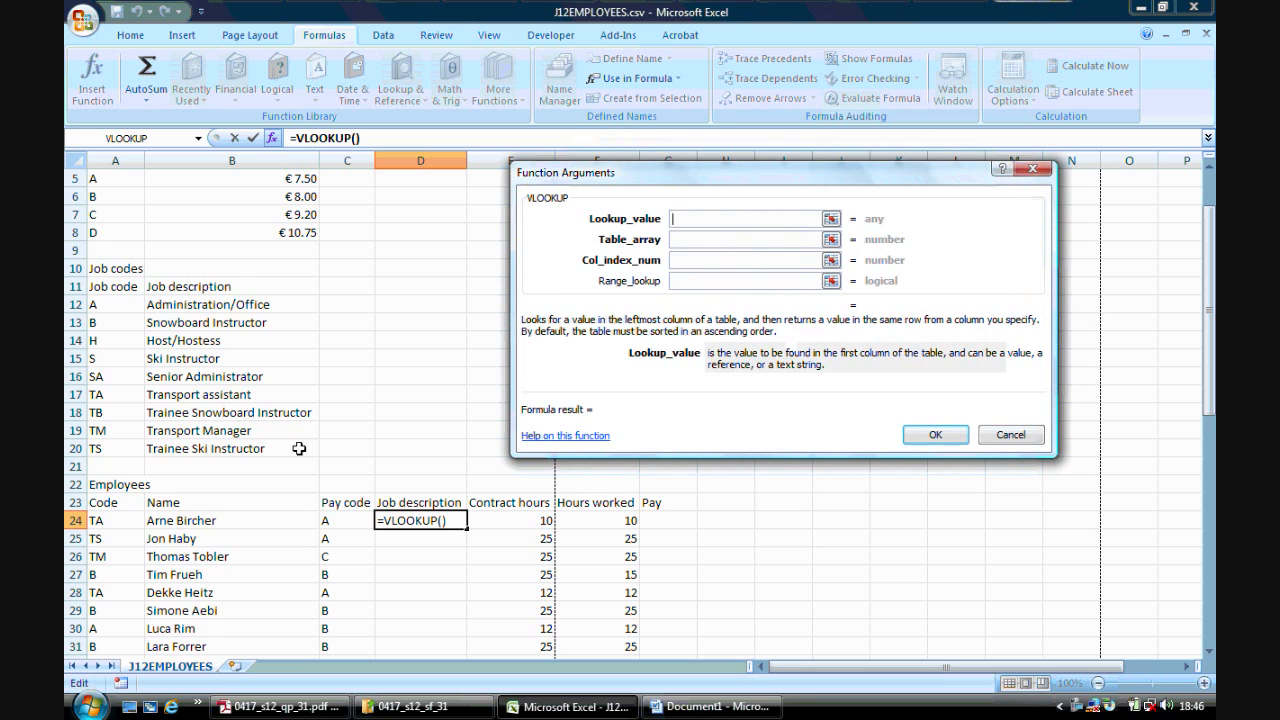
pyautogui.click(115, 520)
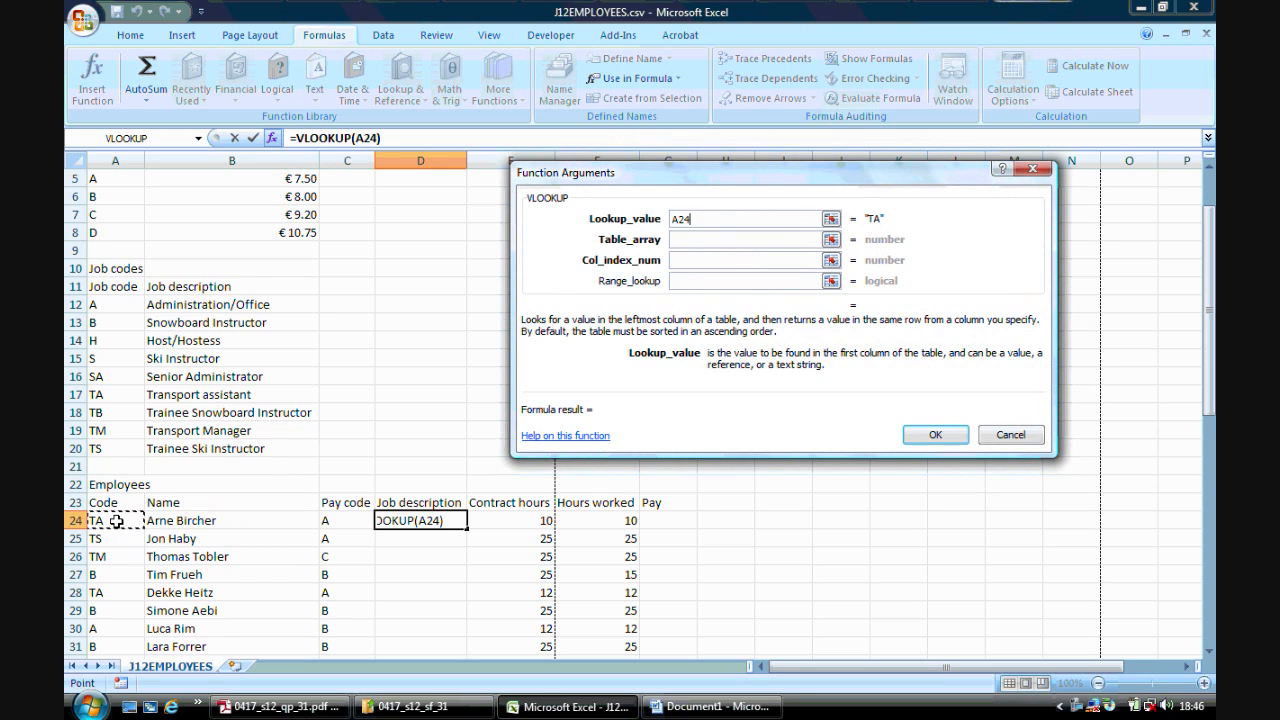
pyautogui.click(690, 238)
pyautogui.moveTo(120, 305); pyautogui.dragTo(220, 453)
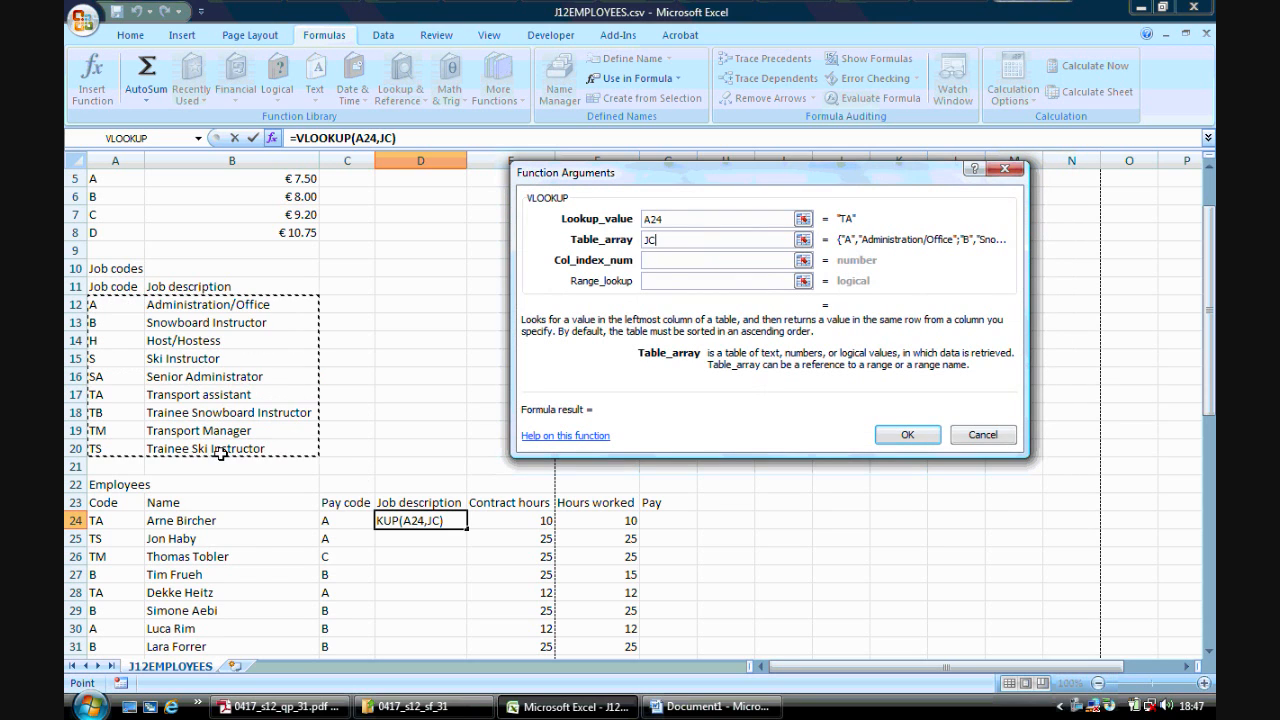
pyautogui.click(655, 260)
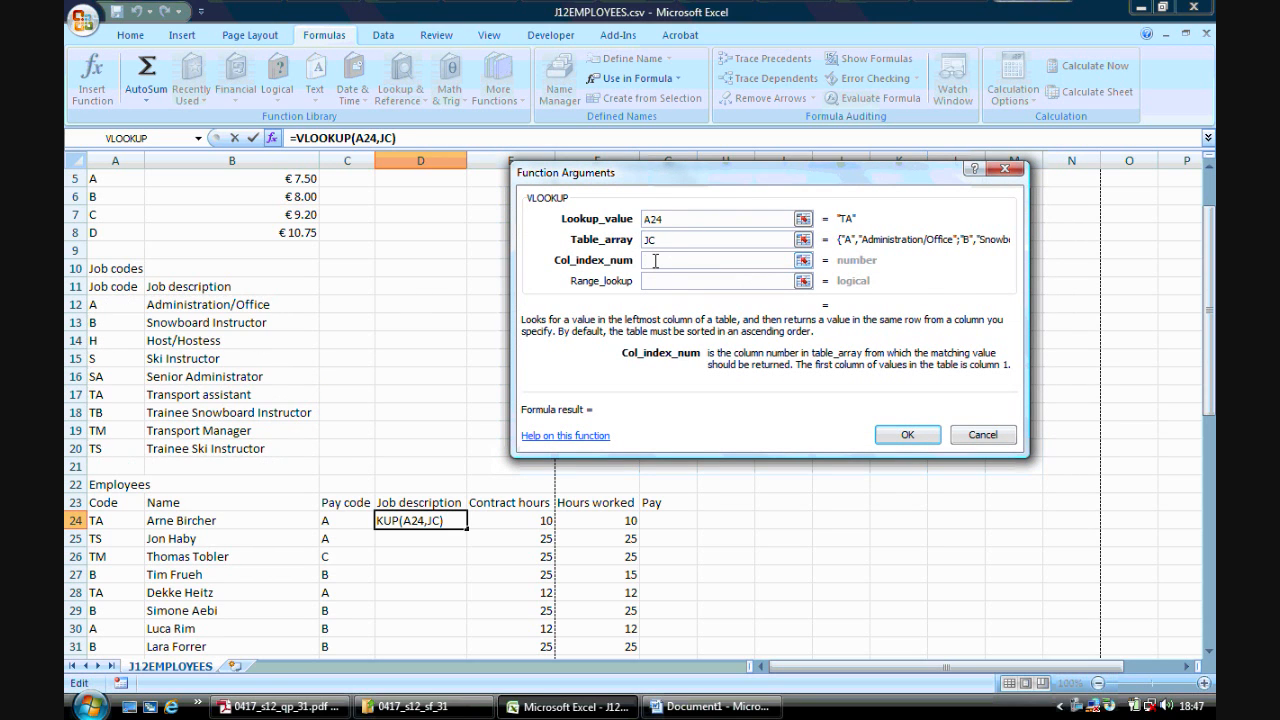
pyautogui.write('2')
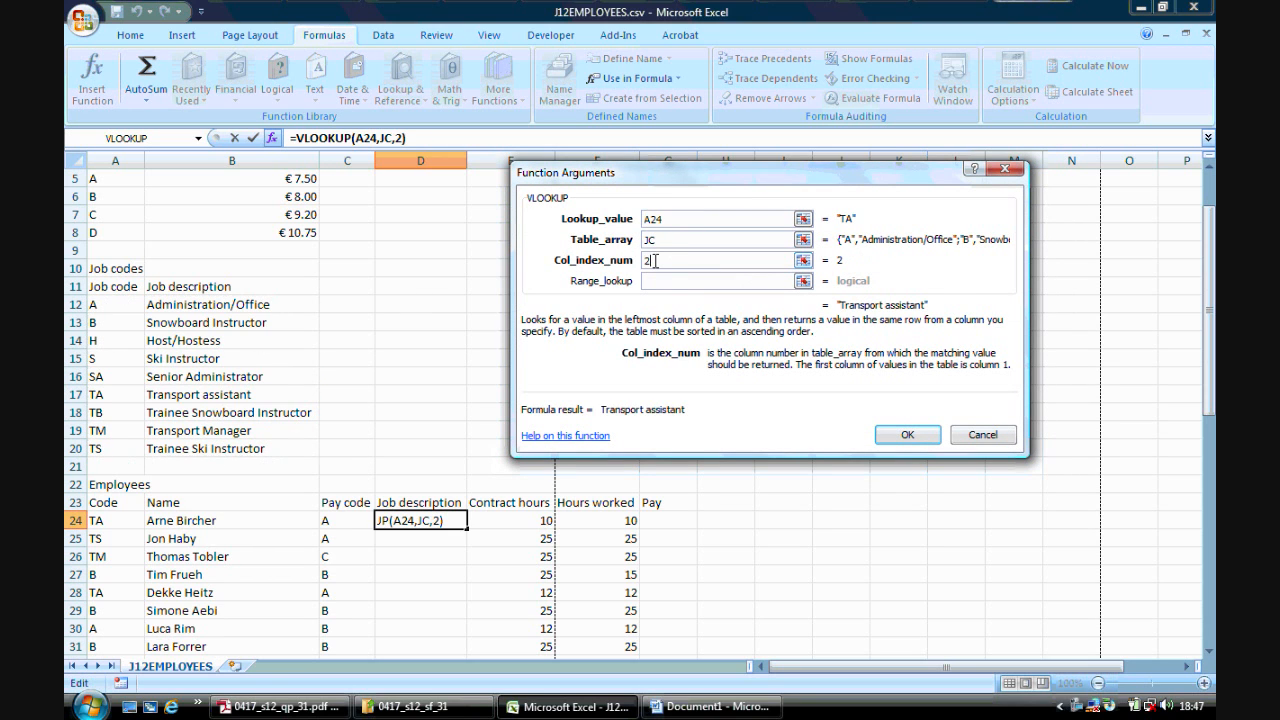
pyautogui.click(668, 281)
pyautogui.write('0')
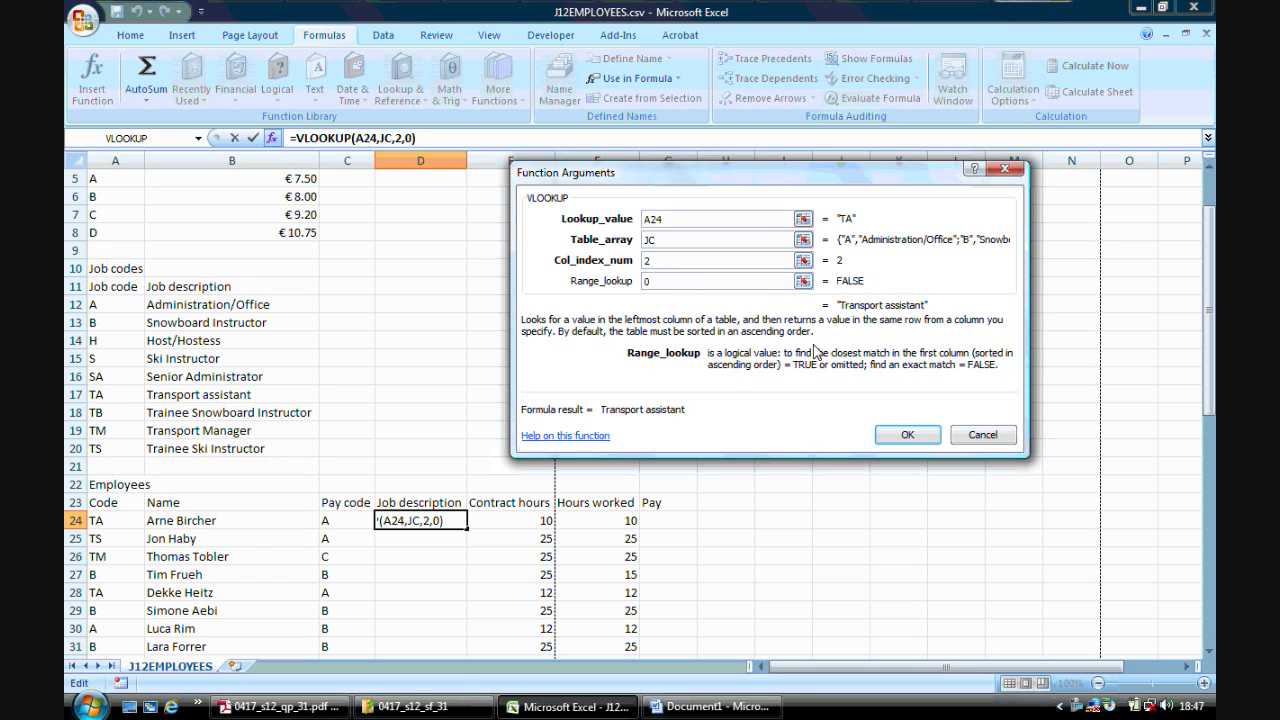
pyautogui.click(907, 434)
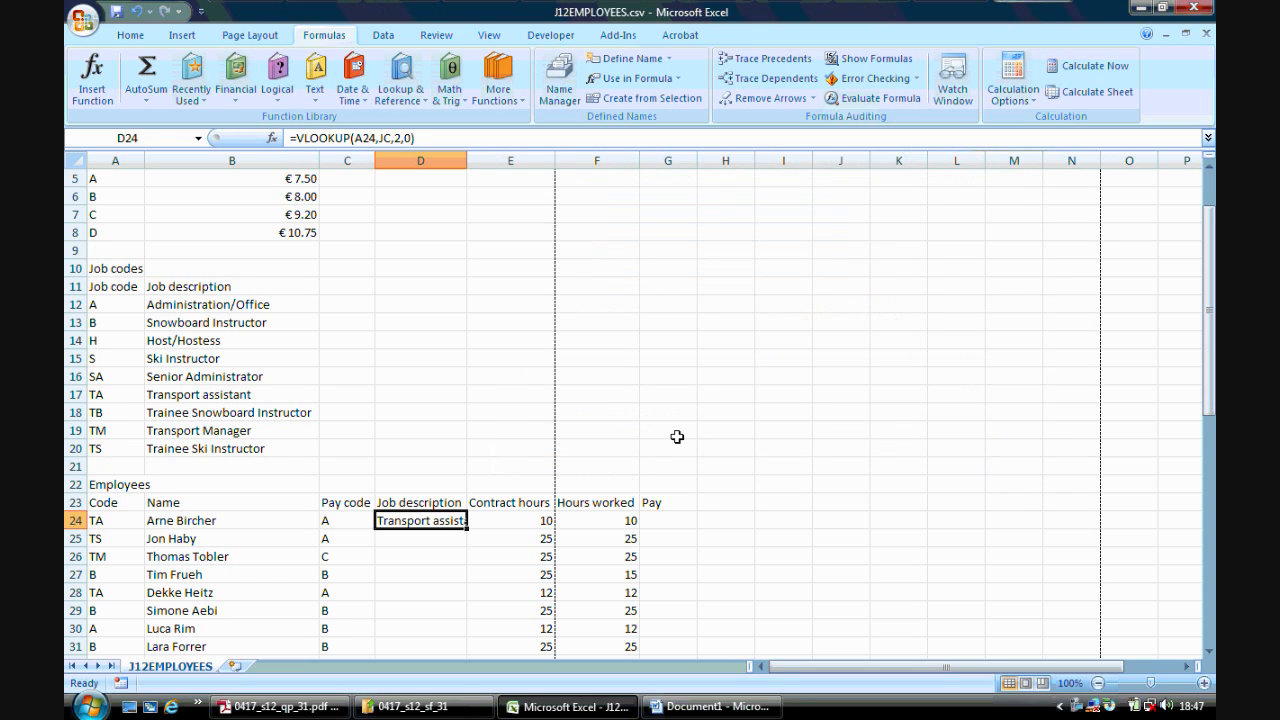
# - Copy the D24 lookup formula down for all employees and autofit column D to fit the descriptions
pyautogui.doubleClick(466, 160)
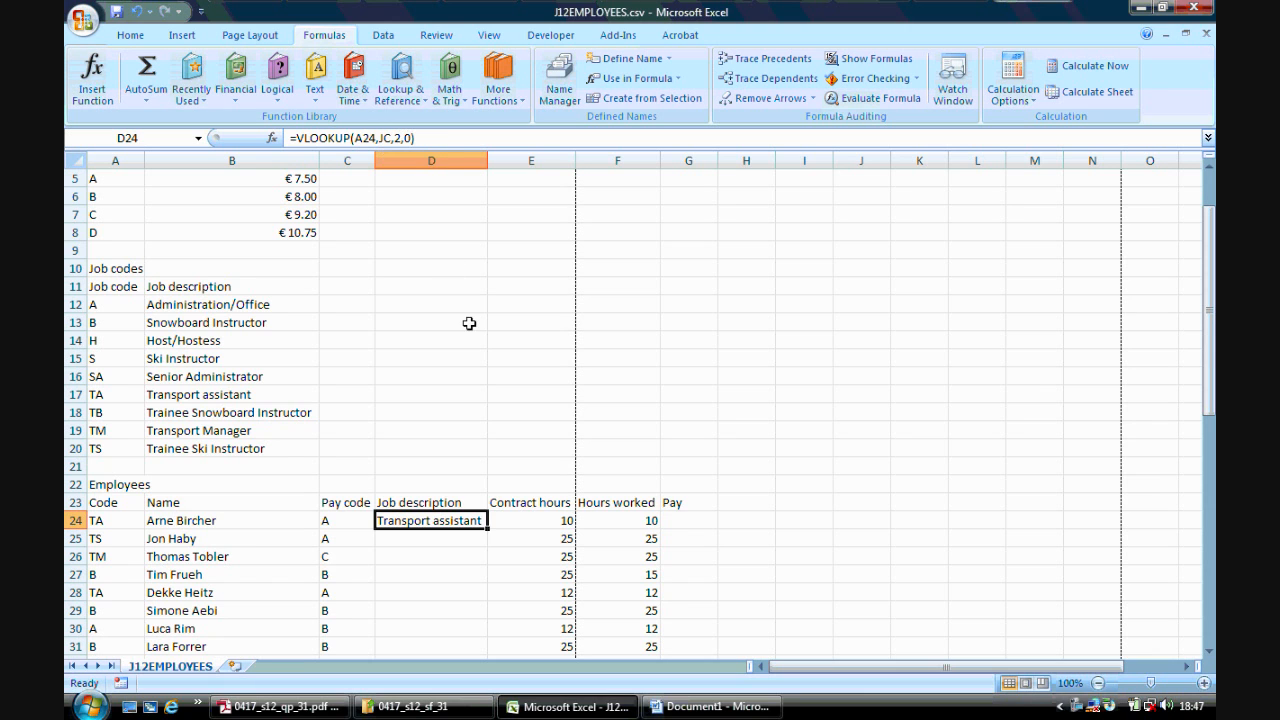
pyautogui.doubleClick(487, 529)
pyautogui.moveTo(1209, 330); pyautogui.dragTo(1209, 350)
pyautogui.moveTo(1209, 438); pyautogui.dragTo(1207, 368)
pyautogui.doubleClick(487, 160)
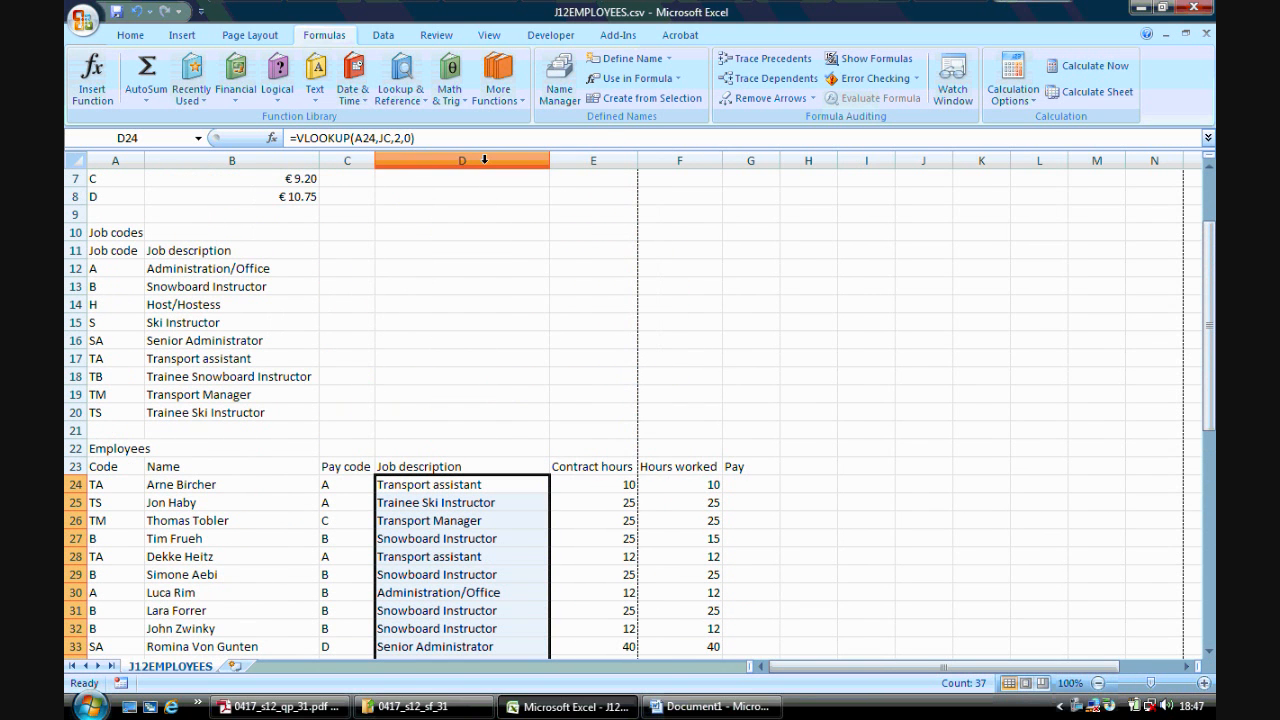
pyautogui.click(475, 483)
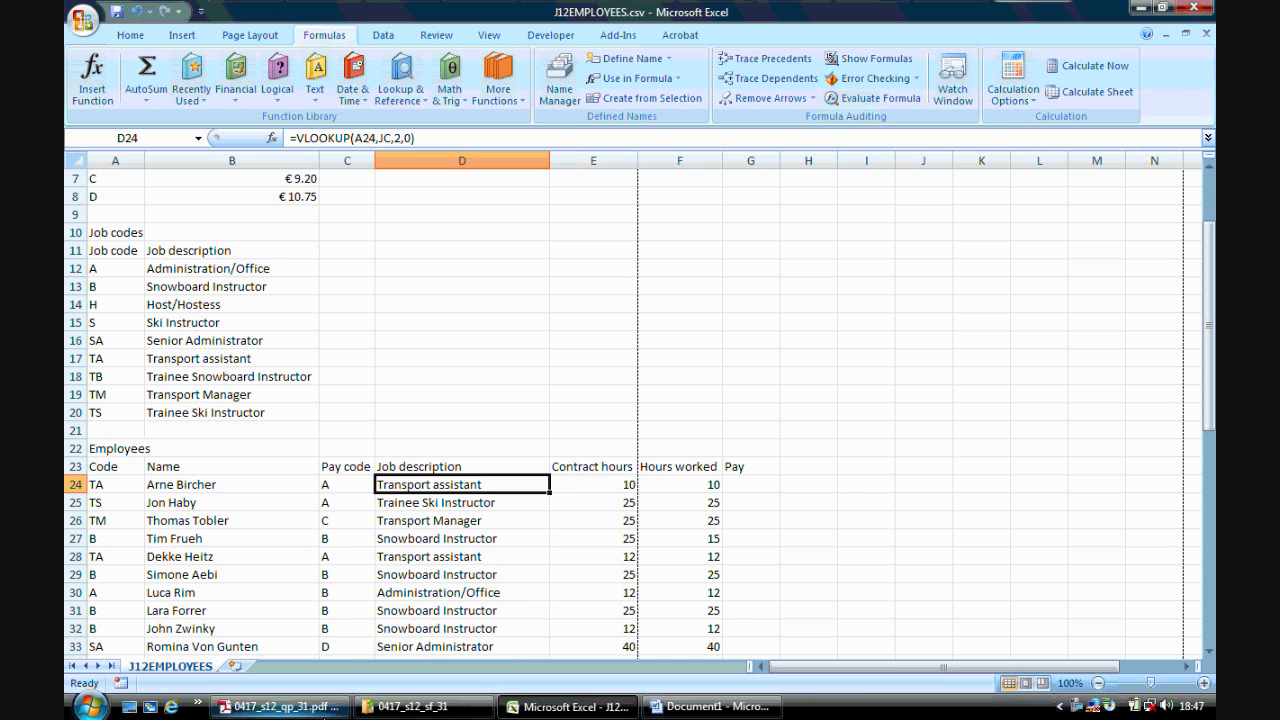
# - Check task 51 in the question paper against the spreadsheet
pyautogui.click(278, 706)
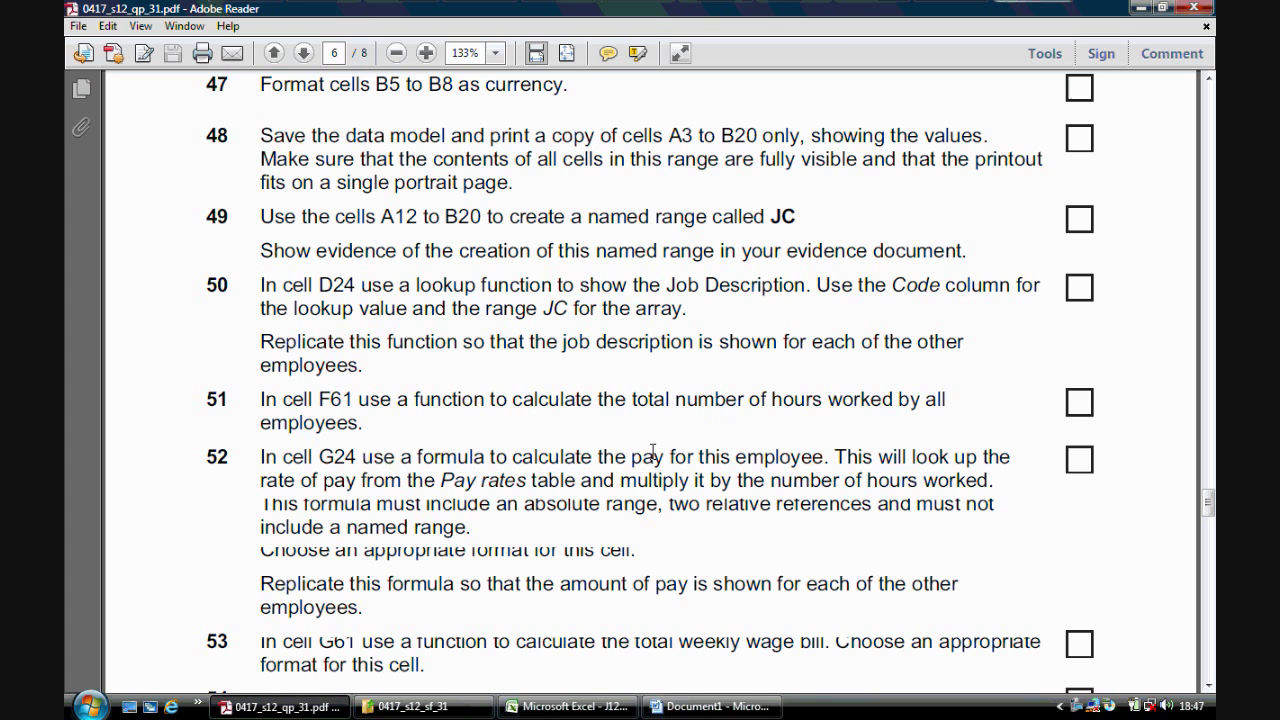
pyautogui.click(567, 706)
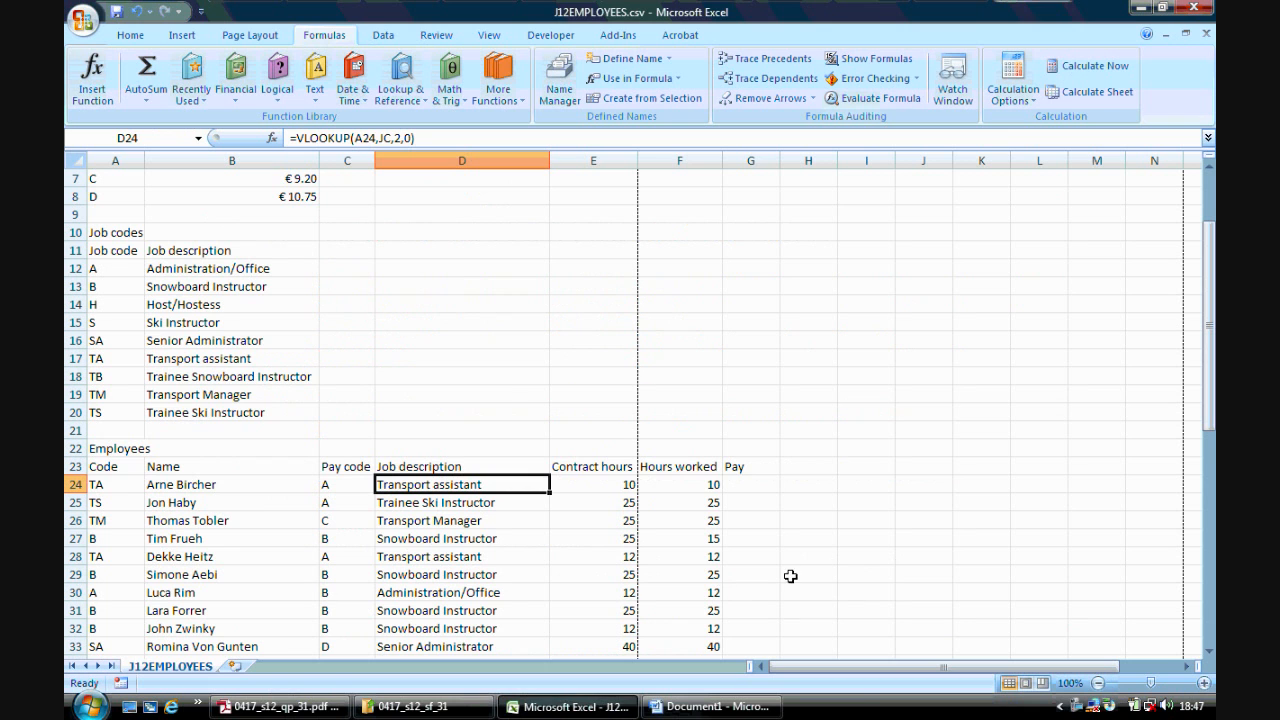
pyautogui.click(280, 706)
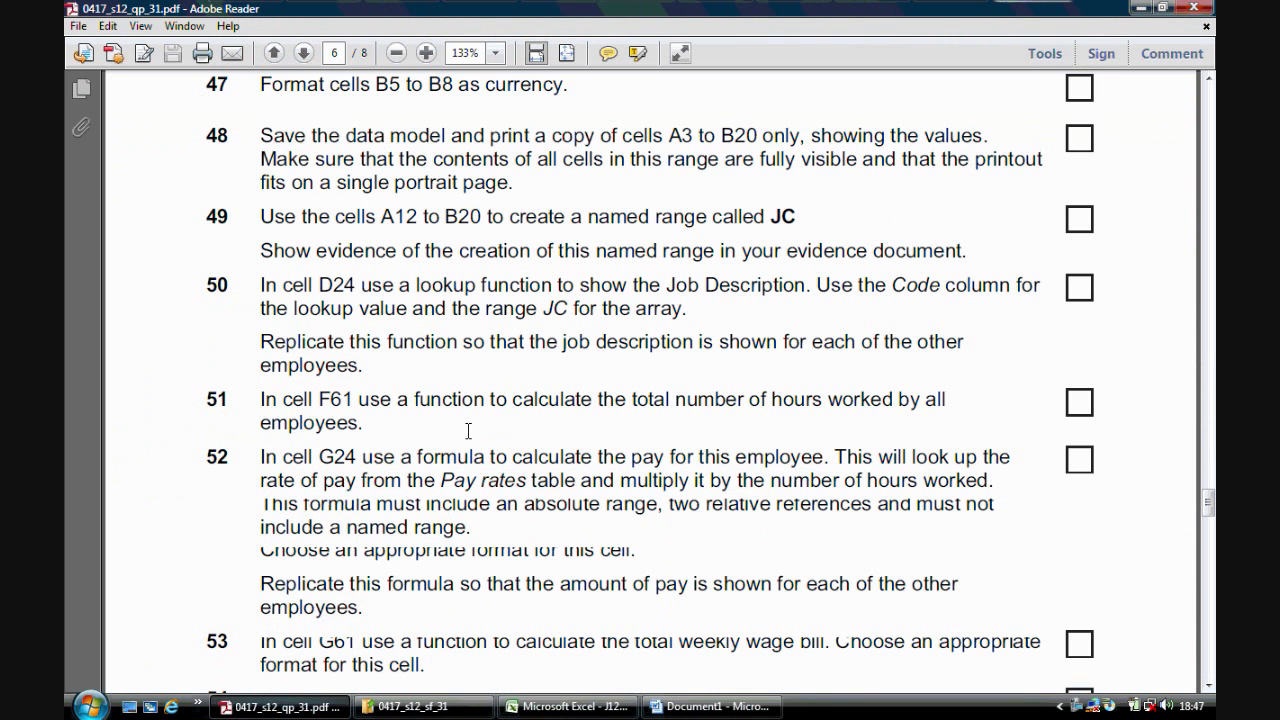
pyautogui.click(567, 706)
# - In F61, total the hours worked with the formula =SUM(F24:F60)
pyautogui.moveTo(1209, 365); pyautogui.dragTo(1209, 480)
pyautogui.click(1209, 652)
pyautogui.click(1209, 652)
pyautogui.click(1209, 652)
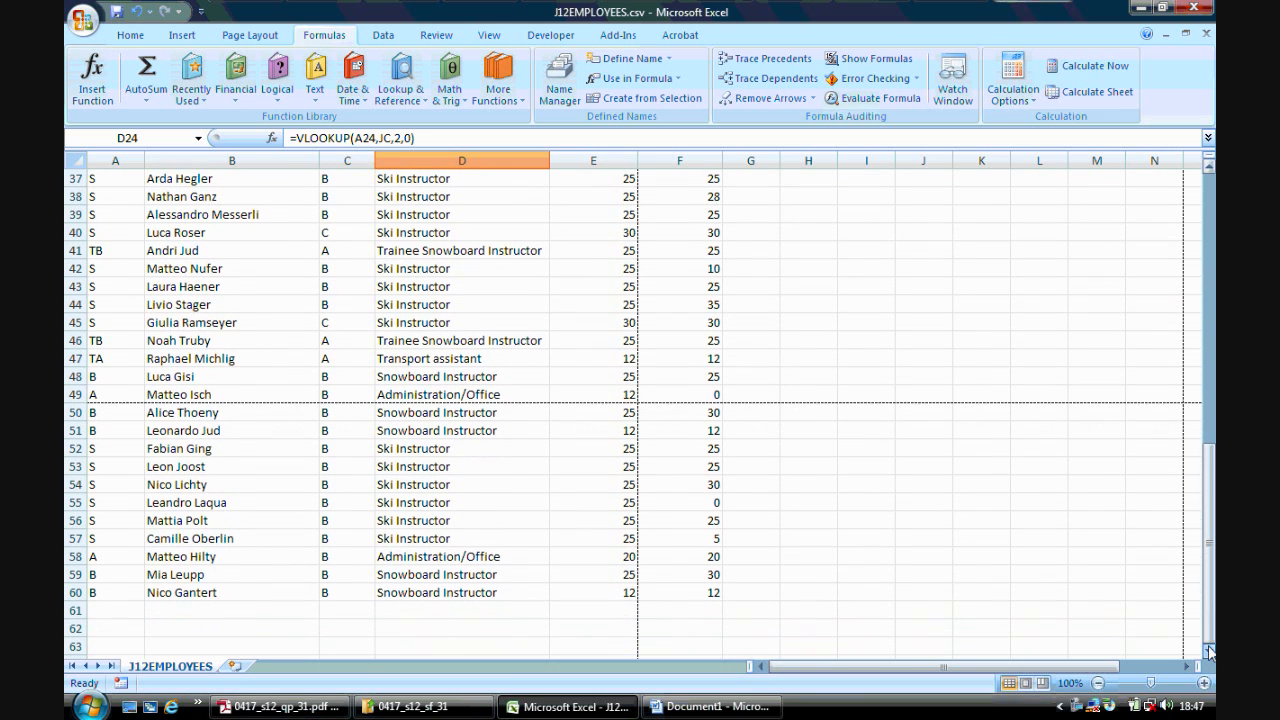
pyautogui.click(1209, 652)
pyautogui.click(703, 594)
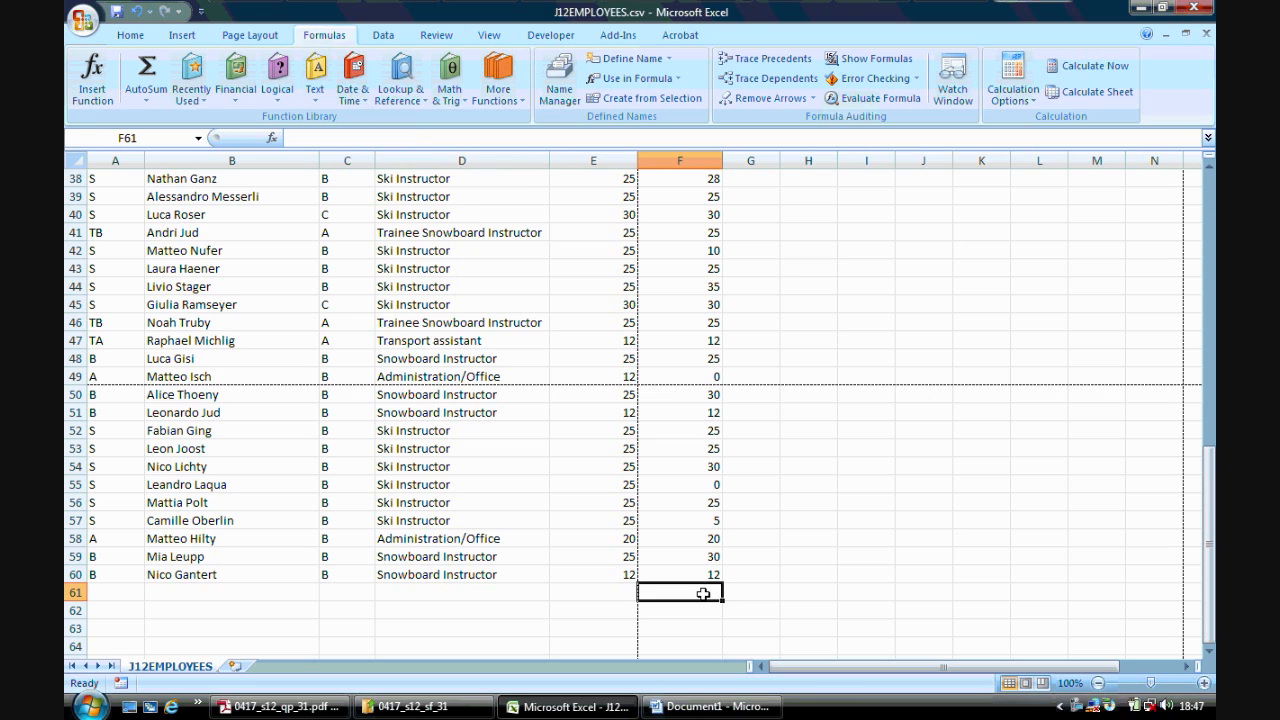
pyautogui.write('=S')
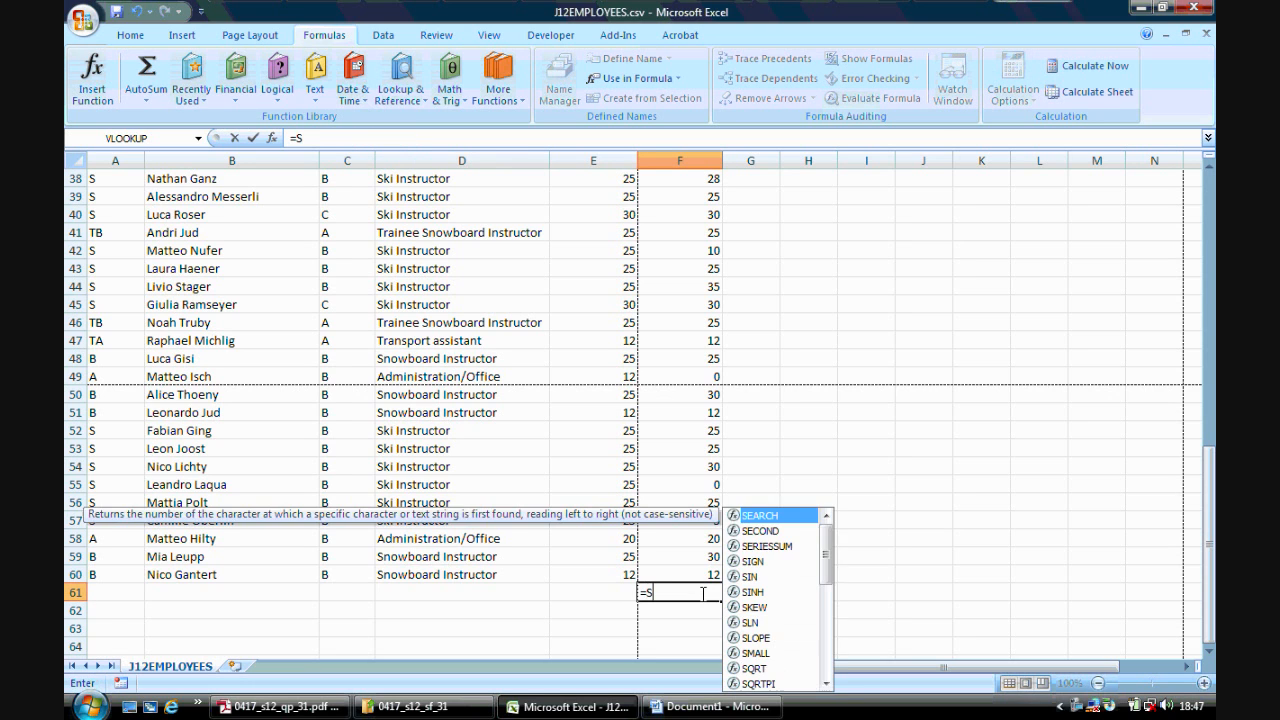
pyautogui.write('UM(')
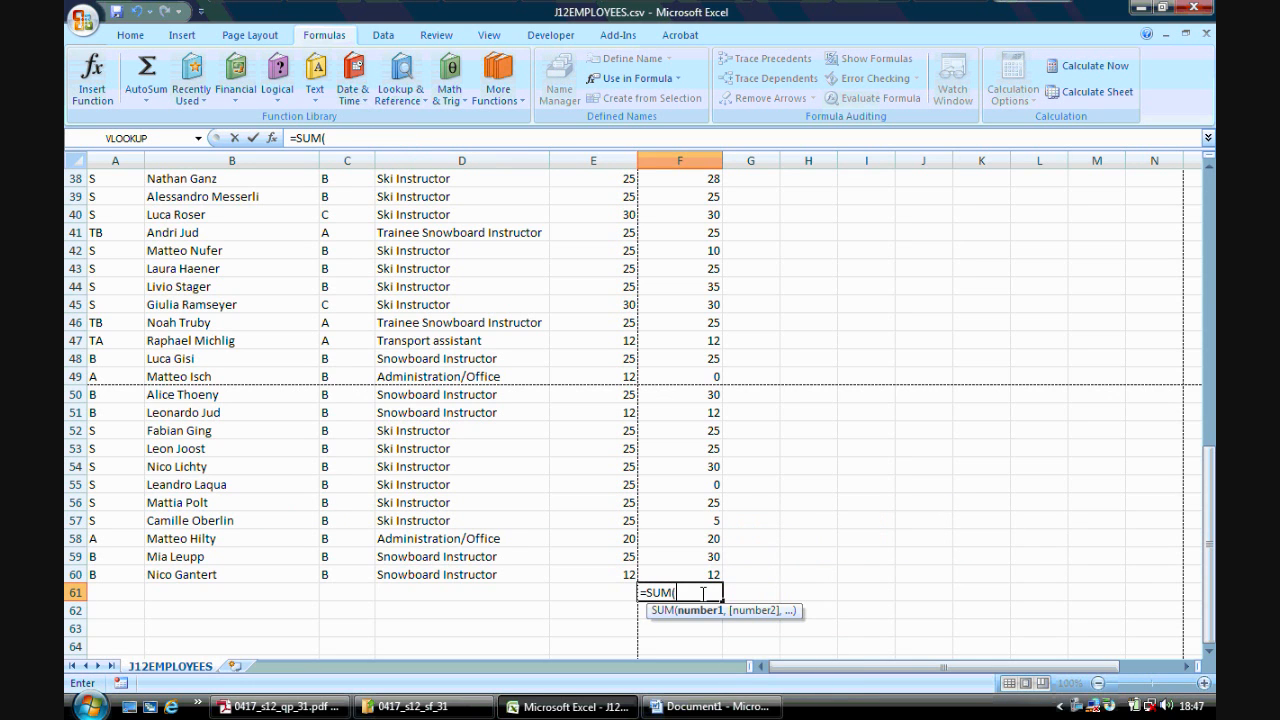
pyautogui.moveTo(688, 568); pyautogui.dragTo(663, 232)
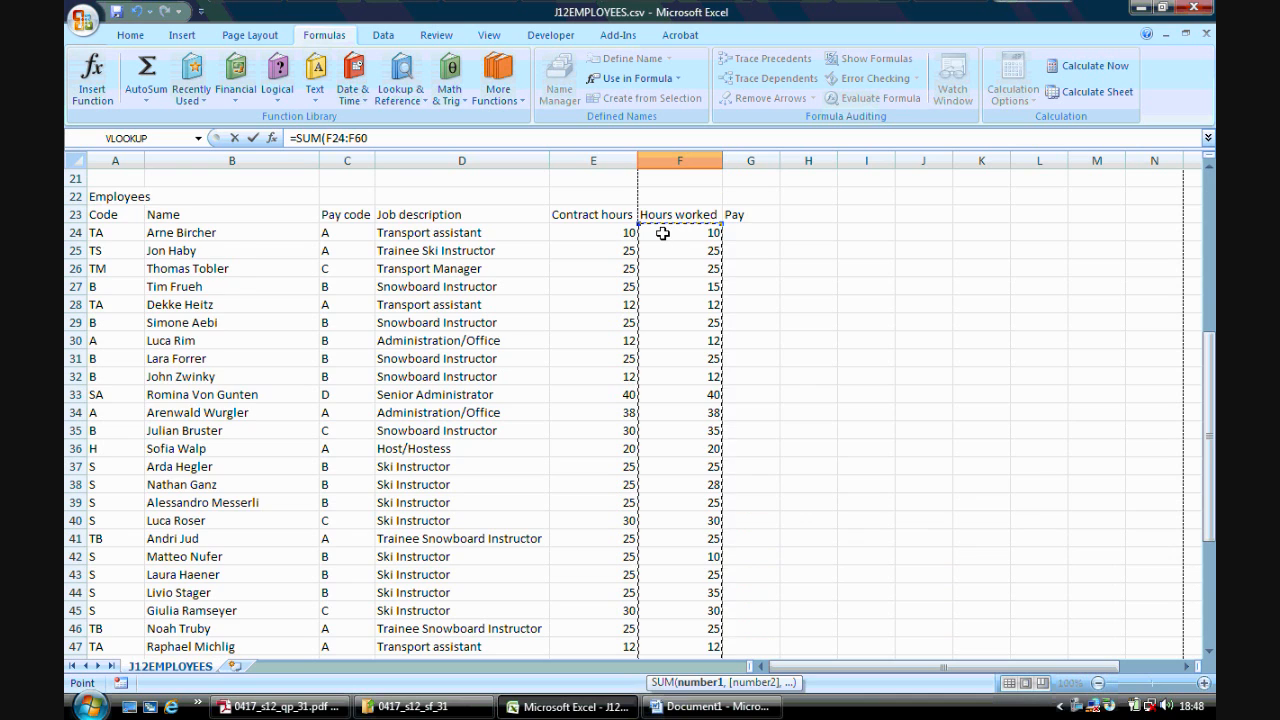
pyautogui.press('Return')
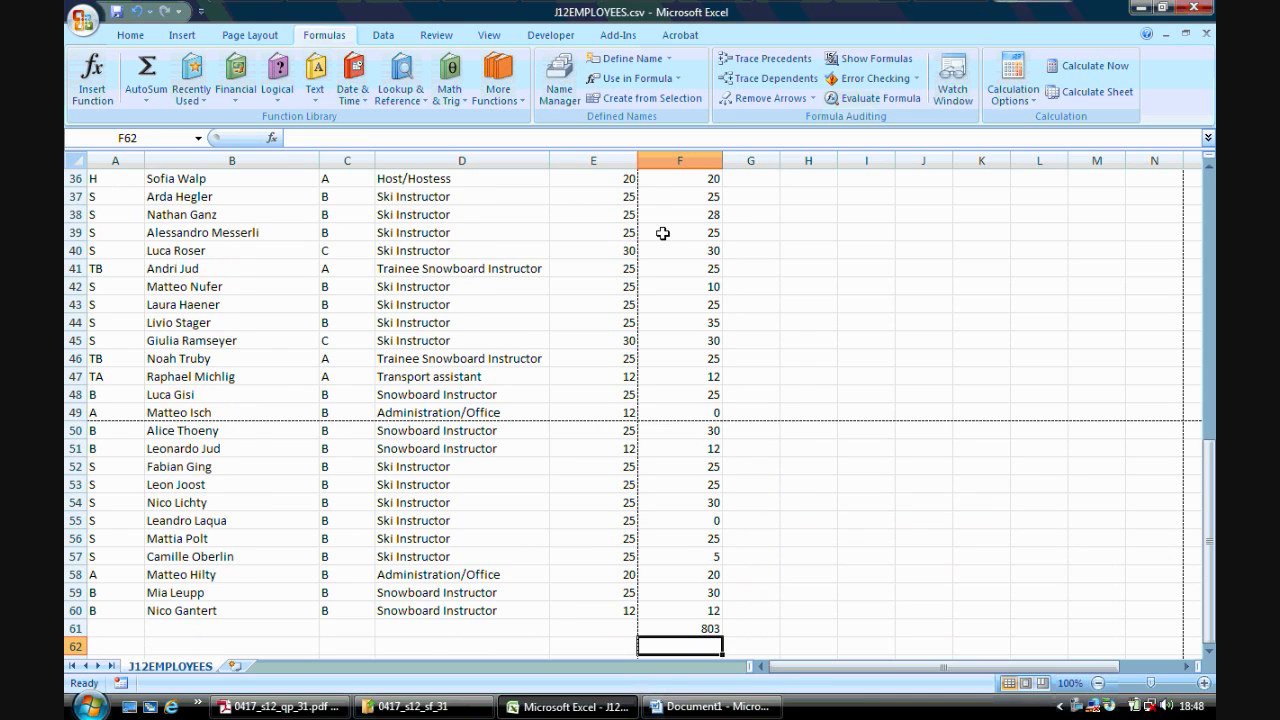
pyautogui.click(683, 630)
pyautogui.click(620, 626)
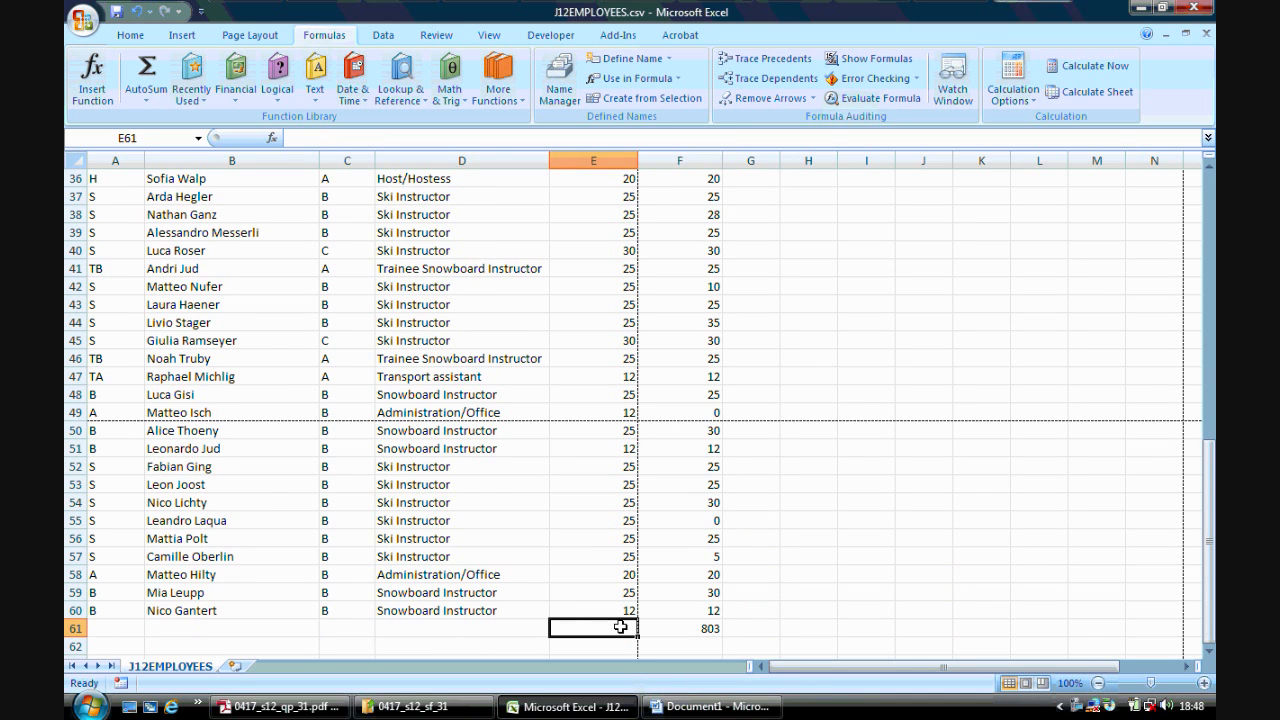
# - Label cell E61 as Total hours
pyautogui.write('T')
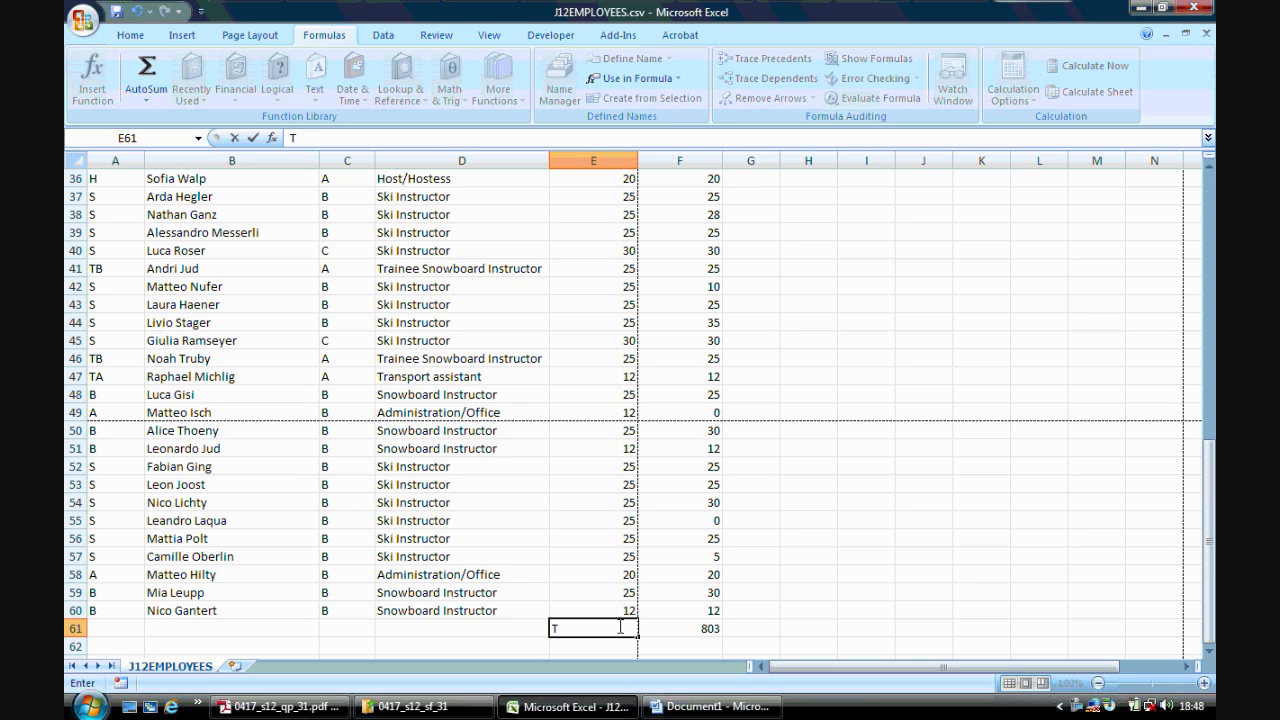
pyautogui.write('otal hours')
pyautogui.click(862, 590)
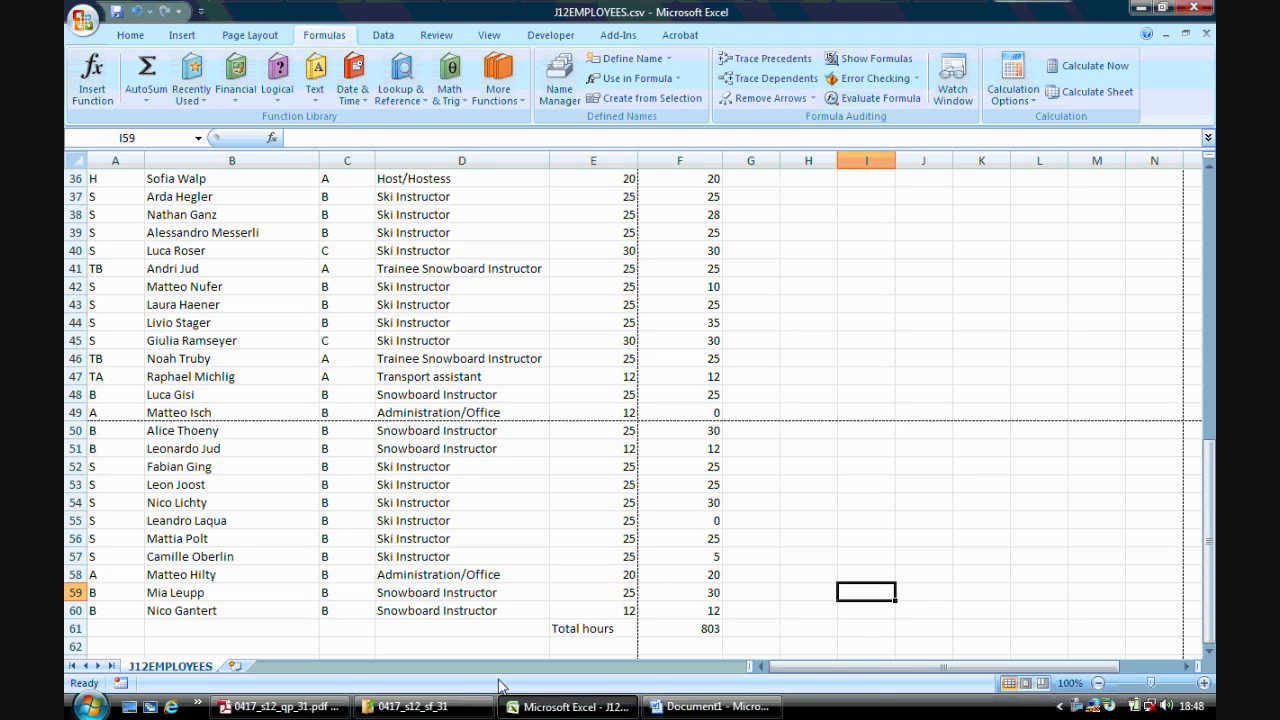
# - Read task 52 in the question paper and examine the pay rates table and the first employee's pay code and hours
pyautogui.click(300, 707)
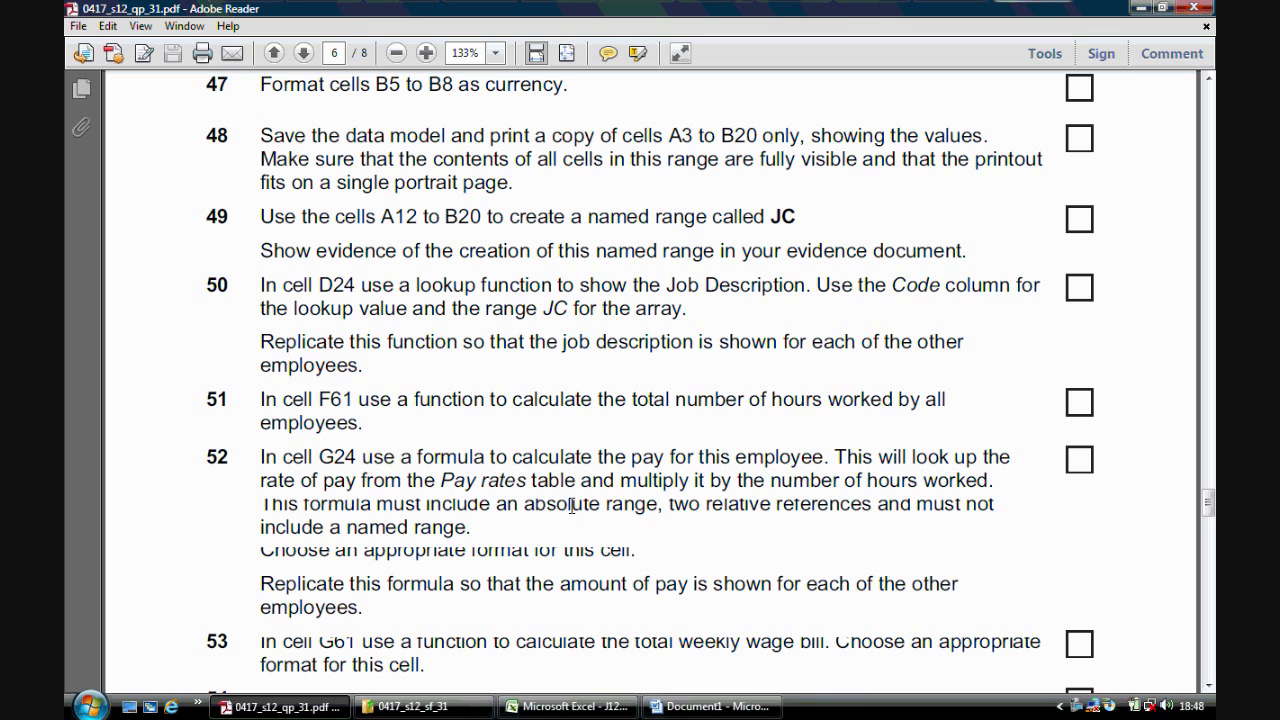
pyautogui.click(567, 706)
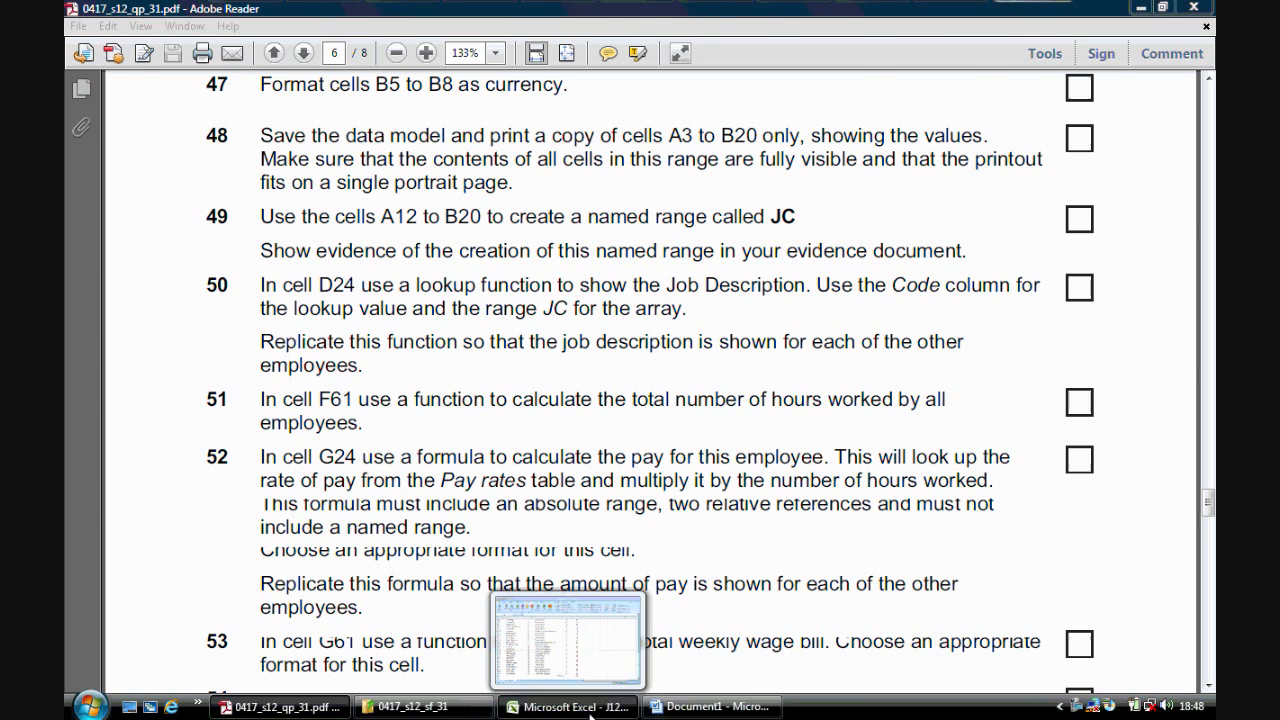
pyautogui.moveTo(1210, 474); pyautogui.dragTo(1210, 272)
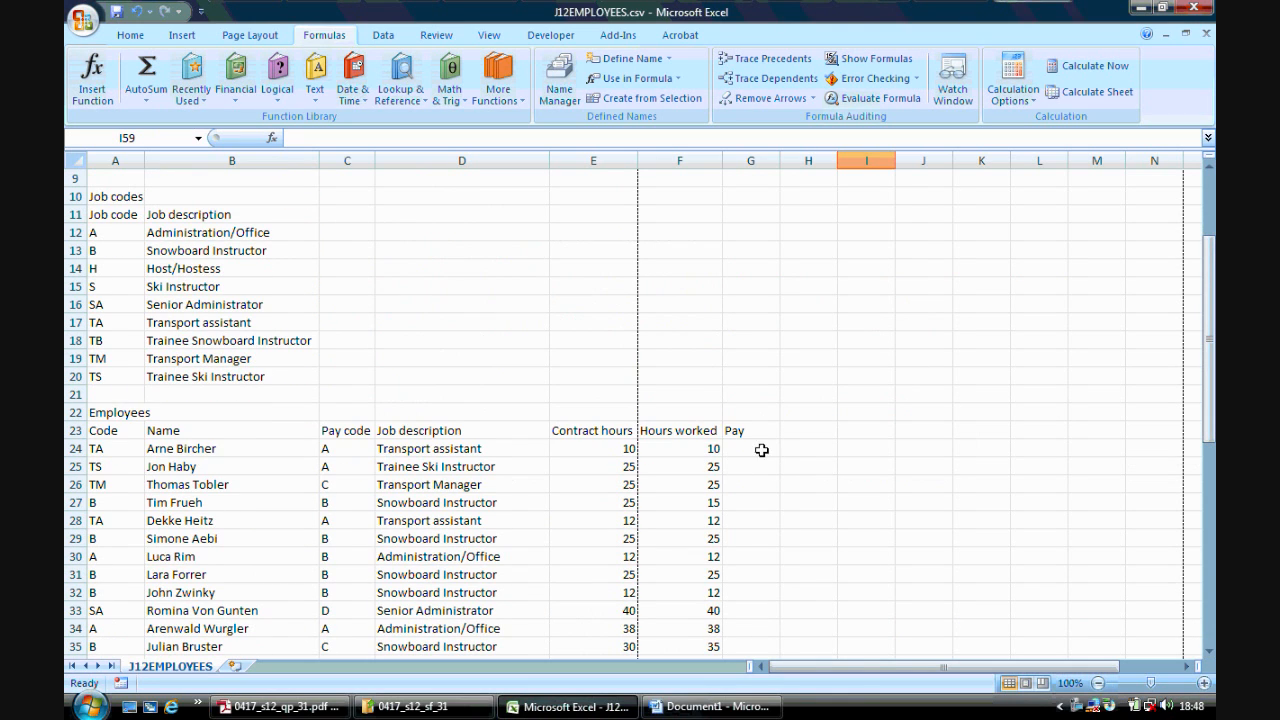
pyautogui.click(760, 449)
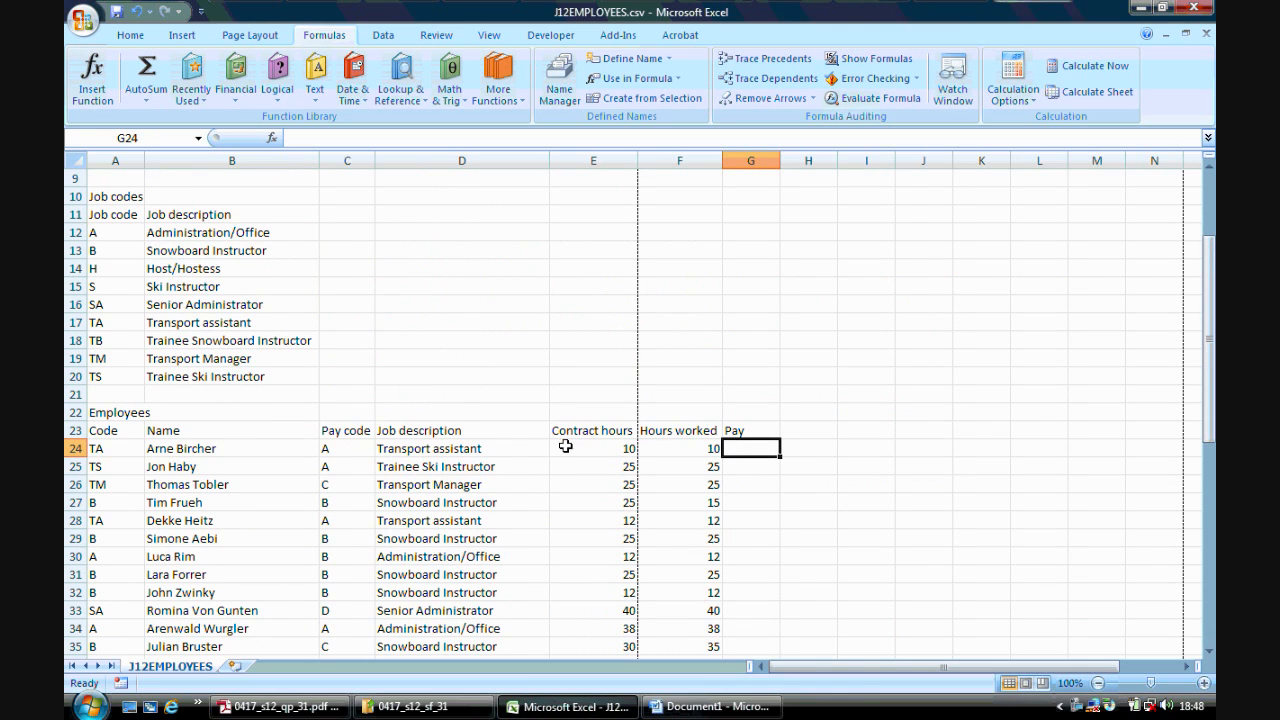
pyautogui.moveTo(1212, 373); pyautogui.dragTo(1210, 358)
pyautogui.moveTo(134, 267); pyautogui.dragTo(229, 320)
pyautogui.click(262, 274)
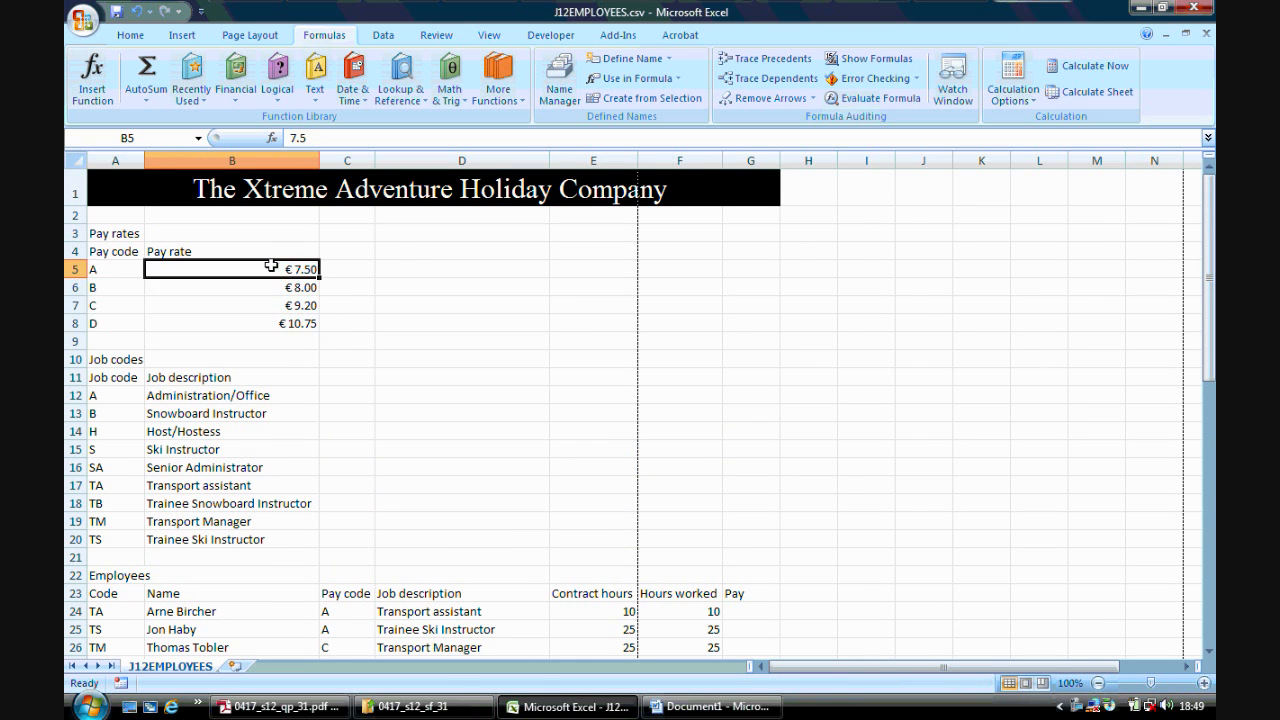
pyautogui.click(266, 287)
pyautogui.click(268, 306)
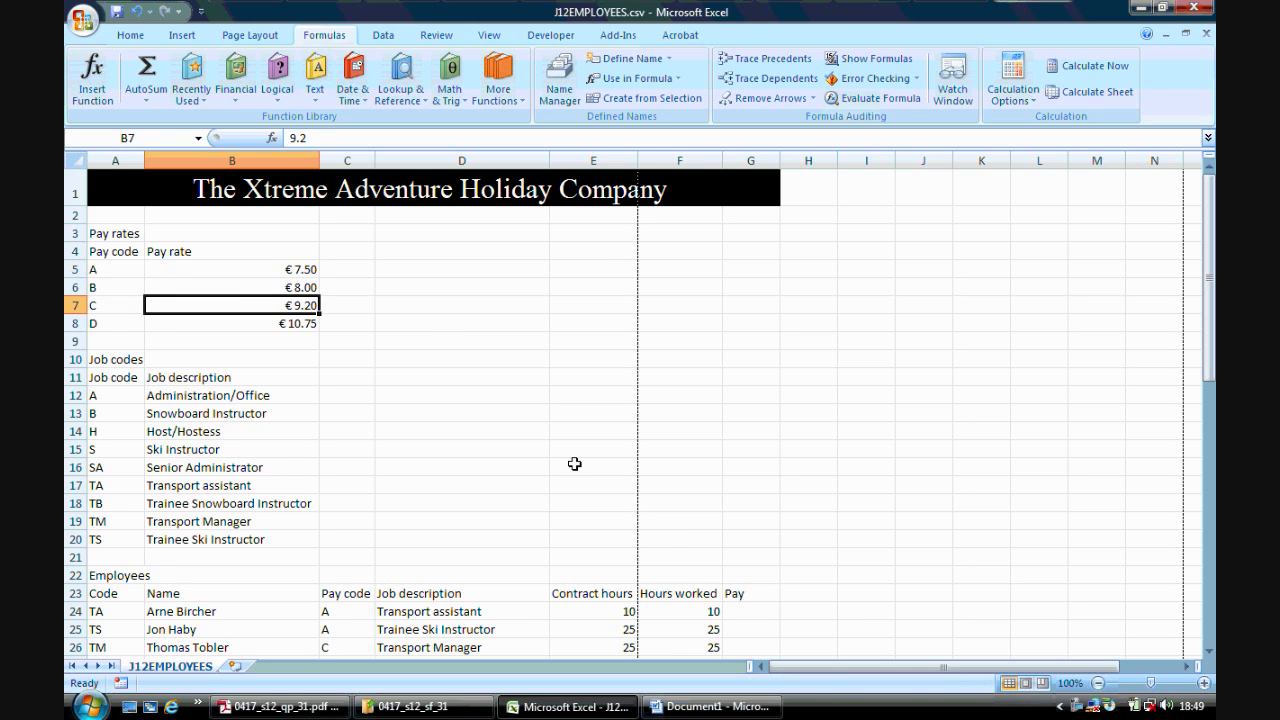
pyautogui.click(676, 612)
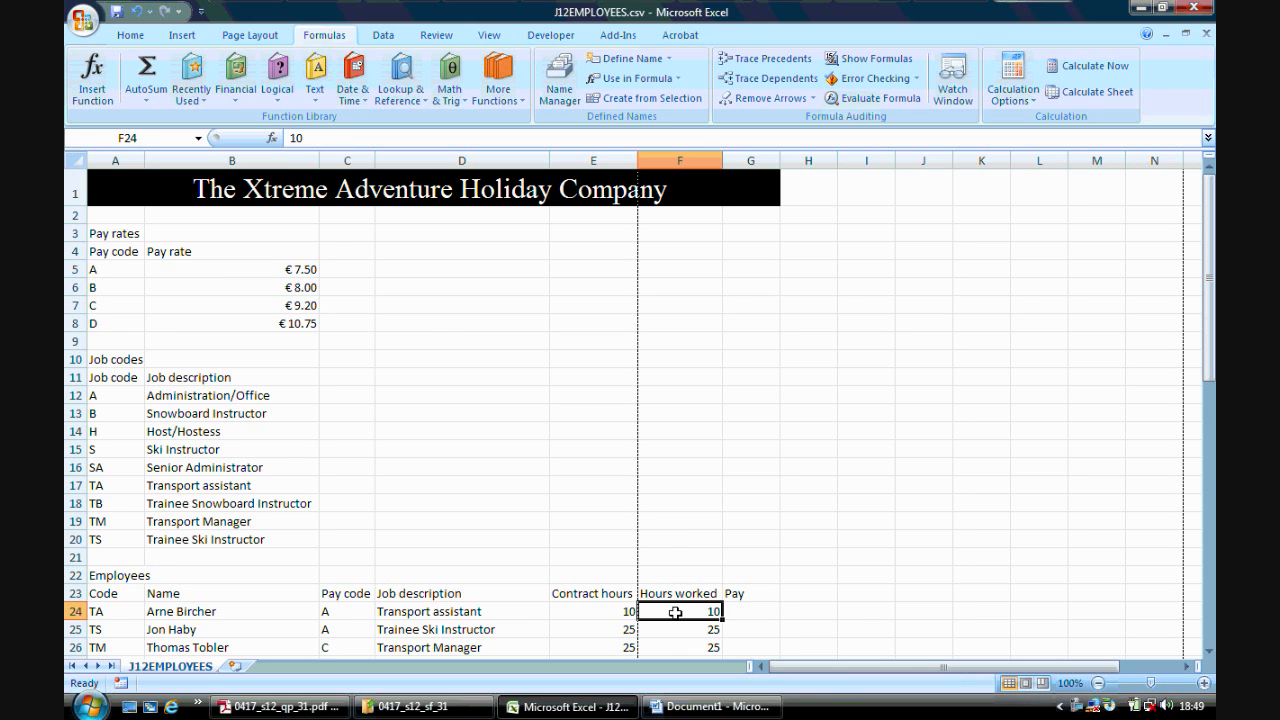
pyautogui.click(746, 612)
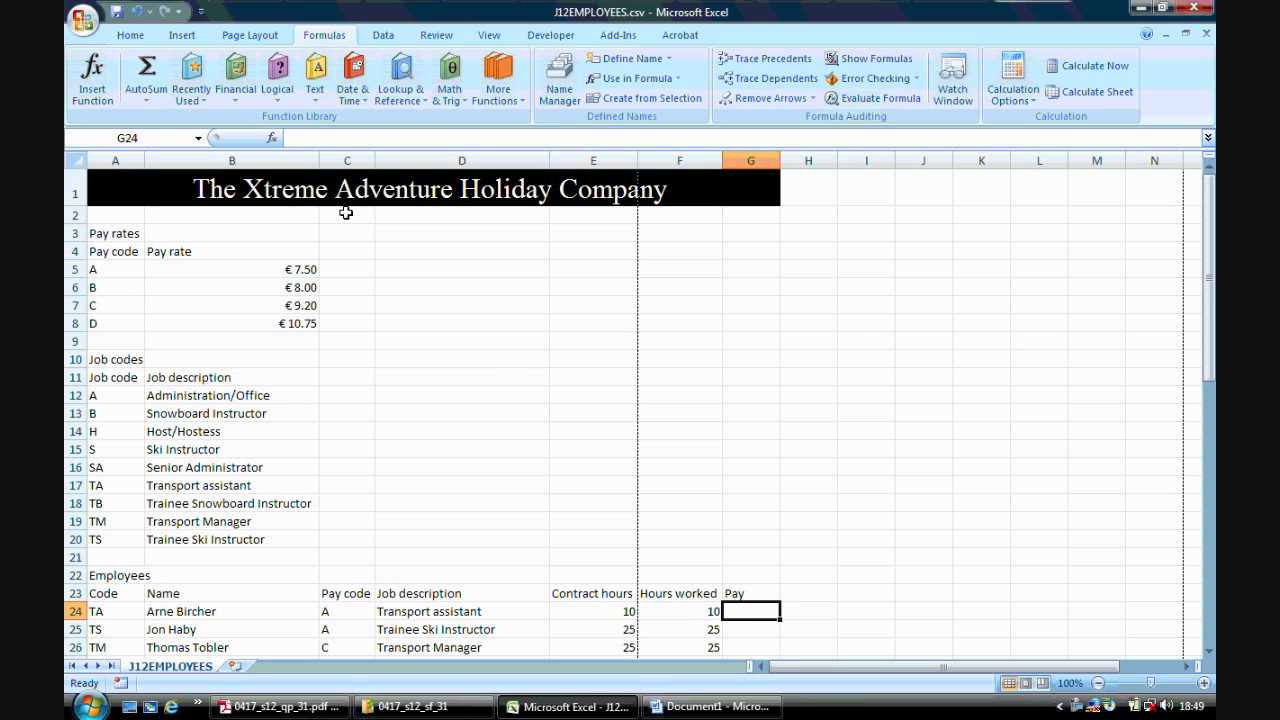
# - In G24, insert a VLOOKUP with lookup value C24, table array $A$5:$B$8, column index 2 and range lookup 0
pyautogui.click(273, 140)
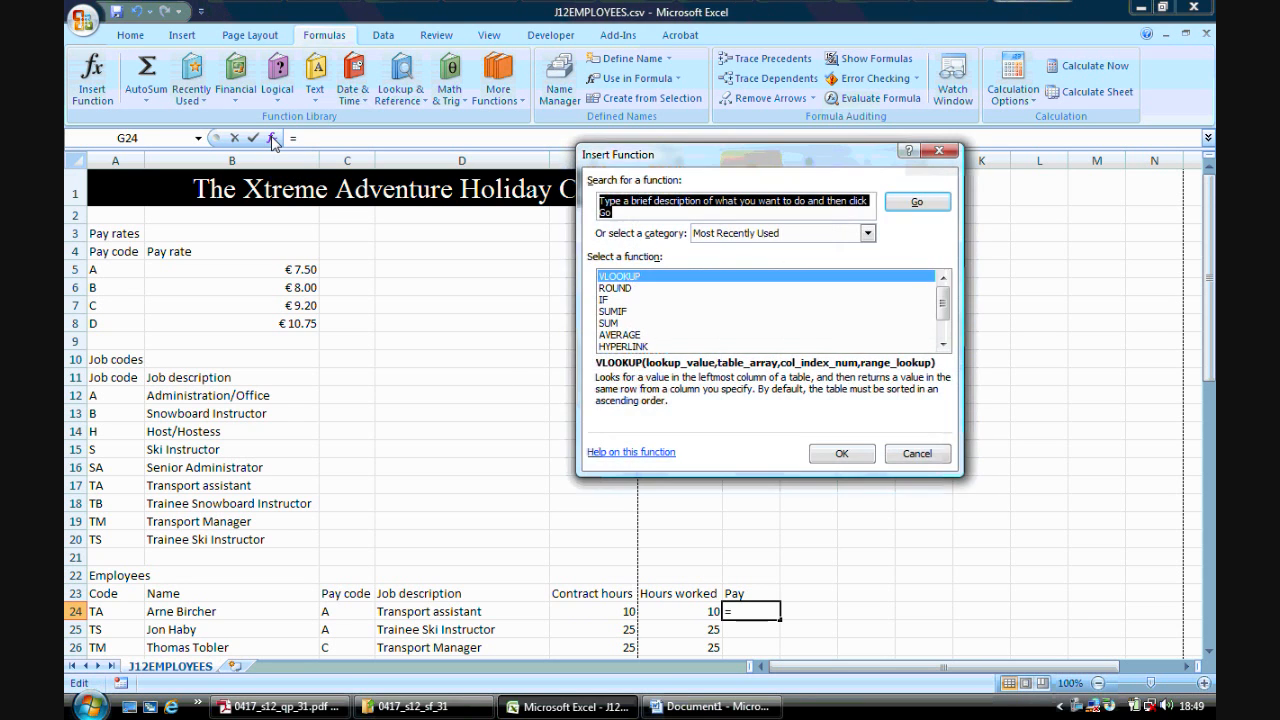
pyautogui.click(640, 278)
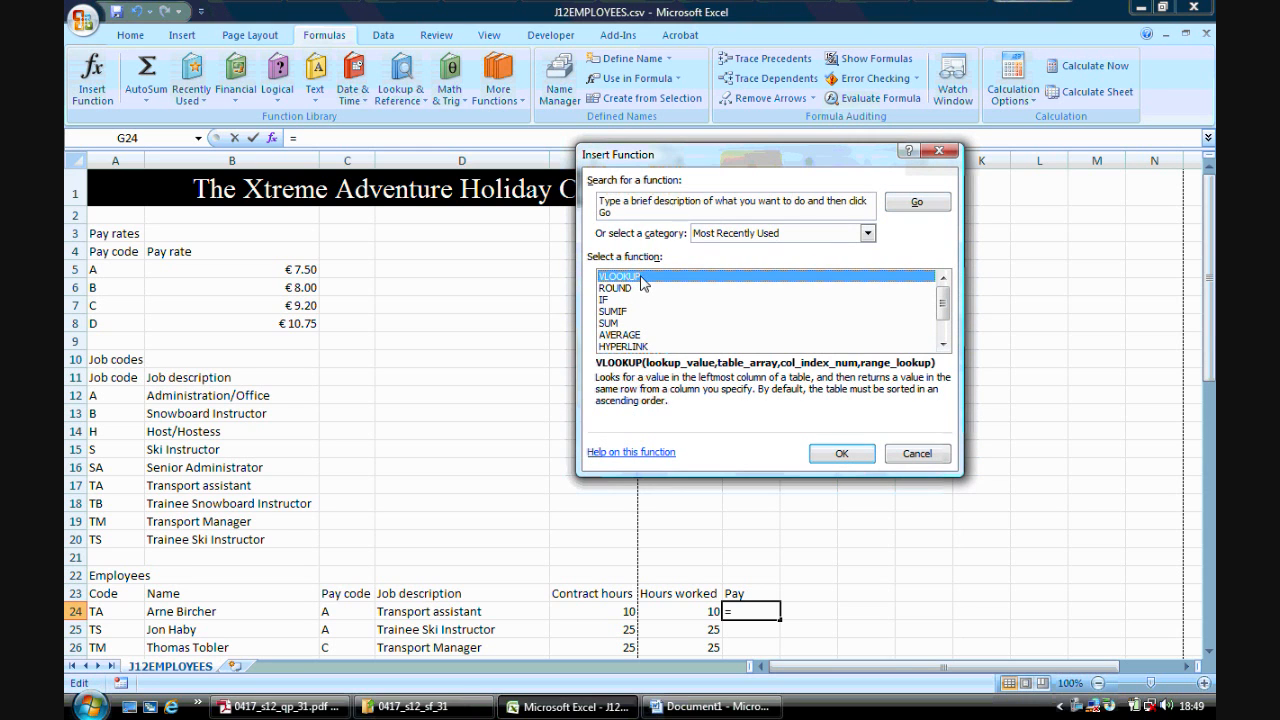
pyautogui.click(846, 456)
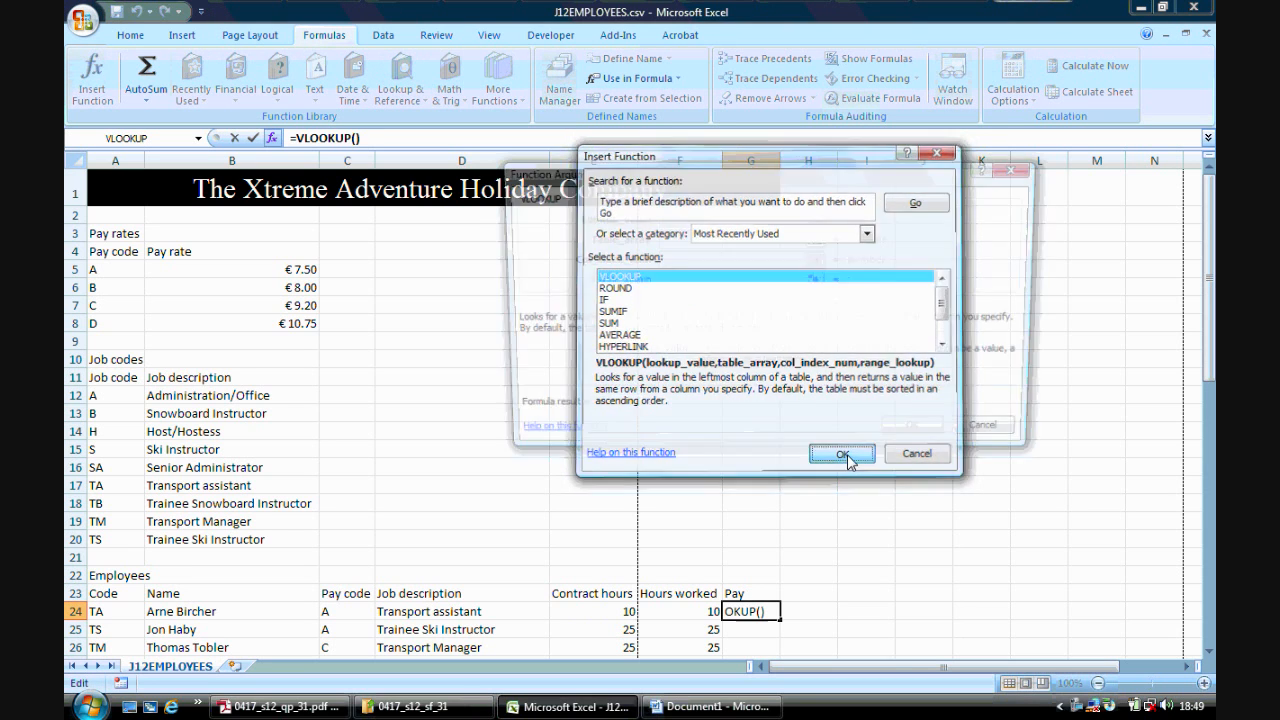
pyautogui.click(354, 610)
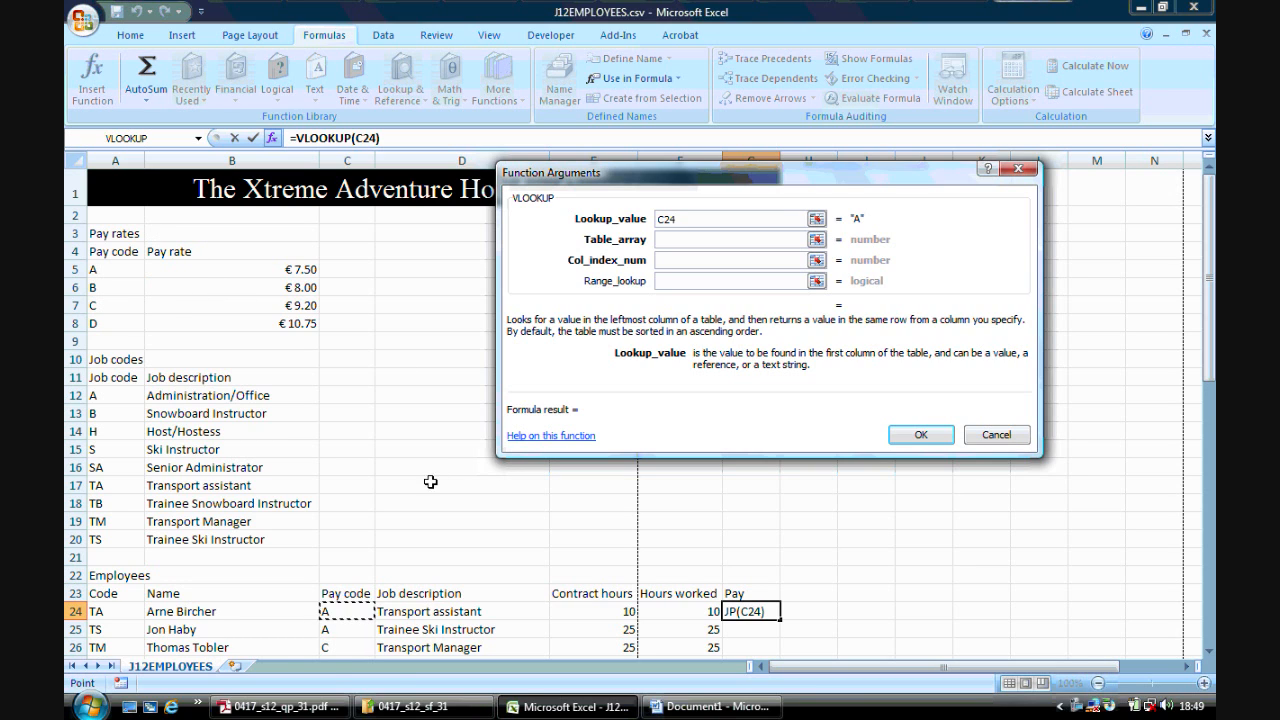
pyautogui.click(707, 239)
pyautogui.moveTo(132, 271)
pyautogui.mouseDown()
pyautogui.moveTo(214, 297)
pyautogui.moveTo(225, 321)
pyautogui.mouseUp()
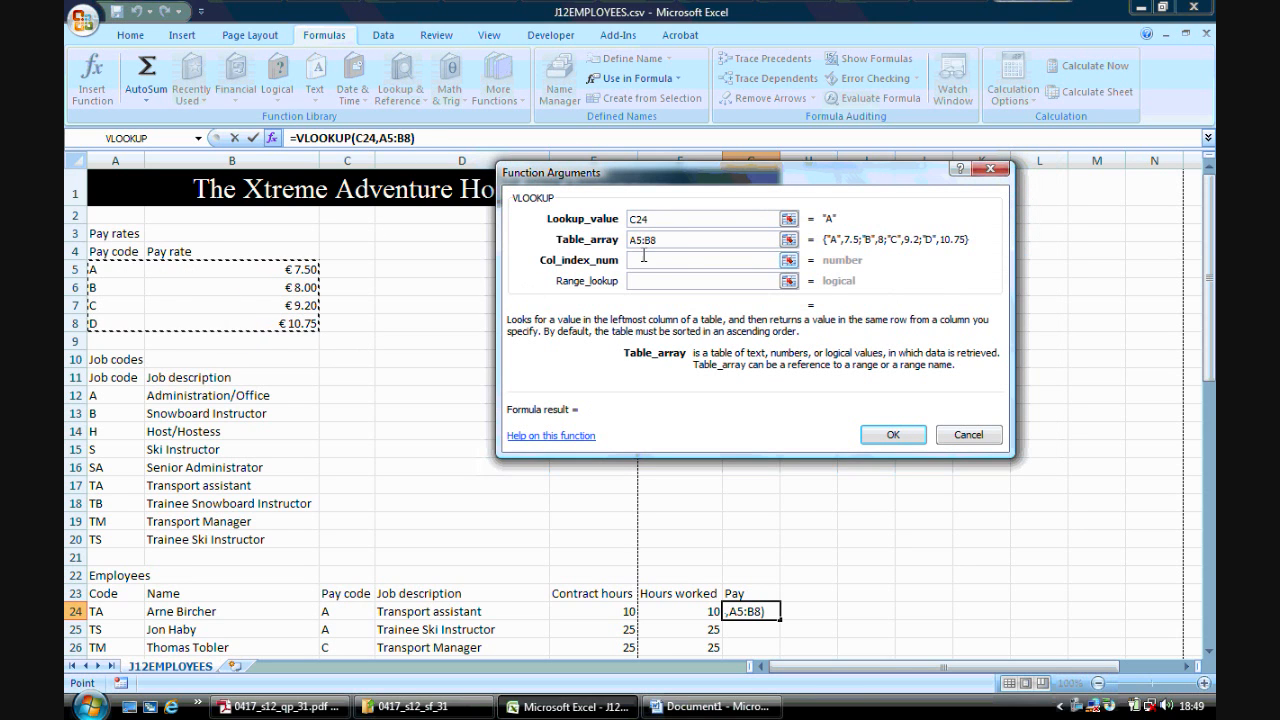
pyautogui.moveTo(662, 239); pyautogui.dragTo(623, 244)
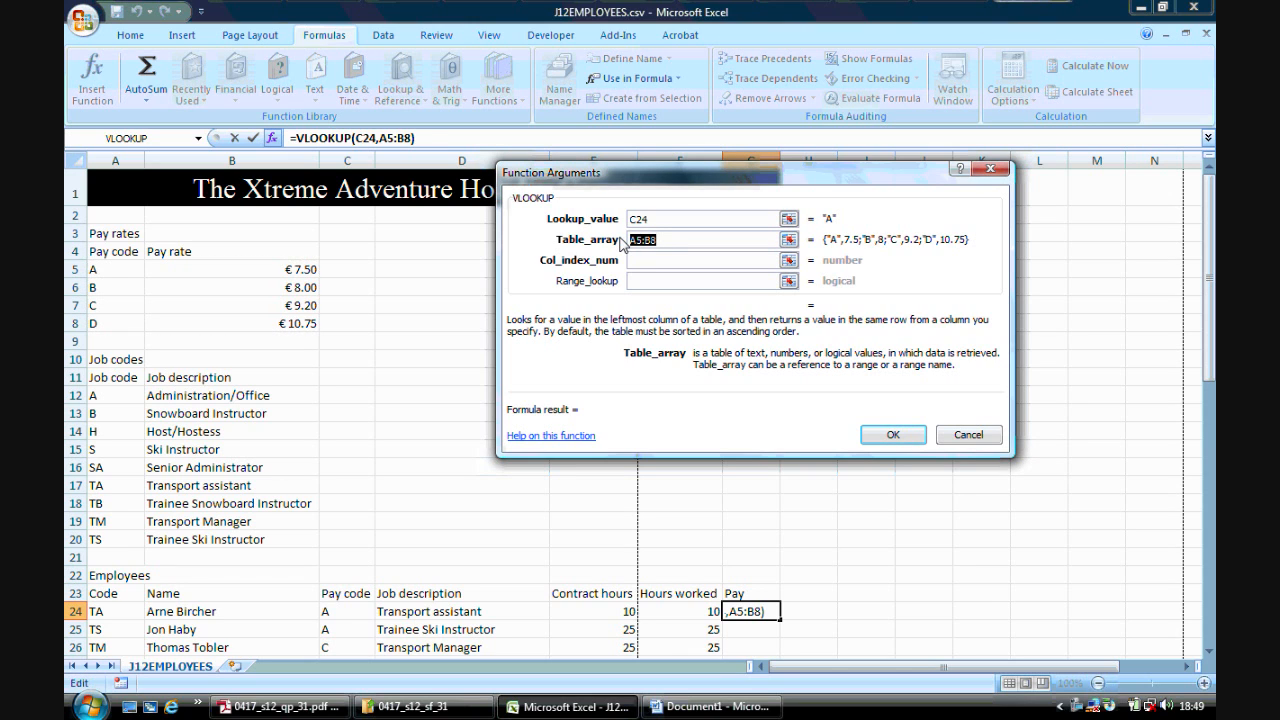
pyautogui.press('F4')
pyautogui.click(652, 262)
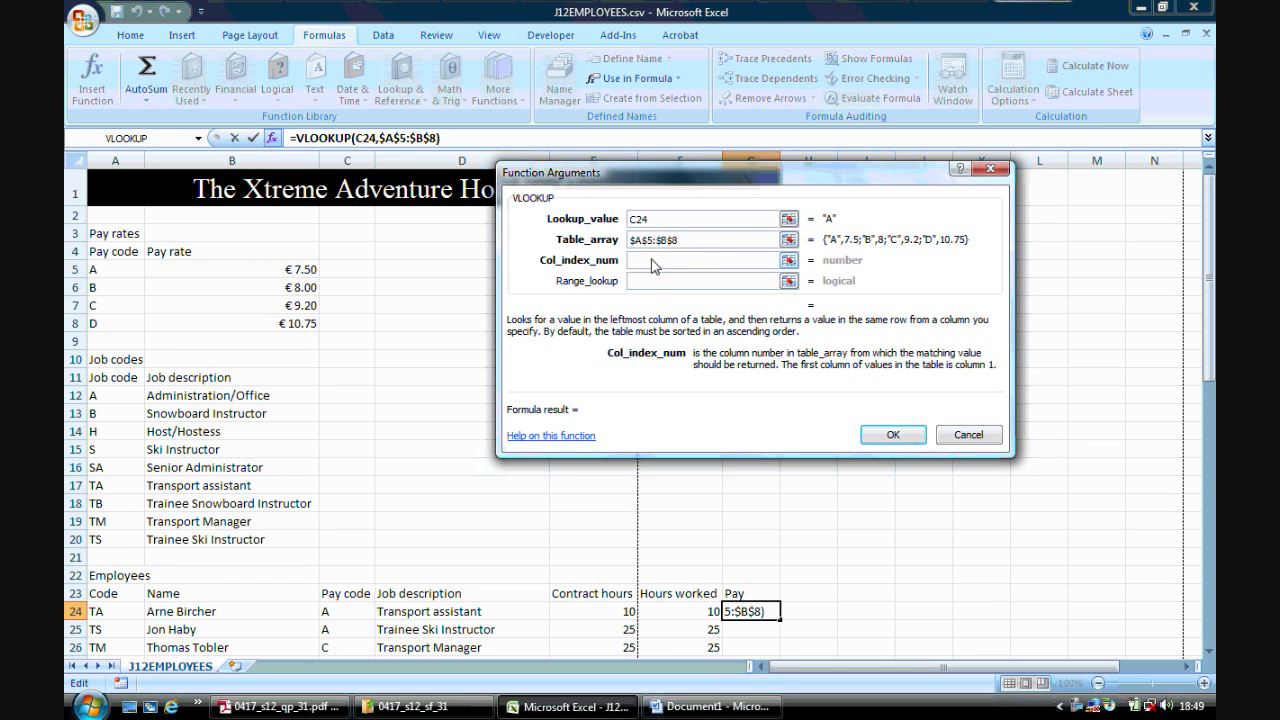
pyautogui.write('2')
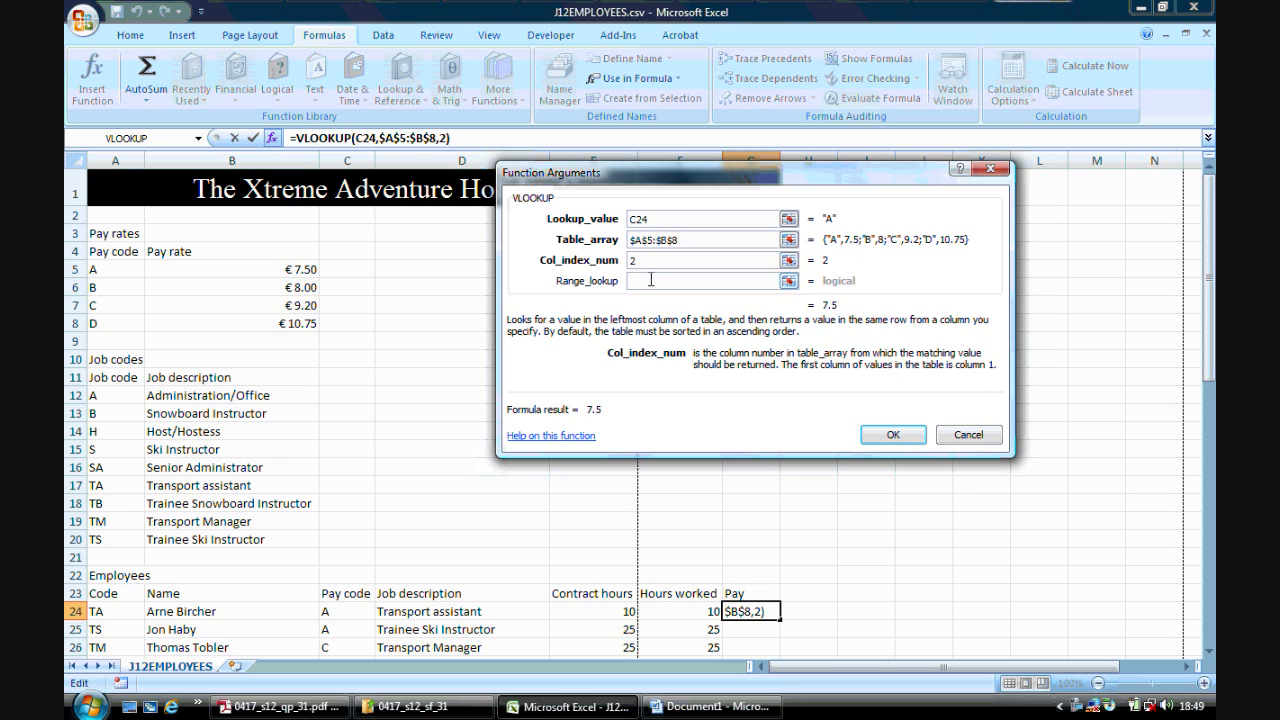
pyautogui.click(651, 280)
pyautogui.write('0')
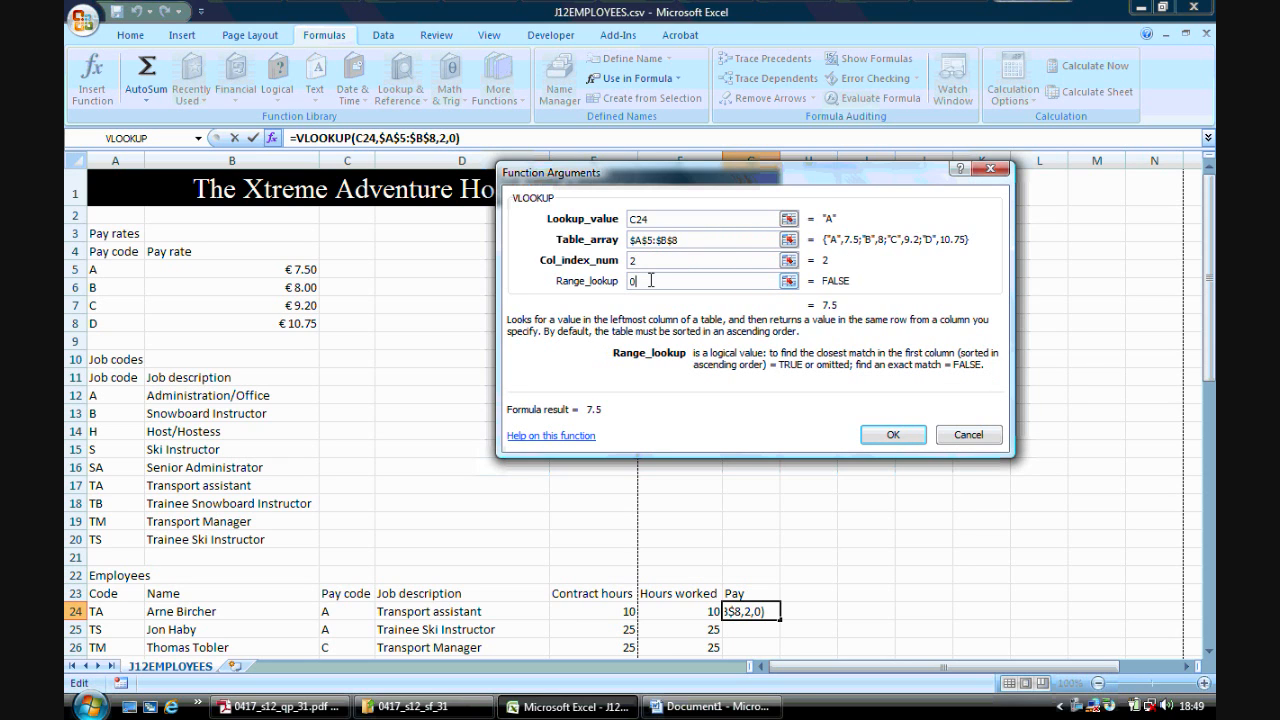
pyautogui.click(884, 435)
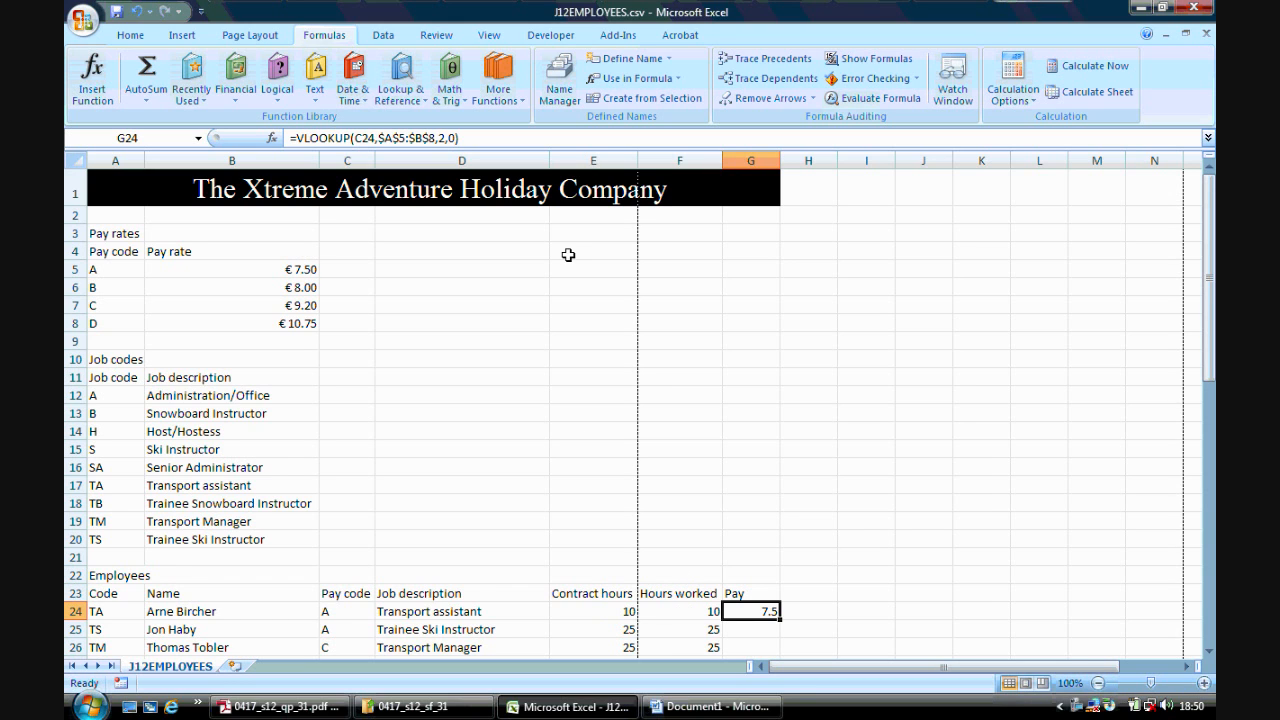
# - Extend the G24 formula to multiply the looked-up pay rate by F24
pyautogui.click(474, 138)
pyautogui.click(474, 138)
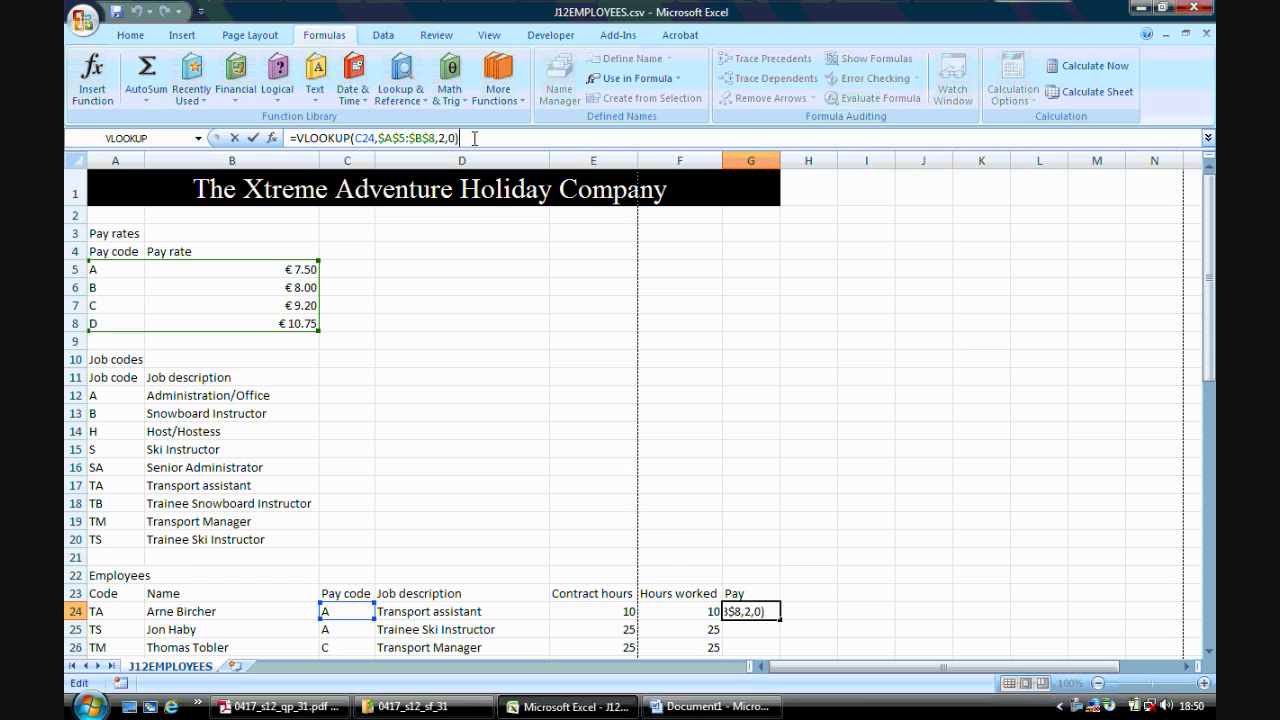
pyautogui.write('*')
pyautogui.click(675, 607)
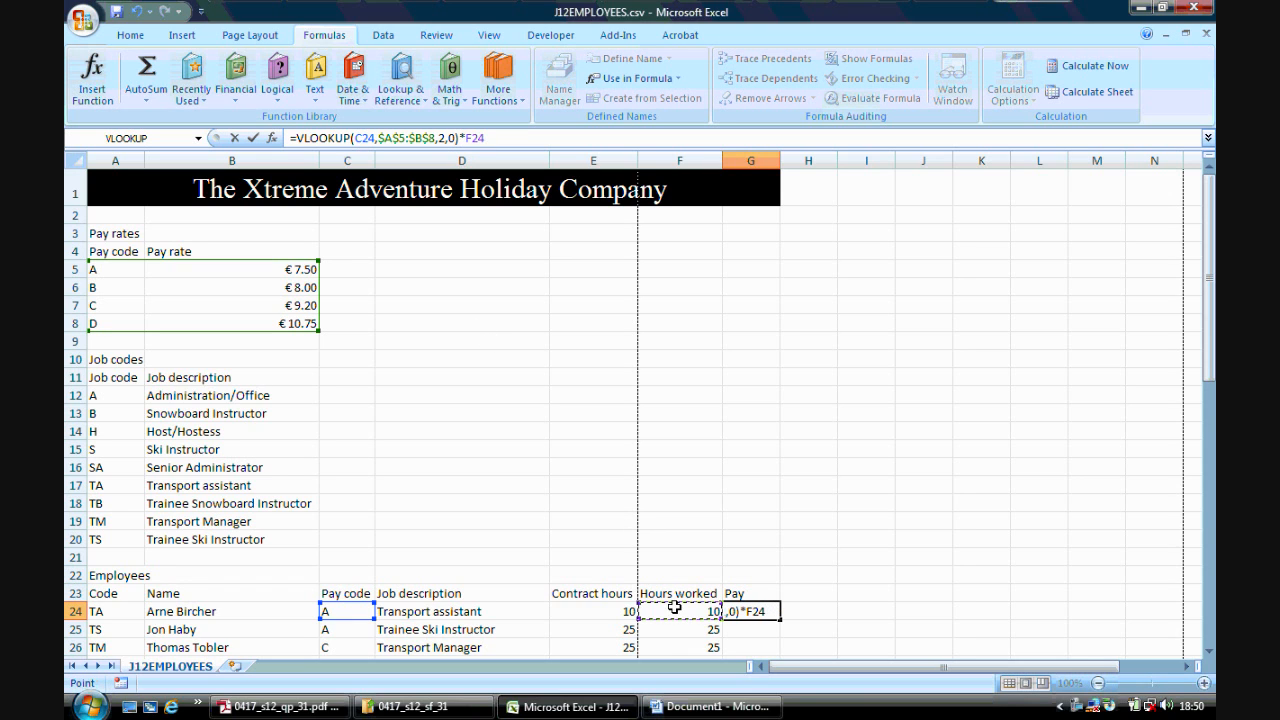
pyautogui.press('Return')
# - Copy the G24 pay formula down the Pay column to G60
pyautogui.click(767, 611)
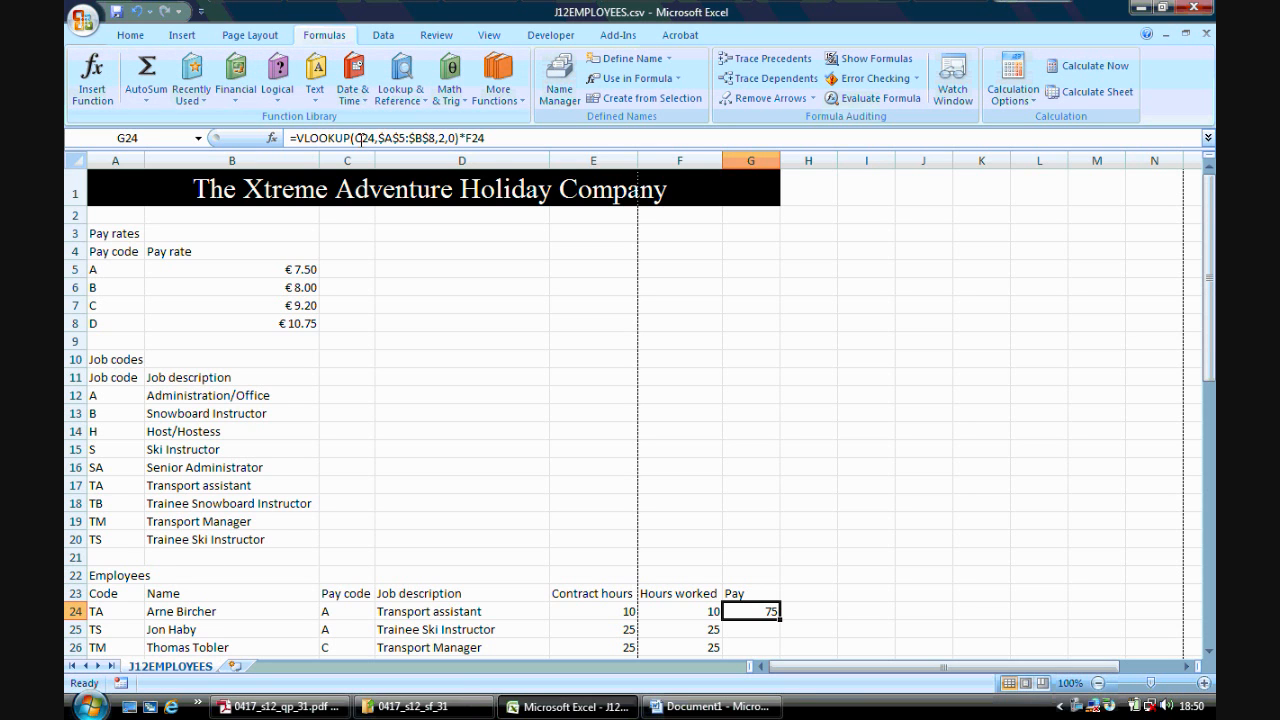
pyautogui.moveTo(1214, 321); pyautogui.dragTo(1214, 383)
pyautogui.moveTo(778, 457); pyautogui.dragTo(736, 231)
pyautogui.click(923, 557)
# - Format the pay cells G24:G60 as currency with the Euro (€ 123) symbol and 2 decimal places
pyautogui.rightClick(745, 235)
pyautogui.click(808, 462)
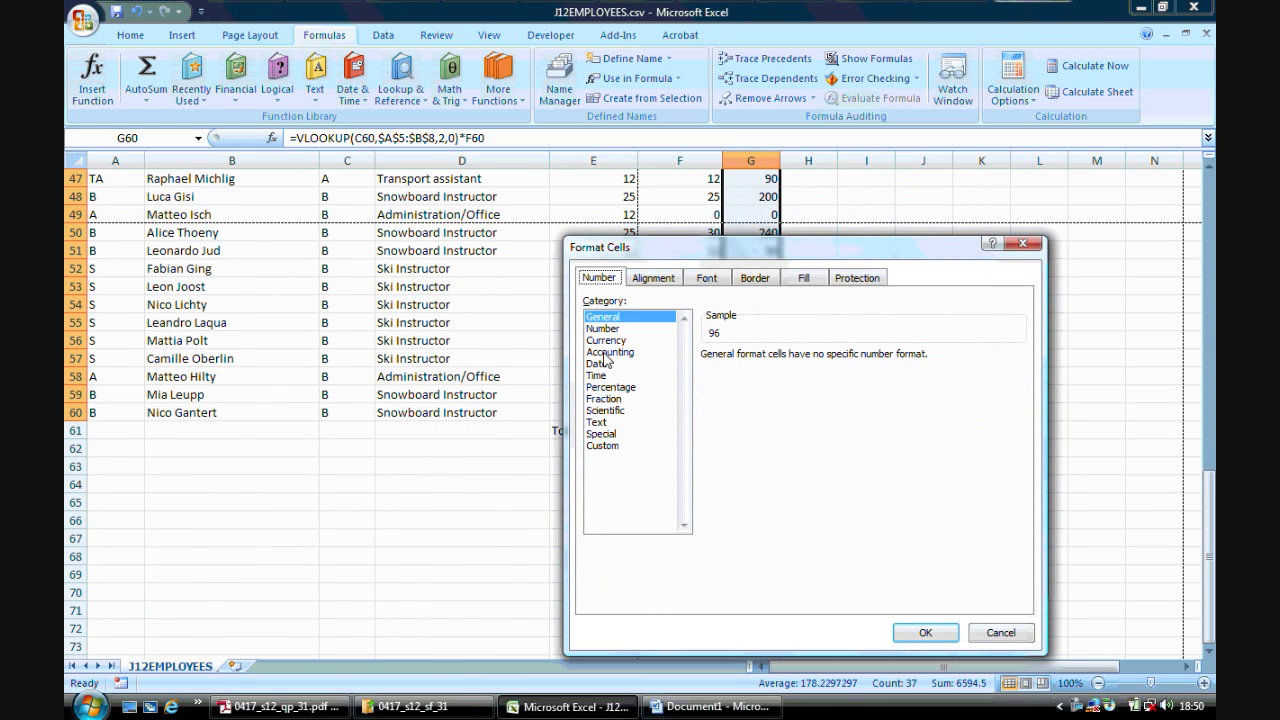
pyautogui.click(608, 340)
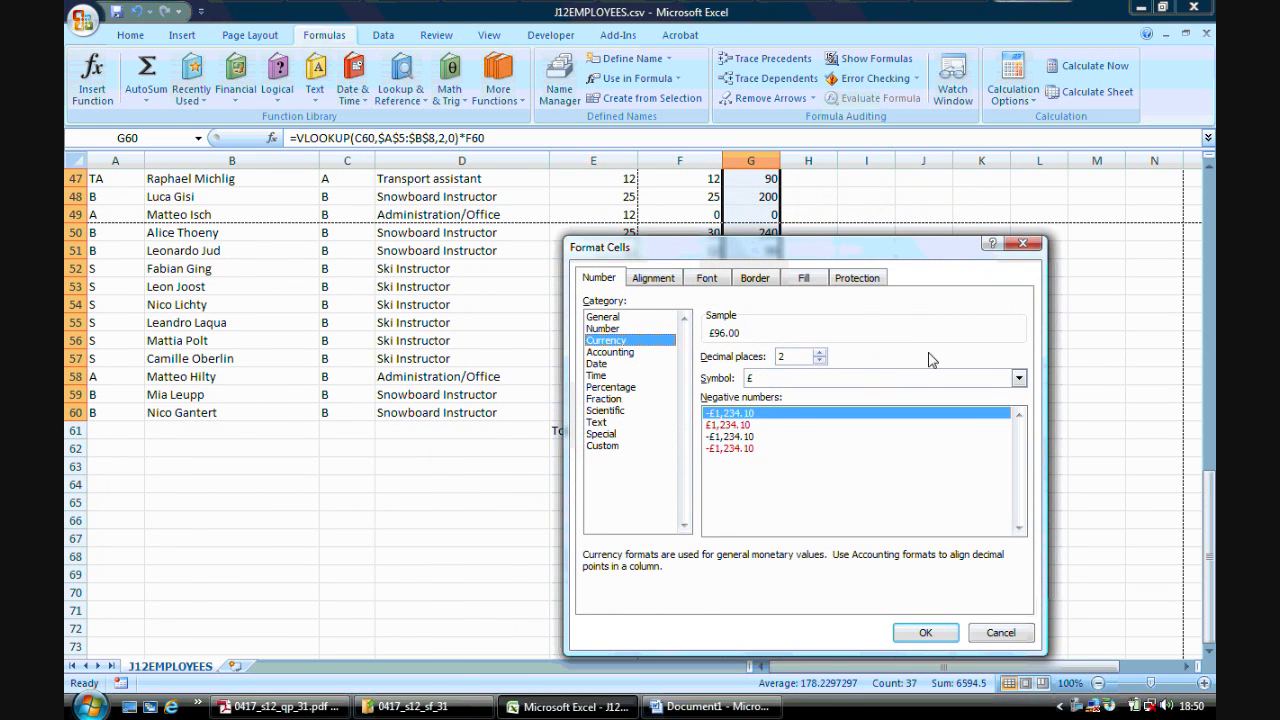
pyautogui.click(1018, 378)
pyautogui.click(1020, 450)
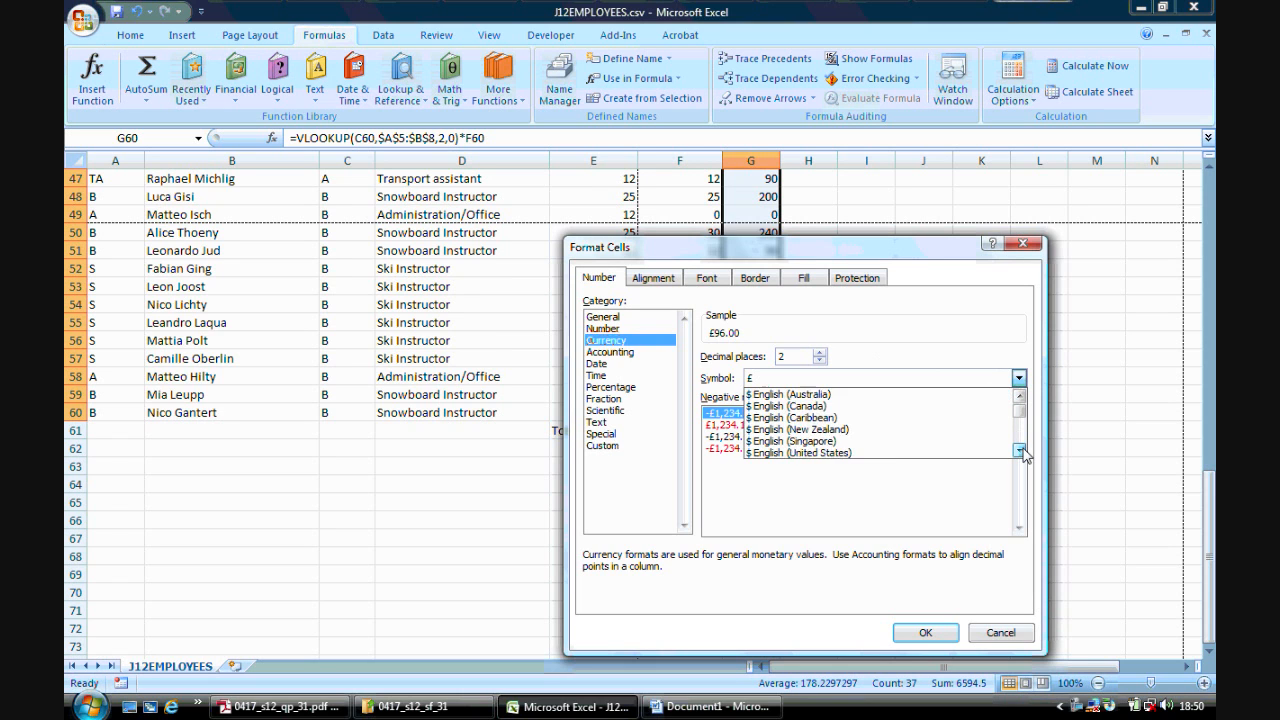
pyautogui.click(1020, 450)
pyautogui.moveTo(1020, 450); pyautogui.dragTo(1020, 450)
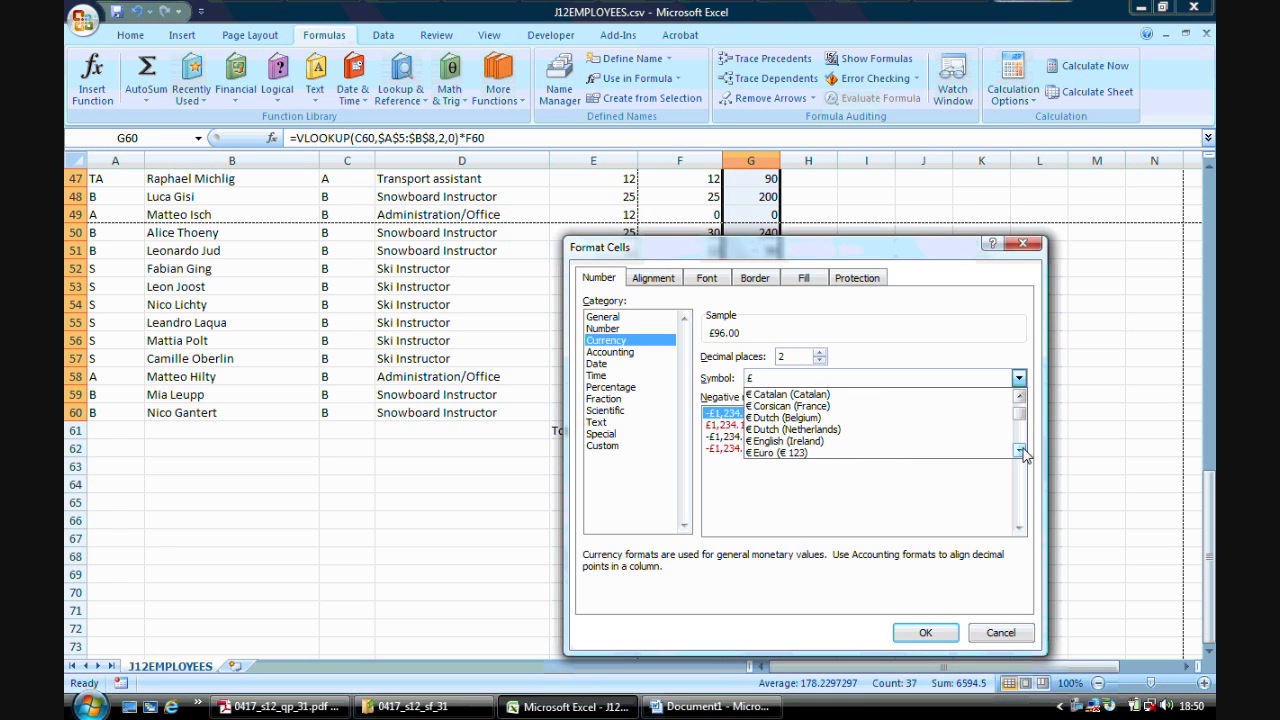
pyautogui.click(760, 455)
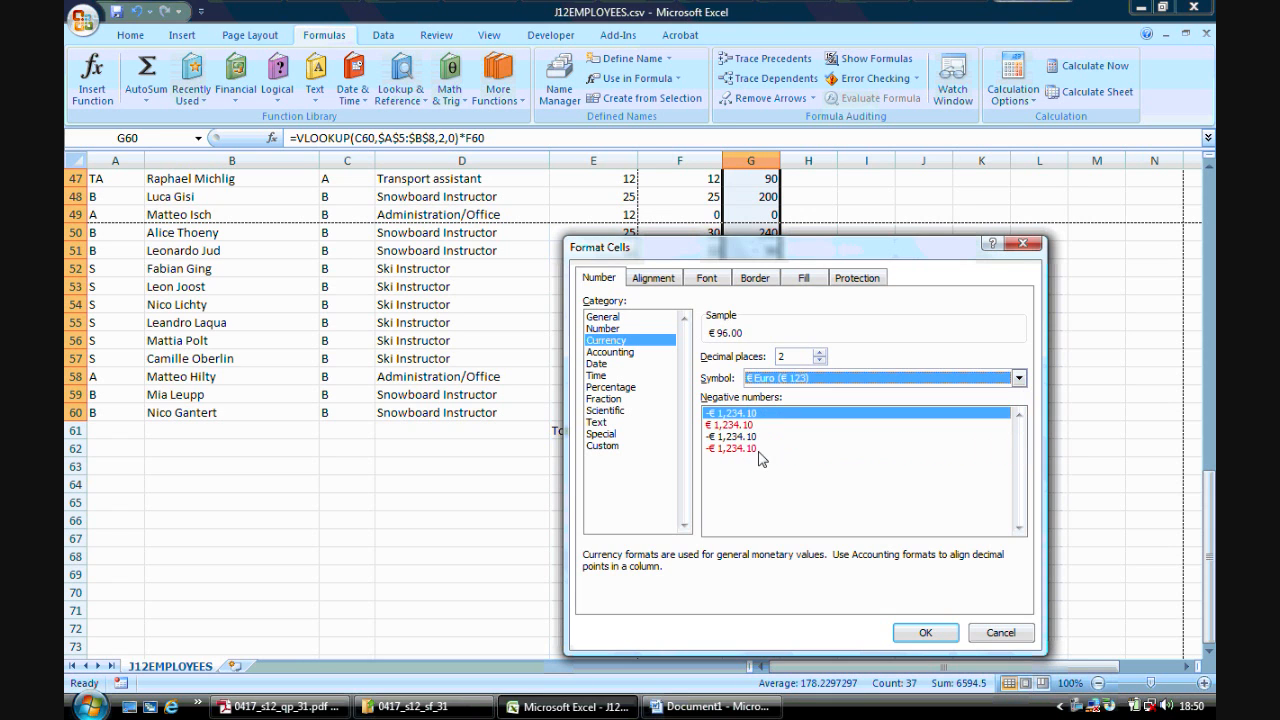
pyautogui.click(925, 633)
# - Check task 53 in the question paper against the spreadsheet
pyautogui.moveTo(1209, 560); pyautogui.dragTo(1190, 284)
pyautogui.click(280, 706)
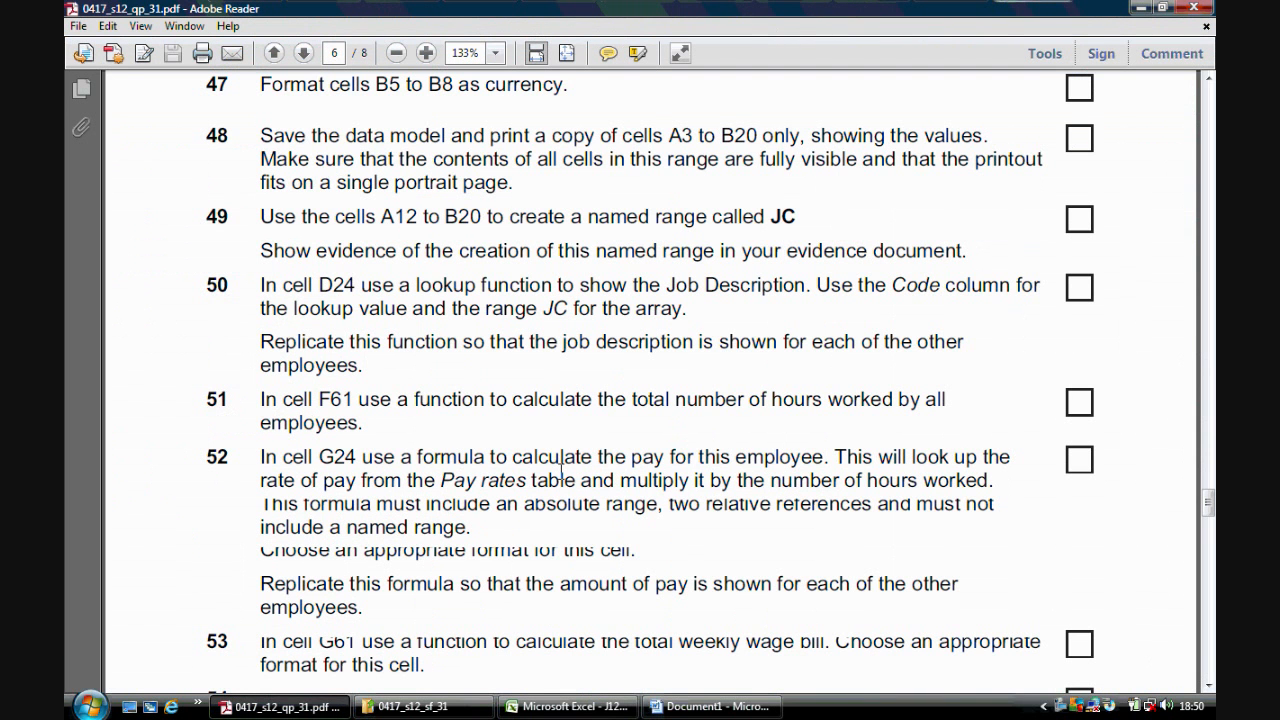
pyautogui.moveTo(1209, 502); pyautogui.dragTo(1209, 516)
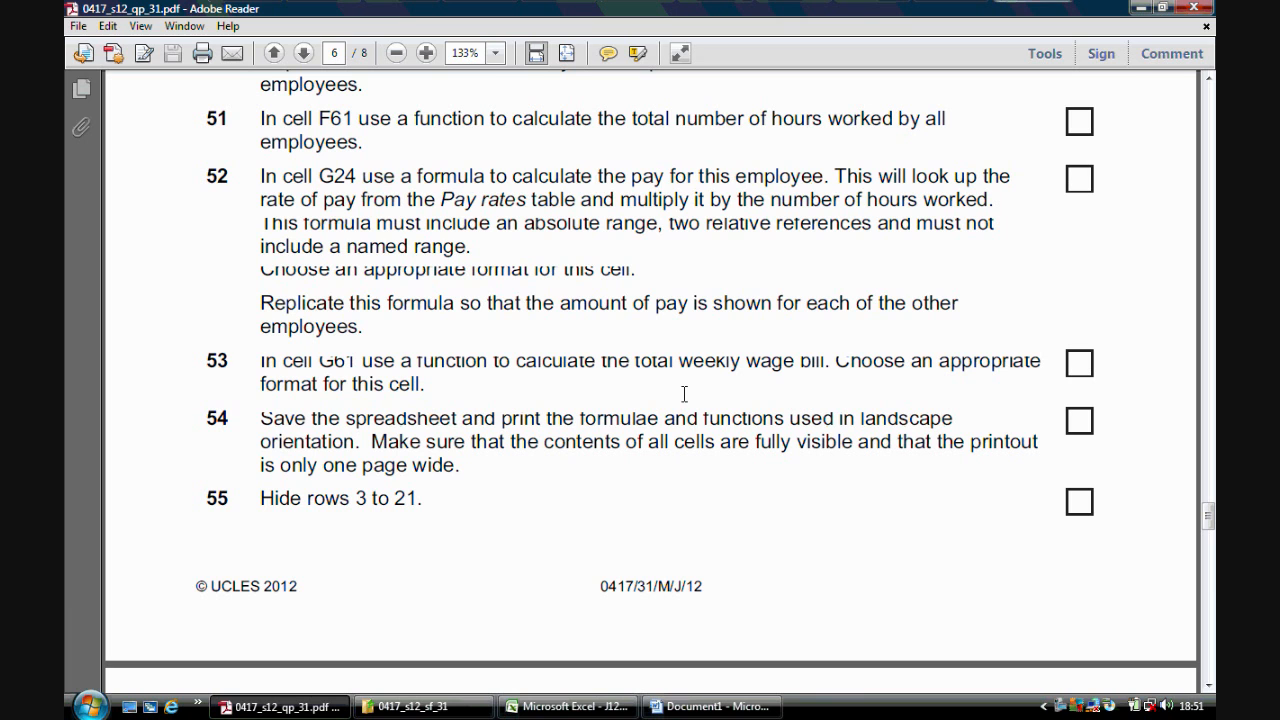
pyautogui.click(567, 706)
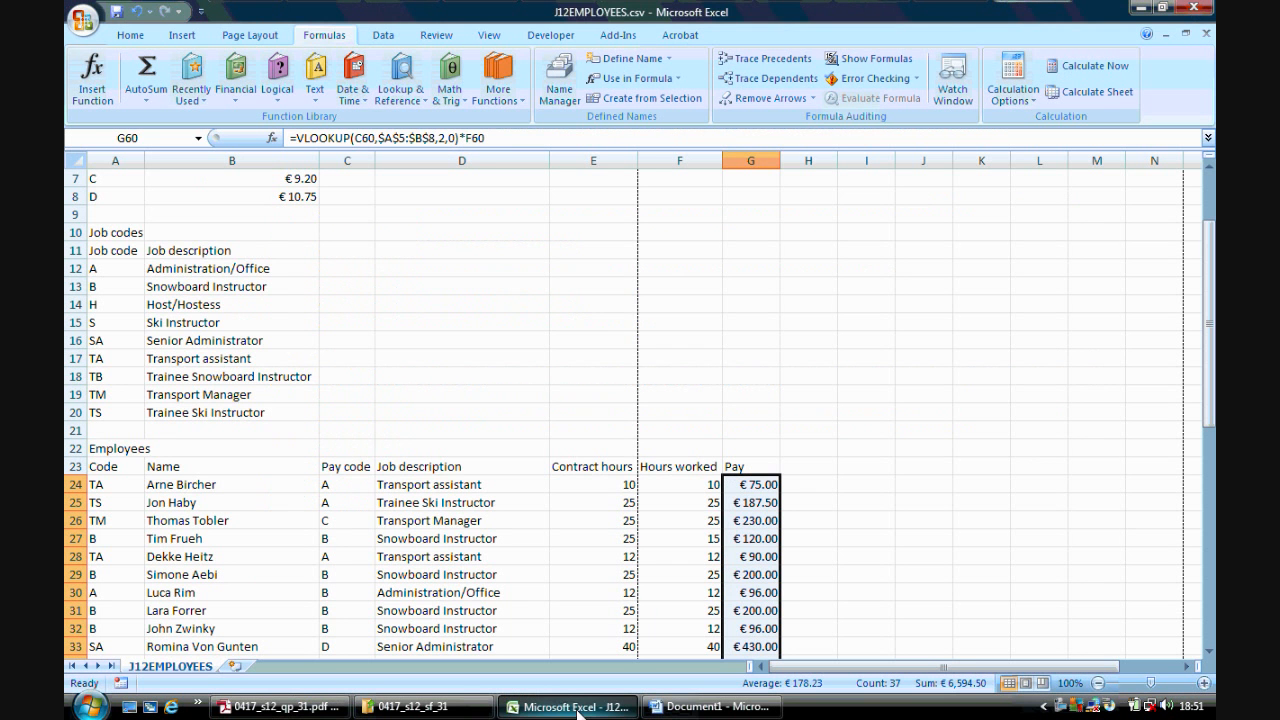
# - Enter a SUM function in G61 totalling the pay range G24:G60 as the weekly wage bill
pyautogui.moveTo(1210, 327); pyautogui.dragTo(1210, 597)
pyautogui.click(751, 645)
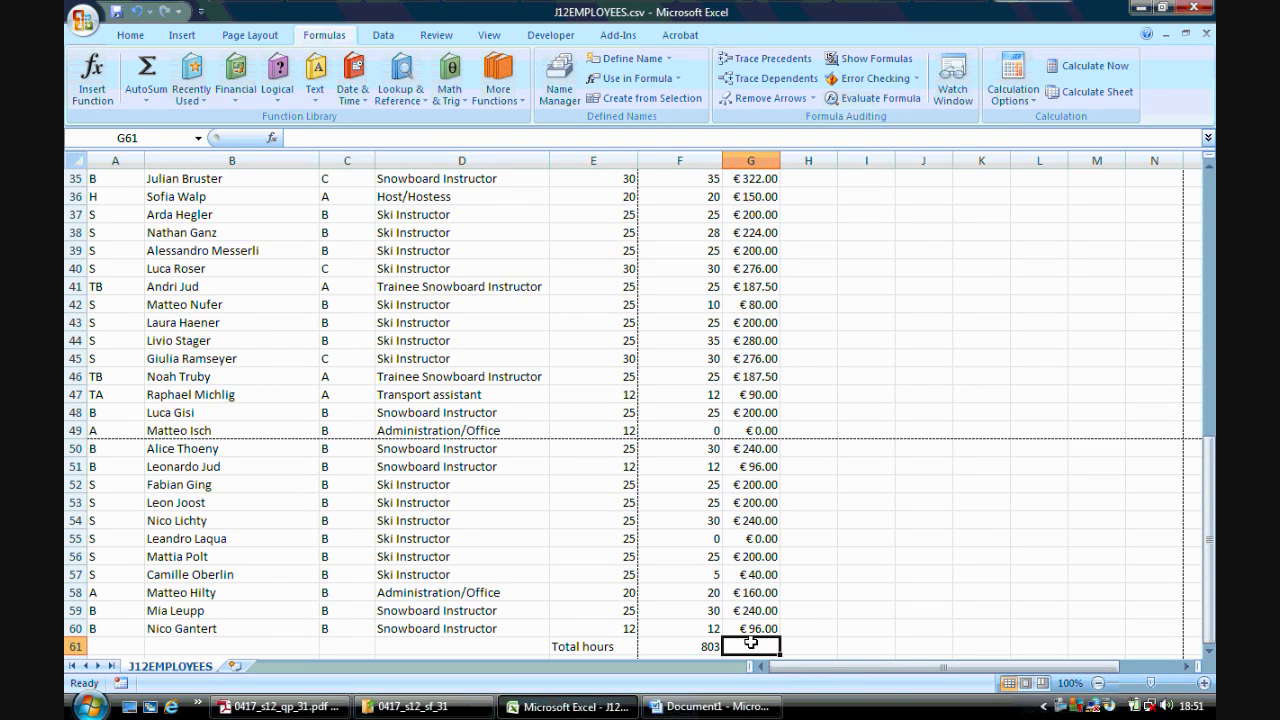
pyautogui.write('=s')
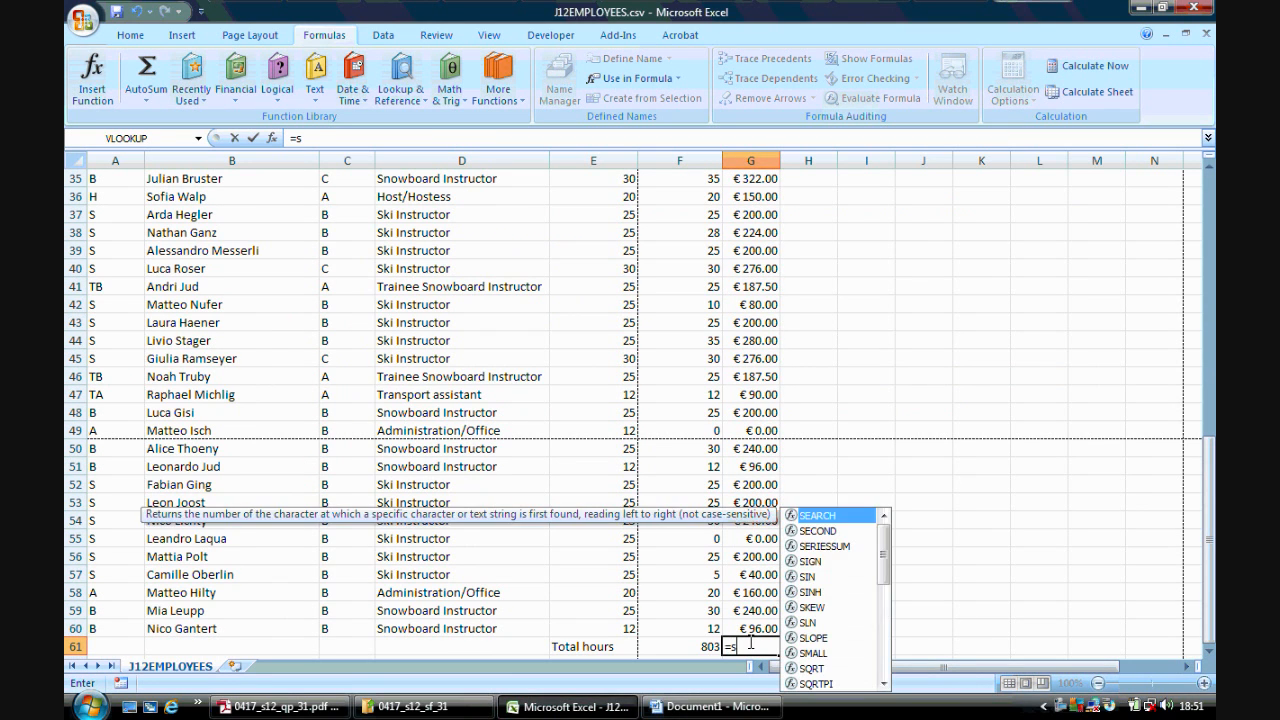
pyautogui.write('um(')
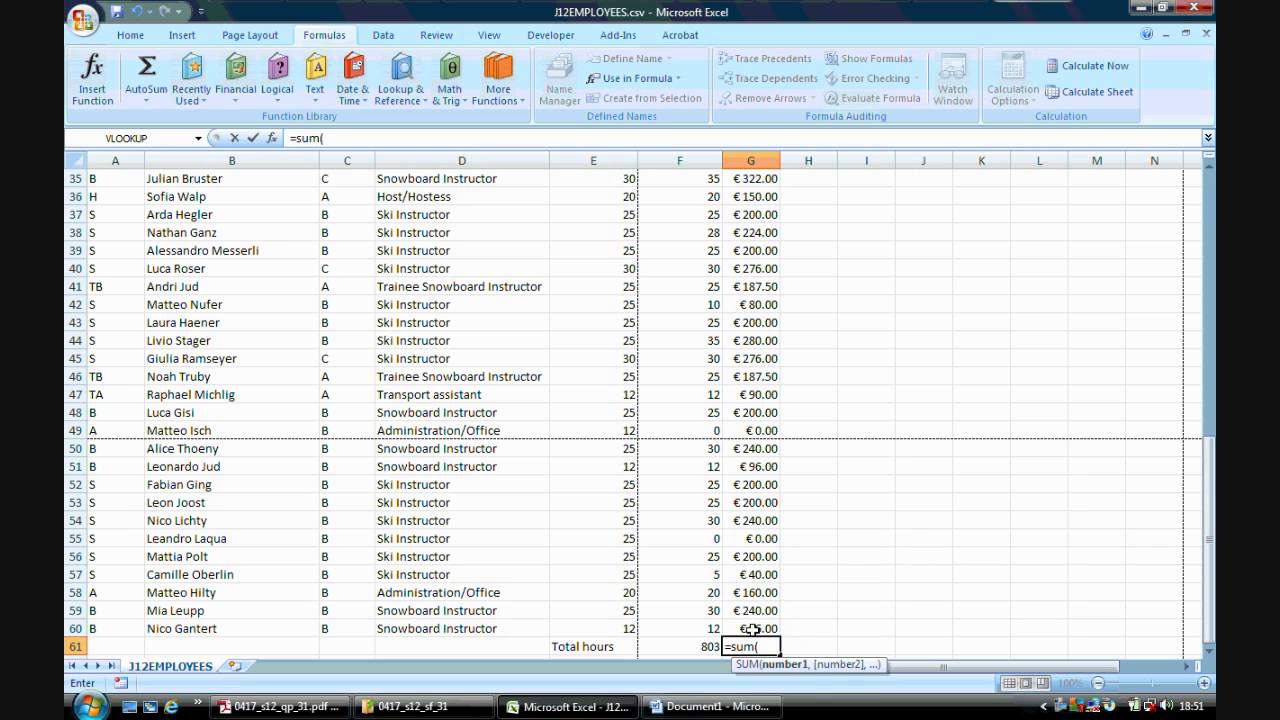
pyautogui.moveTo(751, 628); pyautogui.dragTo(765, 245)
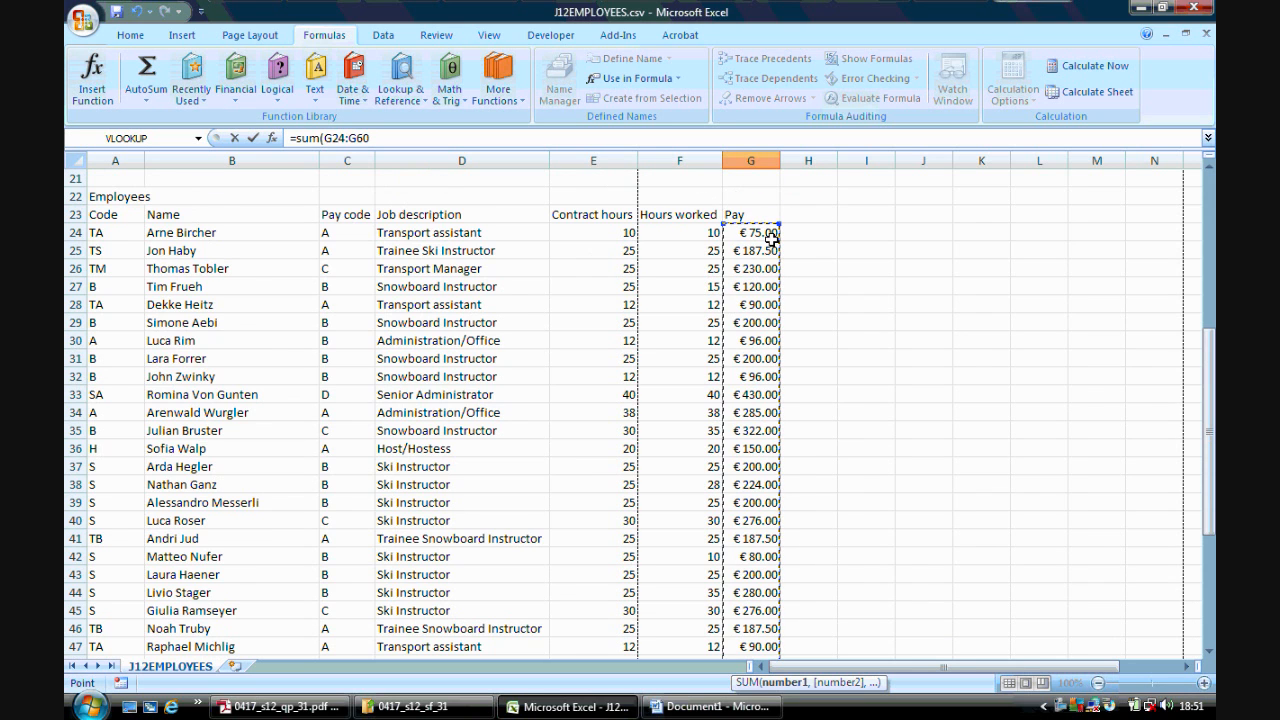
pyautogui.press('Return')
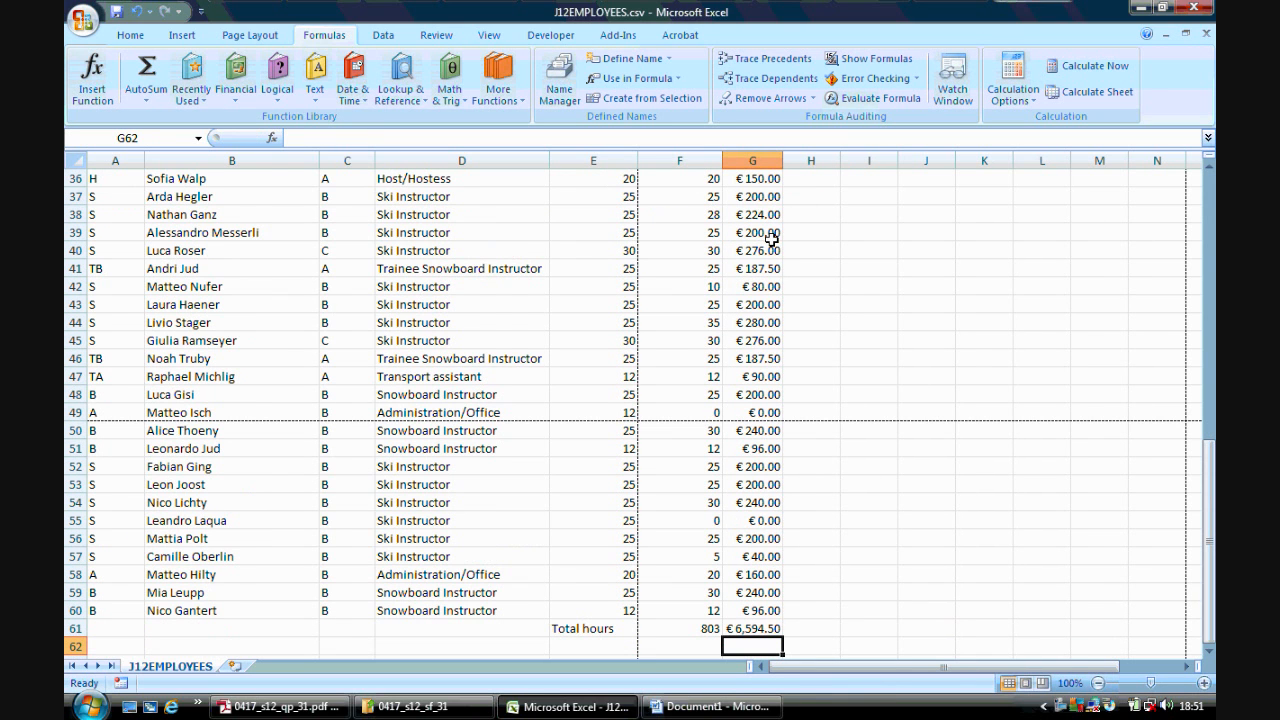
# - Check the G61 formula and read task 54 in the question paper
pyautogui.click(754, 628)
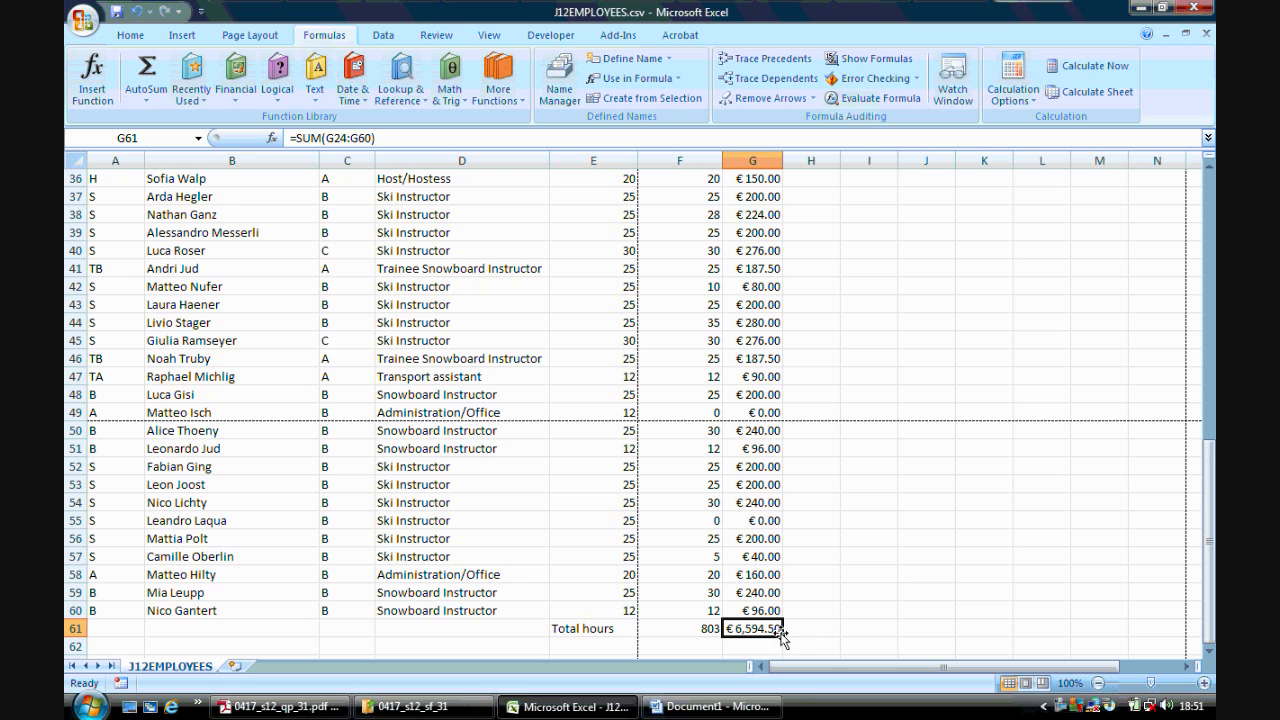
pyautogui.click(280, 707)
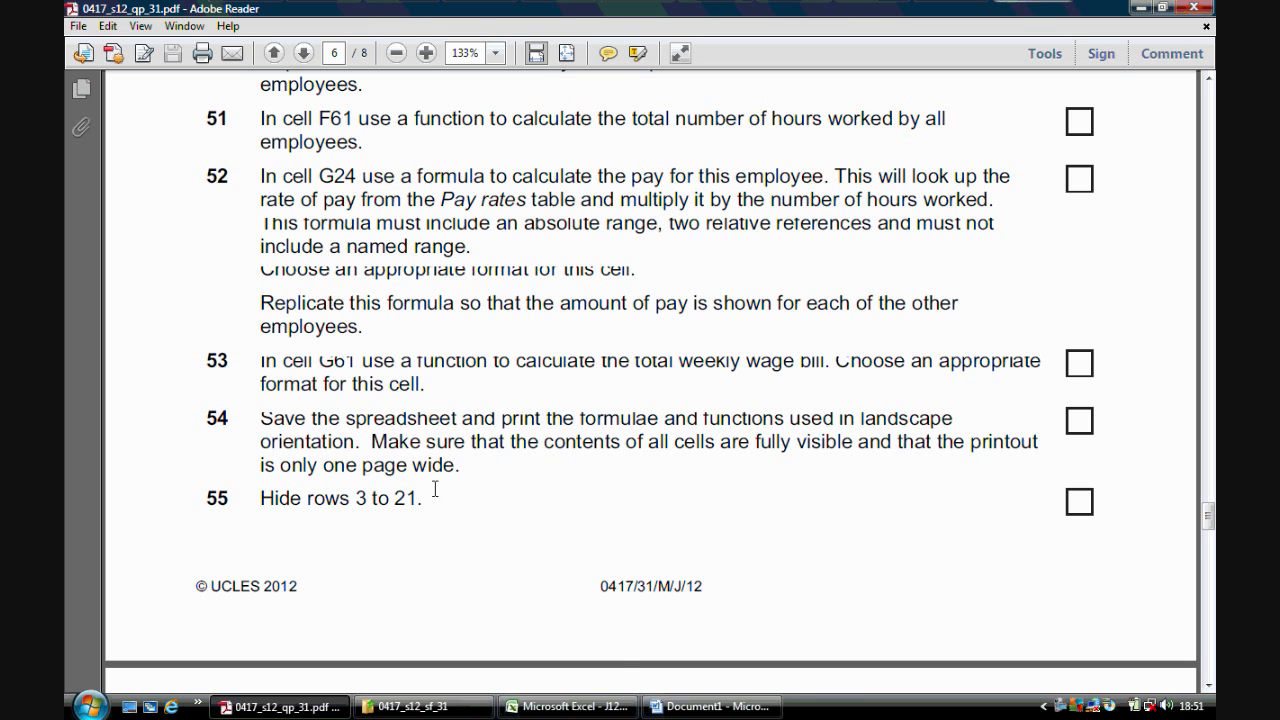
pyautogui.click(567, 706)
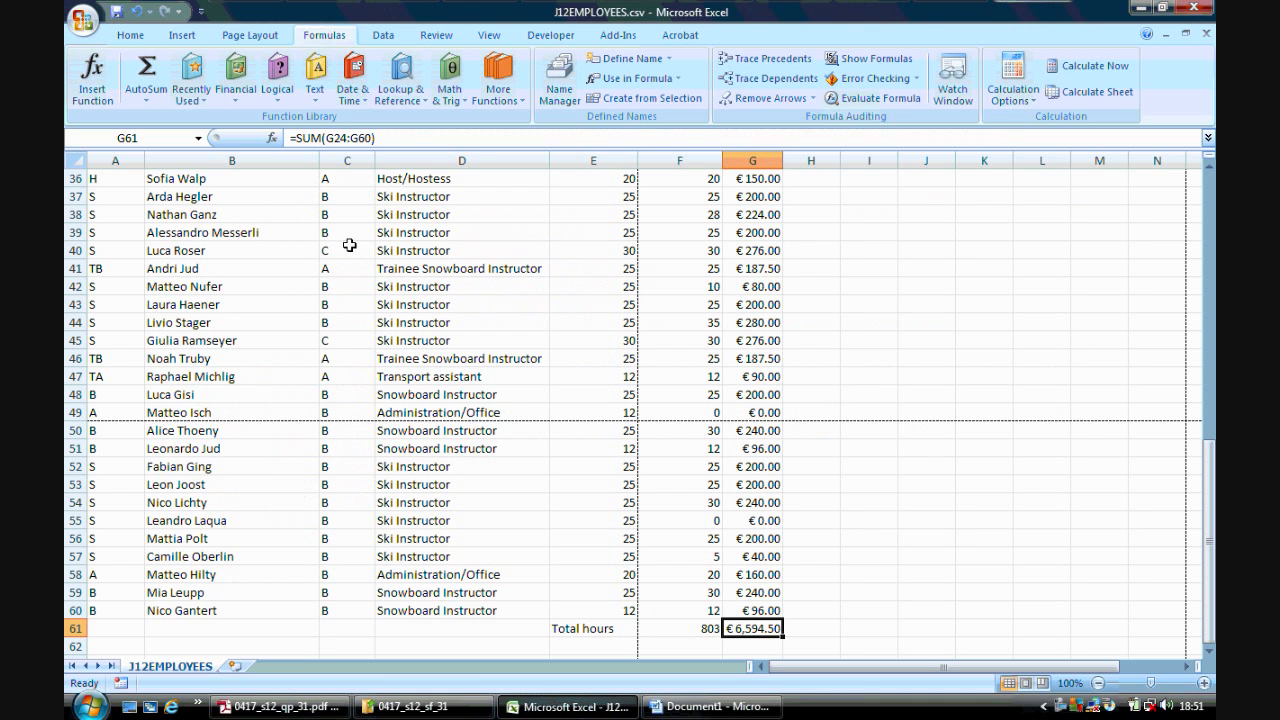
# - Save the spreadsheet as an Excel Workbook named J12EMPLOYEES.xlsx
pyautogui.click(84, 19)
pyautogui.moveTo(128, 181)
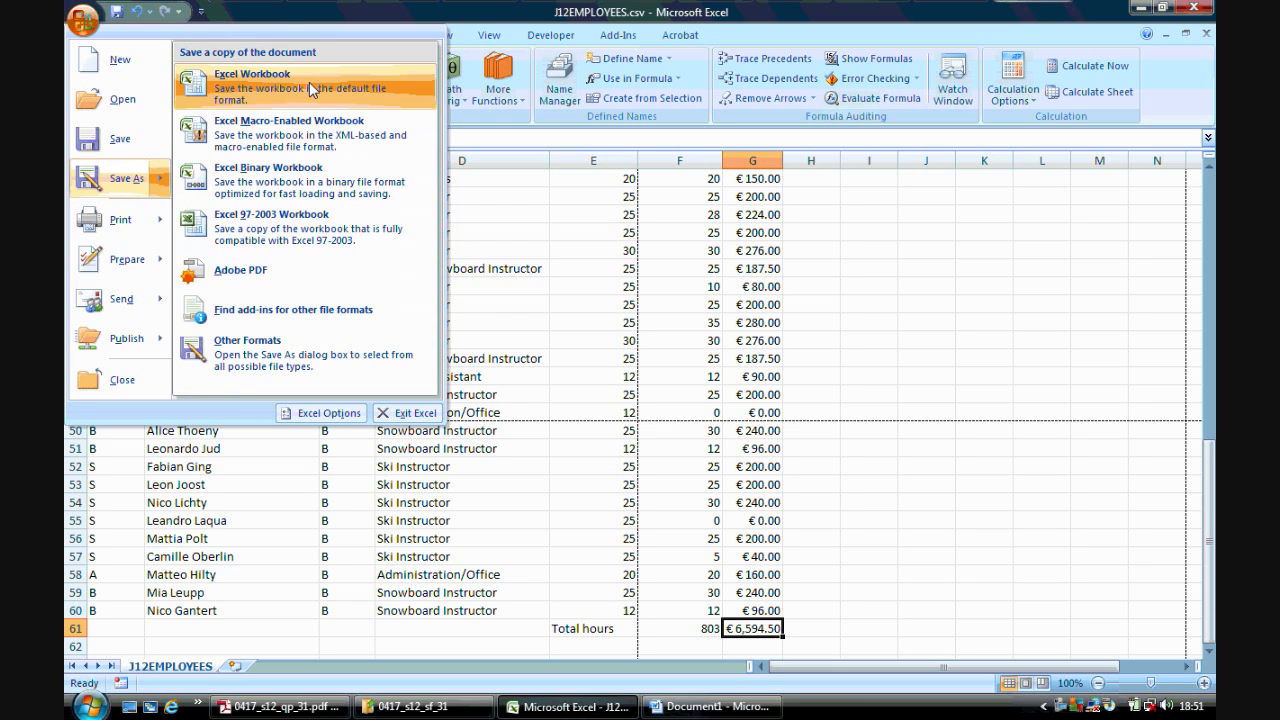
pyautogui.click(309, 82)
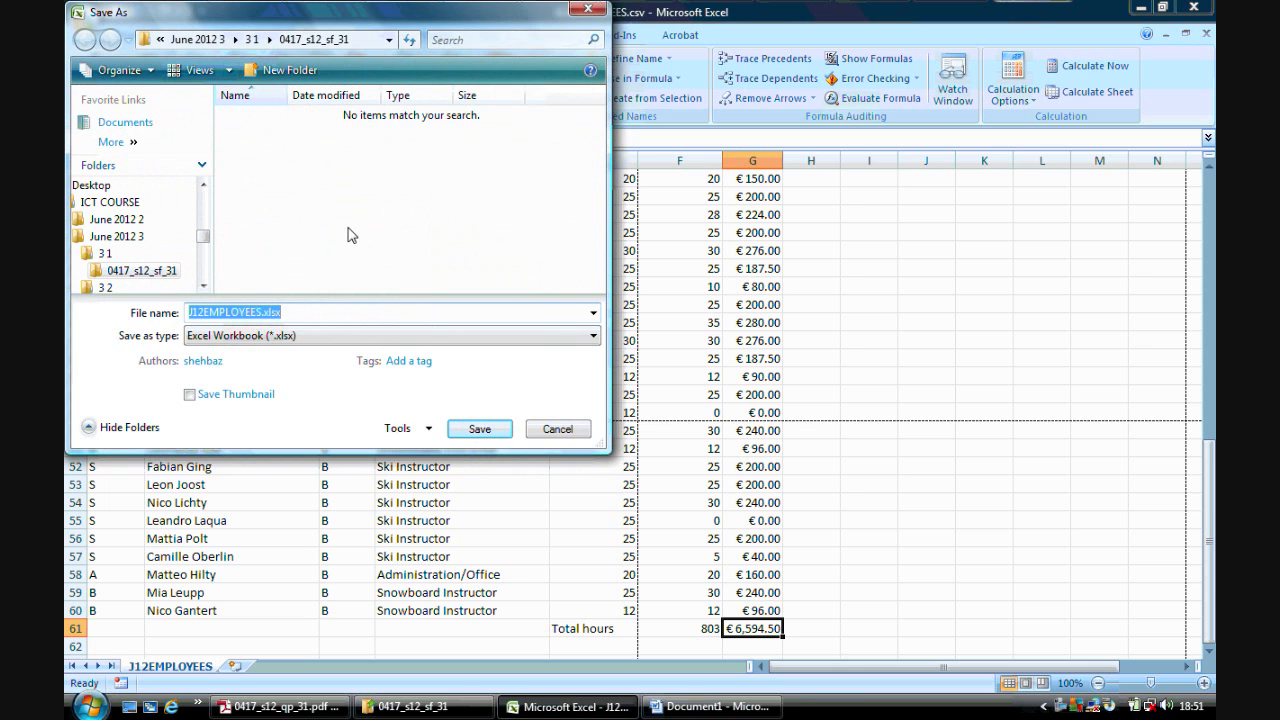
pyautogui.click(476, 429)
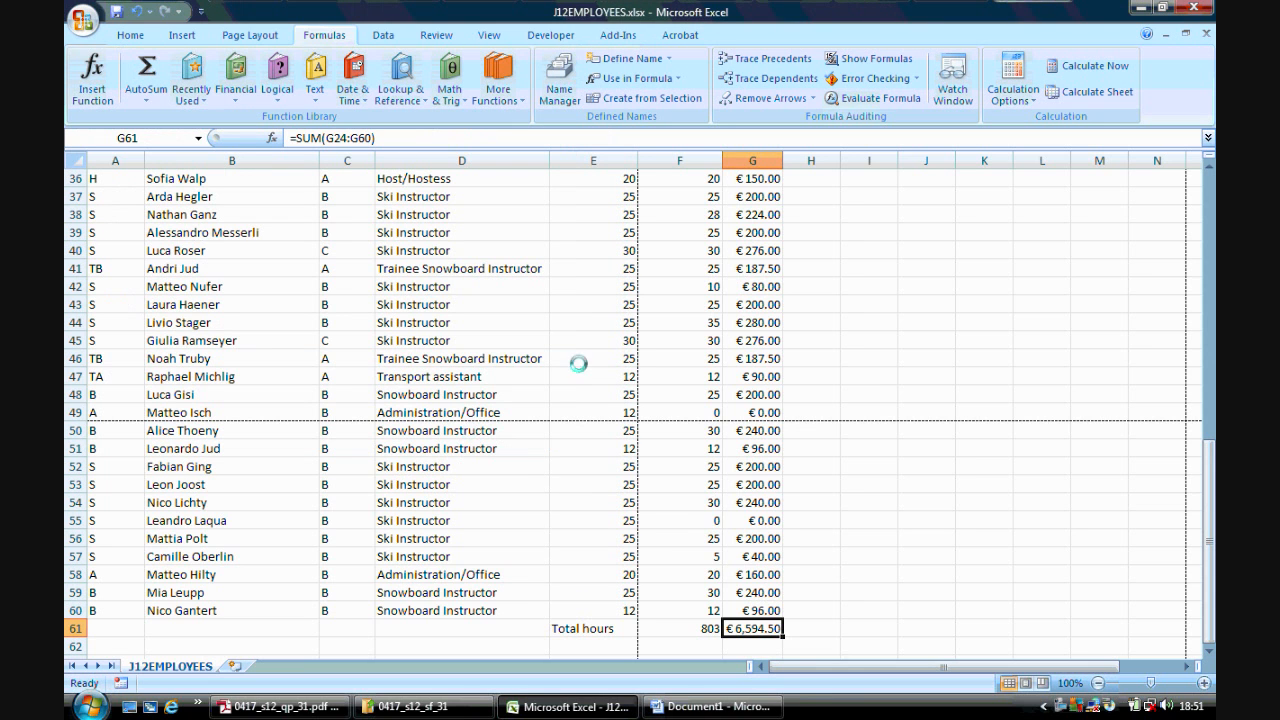
# - Show formulas and autofit the columns so all cell contents are fully visible
pyautogui.moveTo(1208, 540); pyautogui.dragTo(1208, 285)
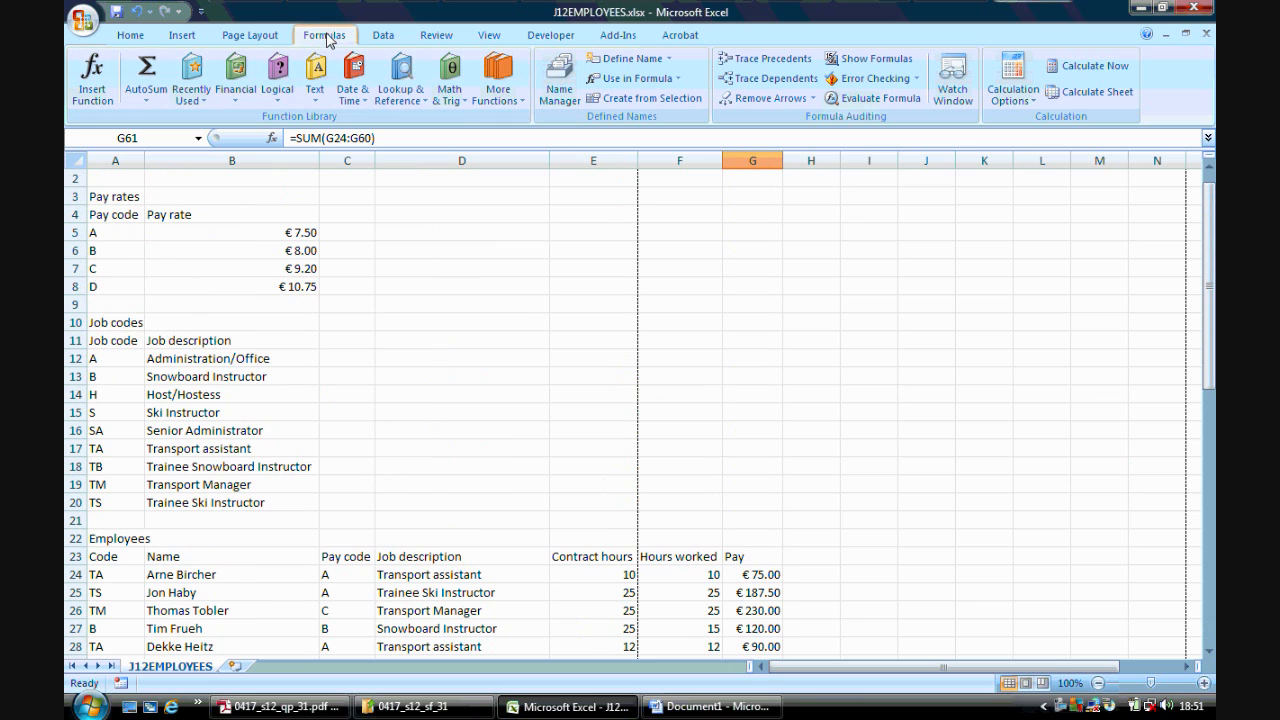
pyautogui.click(858, 62)
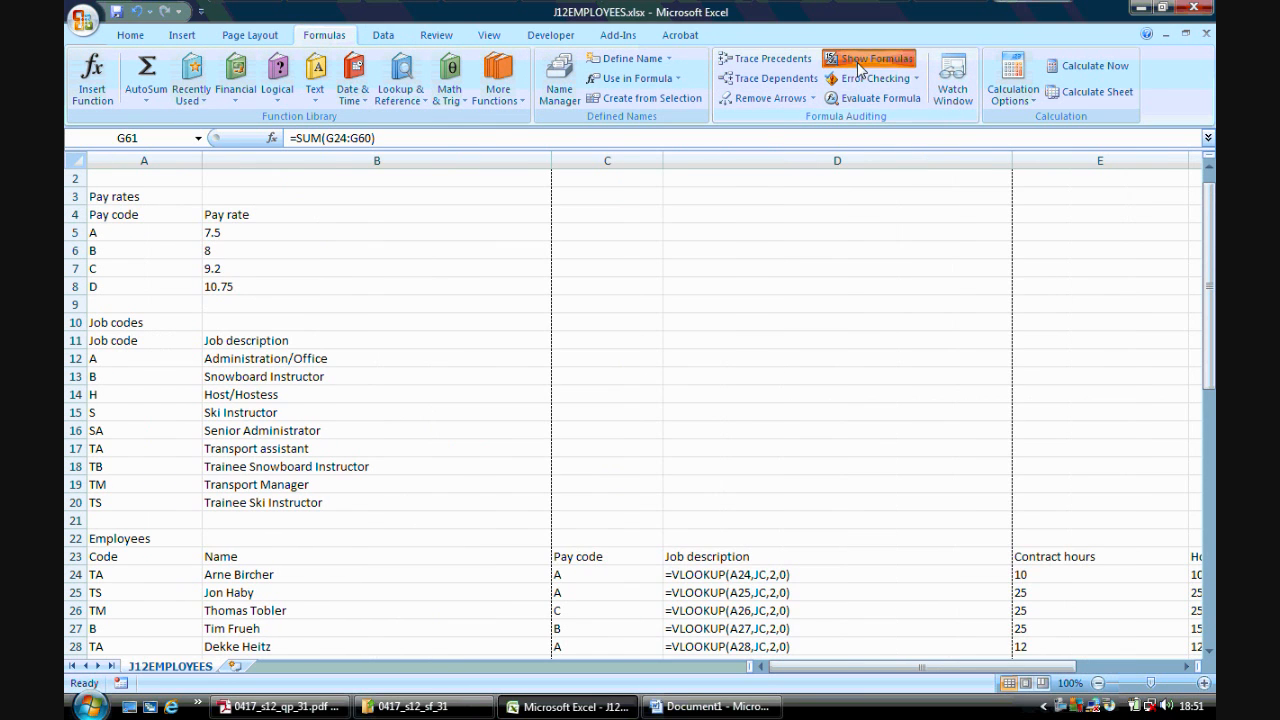
pyautogui.doubleClick(202, 160)
pyautogui.doubleClick(504, 161)
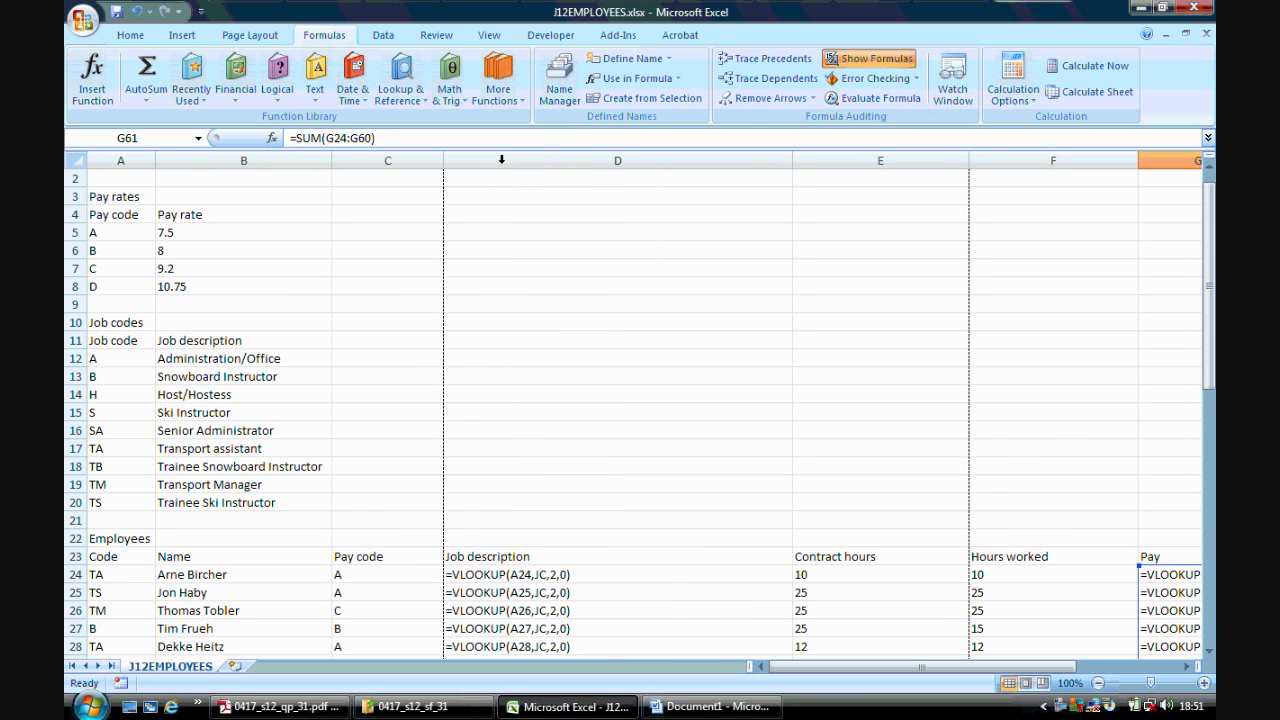
pyautogui.doubleClick(790, 160)
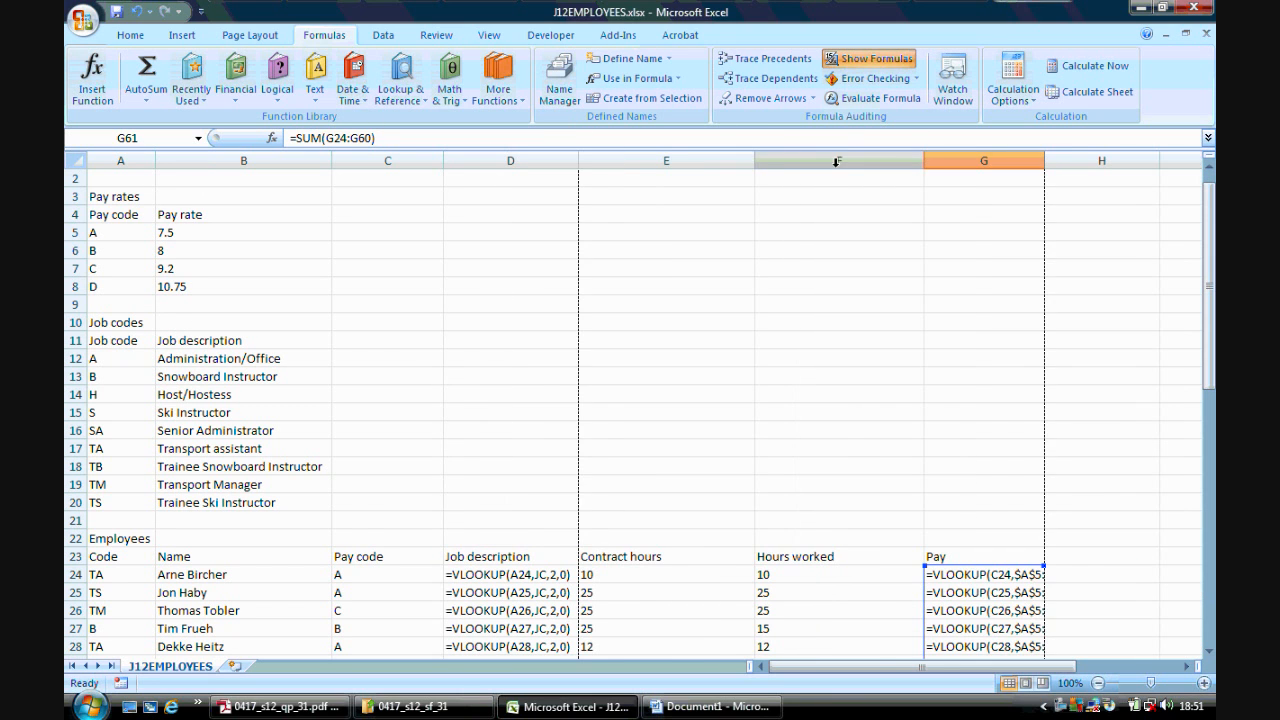
pyautogui.doubleClick(755, 161)
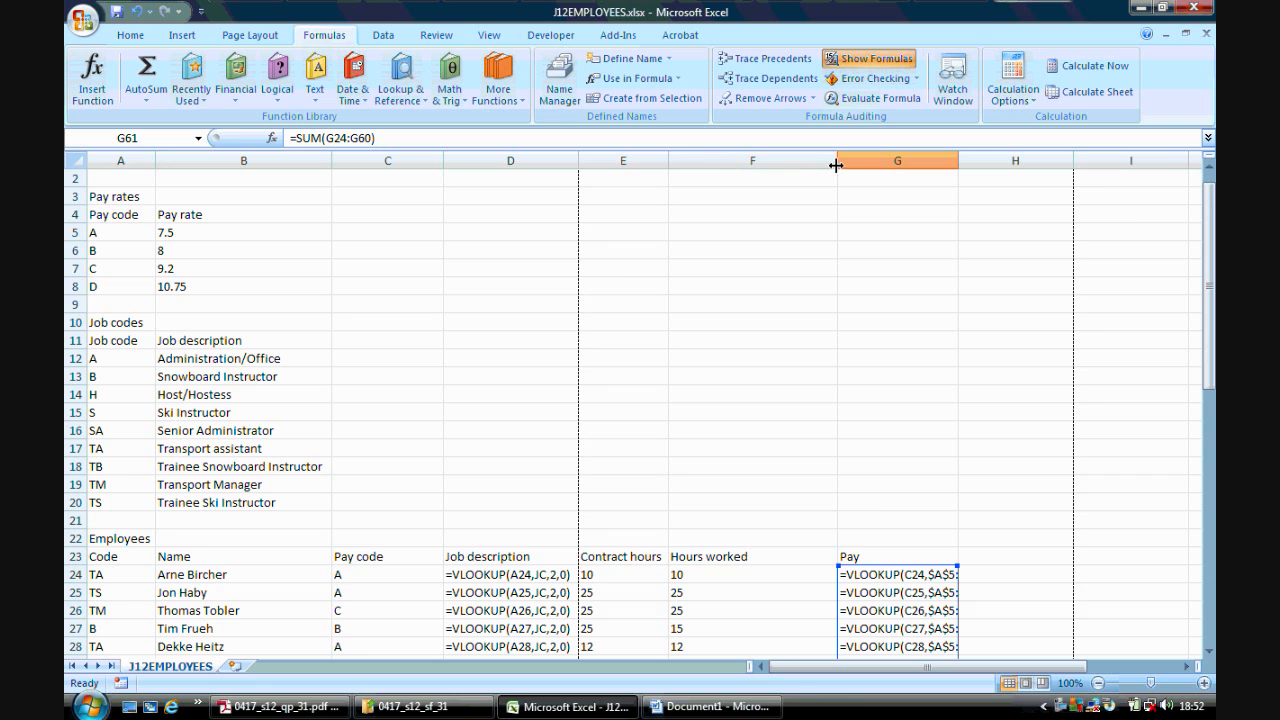
pyautogui.doubleClick(836, 161)
pyautogui.doubleClick(878, 161)
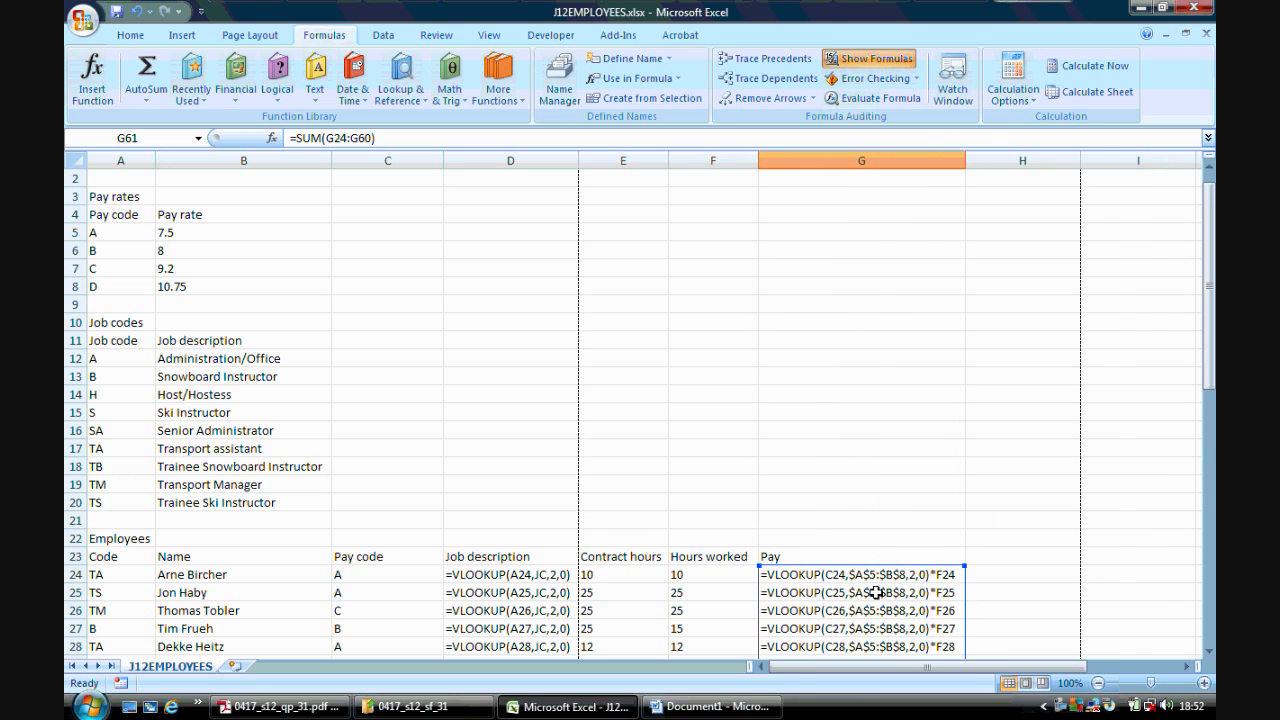
pyautogui.moveTo(1209, 355); pyautogui.dragTo(1209, 335)
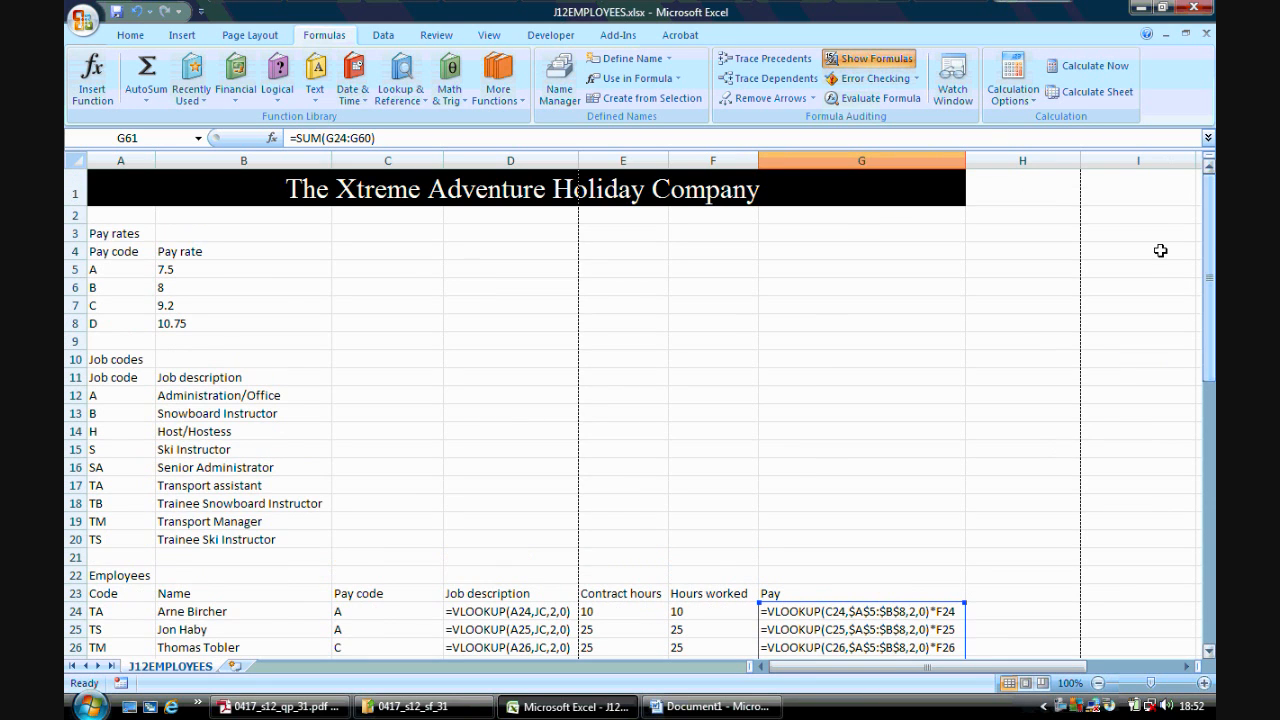
# - Set the formulae printout in page setup to fit 1 page wide by 2 pages tall and preview both pages
pyautogui.click(83, 19)
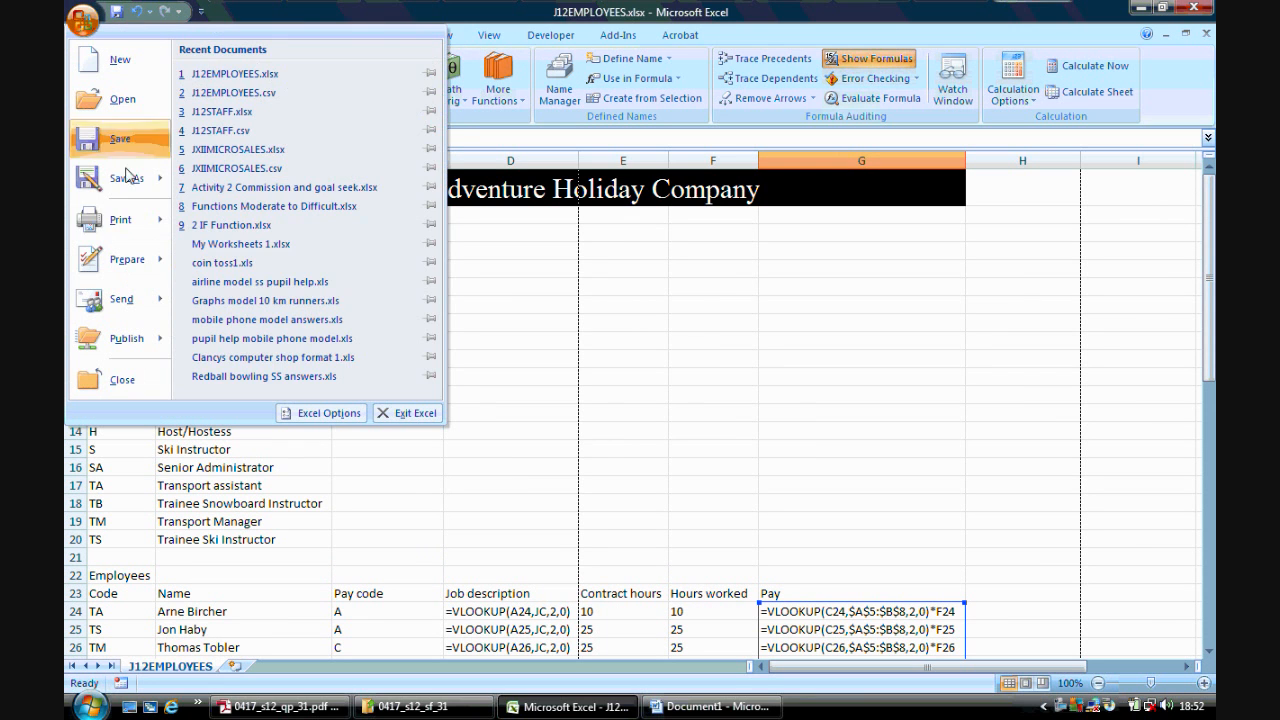
pyautogui.moveTo(133, 219)
pyautogui.click(296, 97)
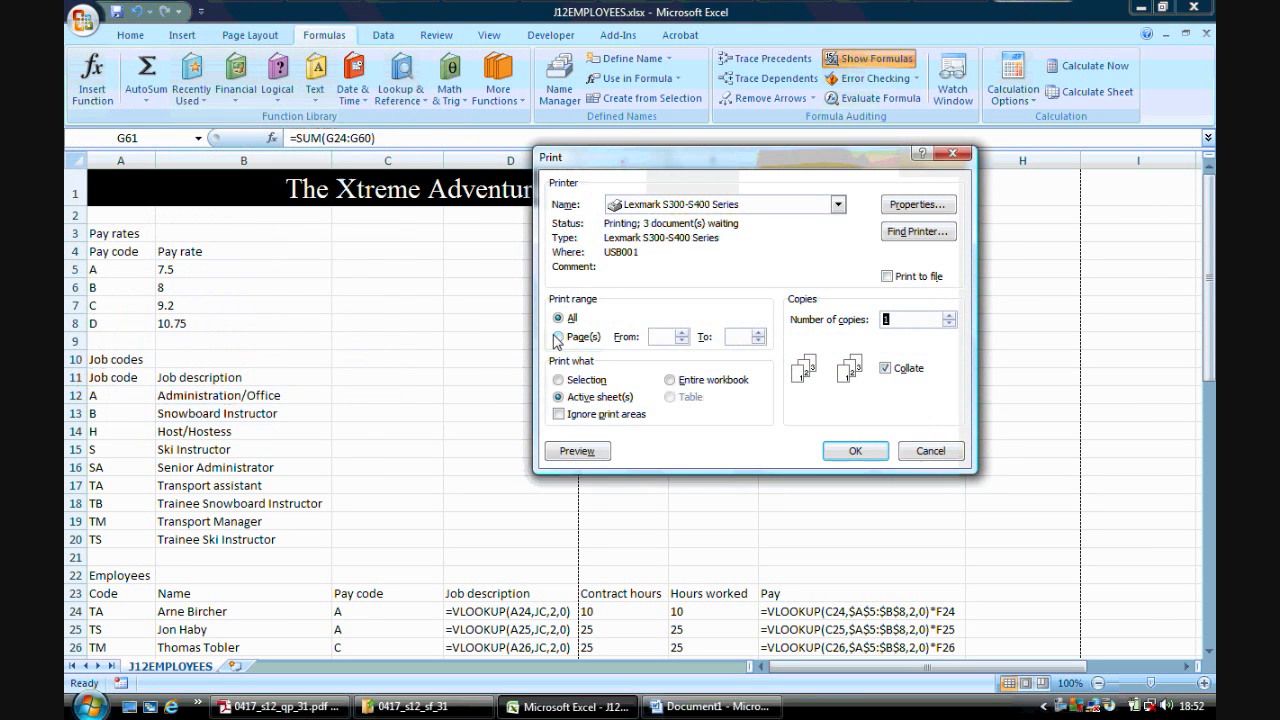
pyautogui.click(575, 451)
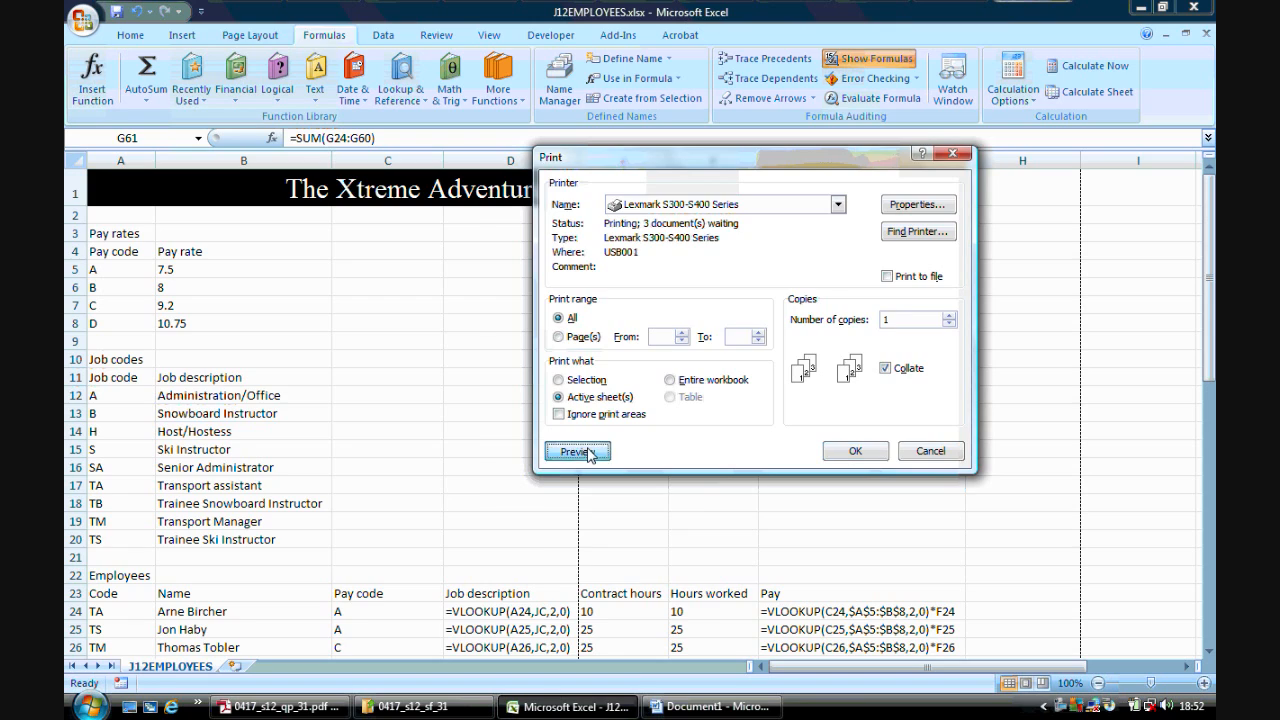
pyautogui.click(126, 80)
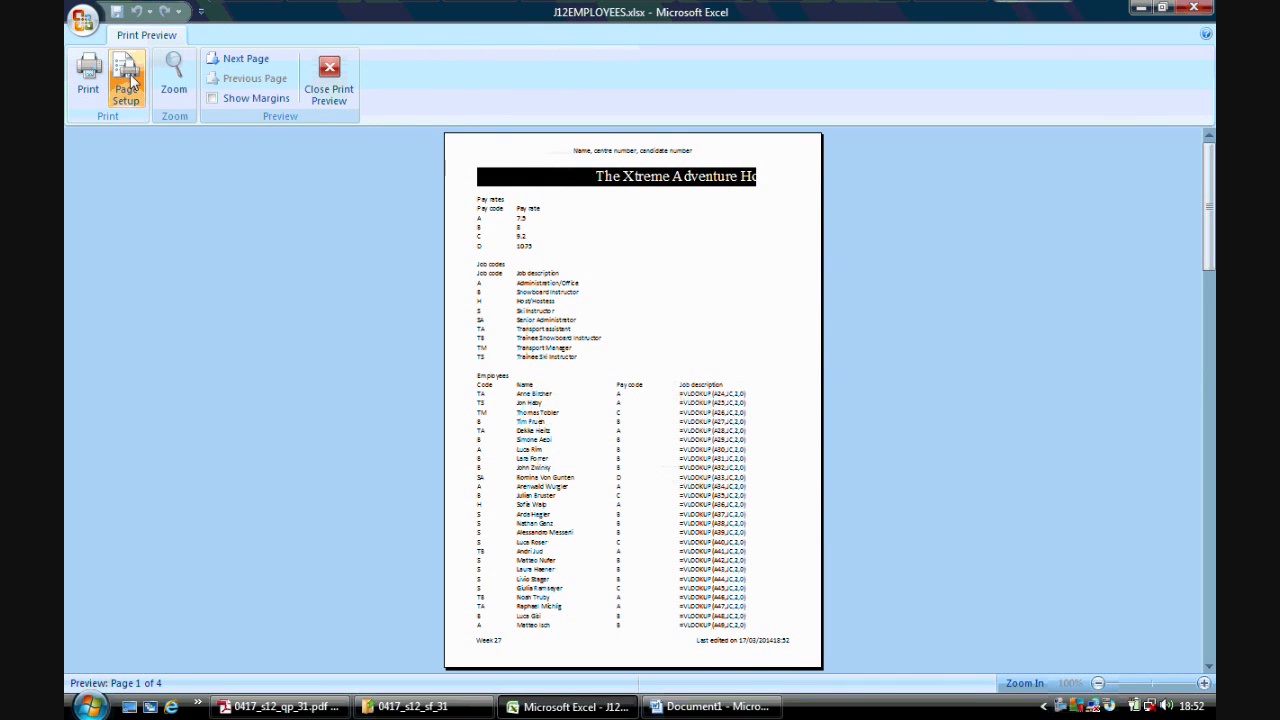
pyautogui.click(711, 192)
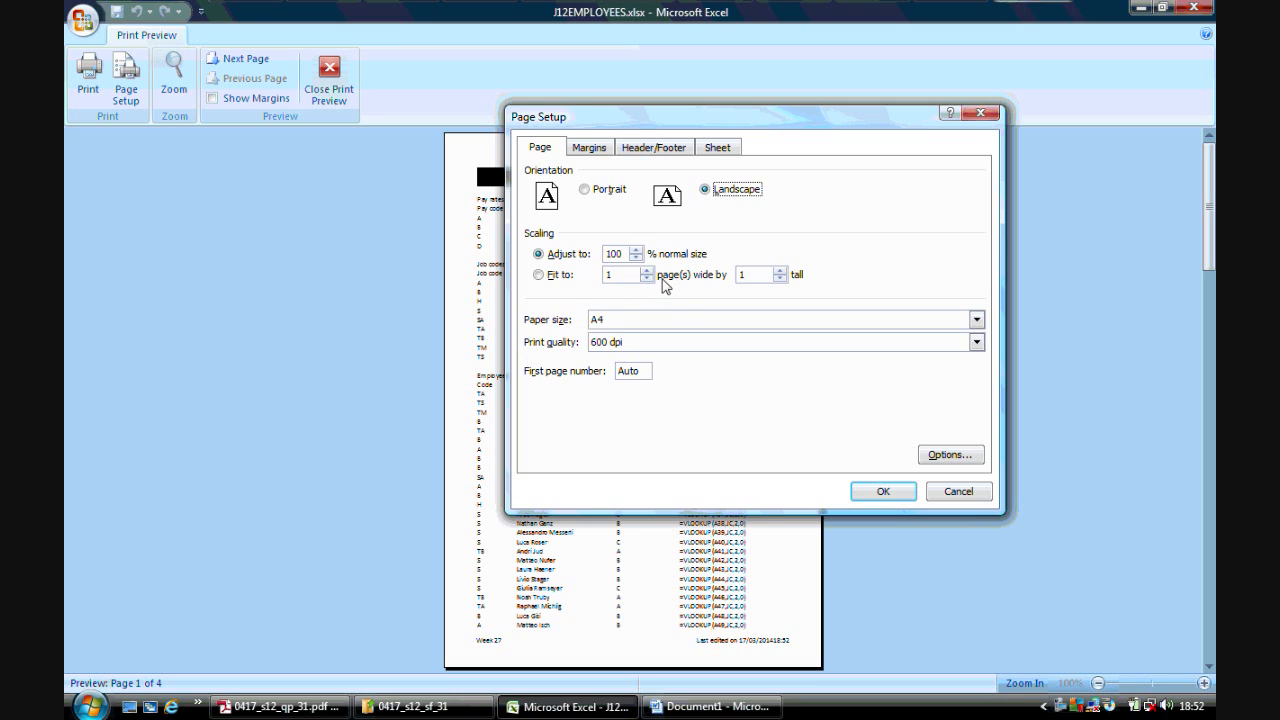
pyautogui.click(780, 270)
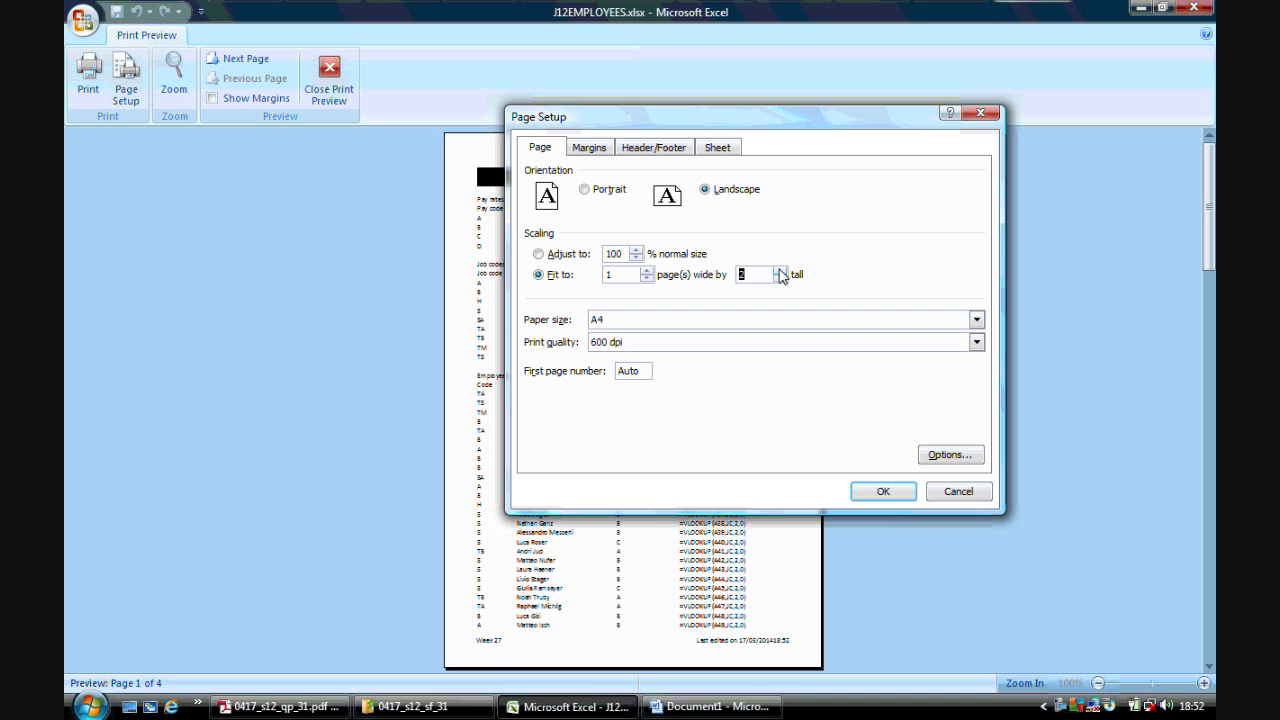
pyautogui.click(863, 493)
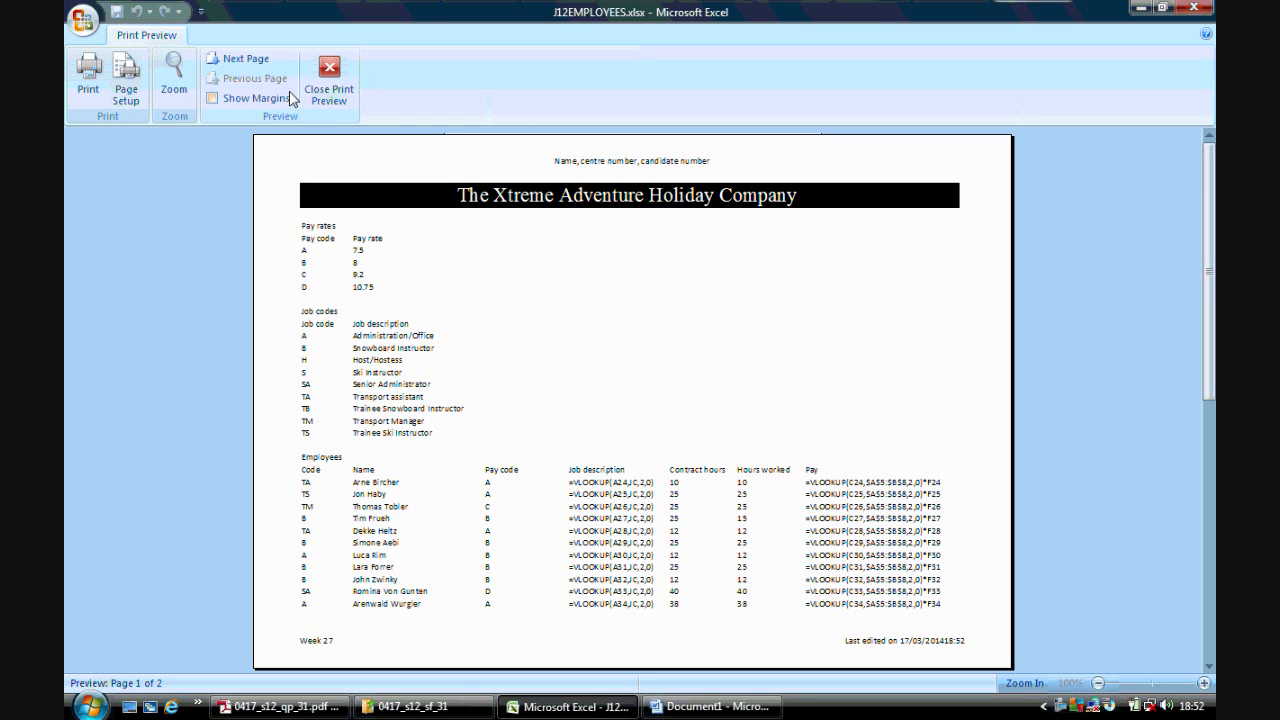
pyautogui.click(252, 60)
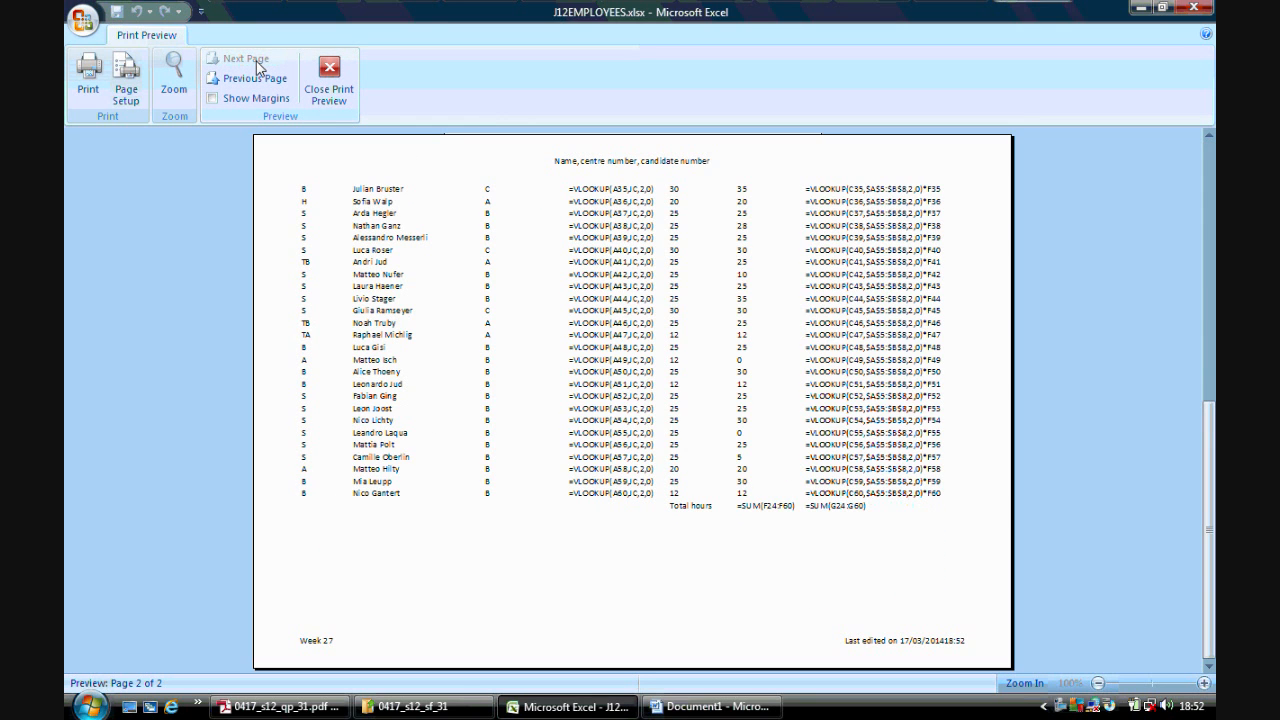
pyautogui.click(254, 78)
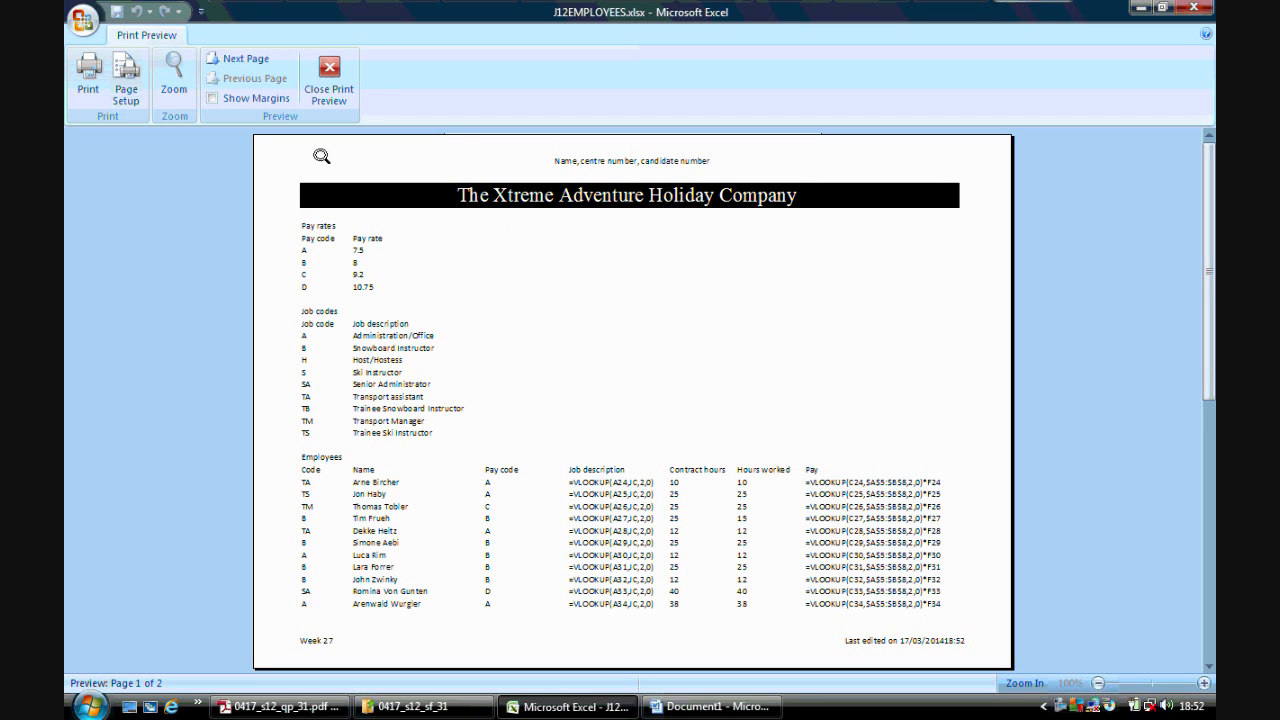
pyautogui.click(329, 80)
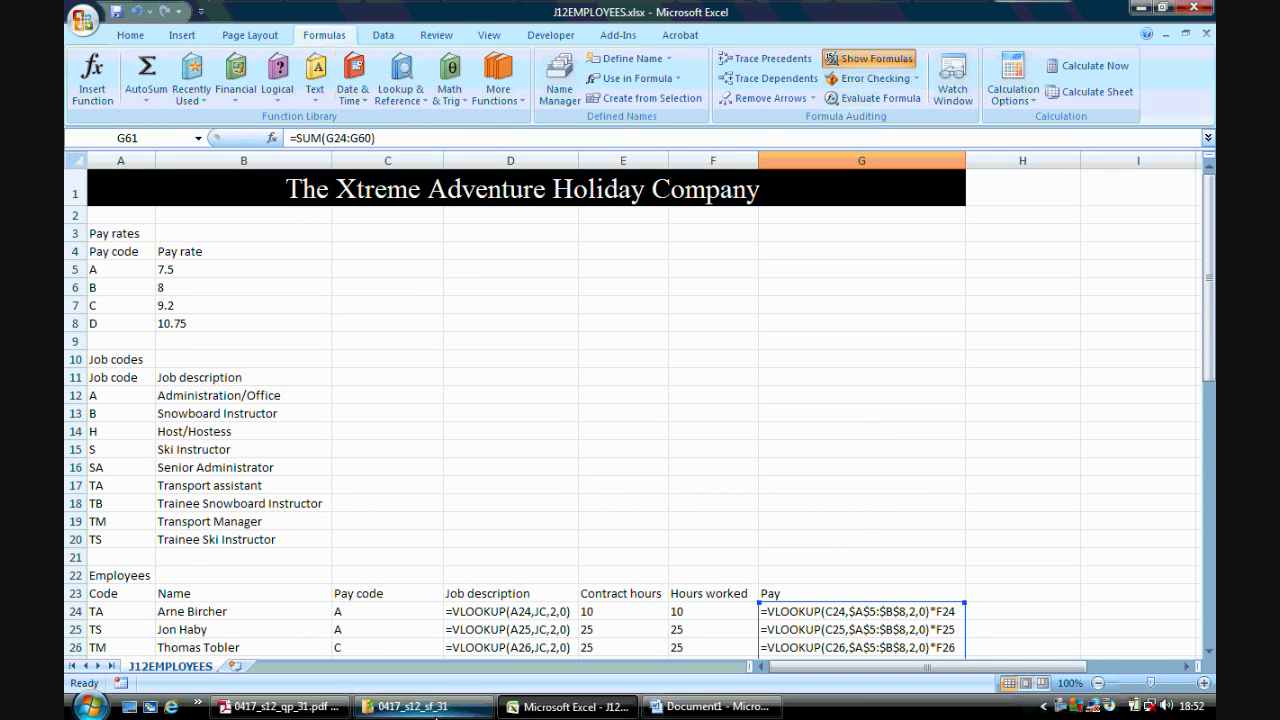
# - Read tasks 55 to 57 in the question paper
pyautogui.click(283, 707)
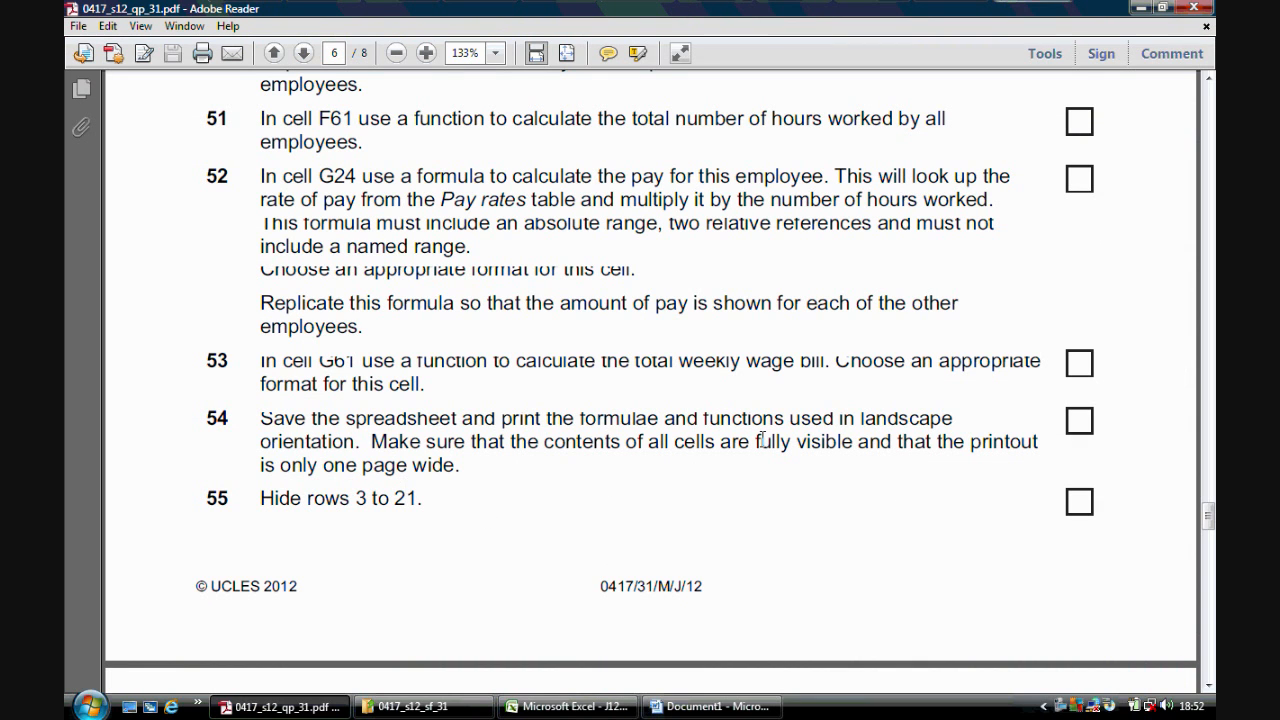
pyautogui.moveTo(1208, 515); pyautogui.dragTo(1209, 530)
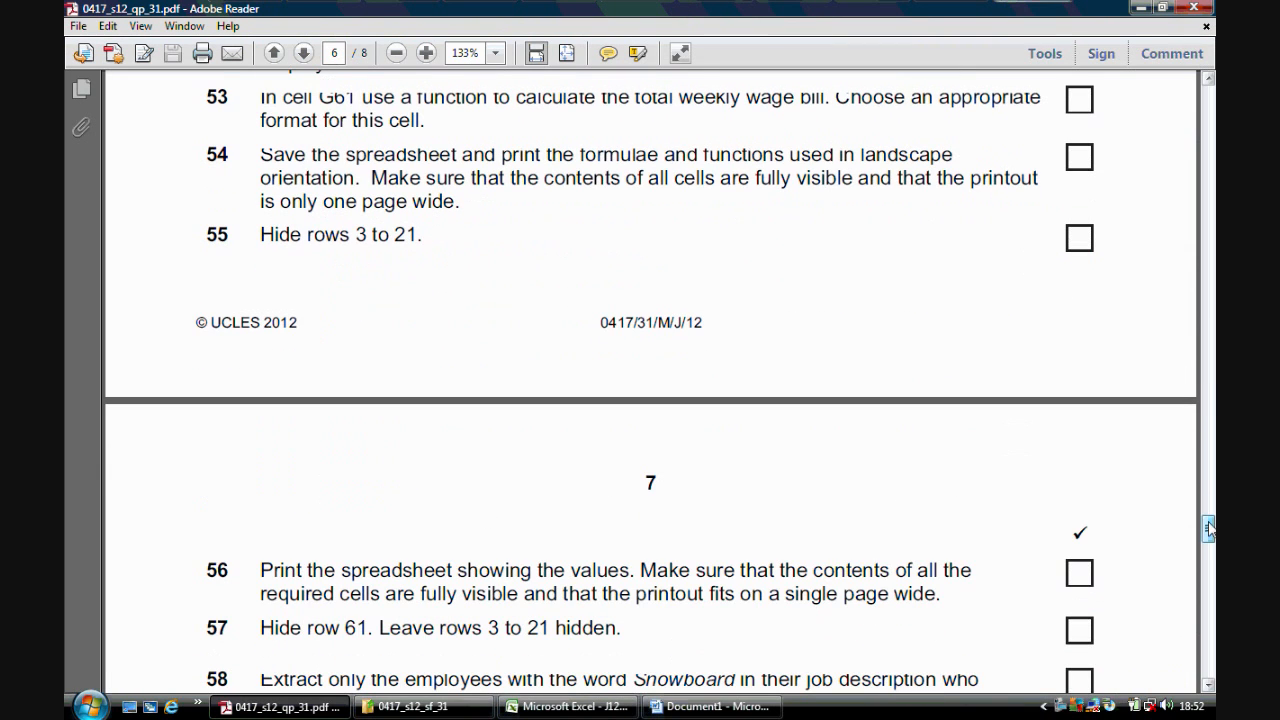
pyautogui.click(567, 706)
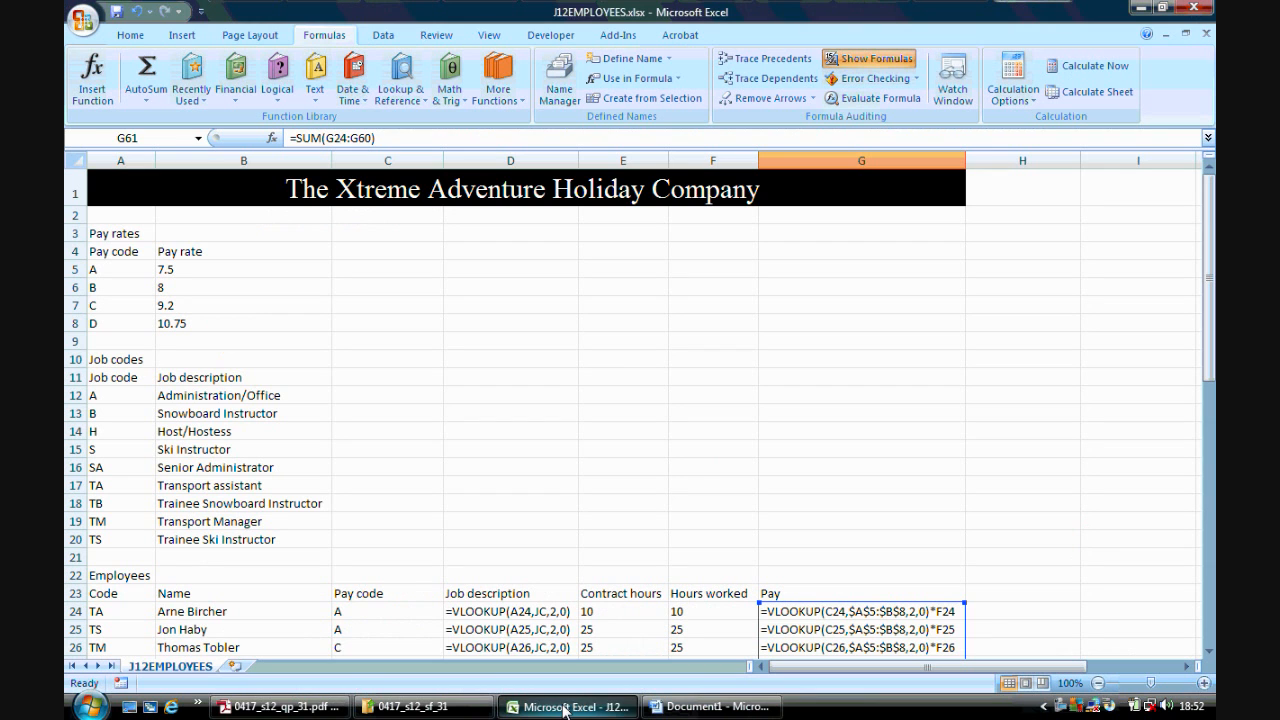
# - Hide rows 3 to 21 of the spreadsheet
pyautogui.moveTo(72, 233); pyautogui.dragTo(68, 360)
pyautogui.click(195, 270)
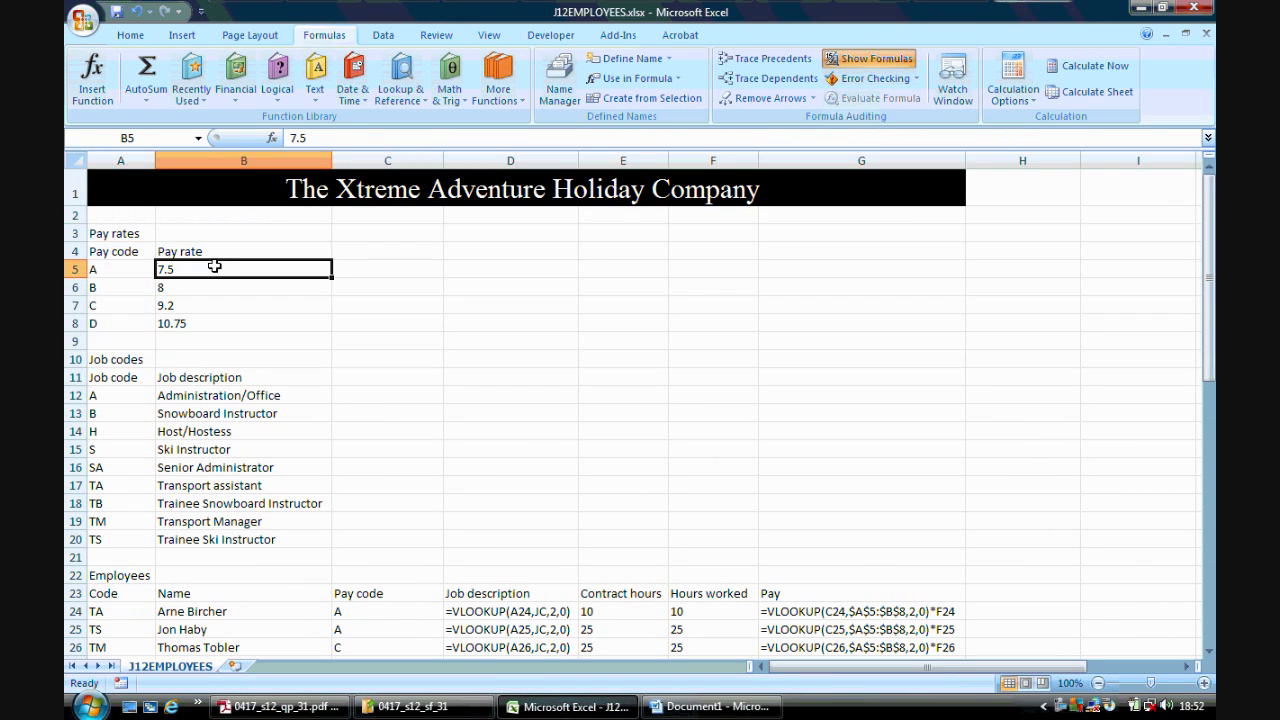
pyautogui.moveTo(72, 233); pyautogui.dragTo(72, 562)
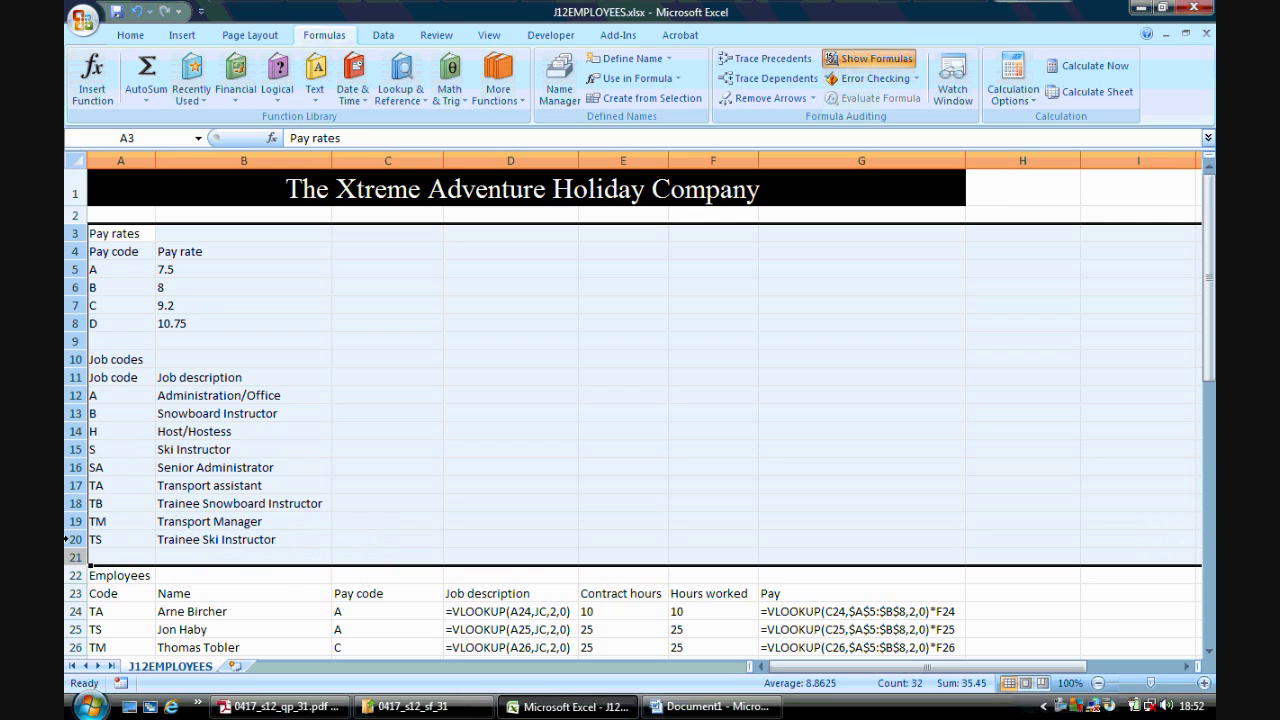
pyautogui.rightClick(81, 364)
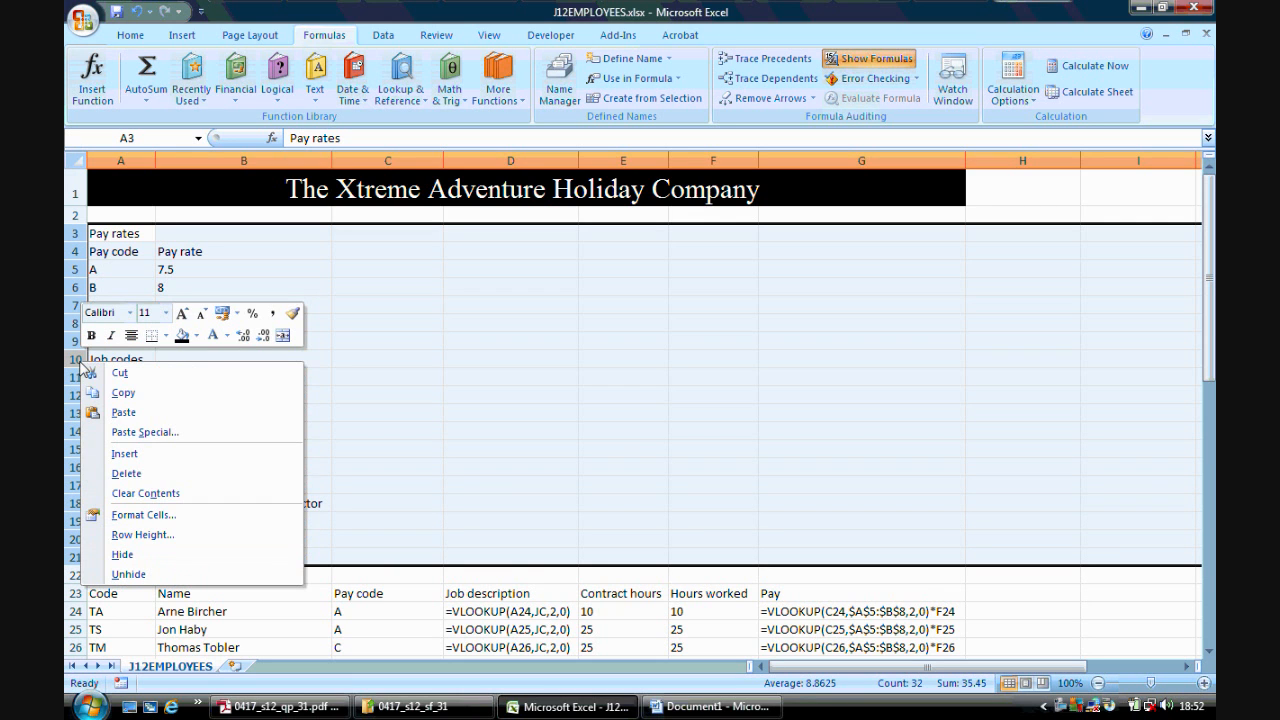
pyautogui.click(144, 554)
pyautogui.click(235, 251)
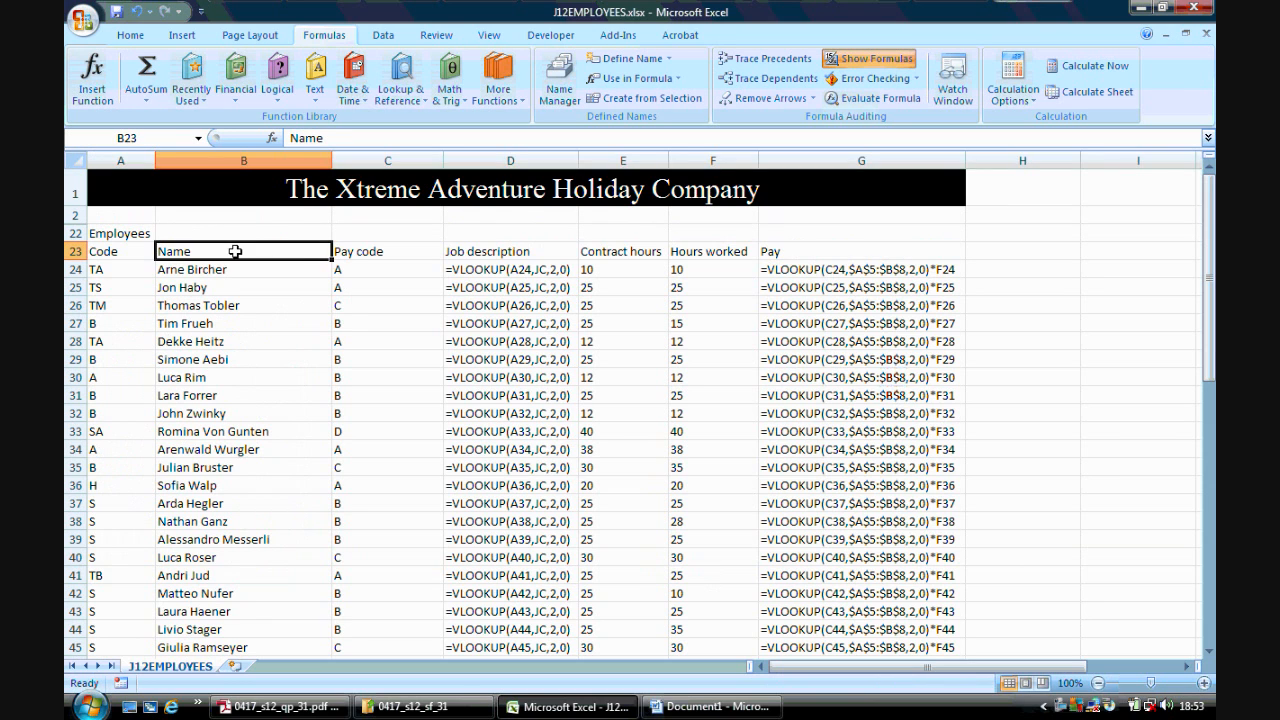
# - Switch the sheet back to showing values and autofit every used column so all contents are fully visible
pyautogui.click(280, 706)
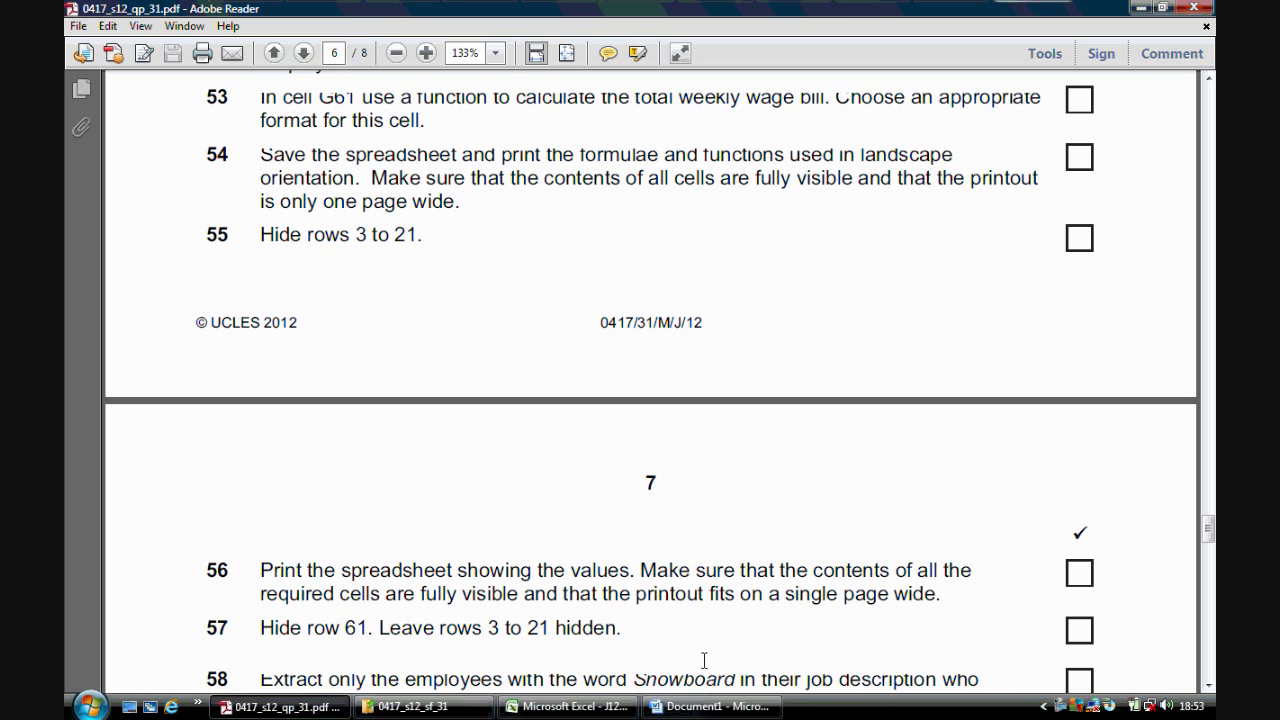
pyautogui.click(568, 706)
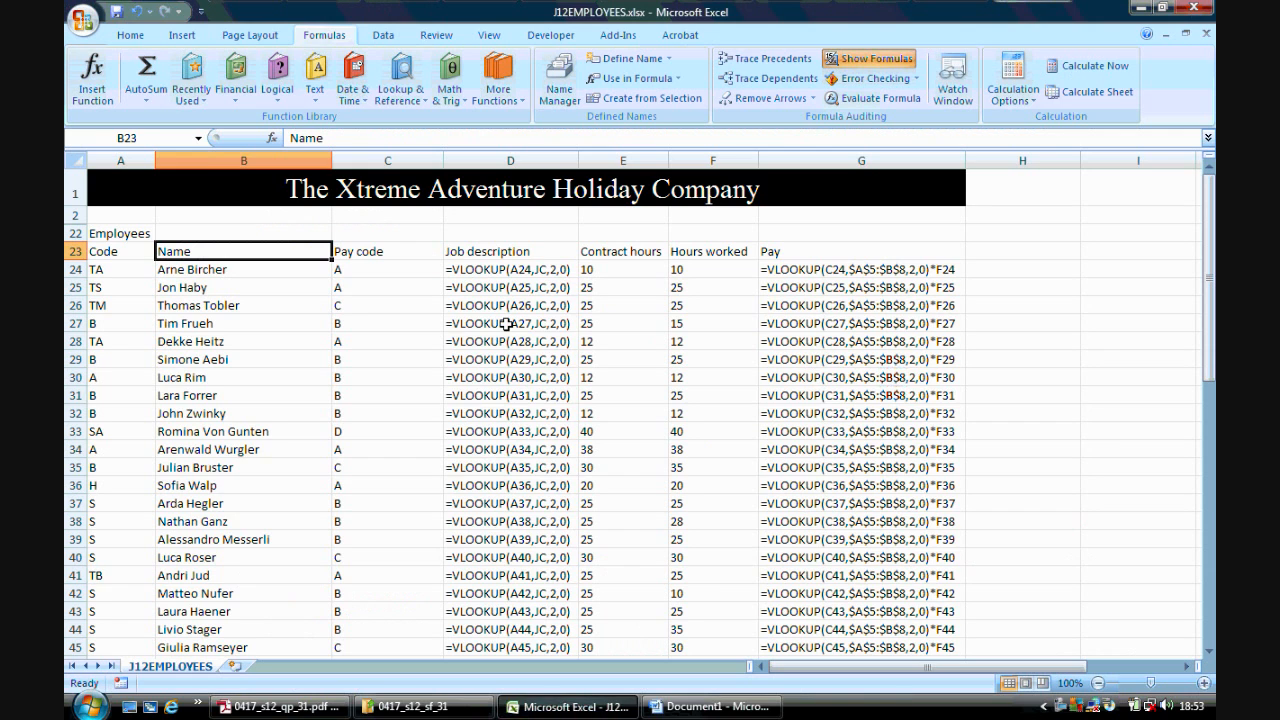
pyautogui.click(832, 57)
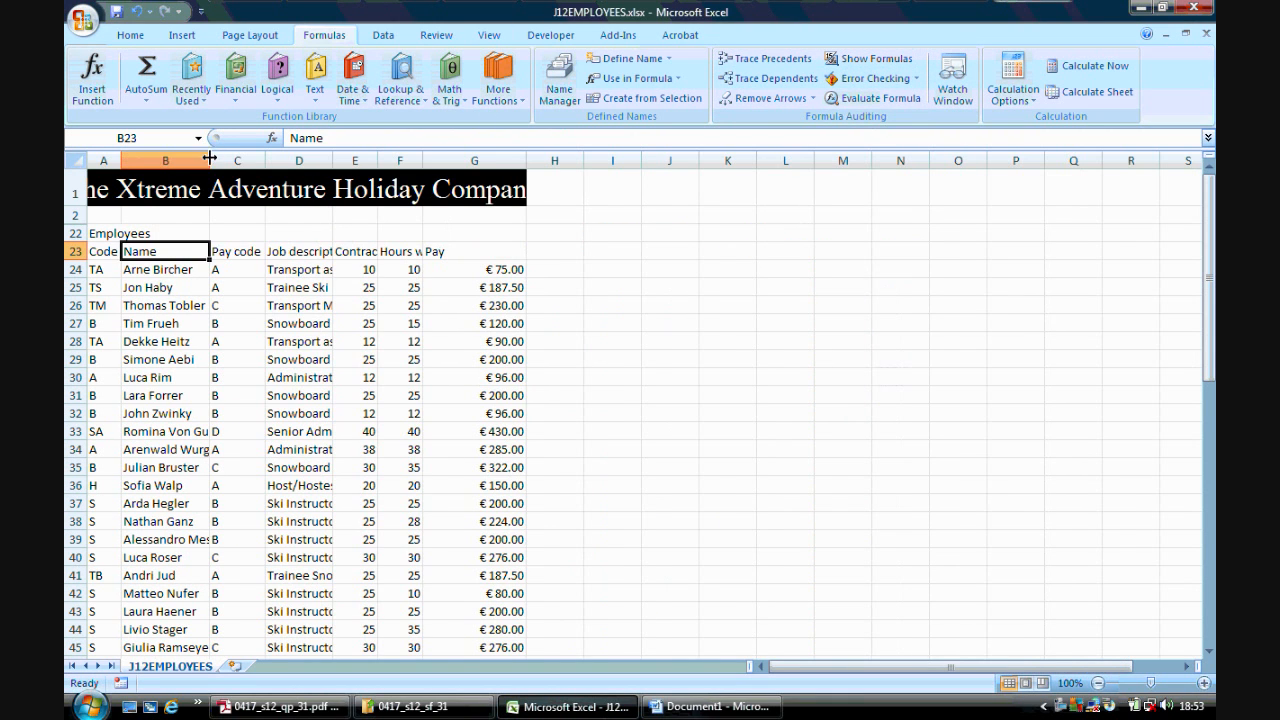
pyautogui.doubleClick(209, 158)
pyautogui.doubleClick(120, 156)
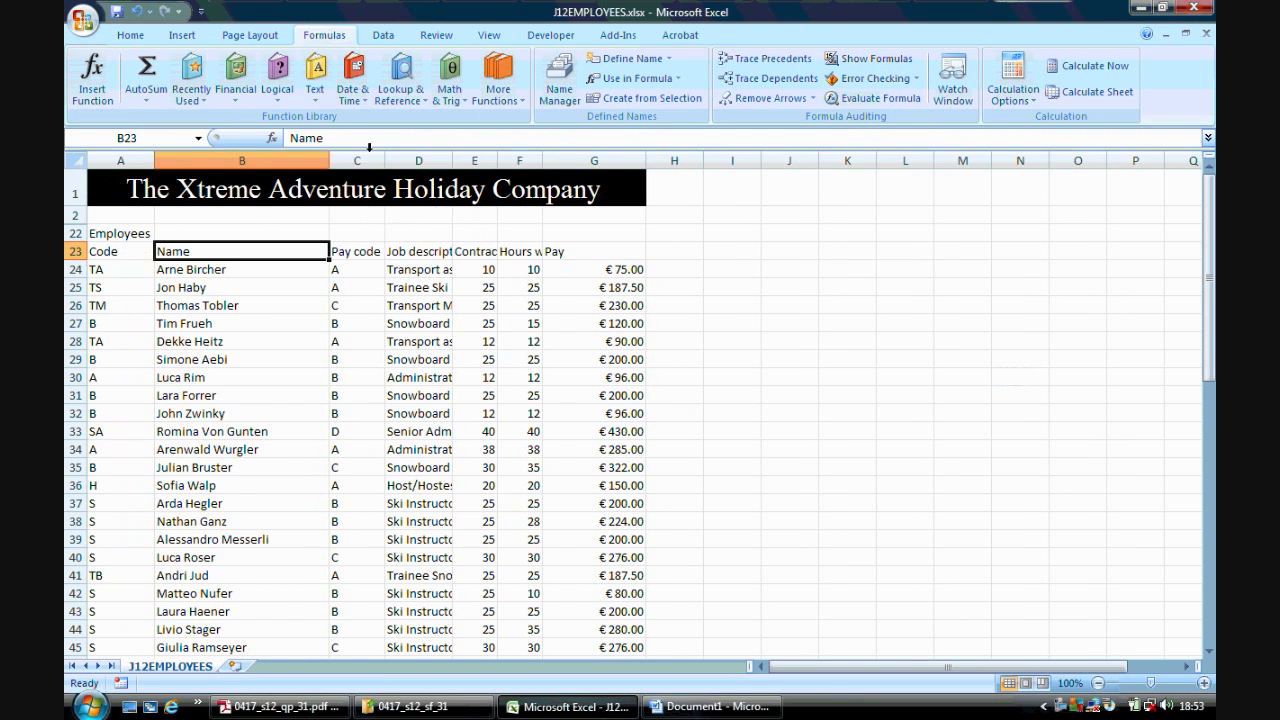
pyautogui.doubleClick(452, 159)
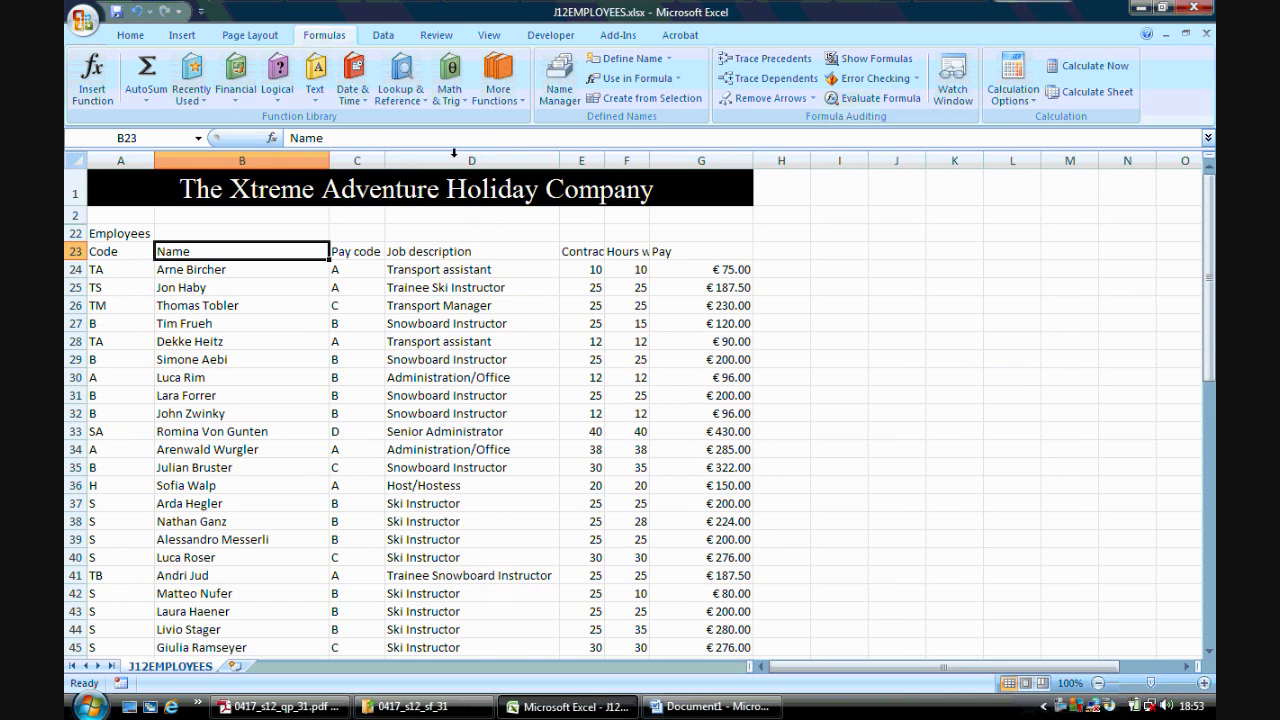
pyautogui.doubleClick(602, 160)
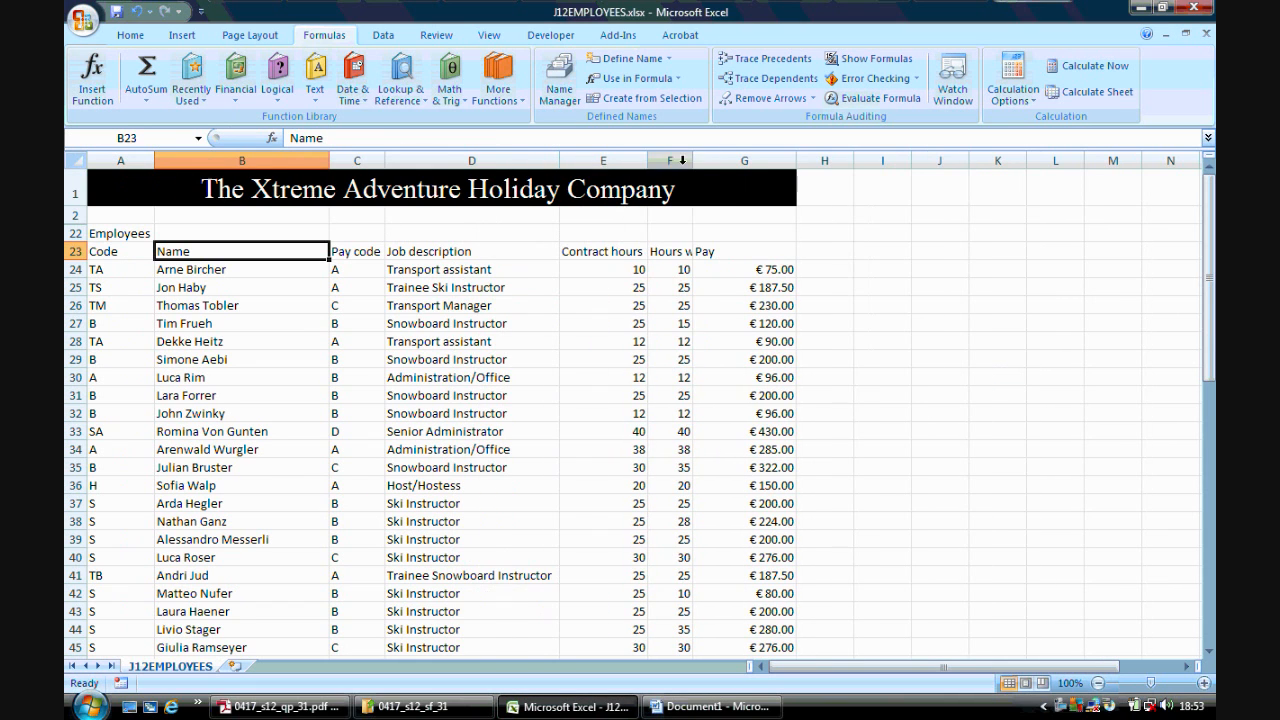
pyautogui.doubleClick(691, 161)
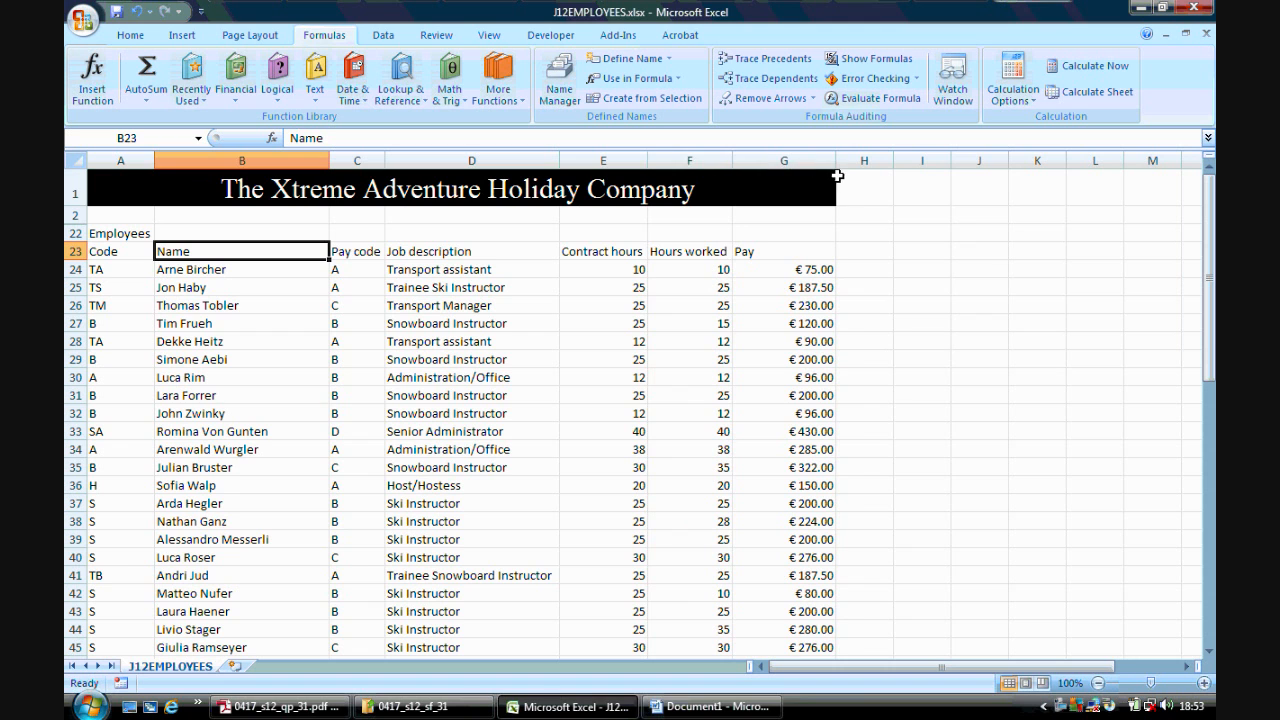
# - Open the print preview of the values printout, check both pages, and close the preview
pyautogui.click(83, 19)
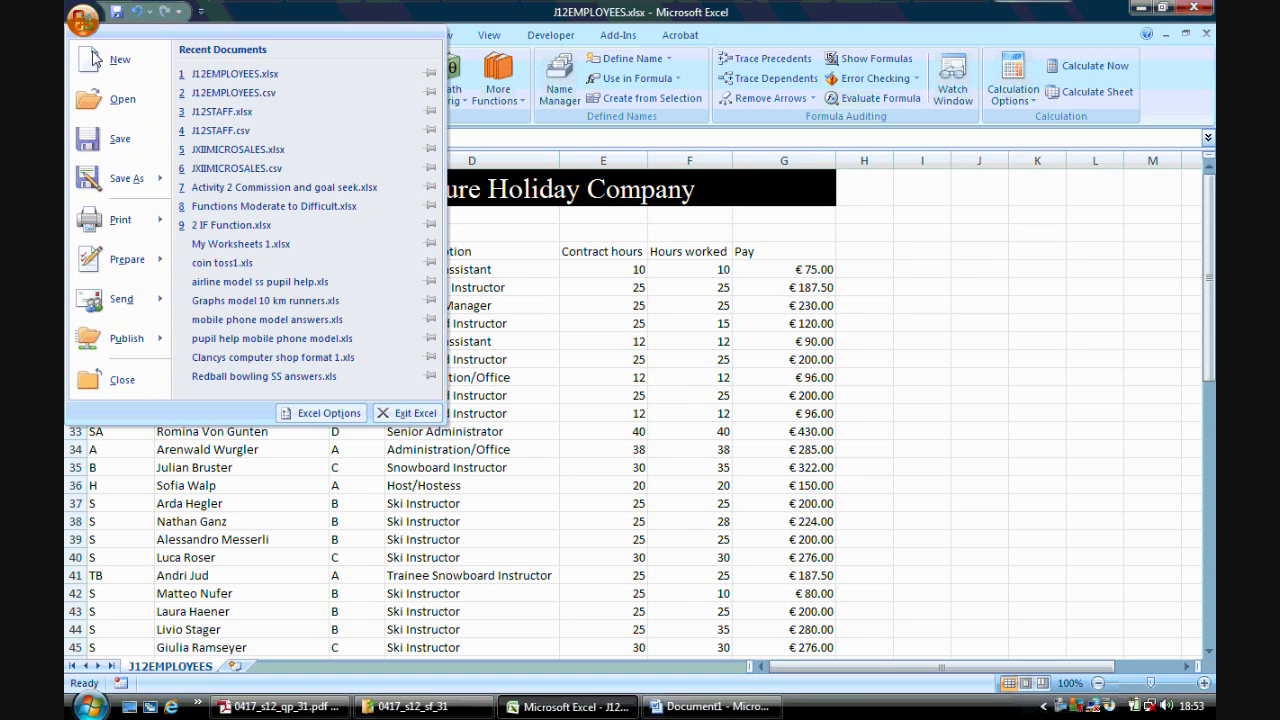
pyautogui.click(122, 220)
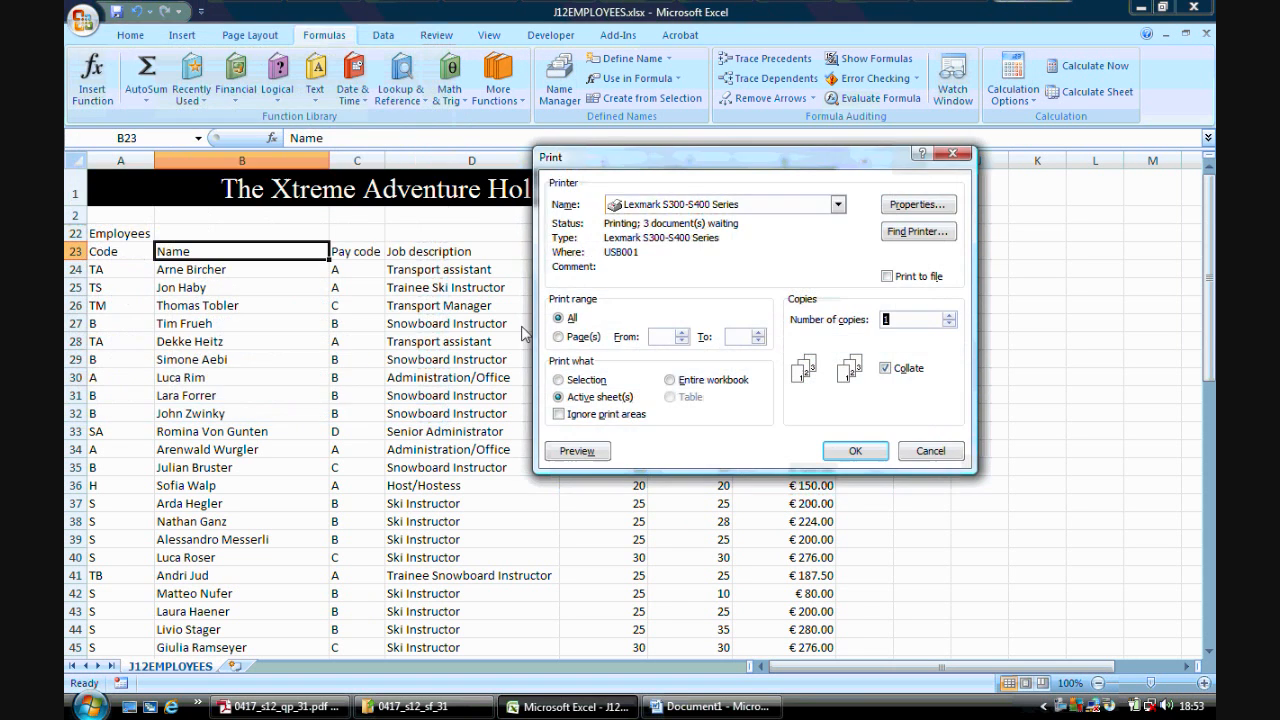
pyautogui.click(580, 451)
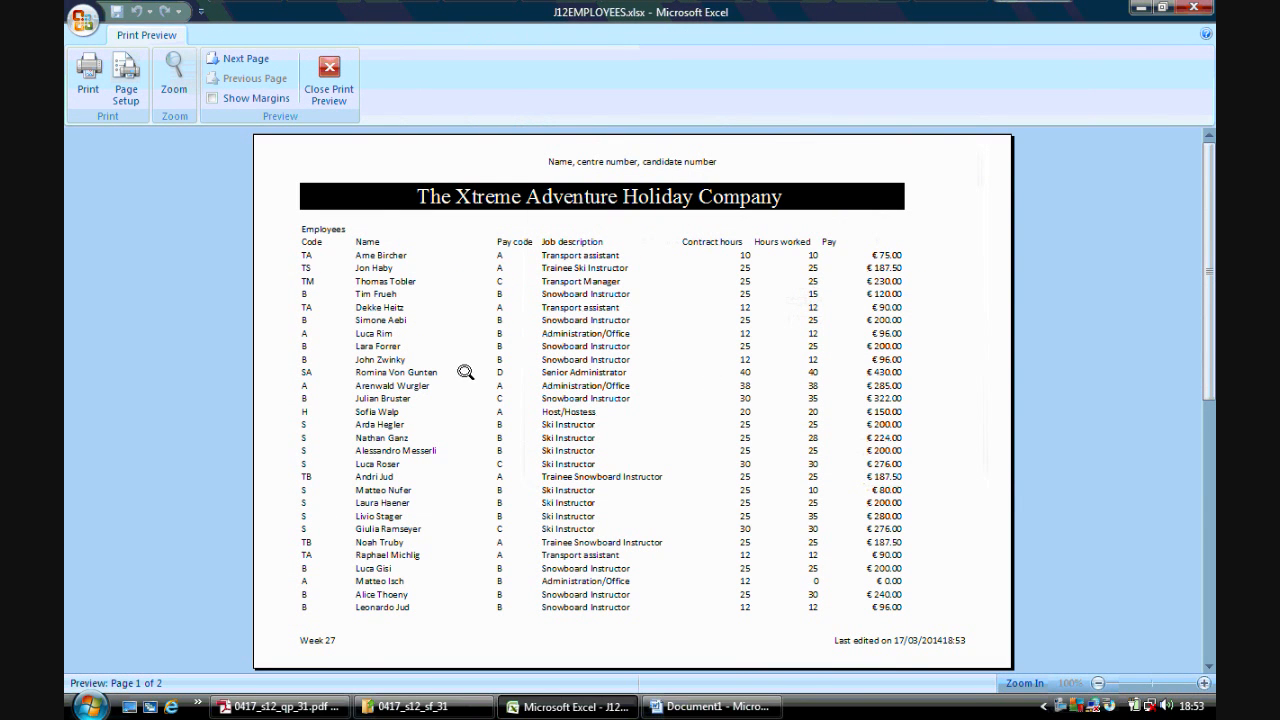
pyautogui.click(258, 66)
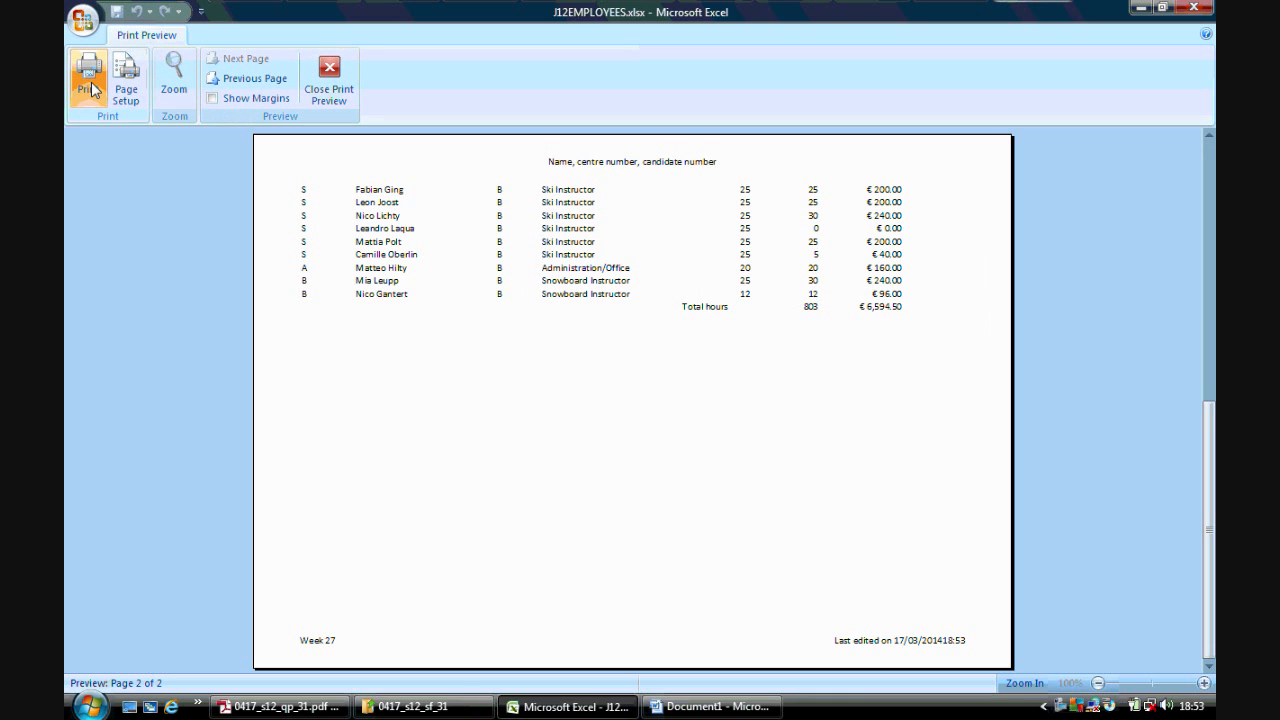
pyautogui.click(329, 80)
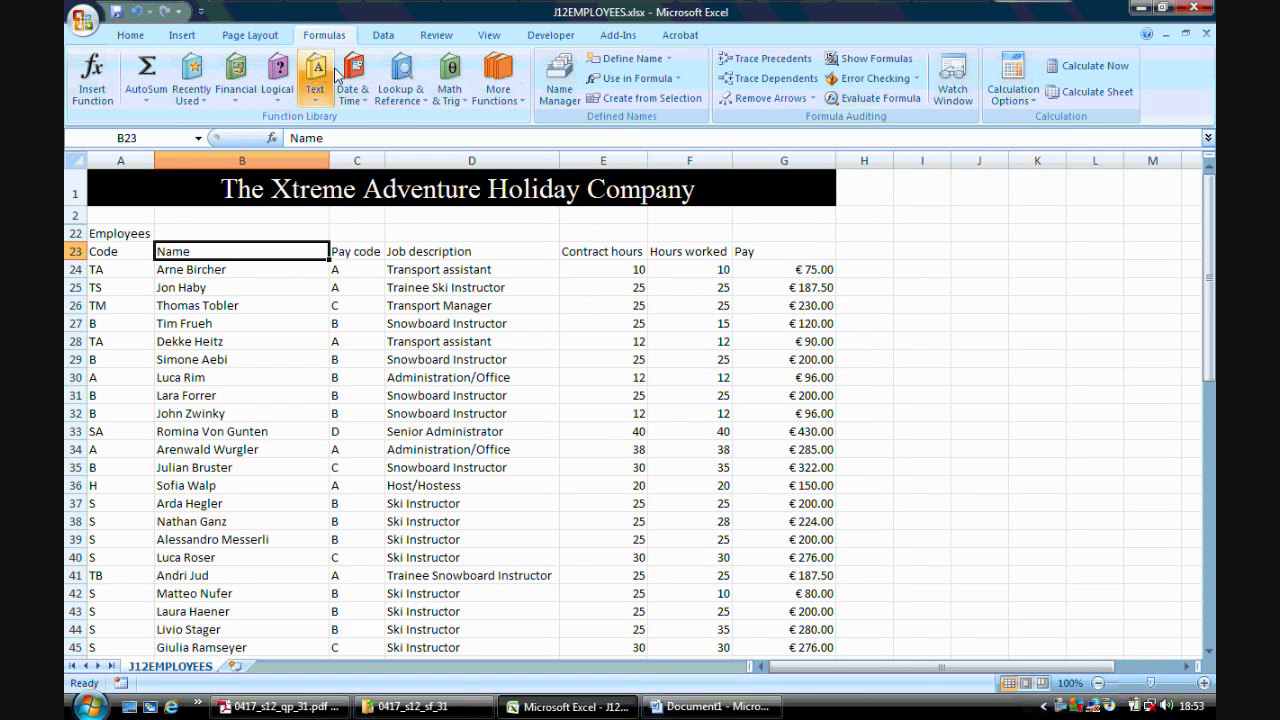
# - Check task 57 in the question paper, then hide row 61 with the total hours row
pyautogui.click(280, 707)
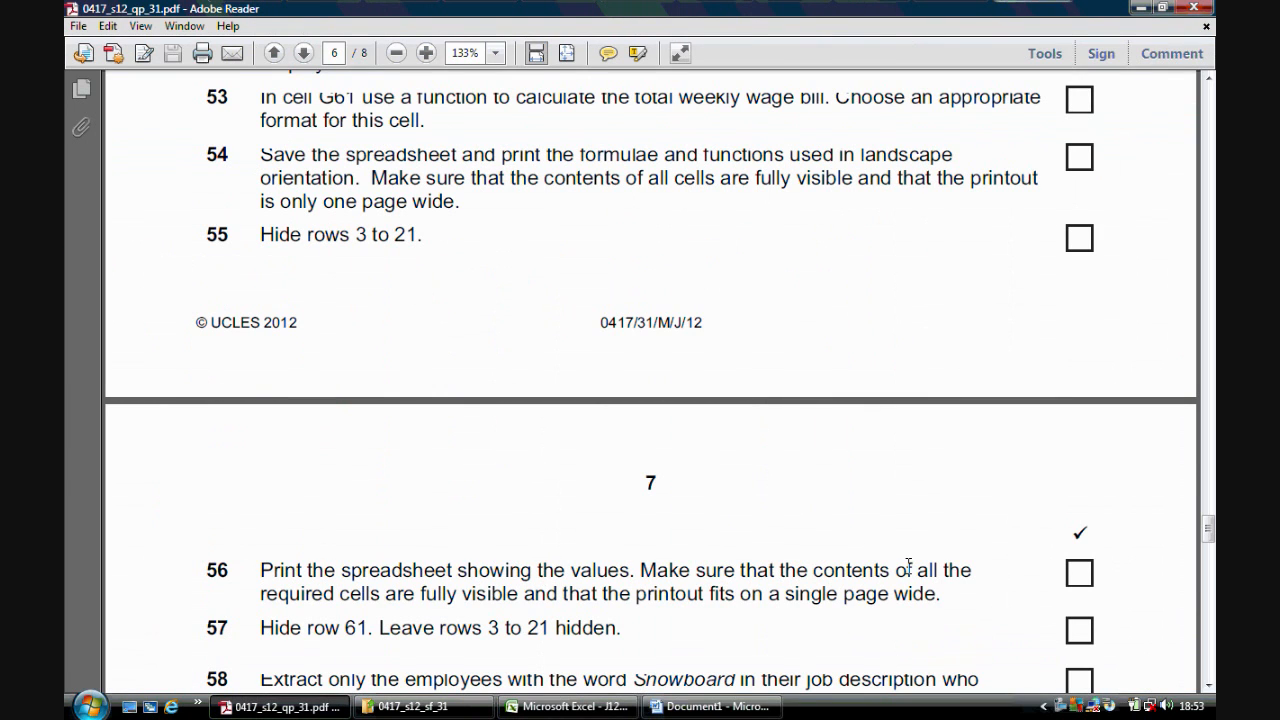
pyautogui.moveTo(1208, 540); pyautogui.dragTo(1209, 550)
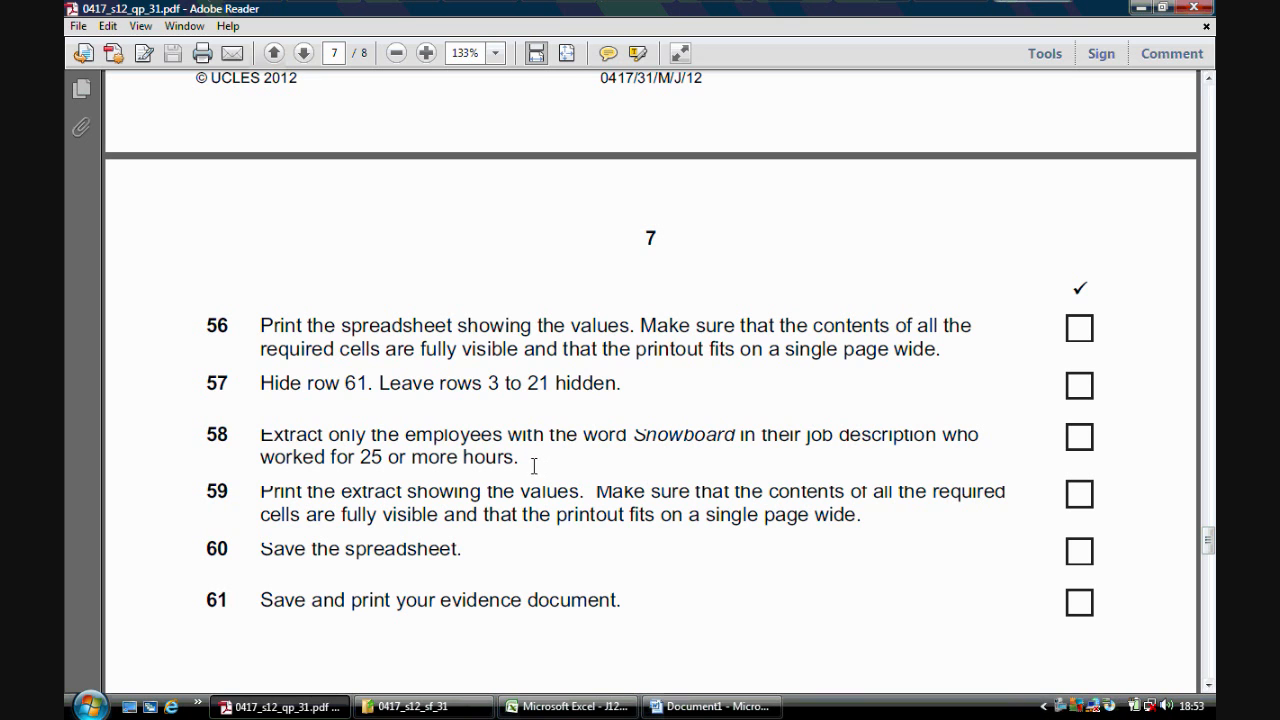
pyautogui.click(567, 706)
pyautogui.moveTo(1211, 368); pyautogui.dragTo(1211, 545)
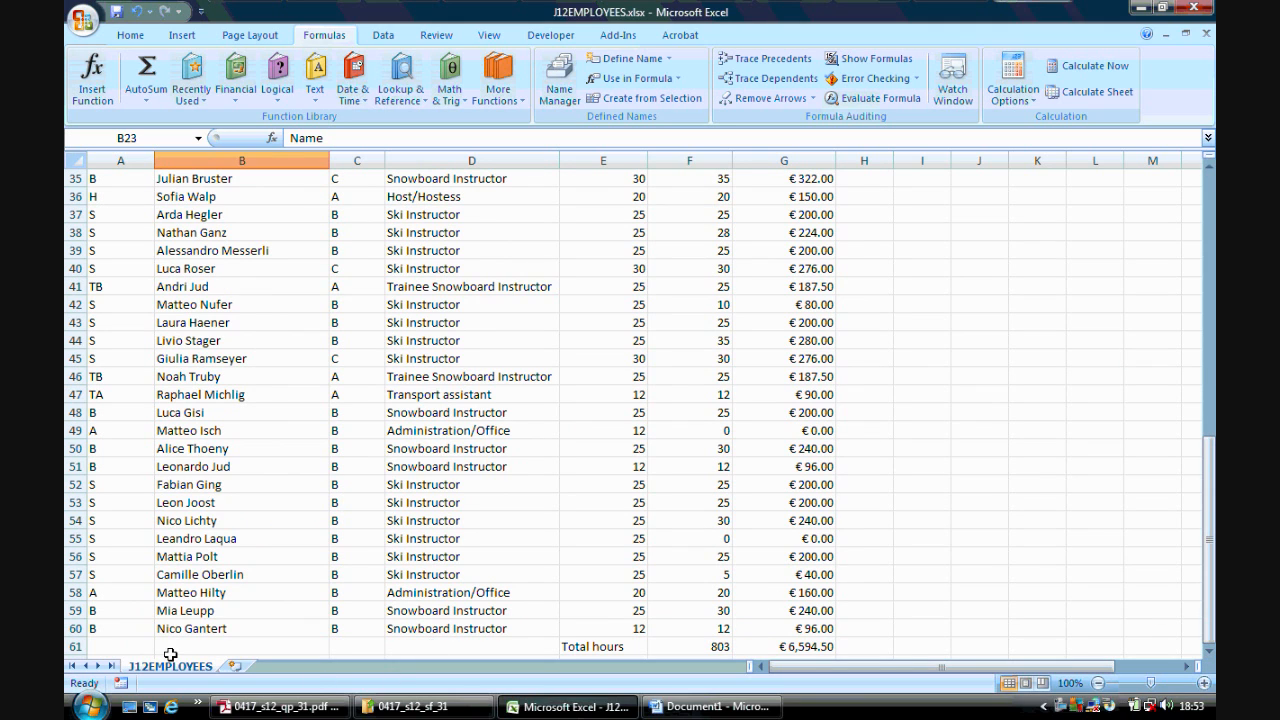
pyautogui.click(74, 646)
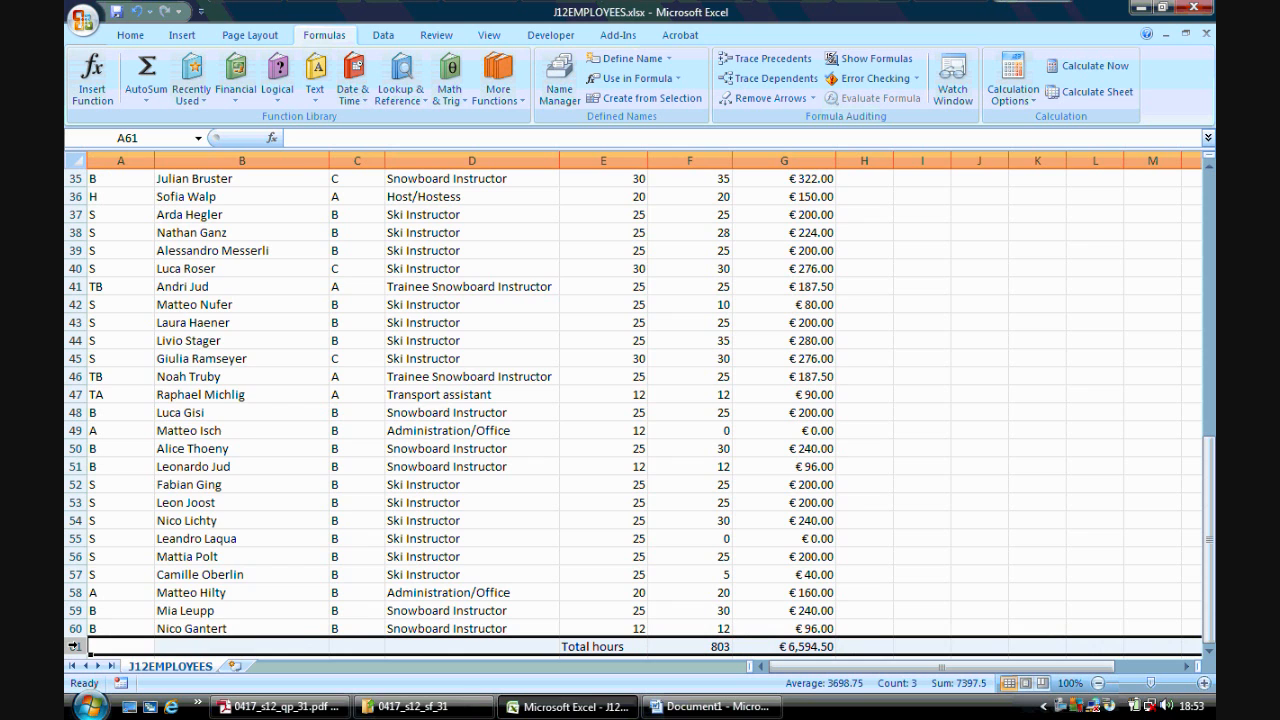
pyautogui.rightClick(76, 646)
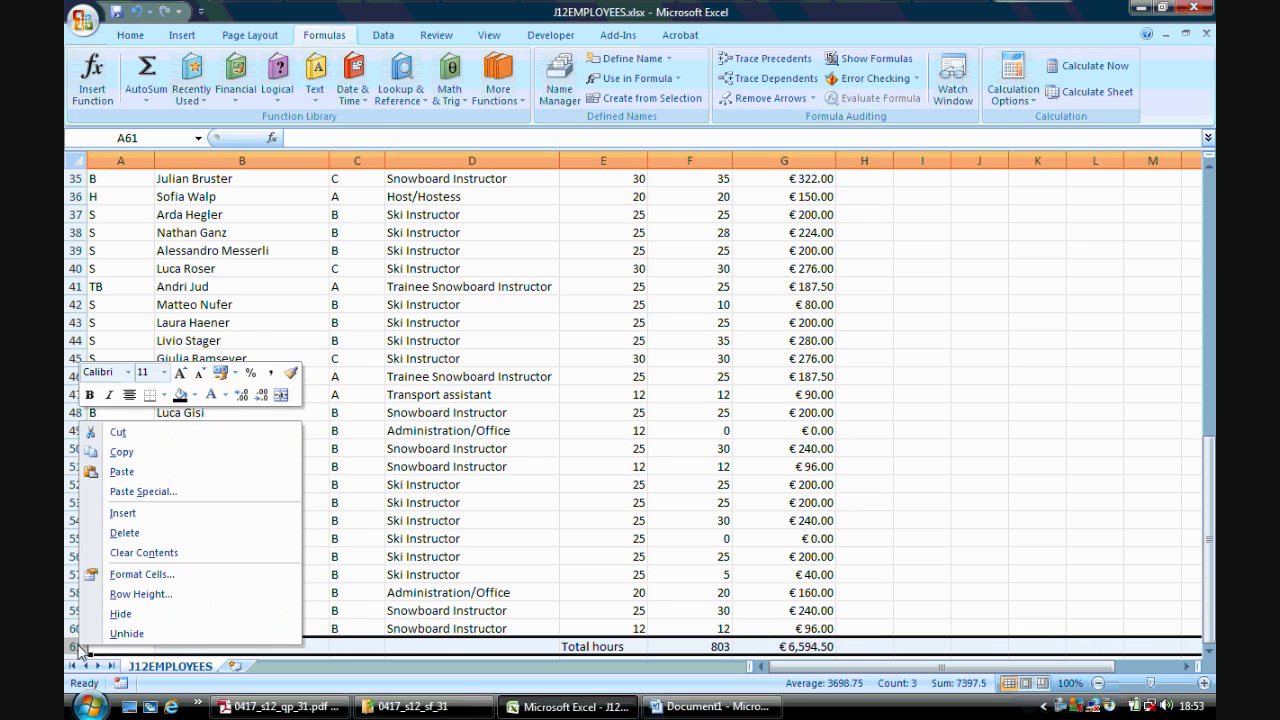
pyautogui.click(121, 611)
# - Turn on AutoFilter for the employee table headings in row 23
pyautogui.click(285, 706)
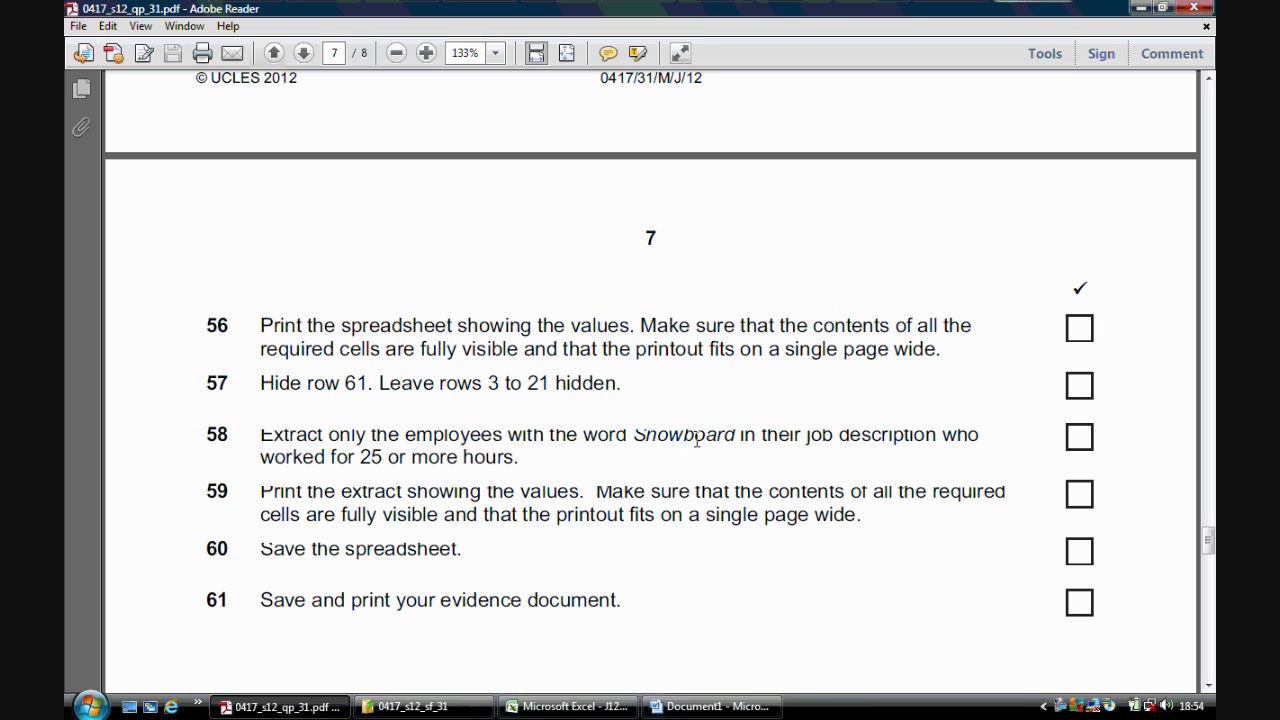
pyautogui.click(568, 703)
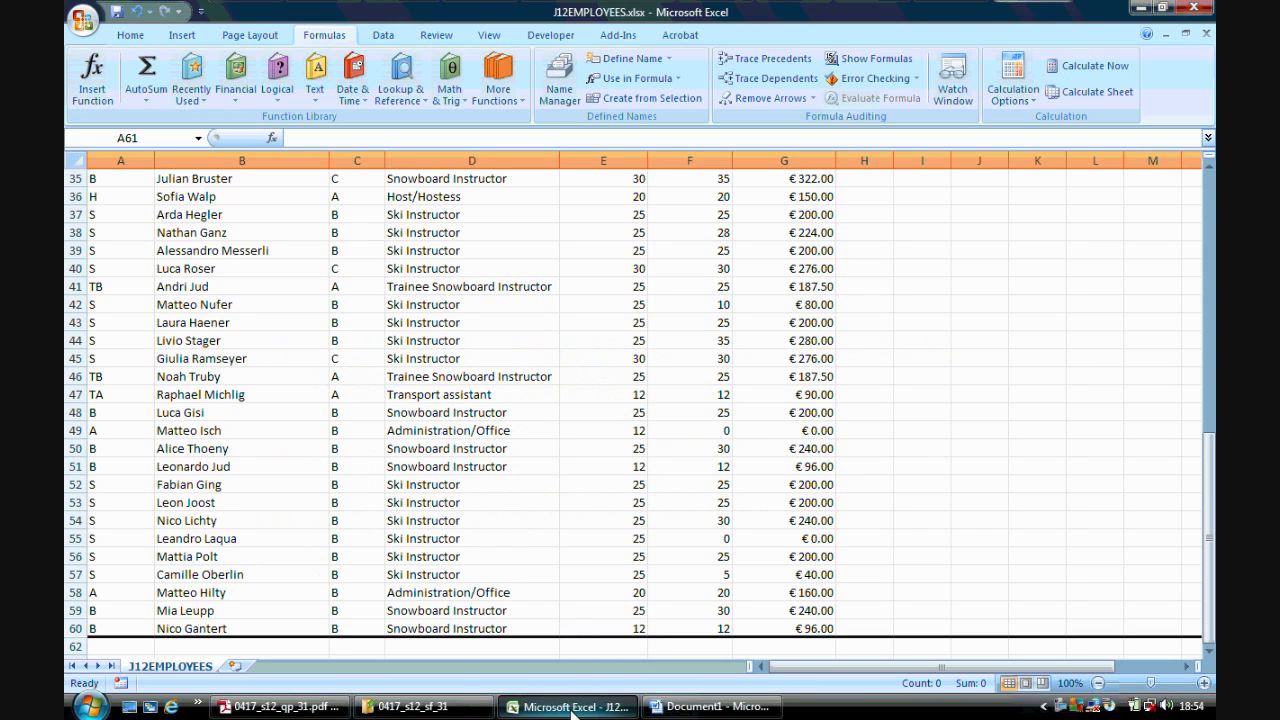
pyautogui.click(1166, 526)
pyautogui.moveTo(1212, 512); pyautogui.dragTo(1210, 258)
pyautogui.click(355, 251)
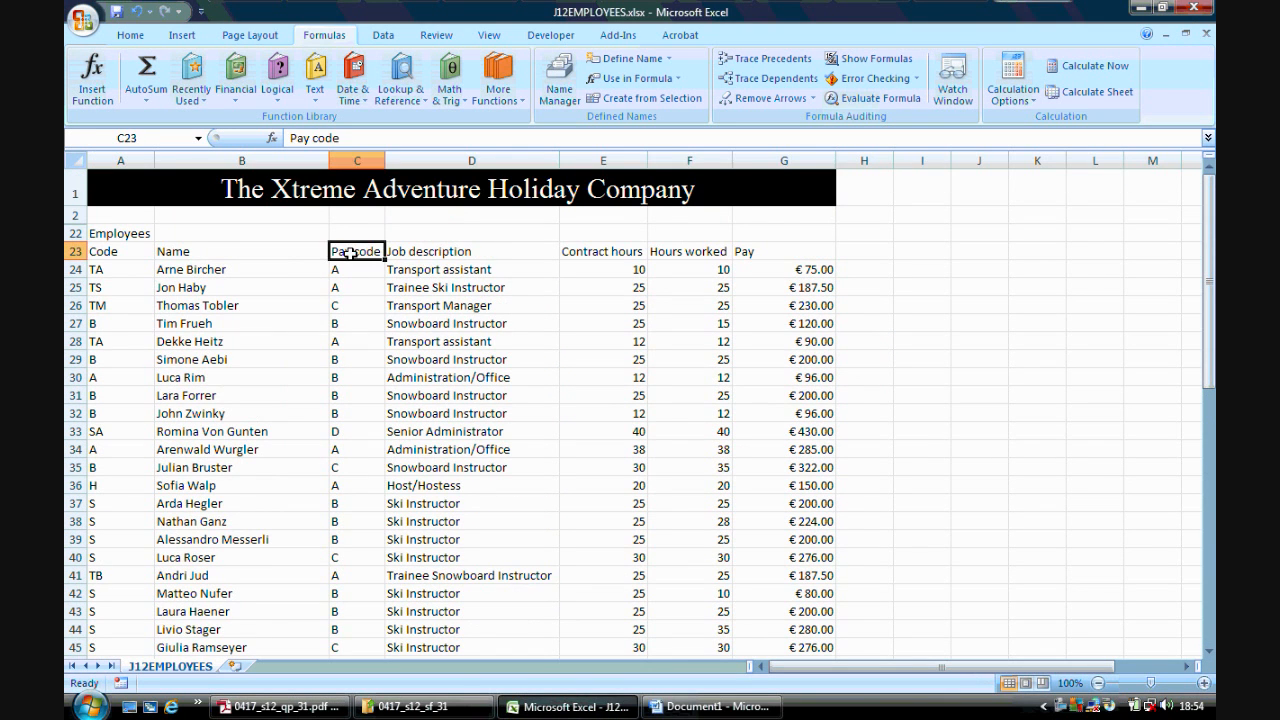
pyautogui.click(383, 37)
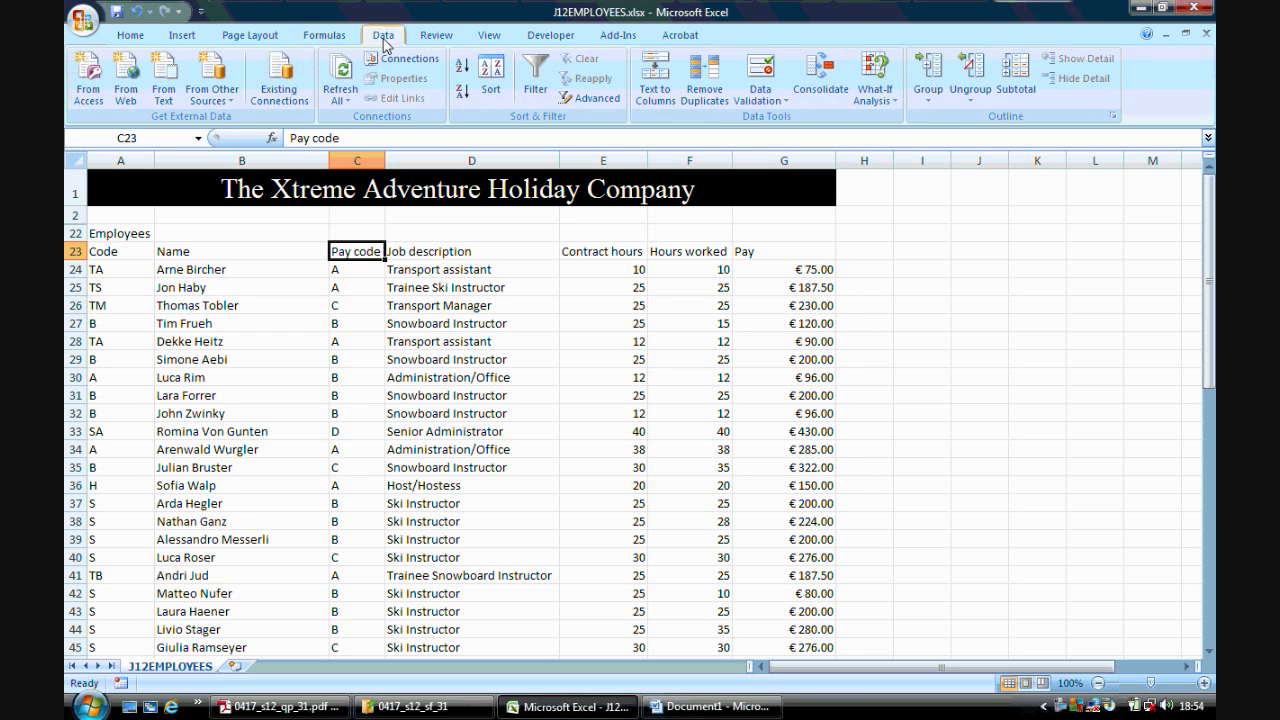
pyautogui.click(537, 85)
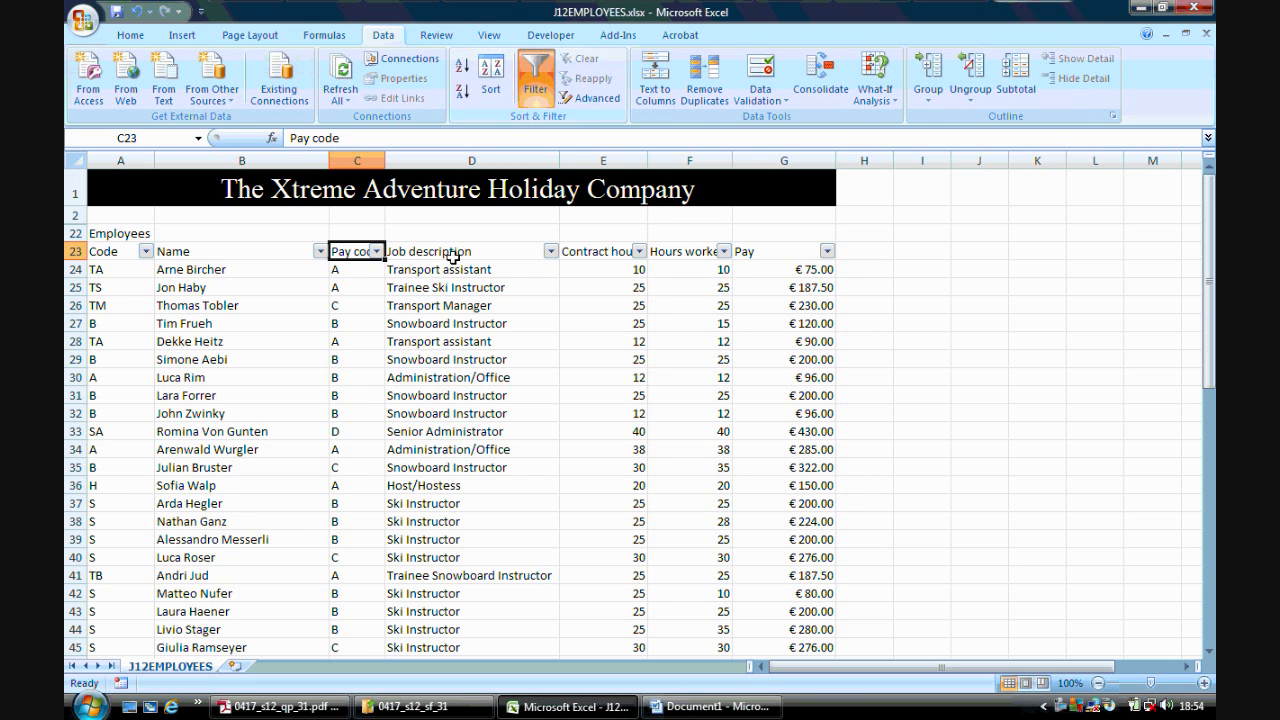
# - Filter the Job description column to show only rows containing snowboard
pyautogui.click(551, 251)
pyautogui.moveTo(632, 376)
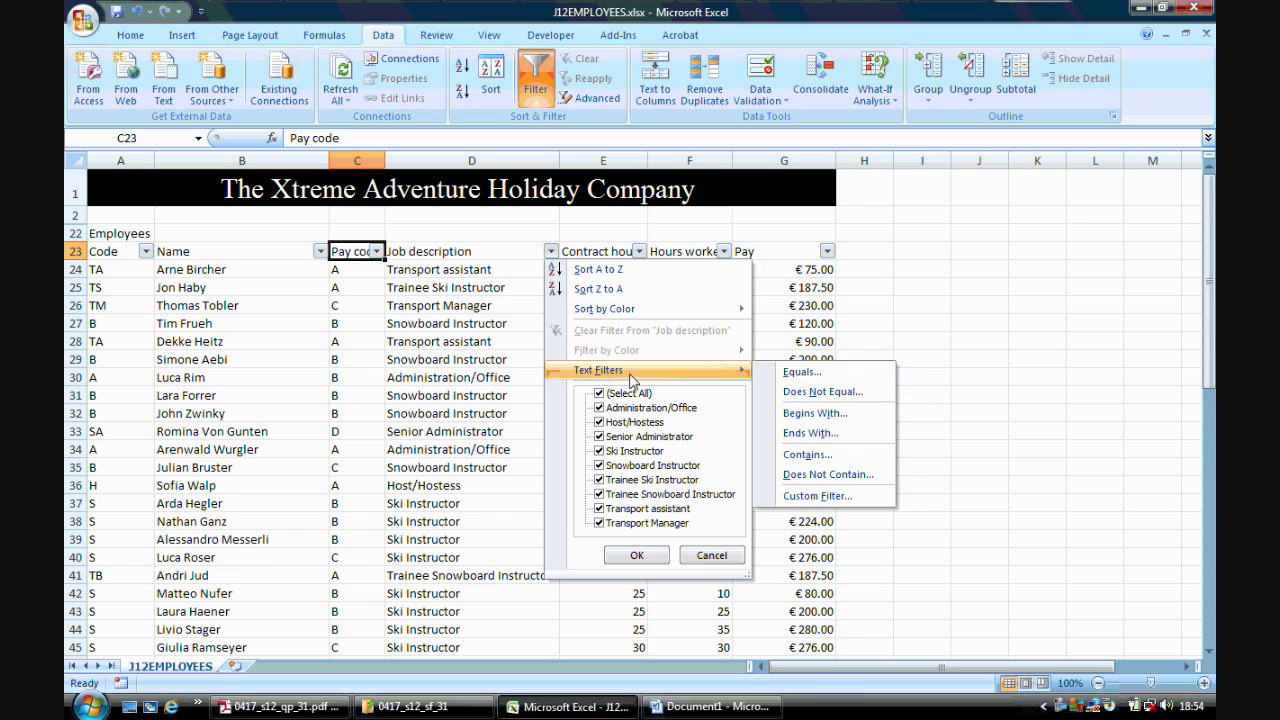
pyautogui.click(828, 456)
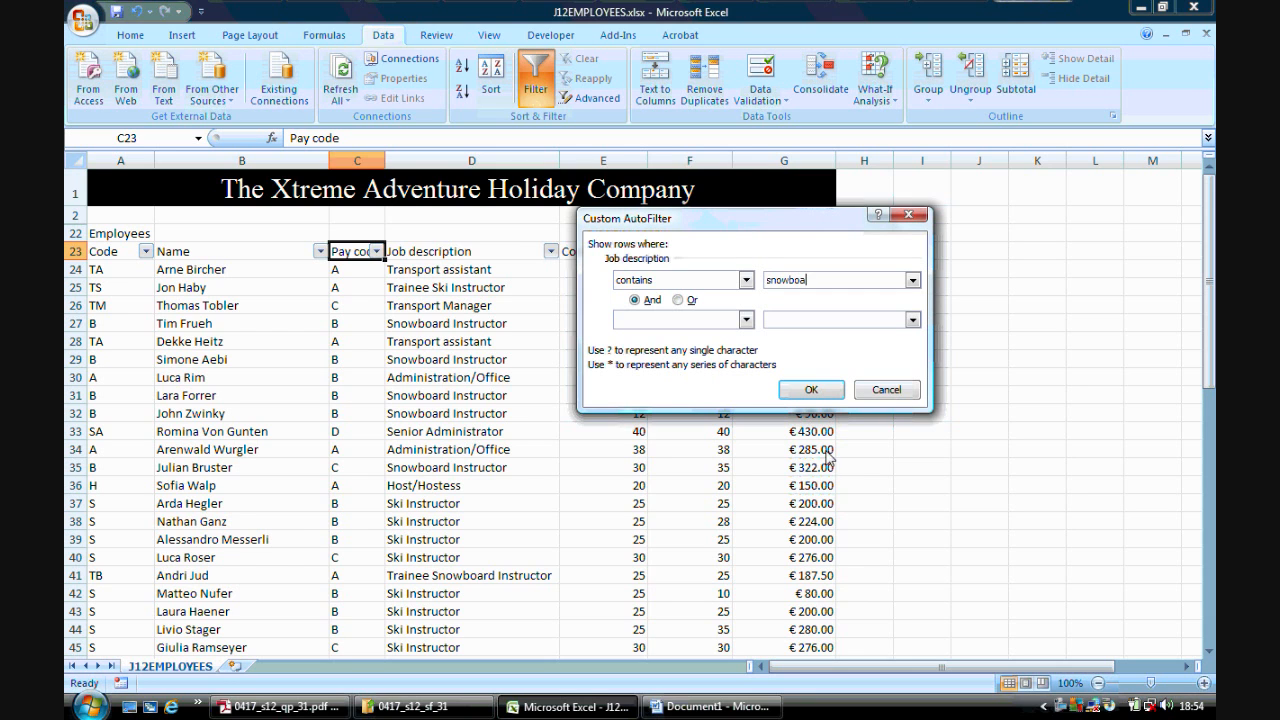
pyautogui.click(811, 389)
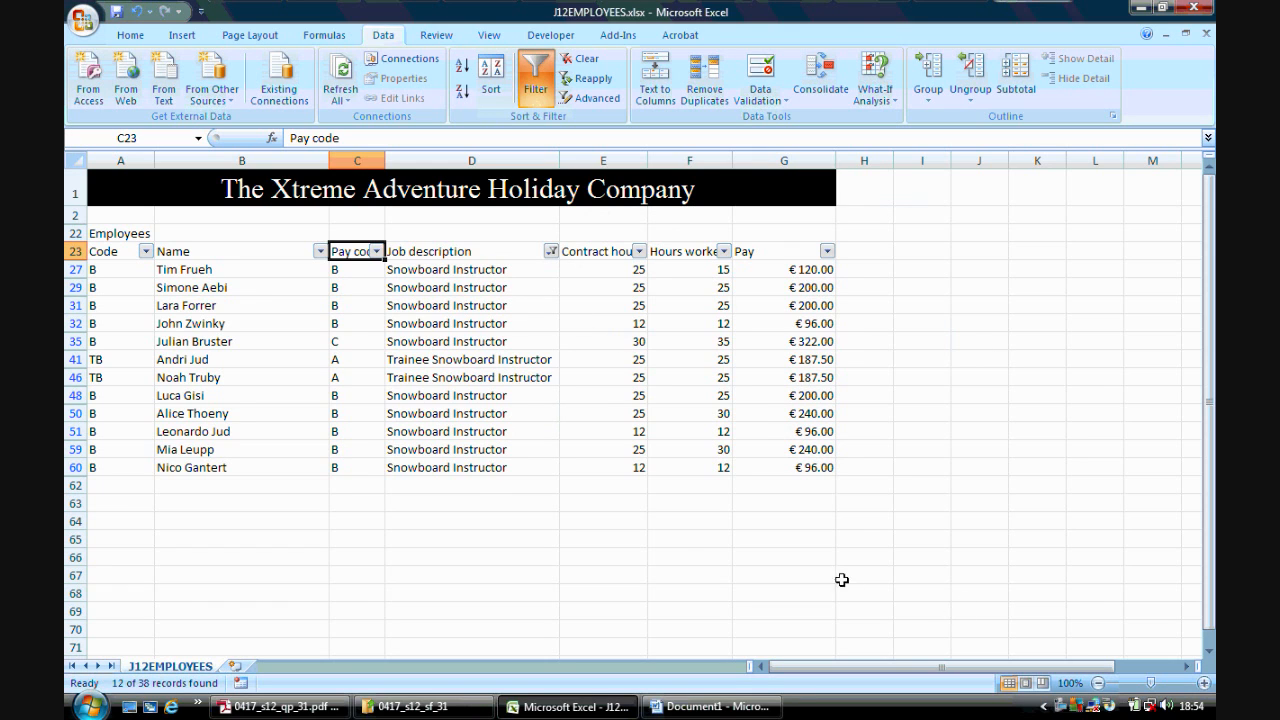
# - Add a Hours worked filter for values greater than or equal to 25
pyautogui.click(282, 706)
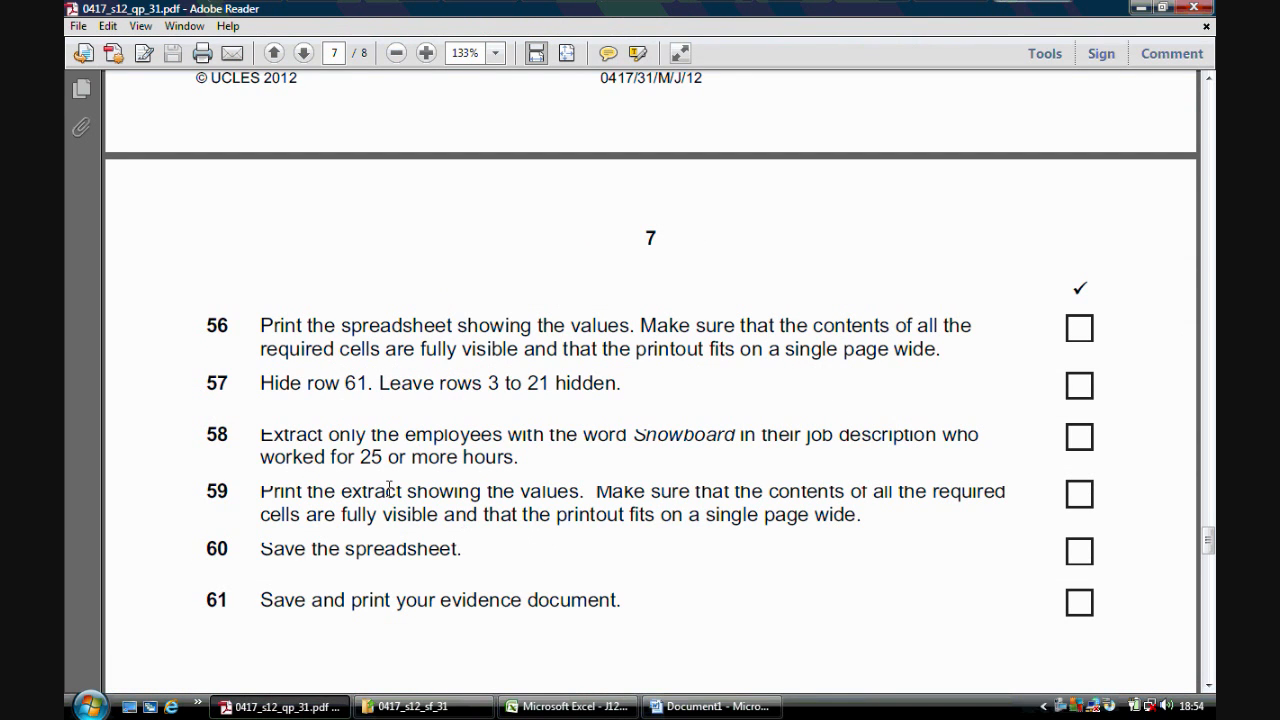
pyautogui.click(580, 707)
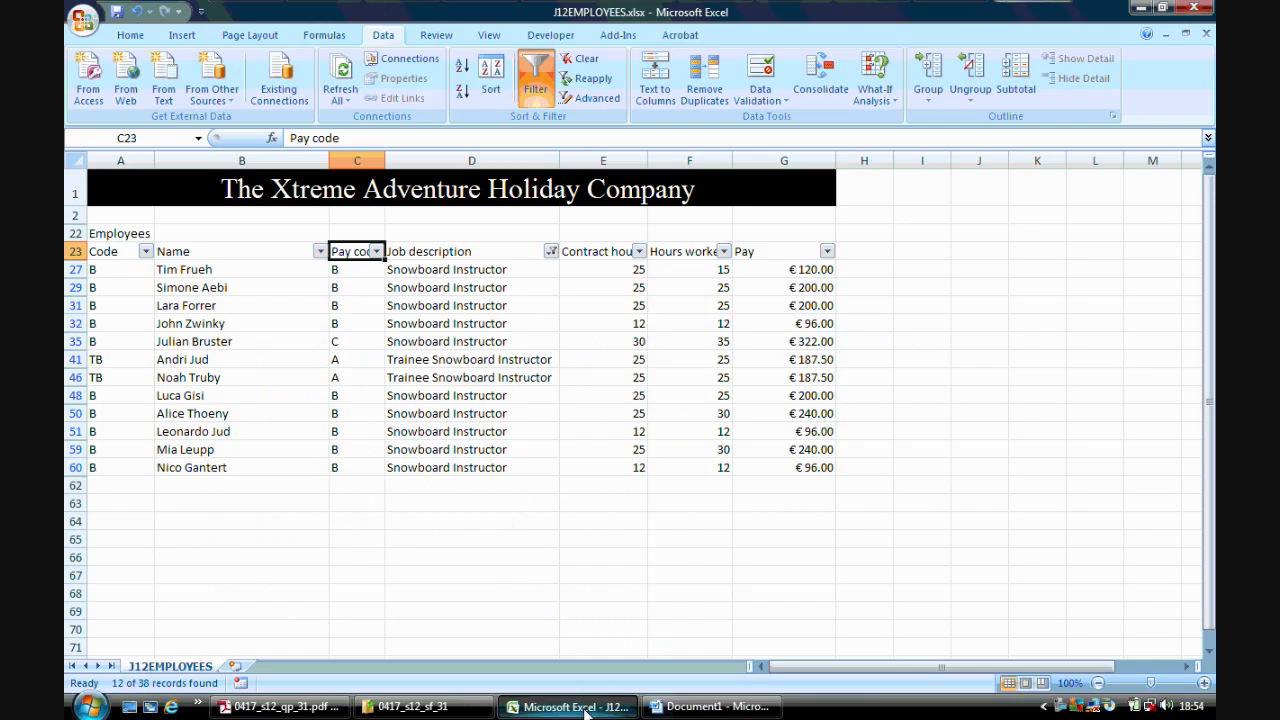
pyautogui.click(721, 253)
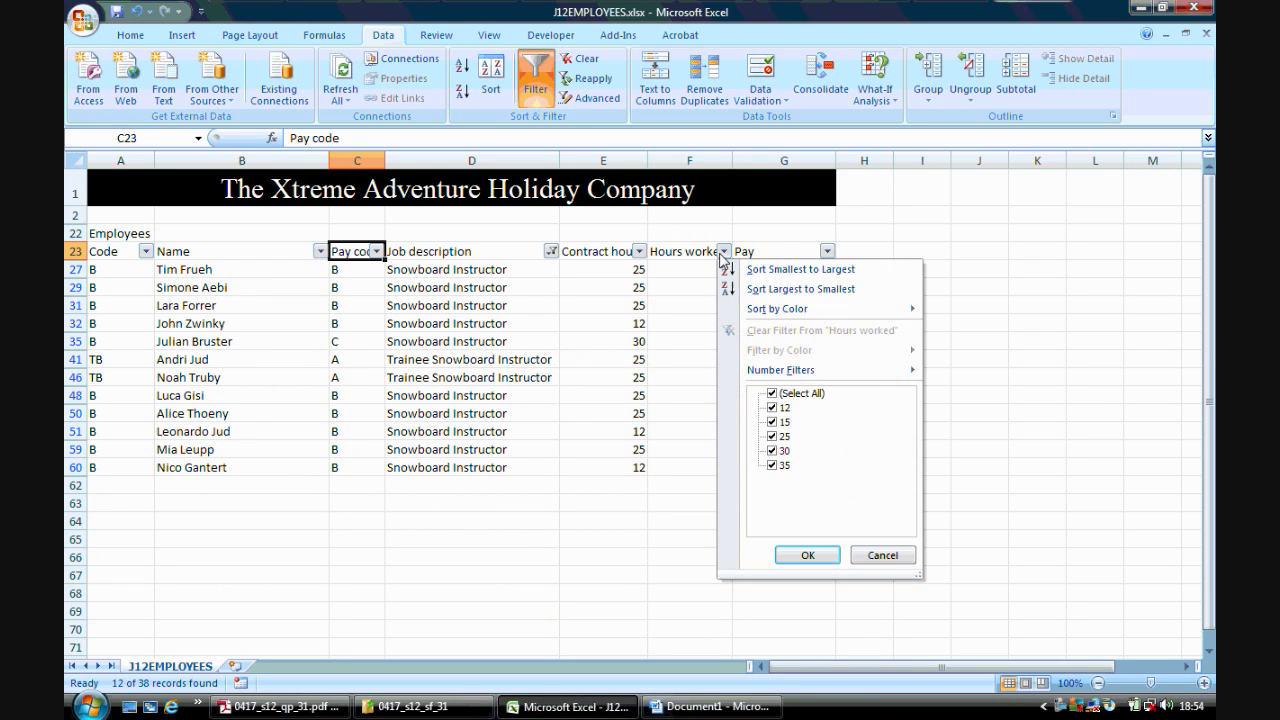
pyautogui.moveTo(822, 375)
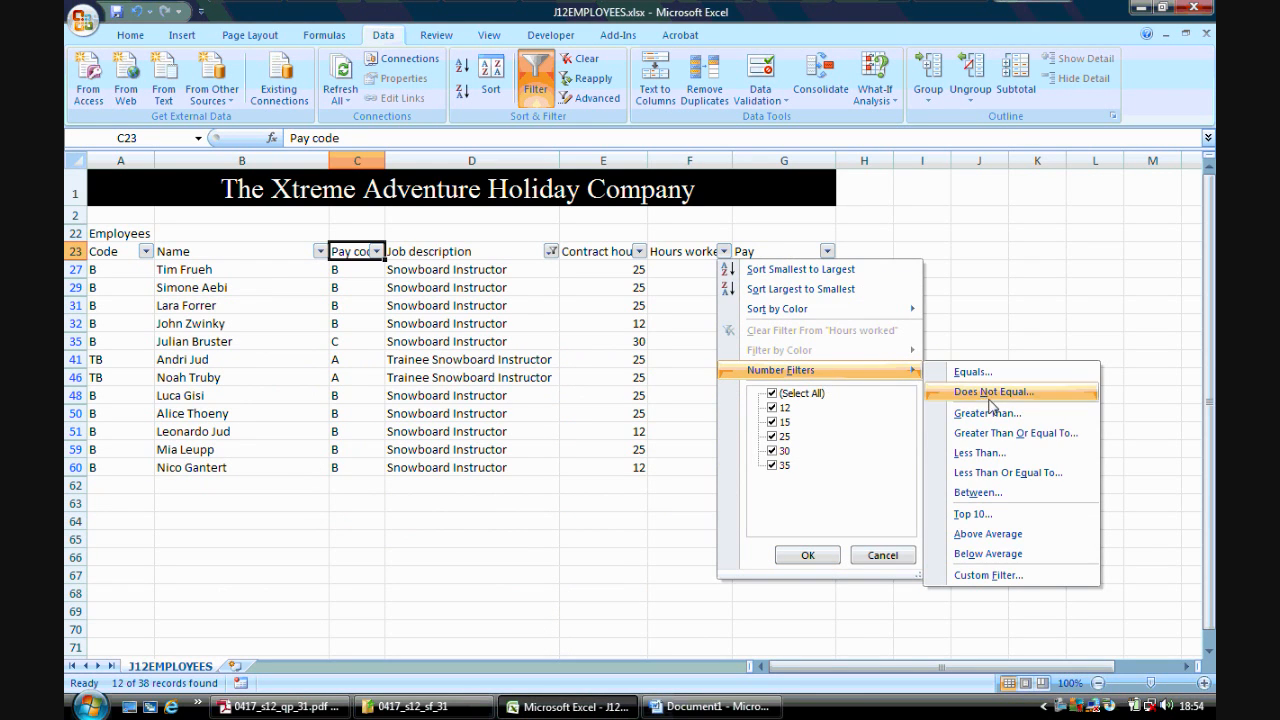
pyautogui.click(1015, 433)
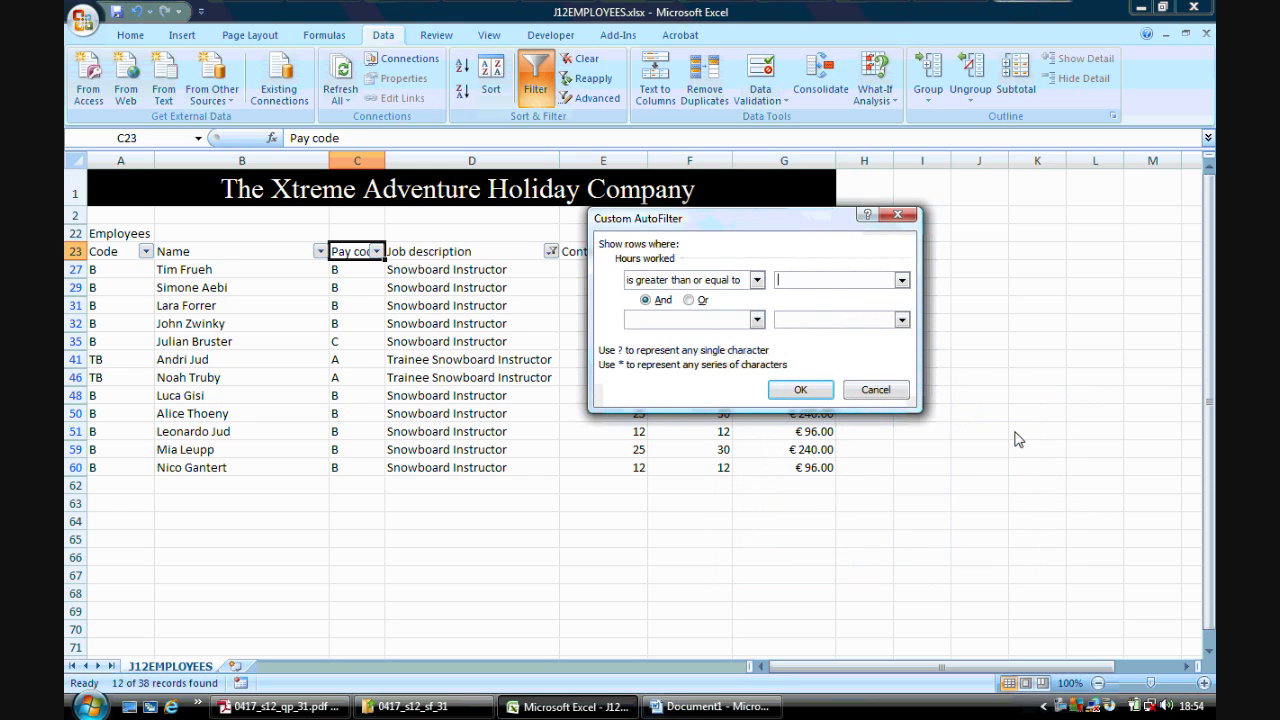
pyautogui.click(810, 391)
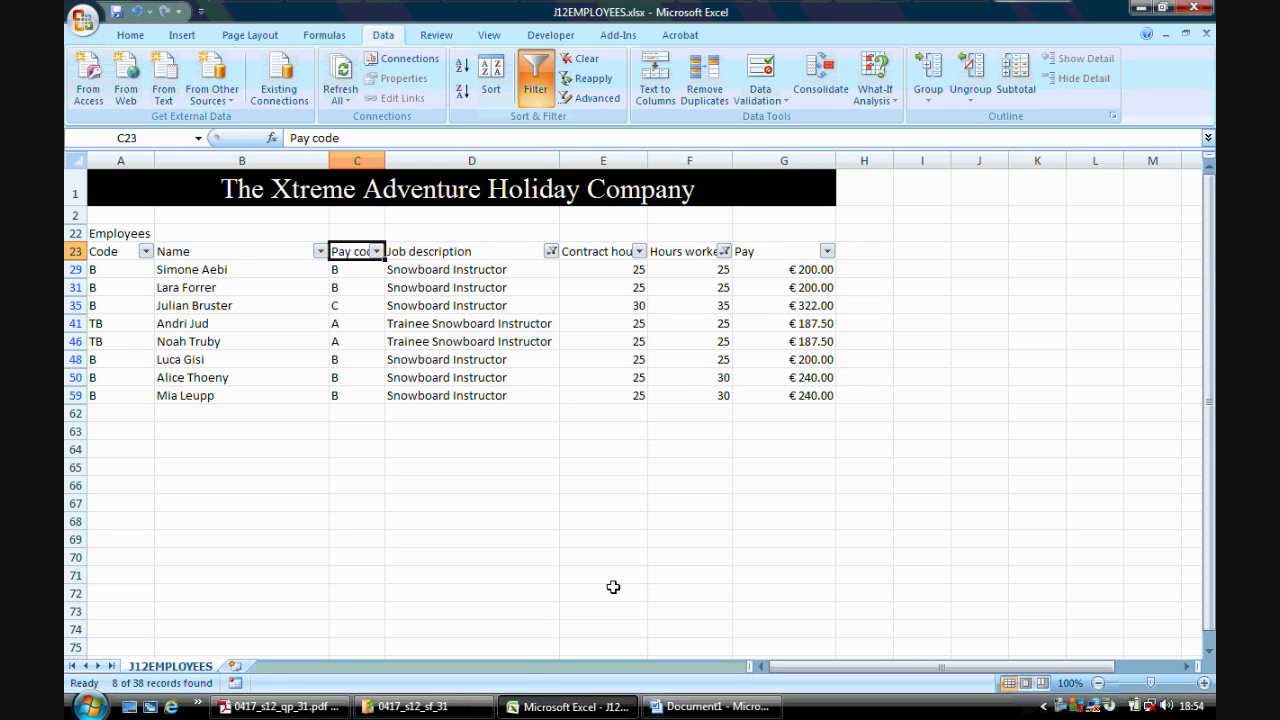
# - Check the question paper, then preview the printout of the filtered Snowboard extract and close the preview
pyautogui.click(280, 706)
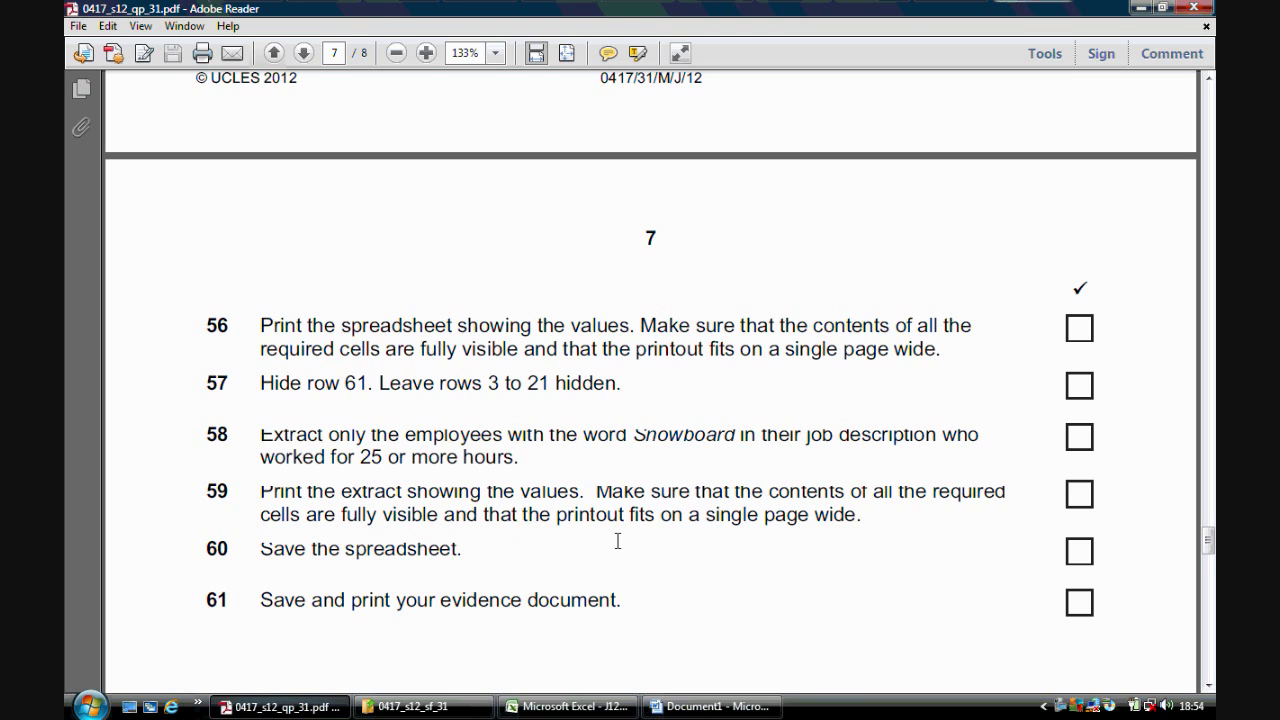
pyautogui.click(567, 706)
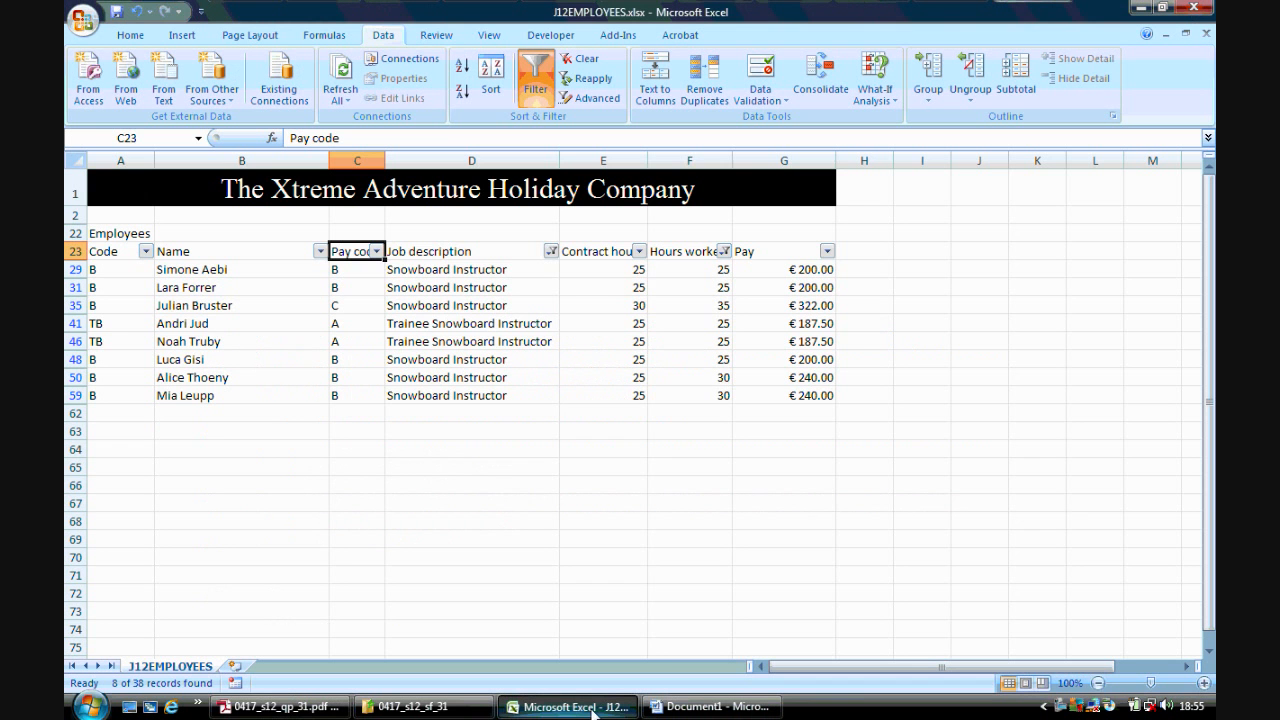
pyautogui.click(90, 16)
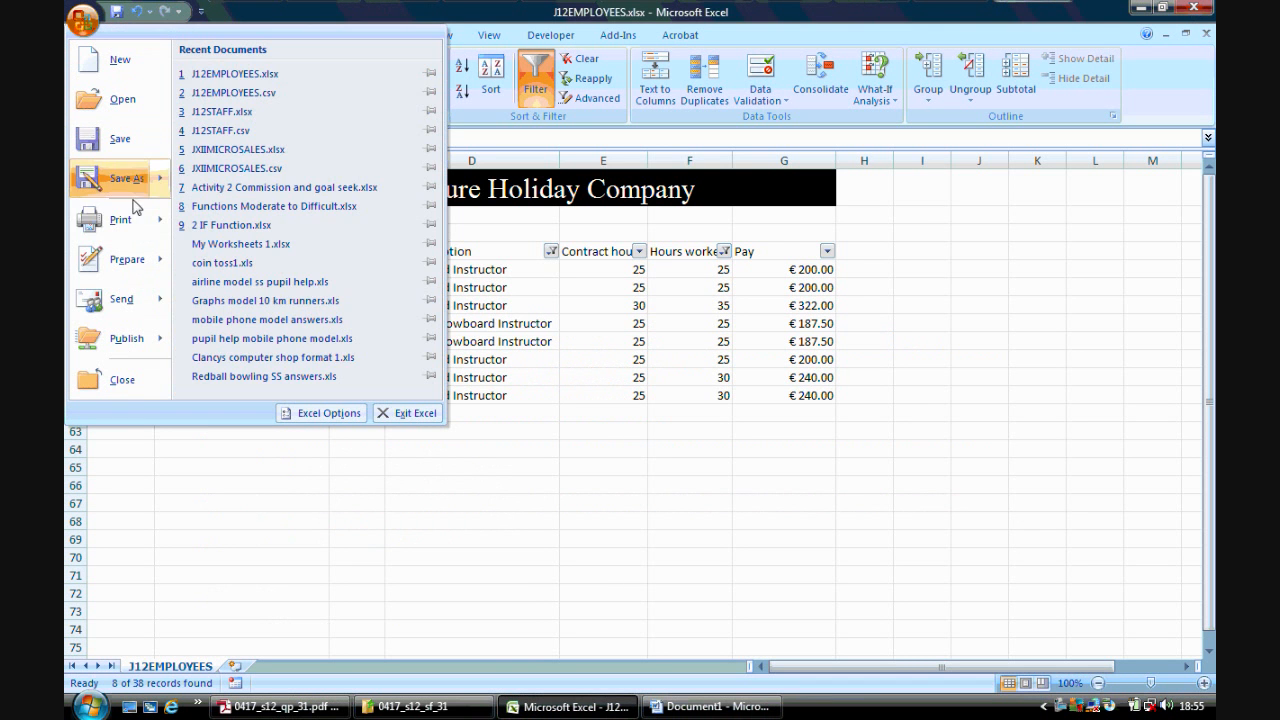
pyautogui.moveTo(120, 219)
pyautogui.click(295, 110)
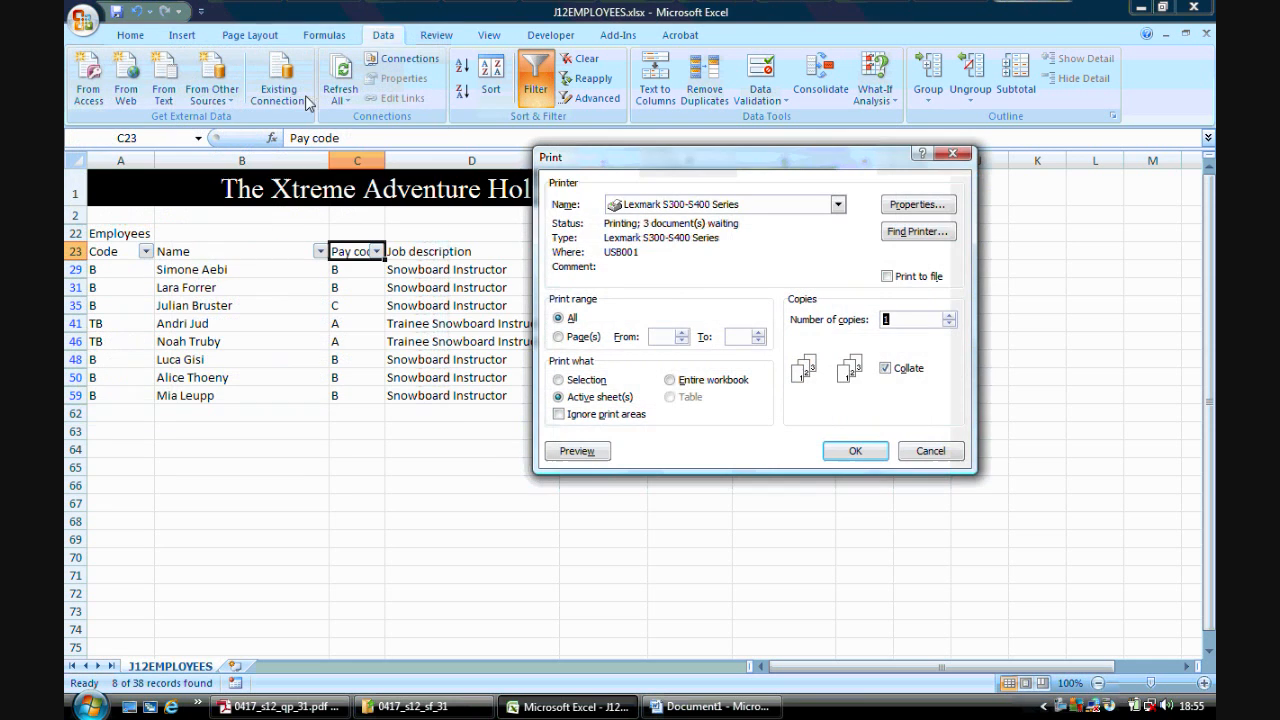
pyautogui.click(589, 452)
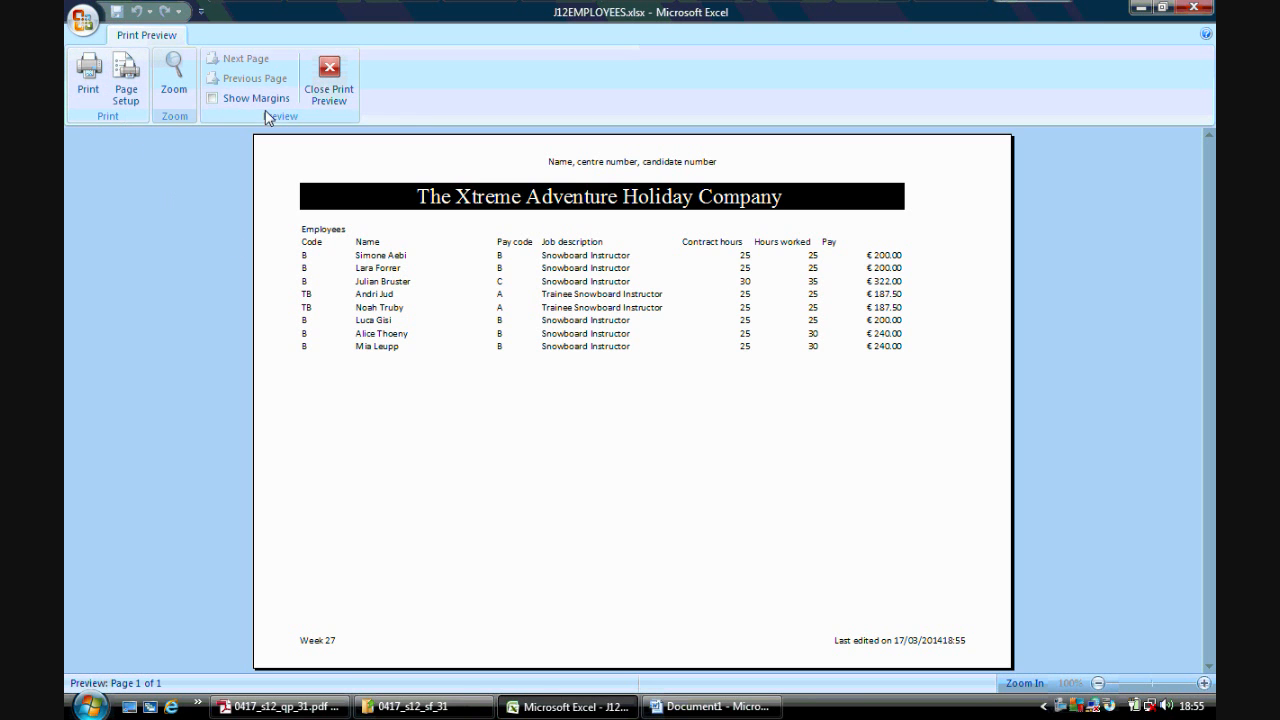
pyautogui.click(329, 80)
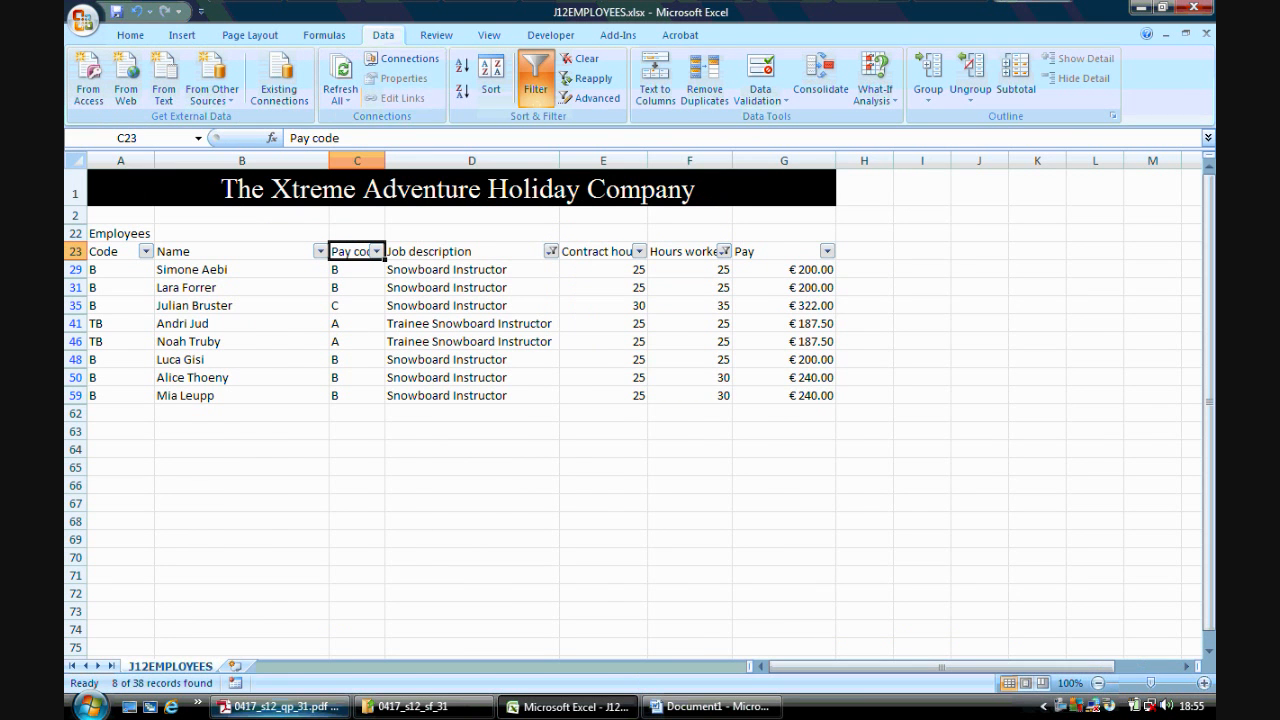
# - Switch to Word and save the evidence document as EVIDENCE.docx in the ICT COURSE > June 2012 3 > 3 1 folder
pyautogui.hotkey('alt', 'Tab')
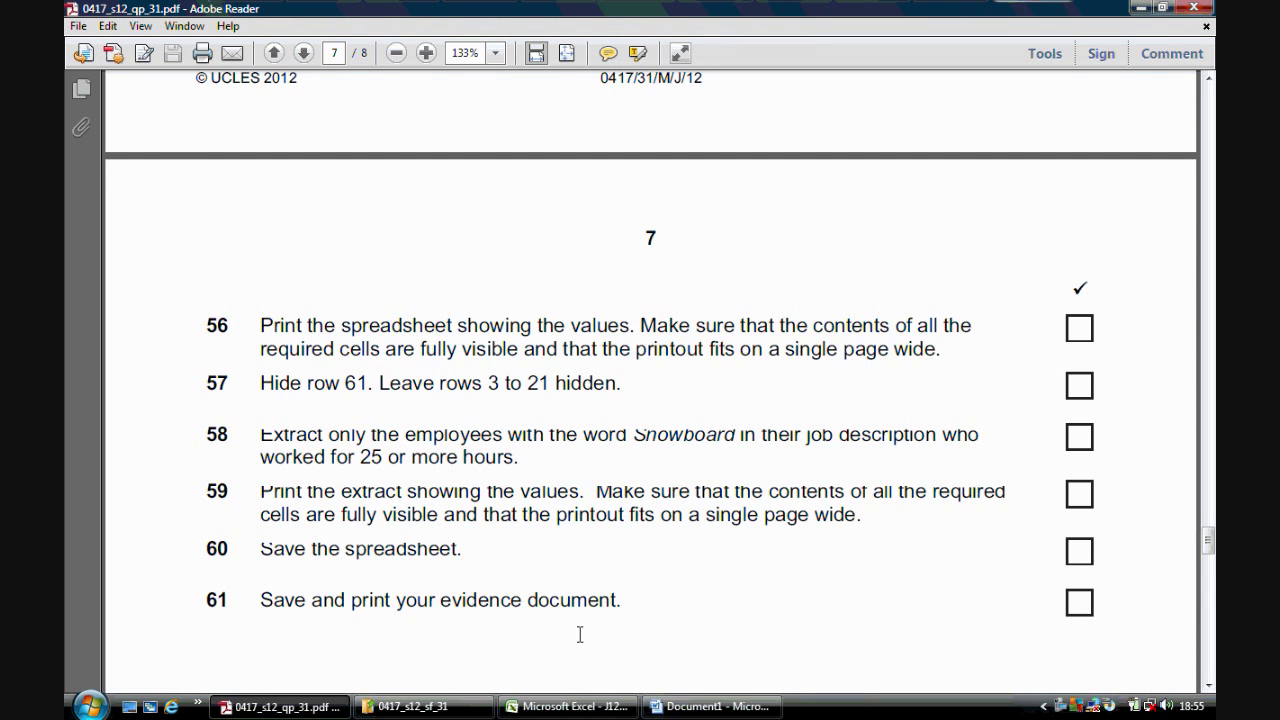
pyautogui.click(570, 706)
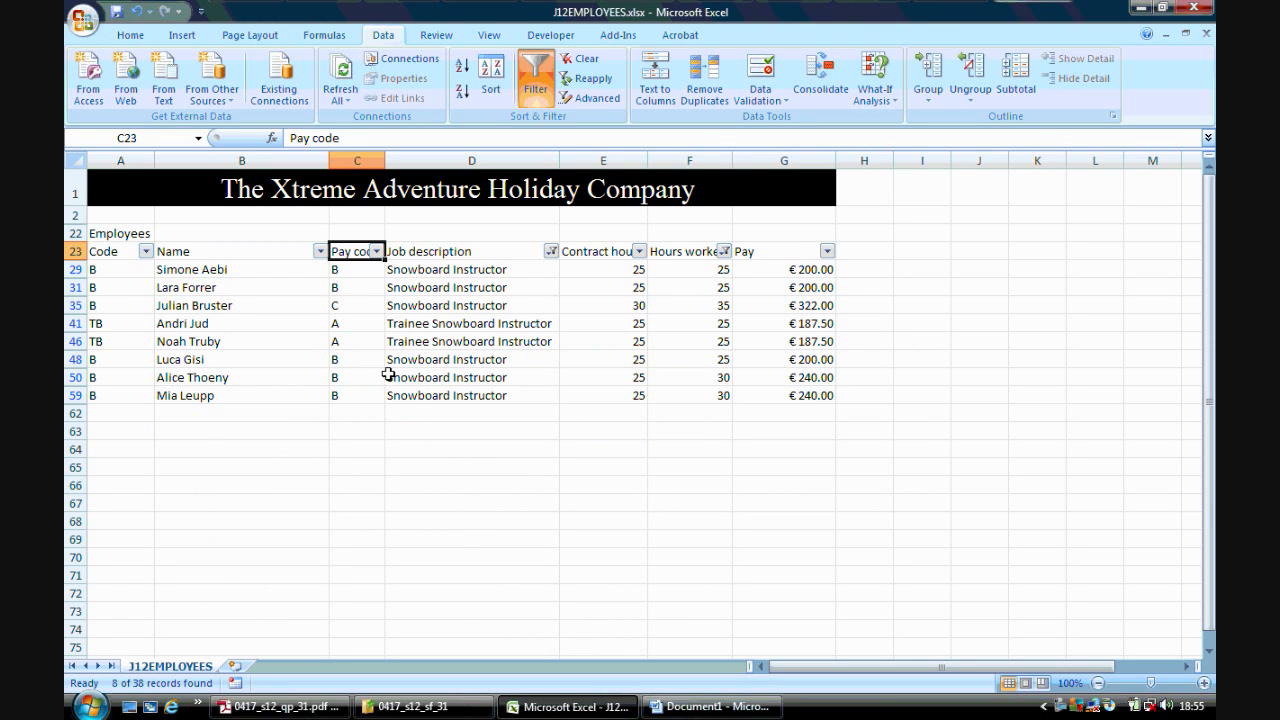
pyautogui.click(690, 706)
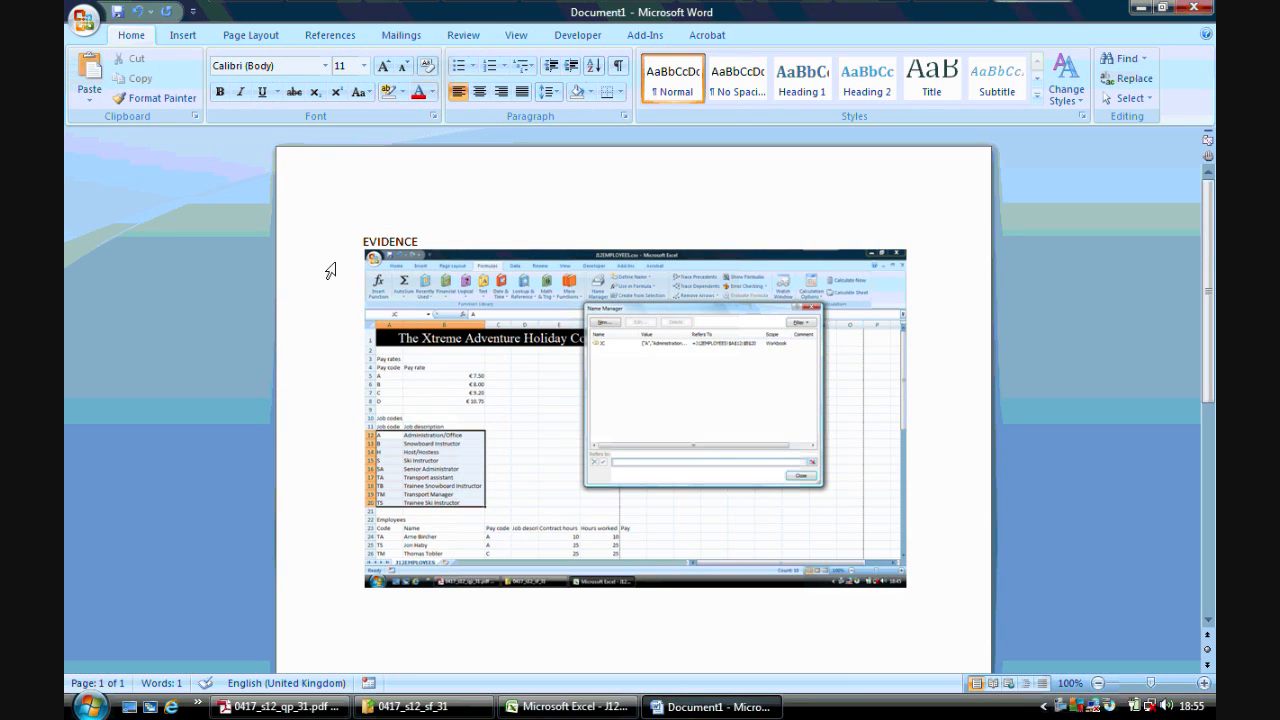
pyautogui.click(83, 20)
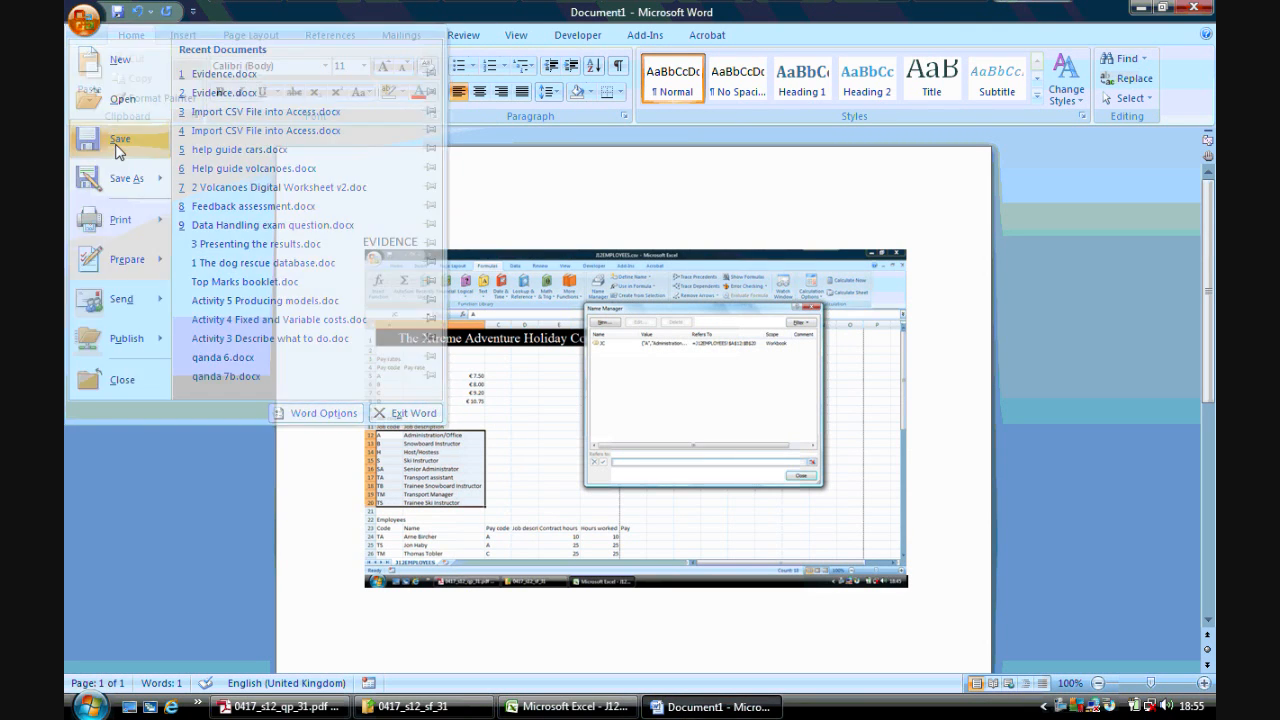
pyautogui.click(117, 145)
pyautogui.scroll(5, 506, 280)
pyautogui.click(420, 257)
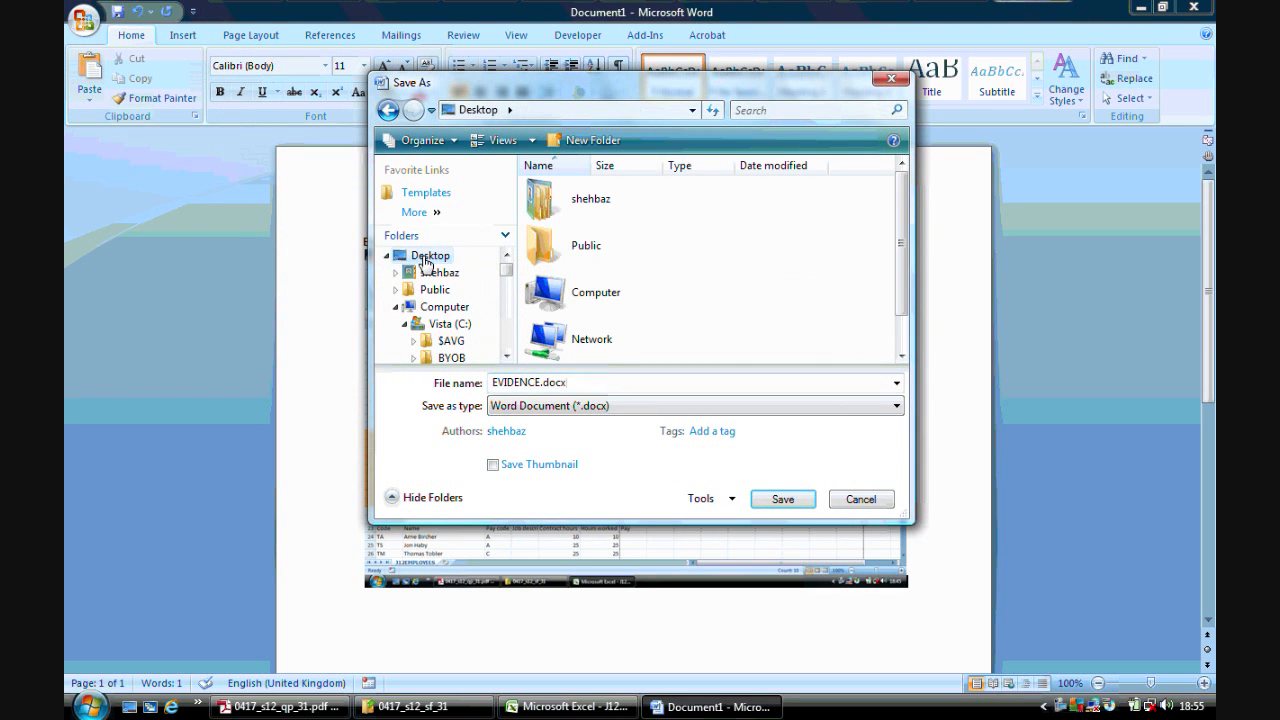
pyautogui.moveTo(903, 251); pyautogui.dragTo(880, 340)
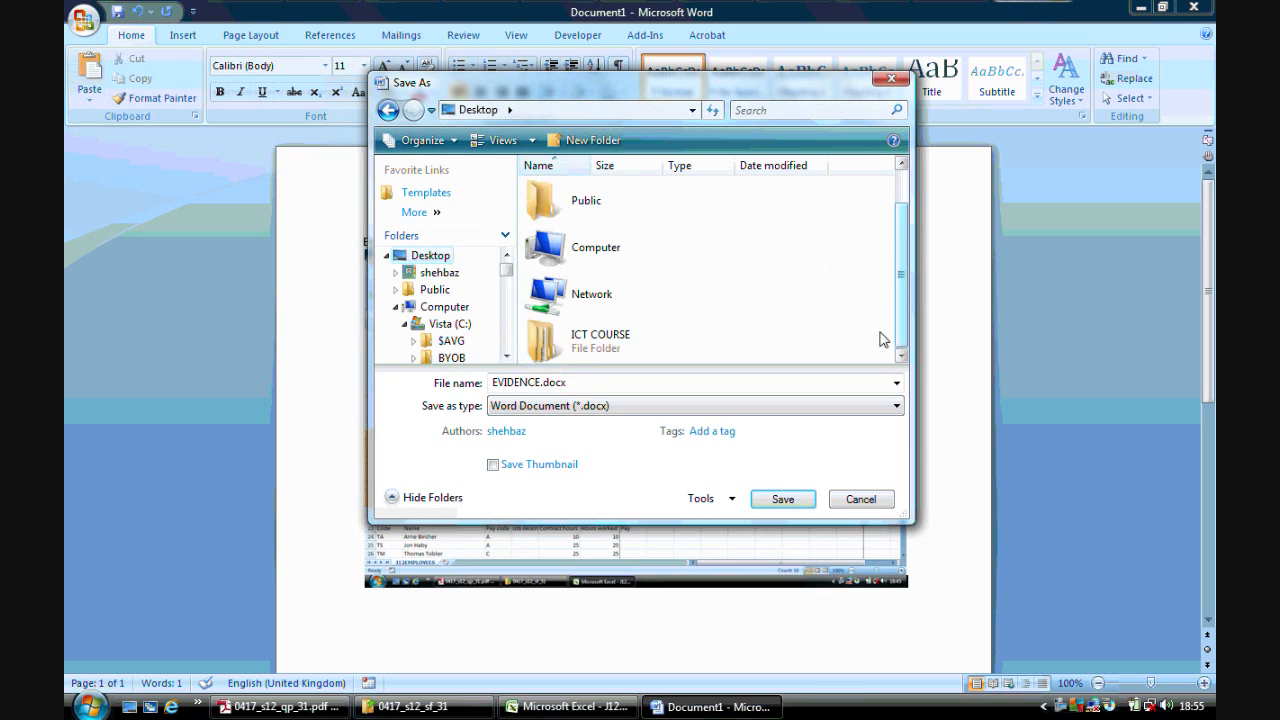
pyautogui.doubleClick(560, 341)
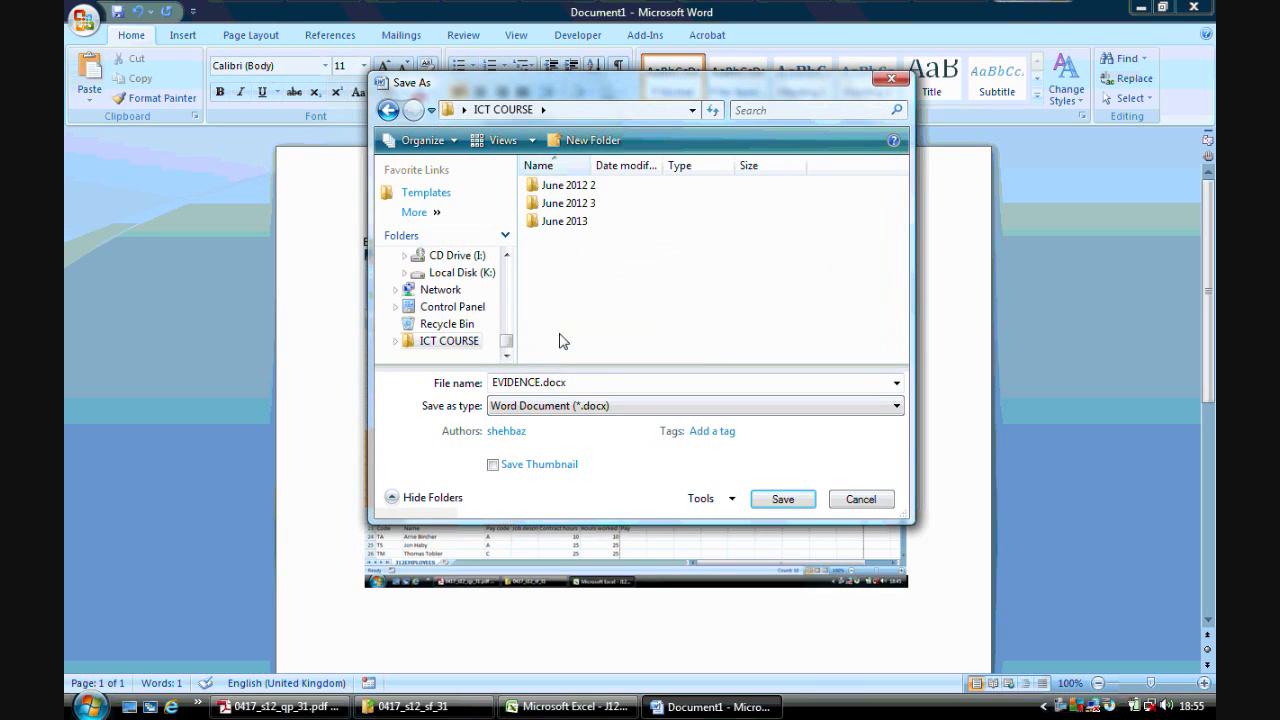
pyautogui.doubleClick(592, 205)
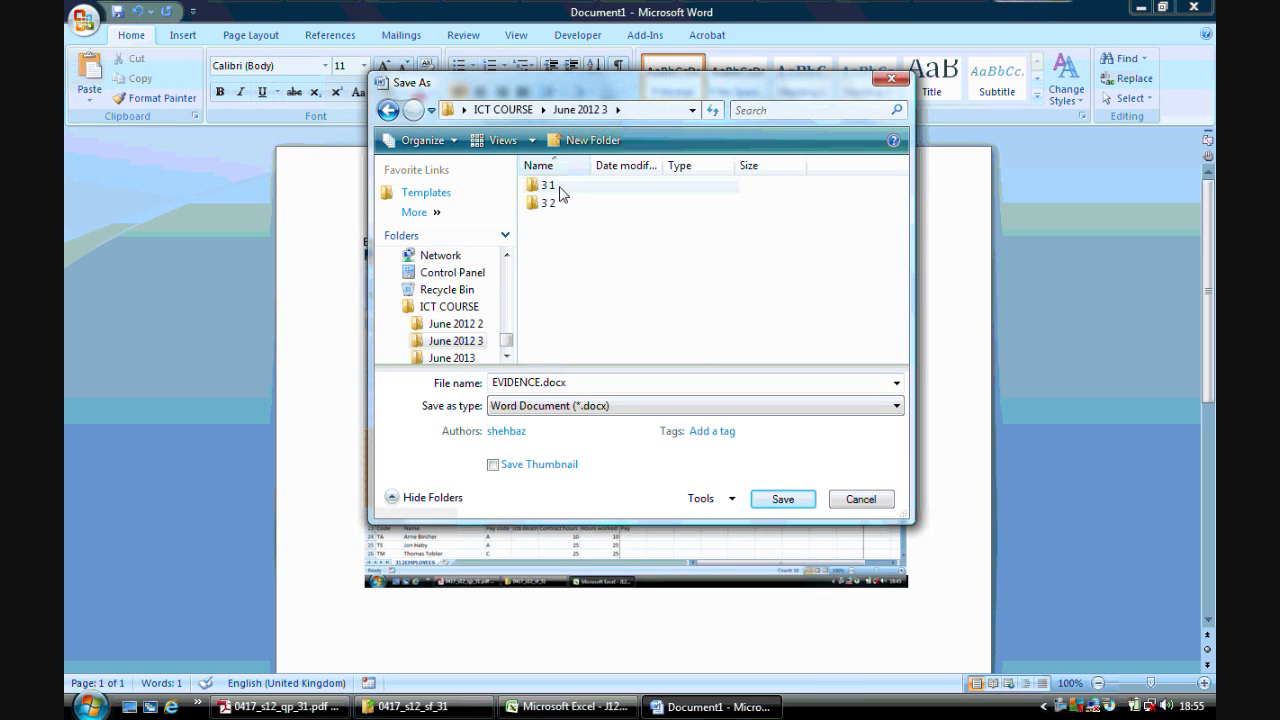
pyautogui.doubleClick(558, 188)
pyautogui.click(783, 499)
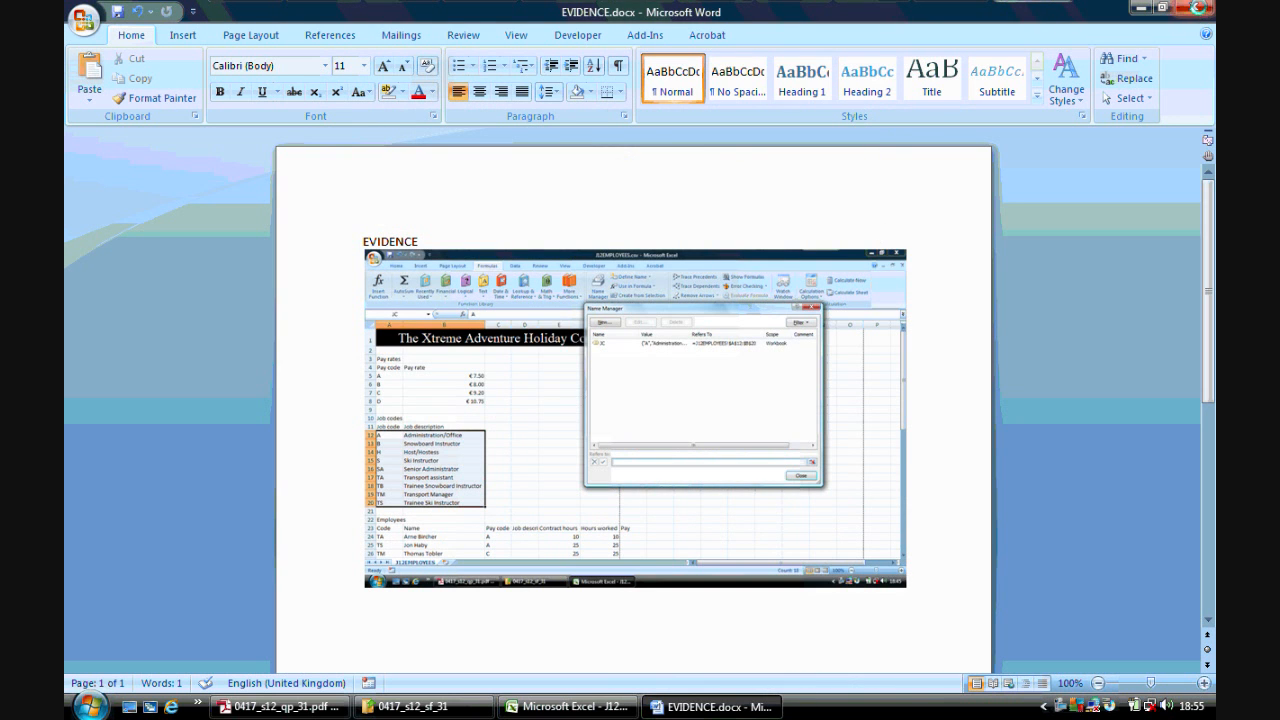
# - Close Word, Excel, the question paper and the folder window
pyautogui.click(1192, 8)
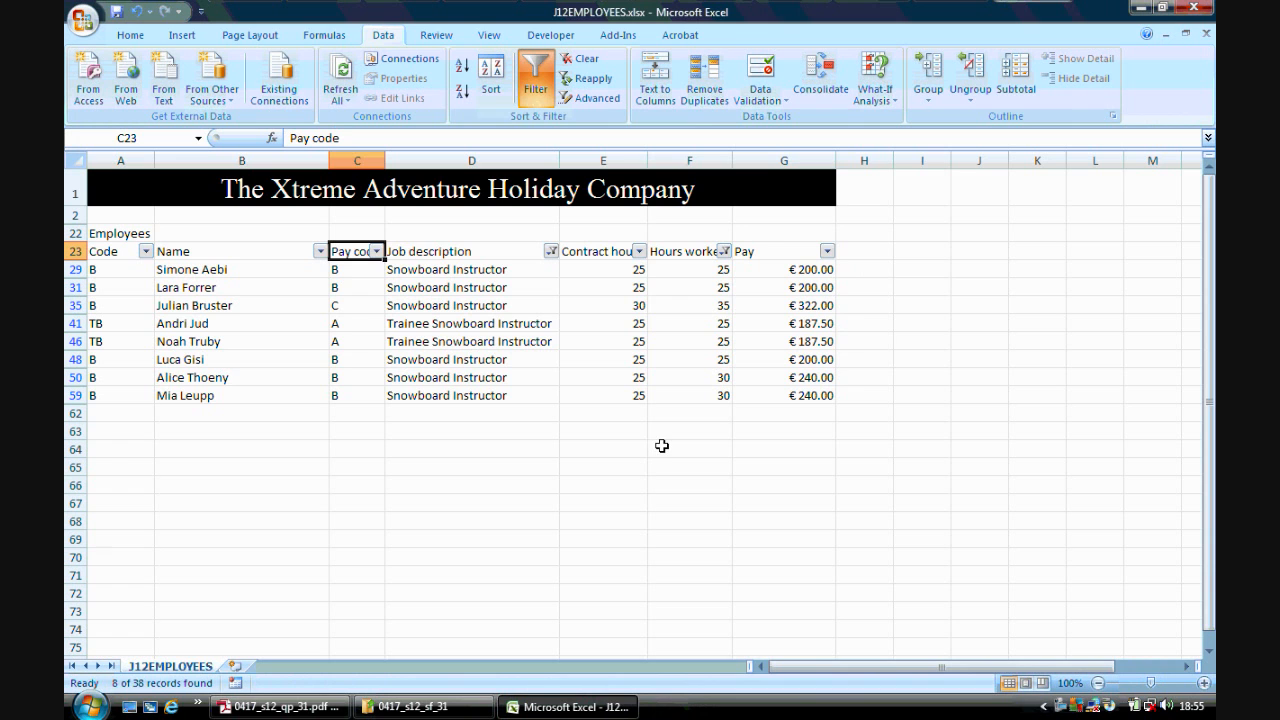
pyautogui.click(1200, 9)
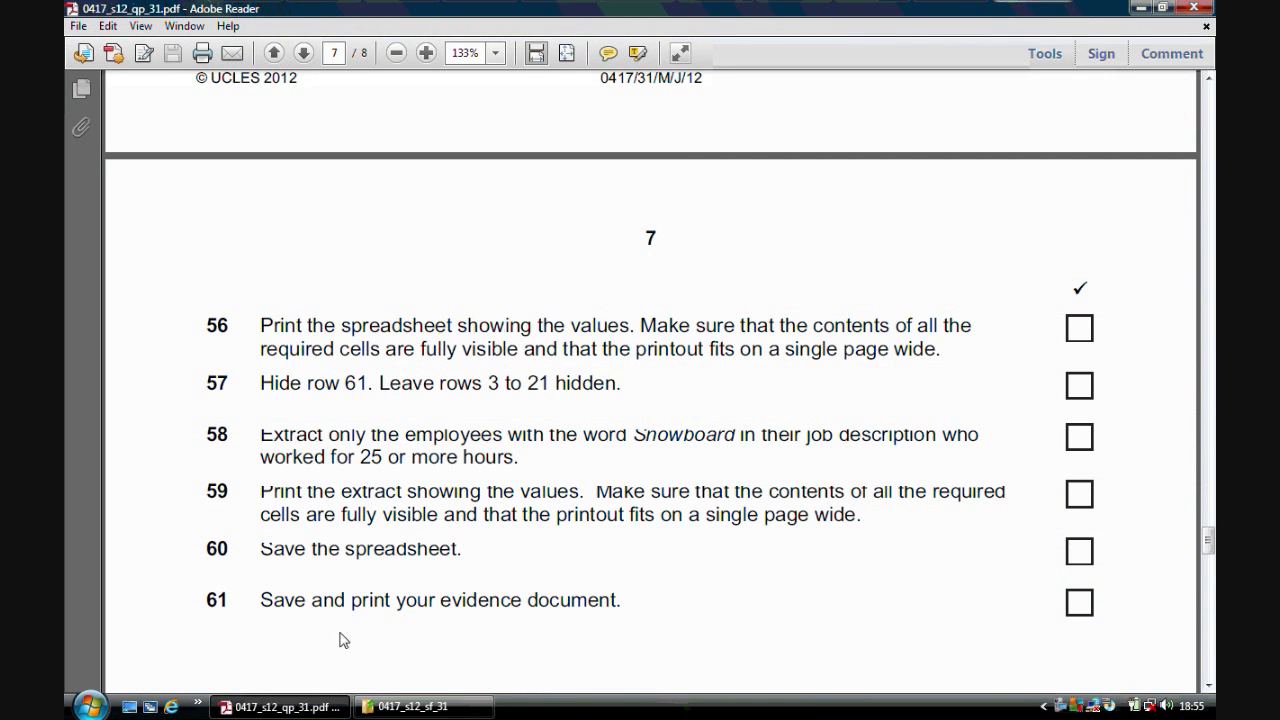
pyautogui.moveTo(1208, 540); pyautogui.dragTo(1208, 549)
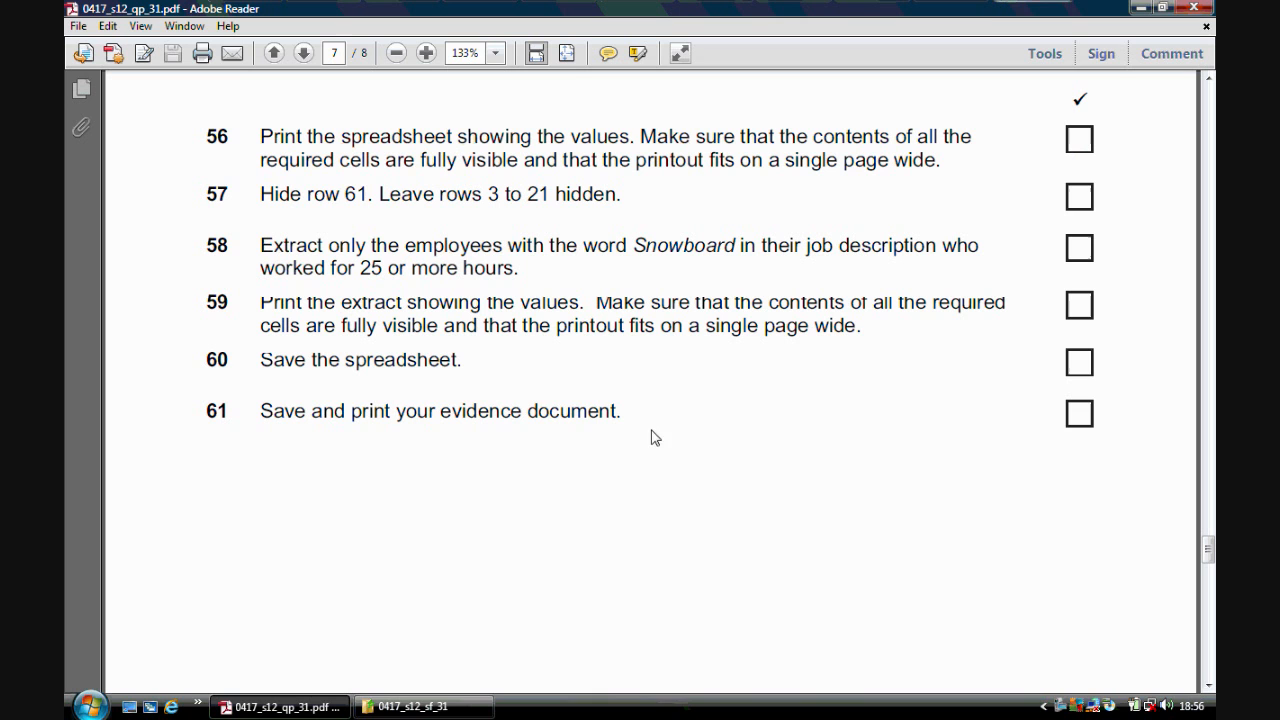
pyautogui.click(1193, 7)
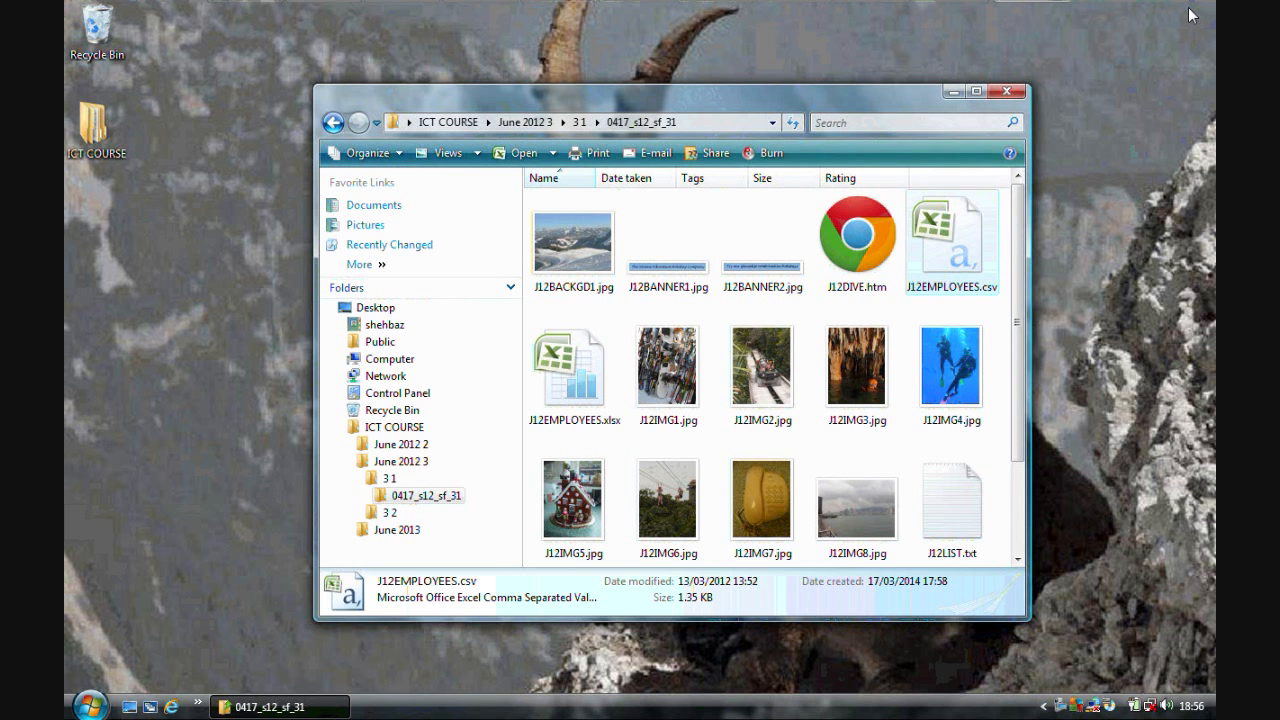
pyautogui.click(1004, 93)
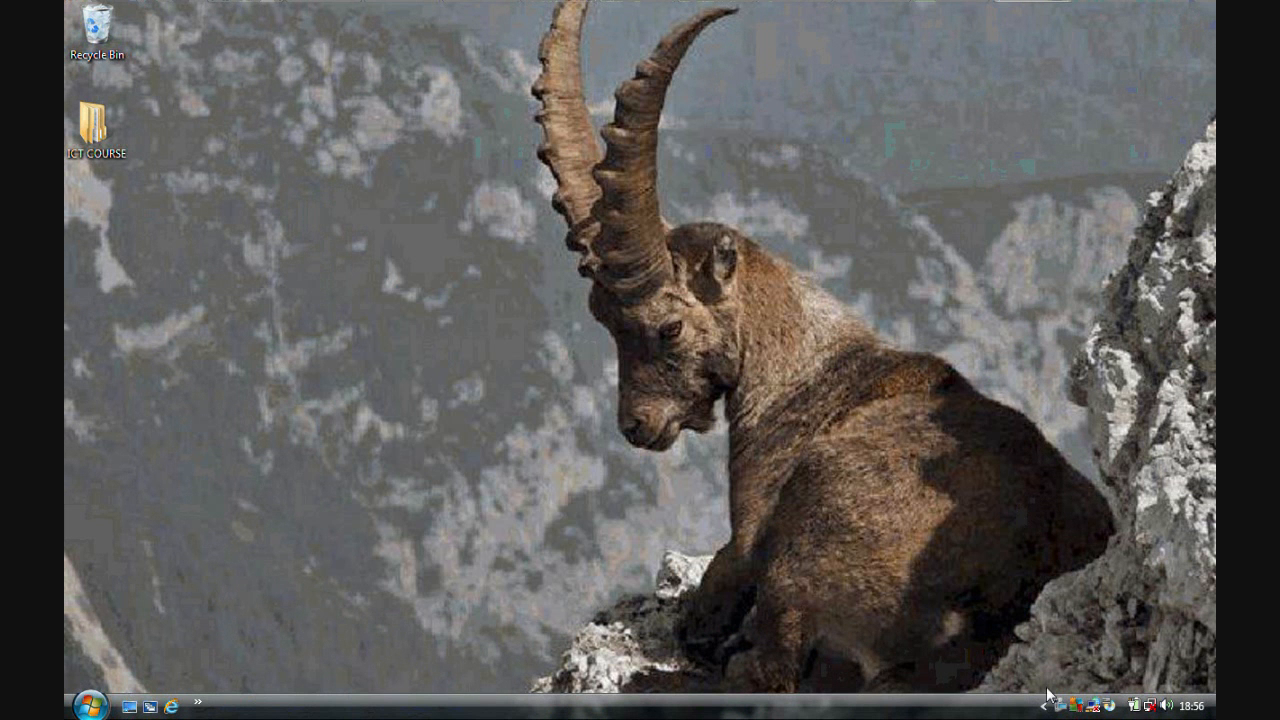
pyautogui.rightClick(1063, 708)
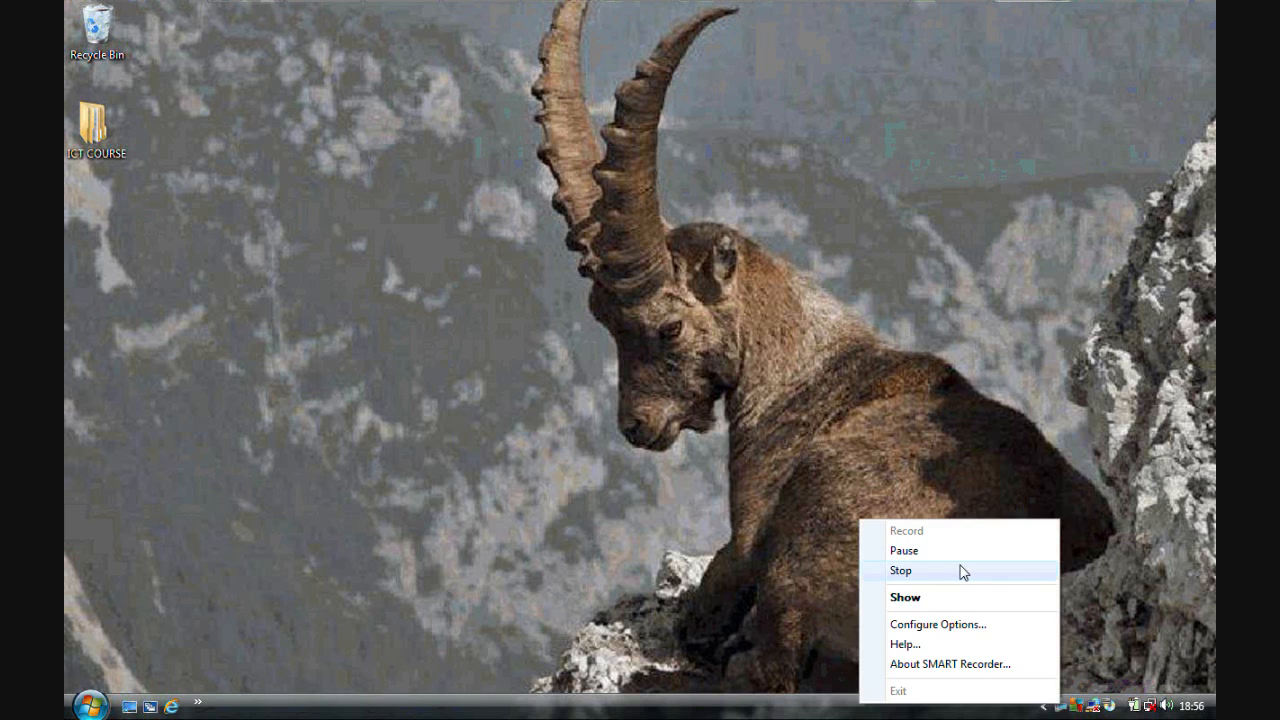